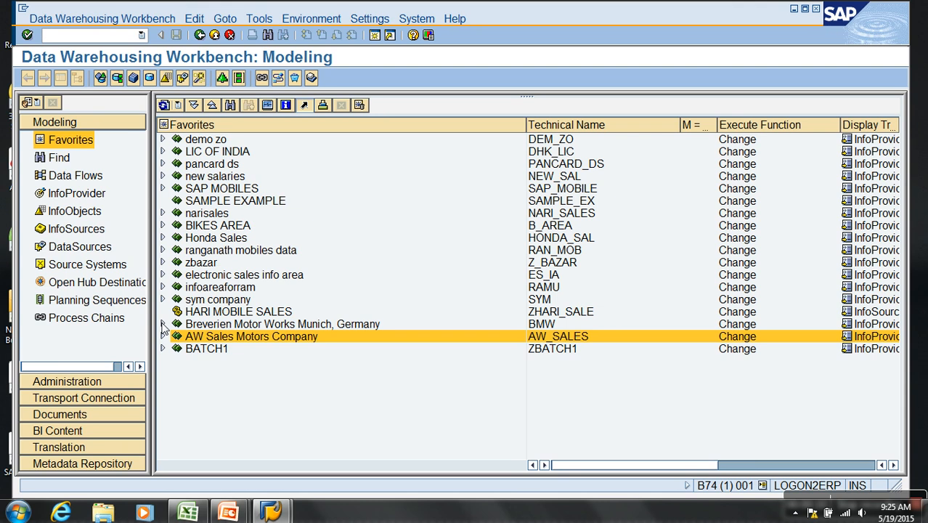
- Expand the Breverien Motor Works Munich, Germany area down to the objects under Demo Sales DSO in DSO Objects
left_click(163, 324)
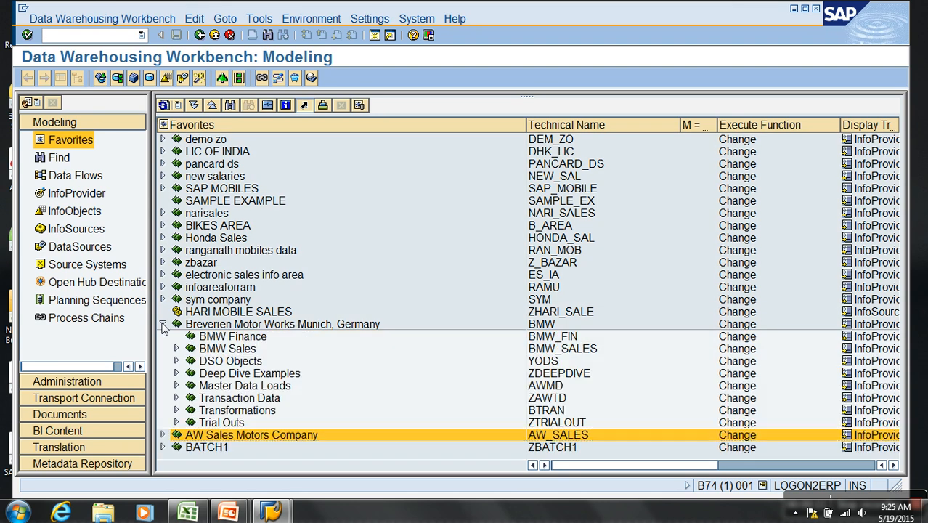
left_click(177, 361)
scroll(263, 363, "down", 1)
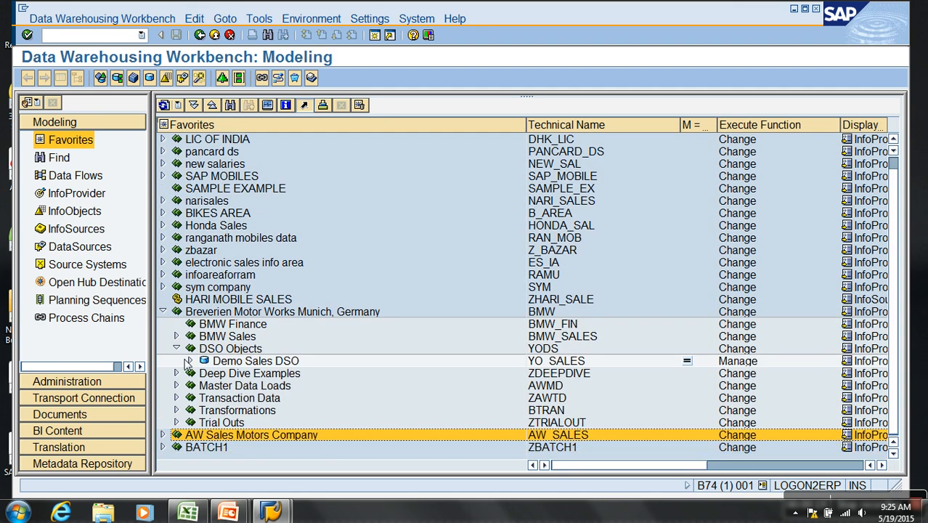
left_click(190, 362)
scroll(221, 327, "up", 1)
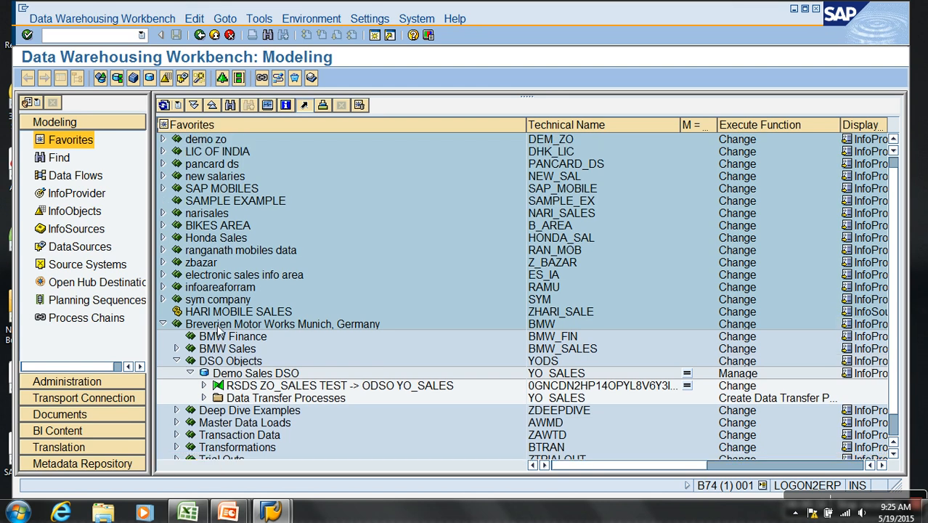
- Remove the entries from demo zo through sym company and the HARI MOBILE SALES entry from the favorites
left_click(231, 299)
left_click(217, 145, "shift")
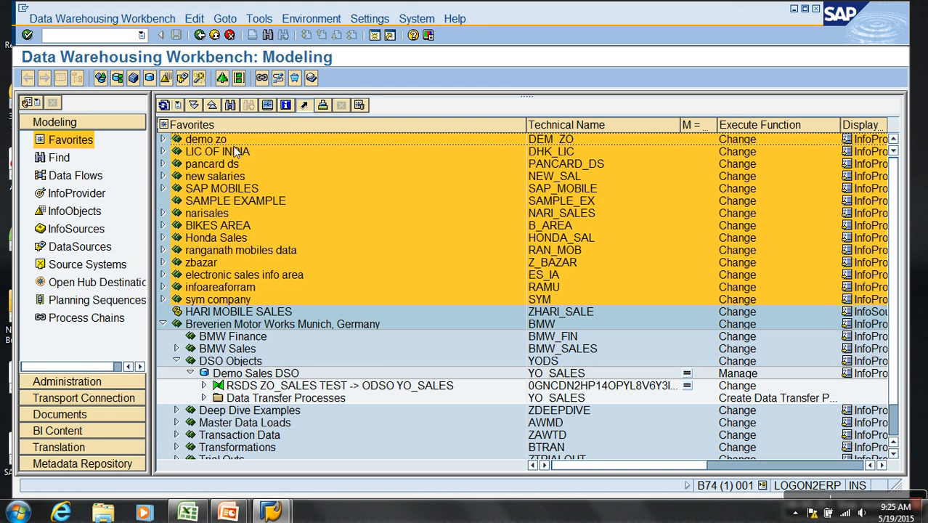
right_click(216, 140)
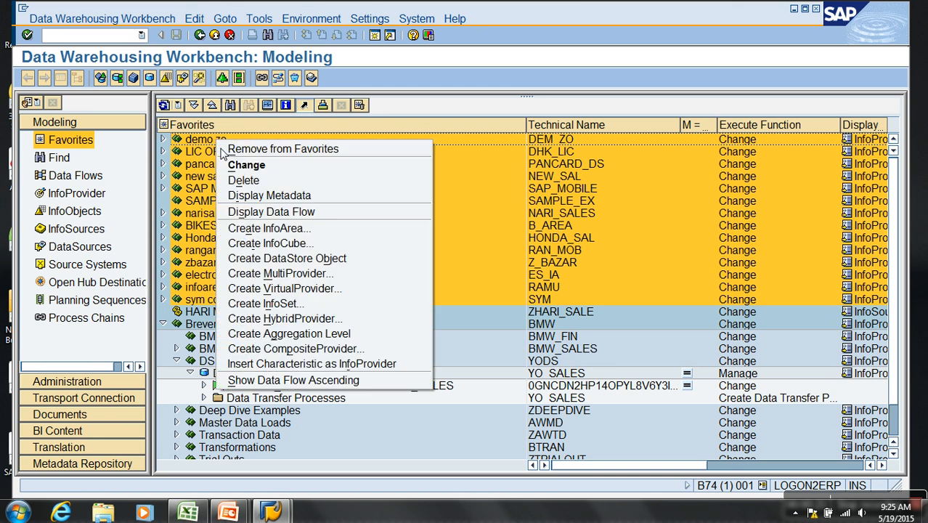
left_click(240, 148)
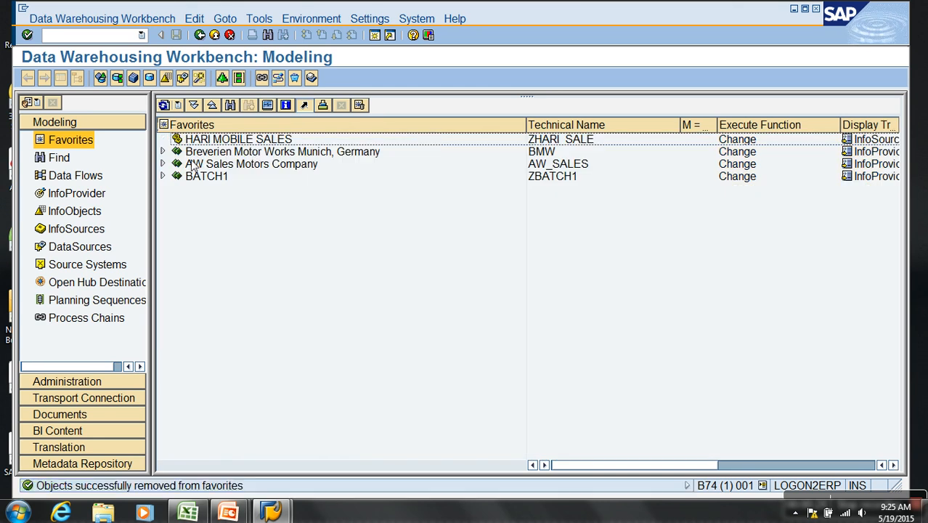
left_click(161, 151)
right_click(217, 145)
left_click(249, 150)
- Expand Breverien Motor Works Munich, Germany down to Demo Sales DSO, including its transformation, ZO_SALES DataSource and Data Transfer Processes
left_click(163, 138)
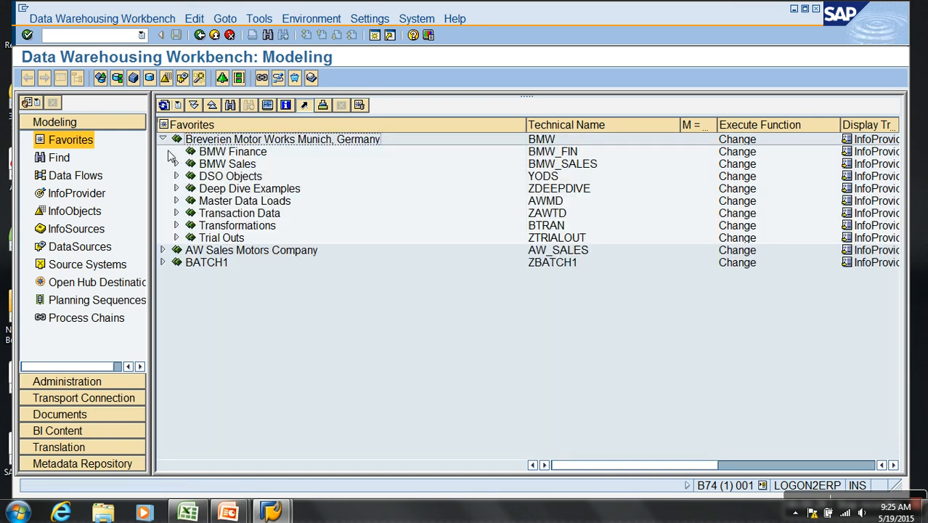
left_click(177, 176)
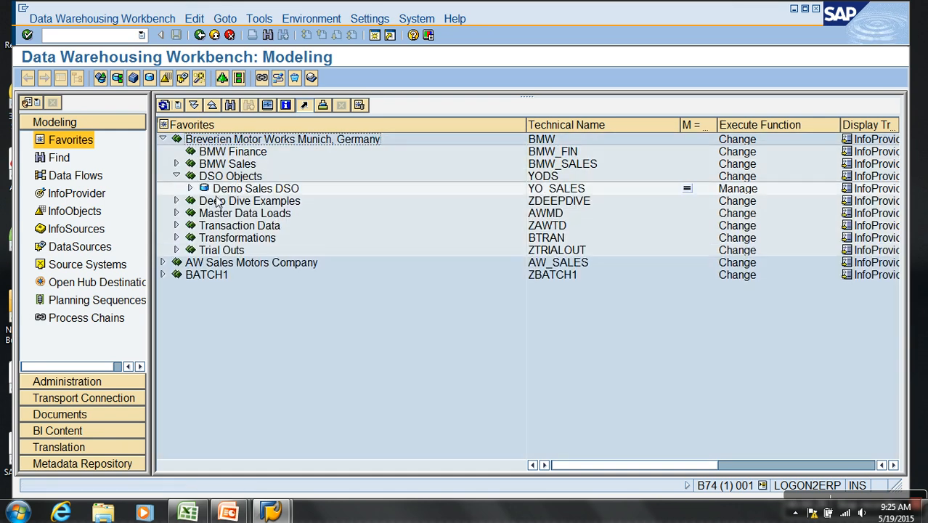
left_click(191, 188)
left_click(204, 200)
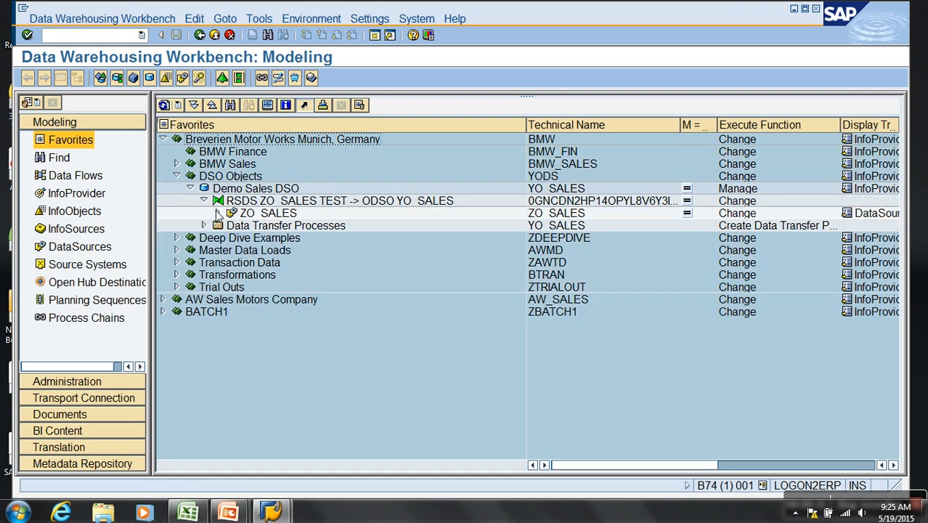
left_click(217, 213)
left_click(204, 238)
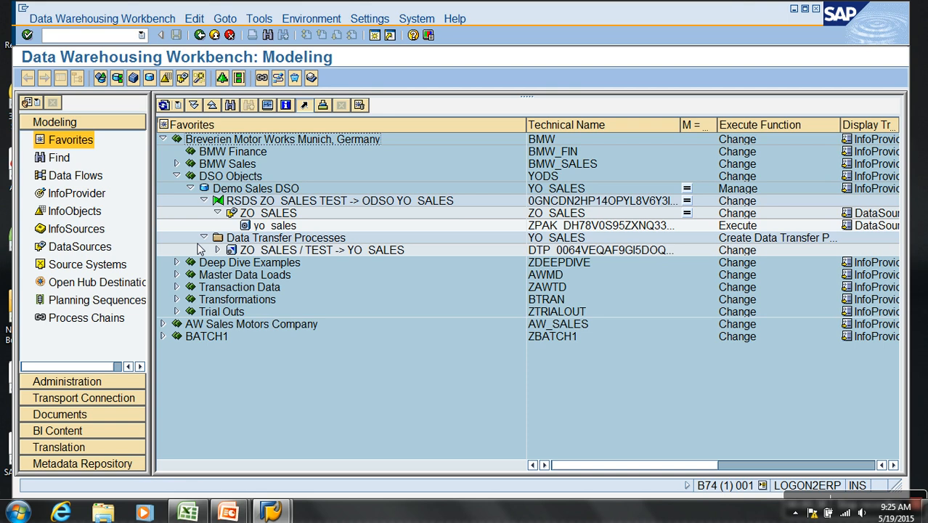
- Open a new Notepad document and enter the heading "- Delete Data in DSO:" with a dashed line beneath it
left_click(17, 512)
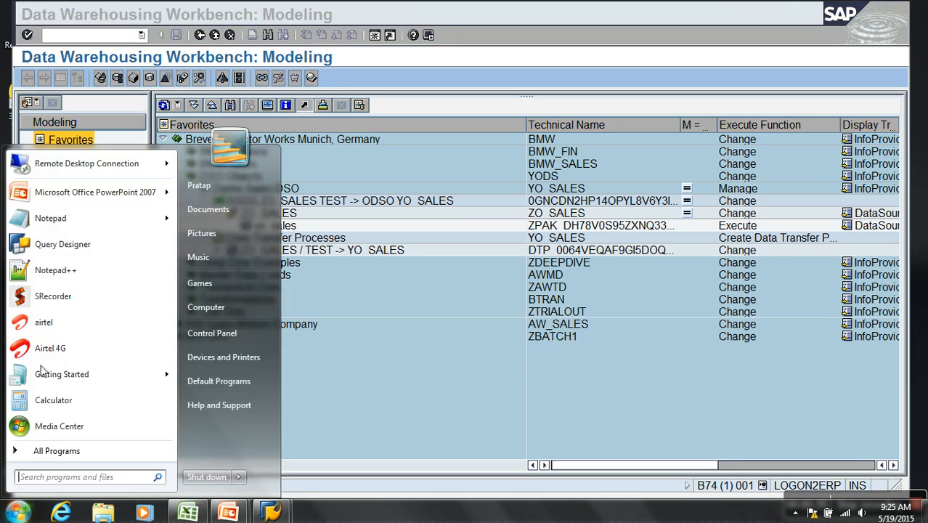
left_click(69, 217)
type("-")
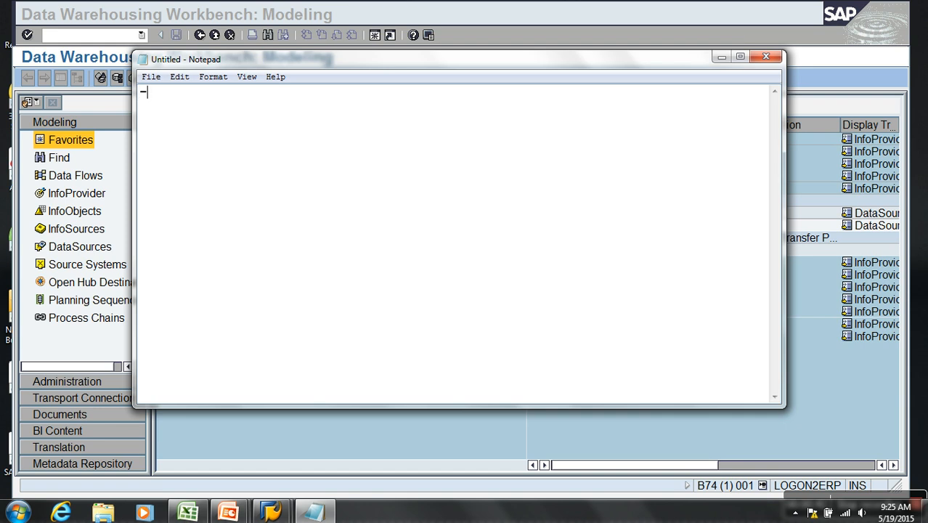
type(" Delete Data in ")
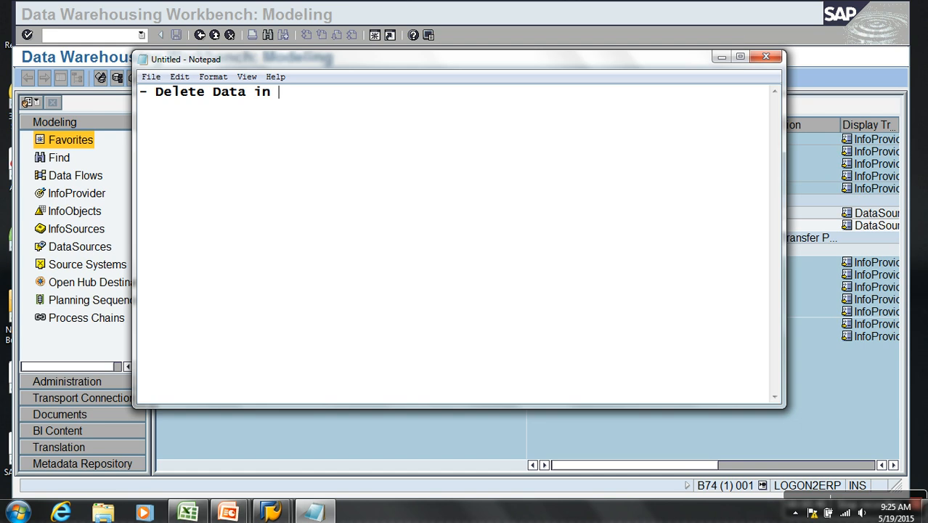
type("DSO:")
key("Return")
type("---------------------")
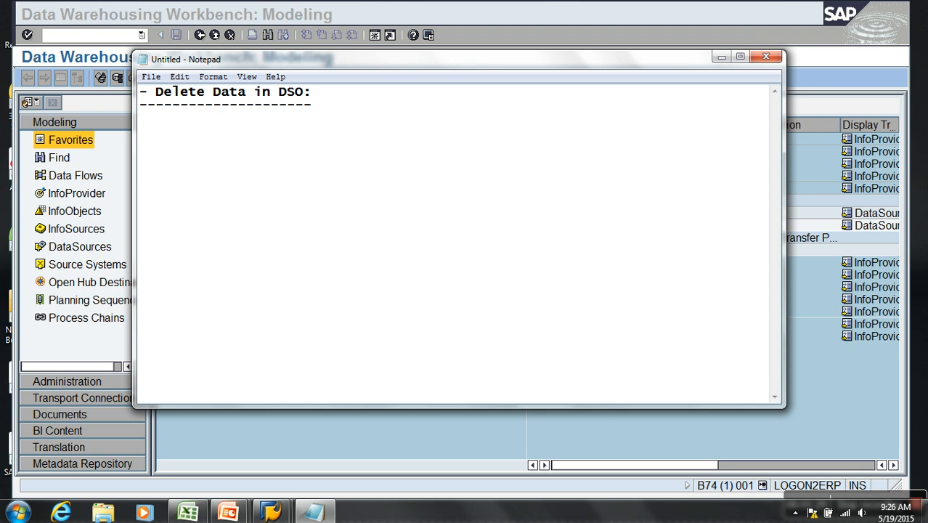
- Add the list lines "- Complete Data" and "- Deletion by Request" below the dashed line
type("- Complete Data")
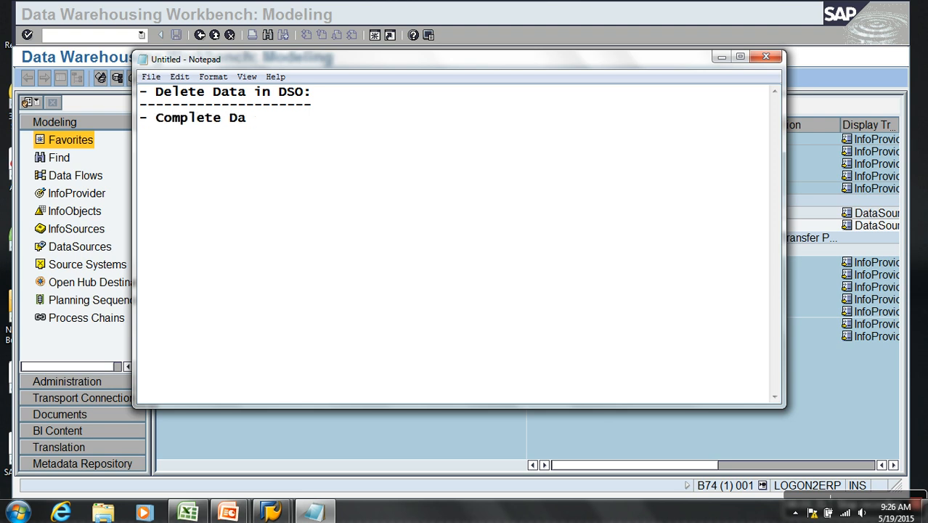
key("Return")
type("-")
type("Delete")
key("BackSpace")
key("BackSpace")
type("ion by Request")
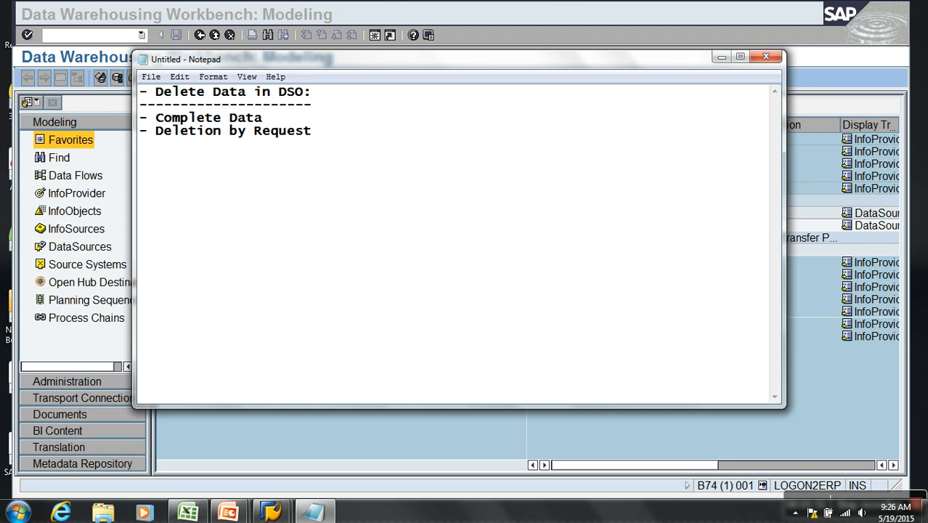
type("- Delete Change ")
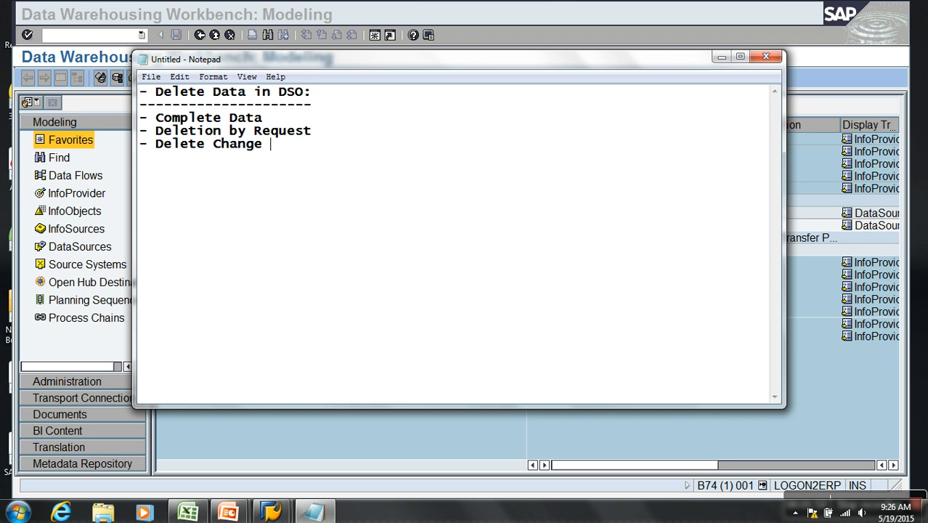
type("Log DFata")
- Add the line "- Delete Change Log Data" at the end of the list
key("BackSpace")
key("BackSpace")
key("BackSpace")
key("BackSpace")
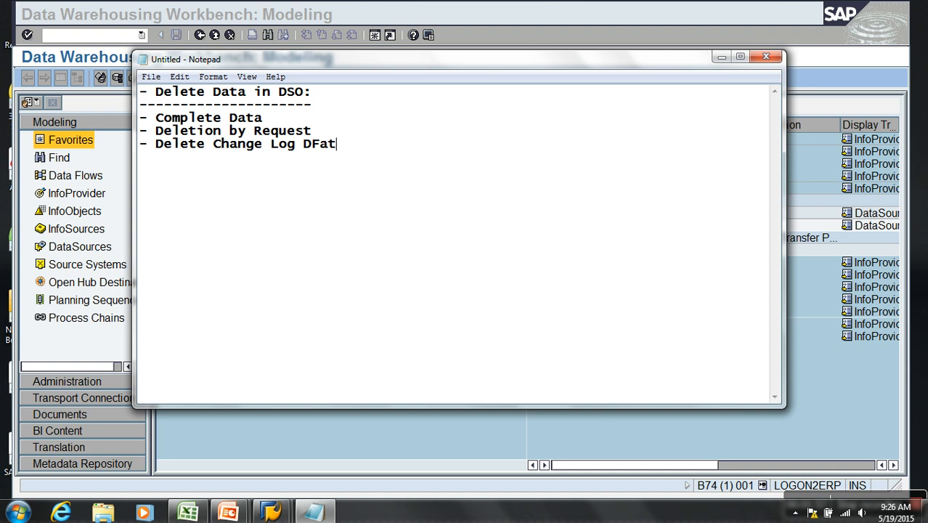
type("ata")
left_click_drag(297, 122, 157, 122)
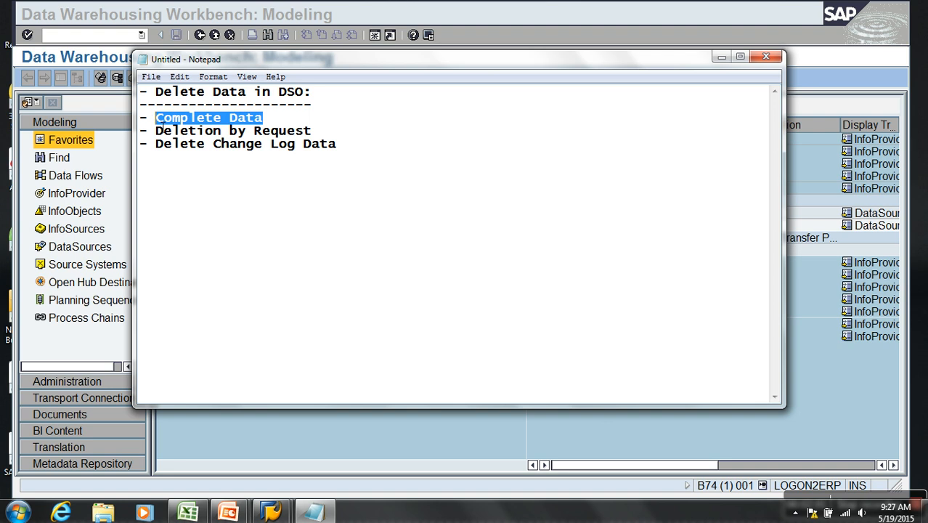
left_click_drag(350, 134, 204, 132)
left_click(382, 158)
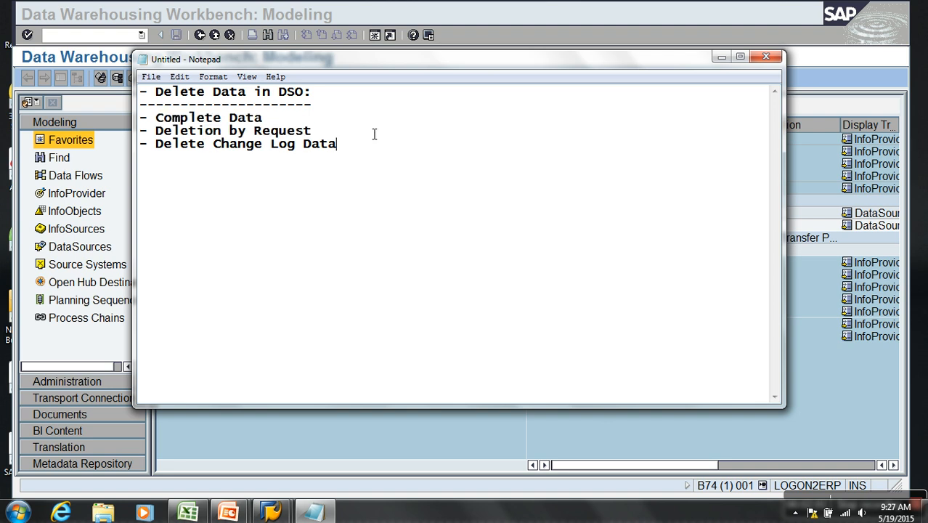
- Insert the line "- Selective Deletion" directly below "- Complete Data"
left_click(349, 122)
key("Return")
type("- Selectiv")
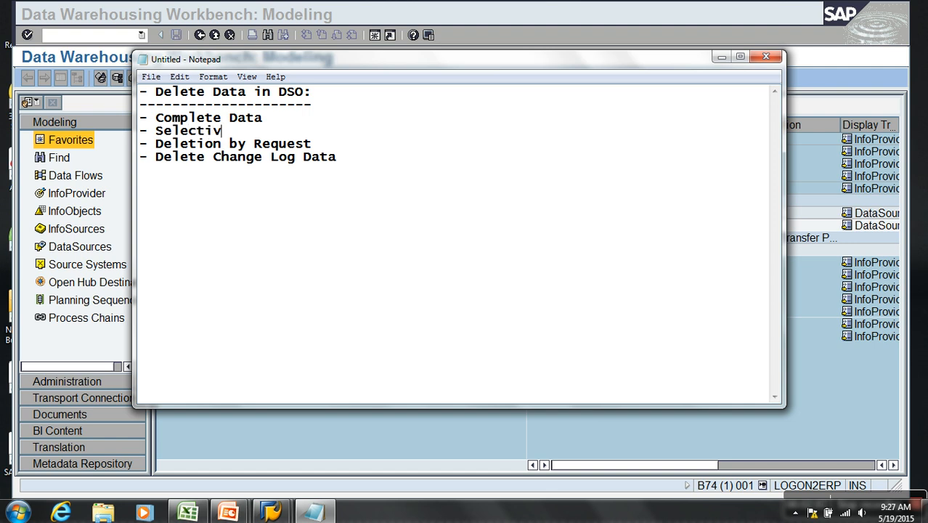
type("e Deletion")
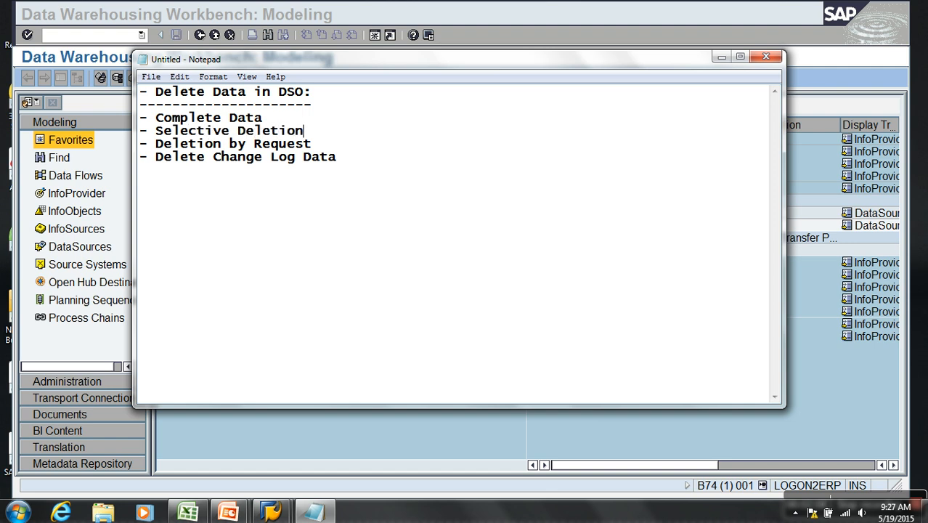
- Replace the words "Complete Data" in the first list line with "Delete Data"
left_click(301, 122)
left_click_drag(310, 122, 158, 123)
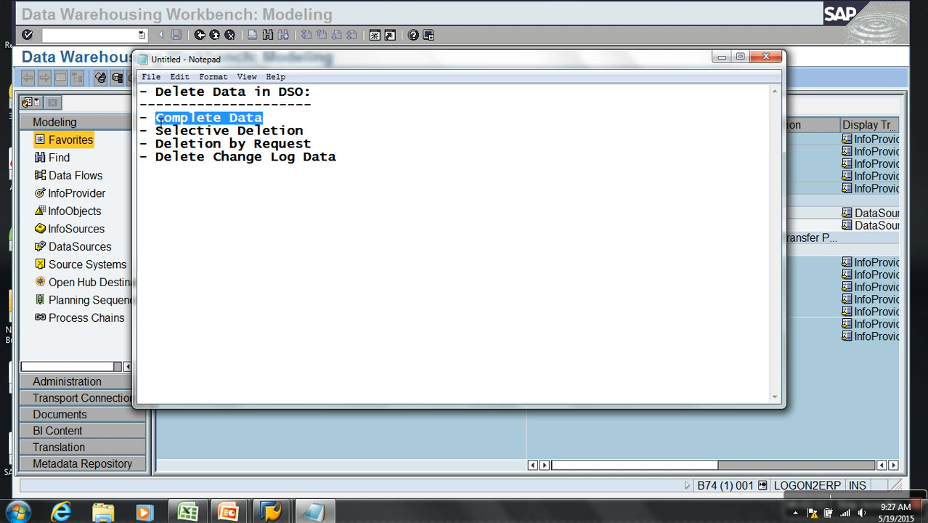
type("Delete ")
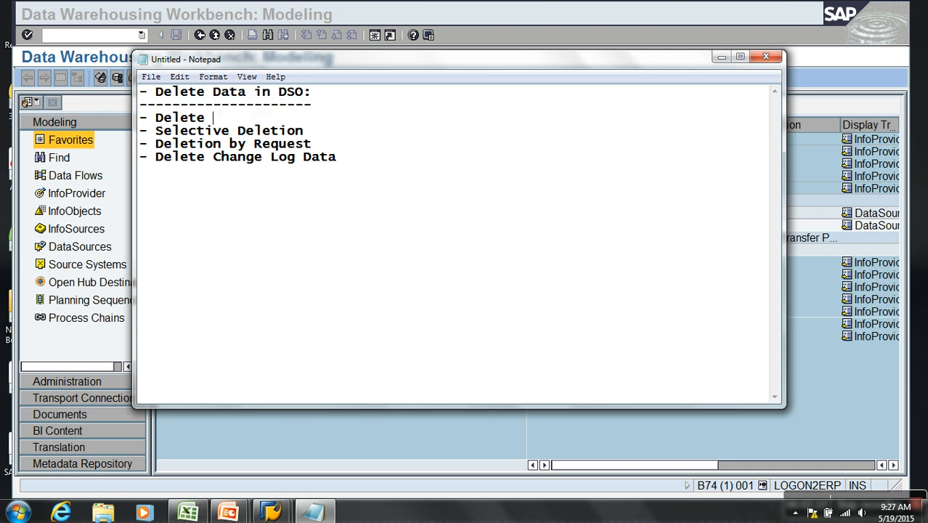
type("Data")
left_click_drag(264, 121, 65, 120)
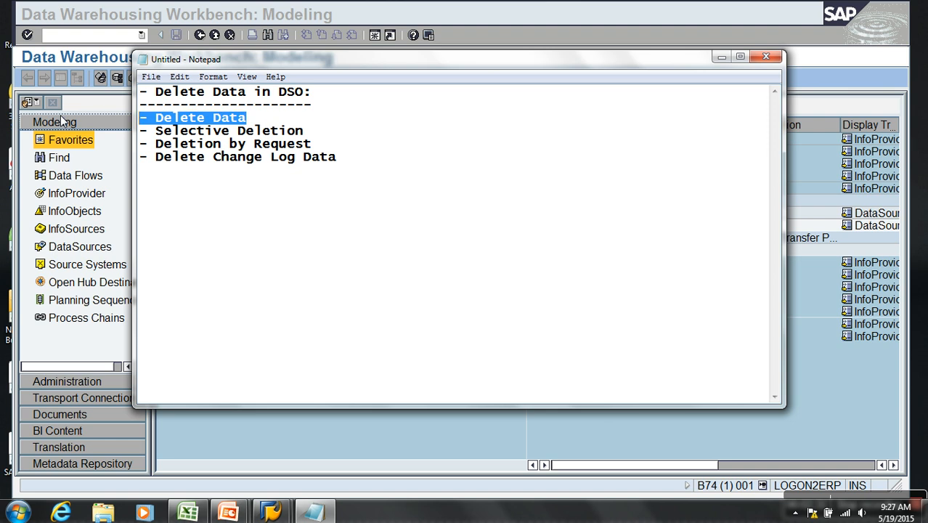
- Switch back to the SAP Data Warehousing Workbench and open the management view of Demo Sales DSO without the navigation tree
left_click(553, 449)
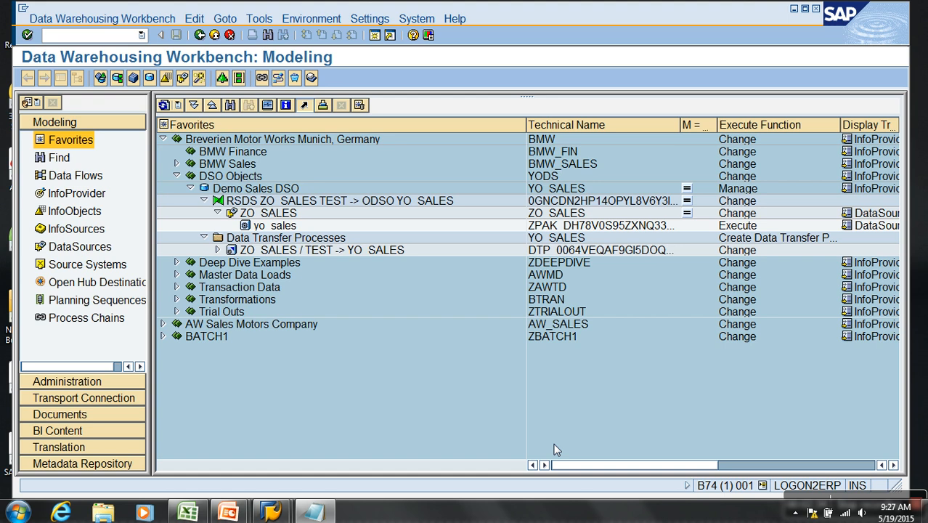
right_click(289, 188)
left_click(340, 345)
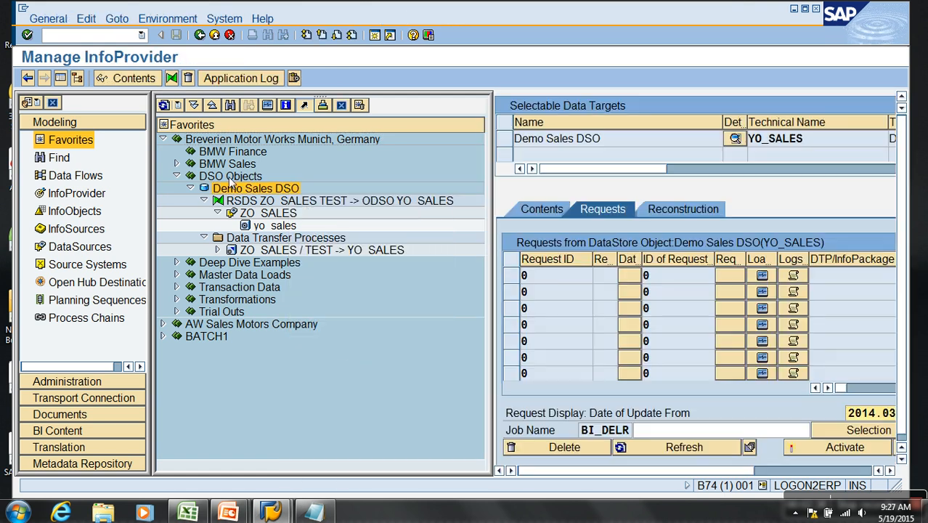
left_click(62, 79)
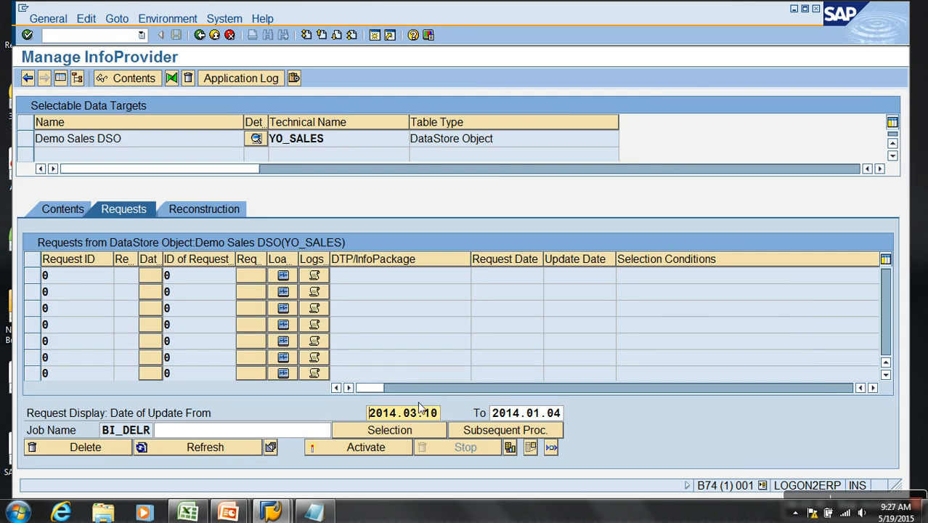
- Set the end date of the request display range to 2016.01.04 and refresh the list of requests
left_click(376, 304)
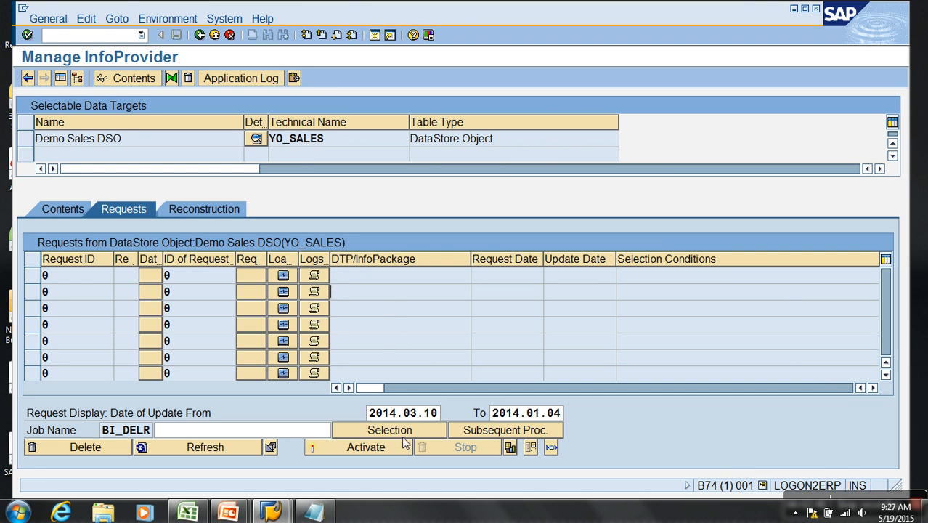
left_click(404, 413)
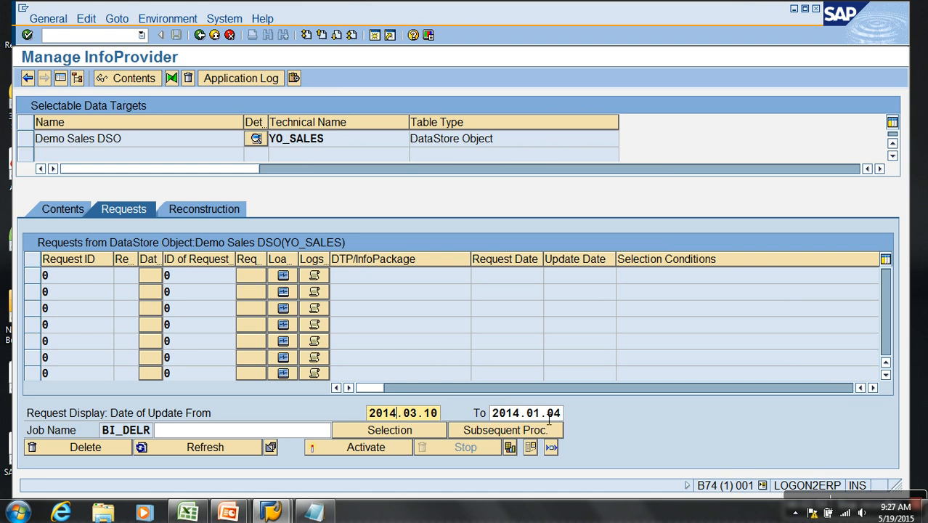
left_click(521, 413)
key("BackSpace")
type("6")
left_click(220, 446)
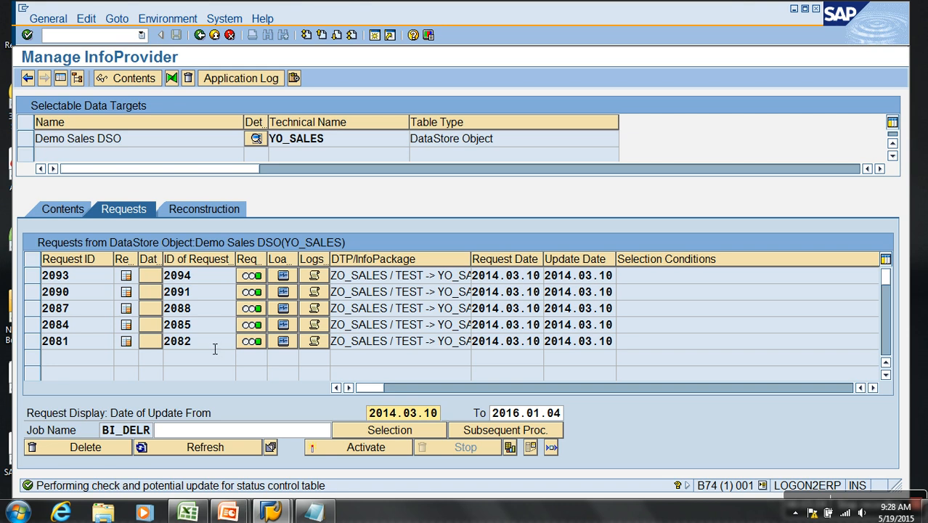
left_click(103, 295)
left_click(93, 312)
left_click(93, 342)
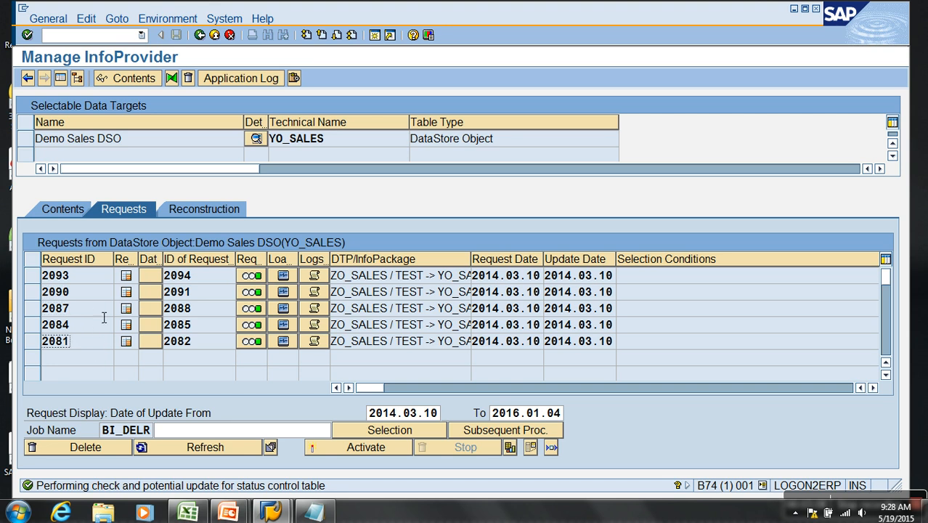
- Display all active data records of Demo Sales DSO, return to its contents, and display all its change log records
left_click(72, 210)
left_click(266, 413)
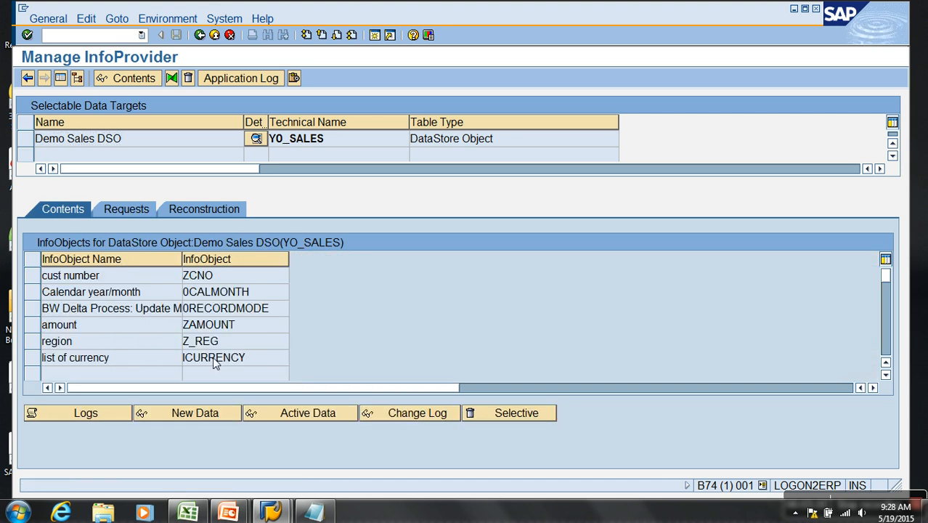
left_click(28, 78)
left_click(200, 35)
left_click(200, 35)
left_click(385, 413)
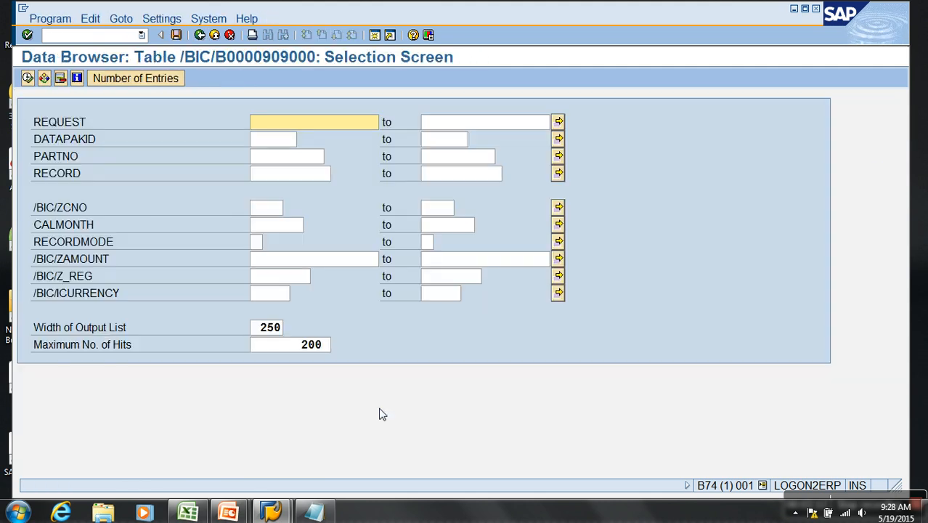
left_click(27, 78)
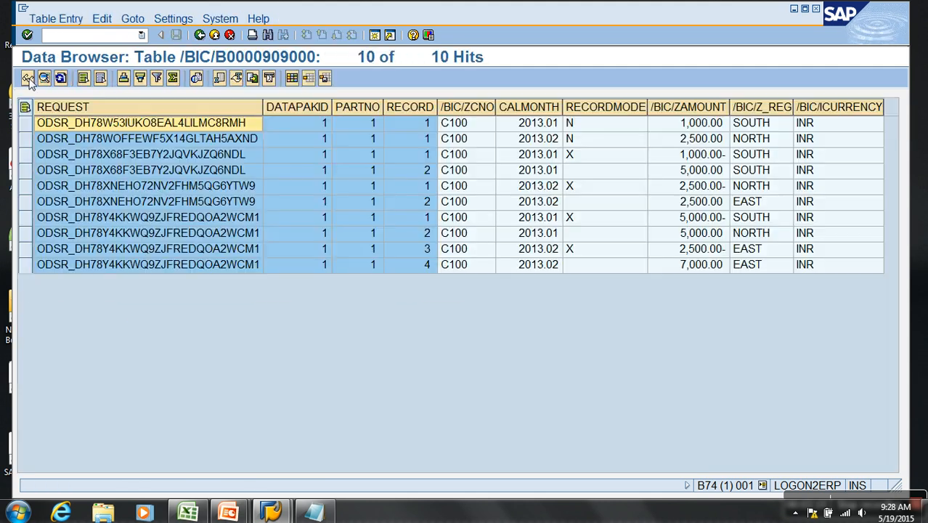
- Return to the modeling tree and delete all data of Demo Sales DSO, confirming the deletion of its contents
left_click(214, 35)
left_click(215, 35)
left_click(215, 35)
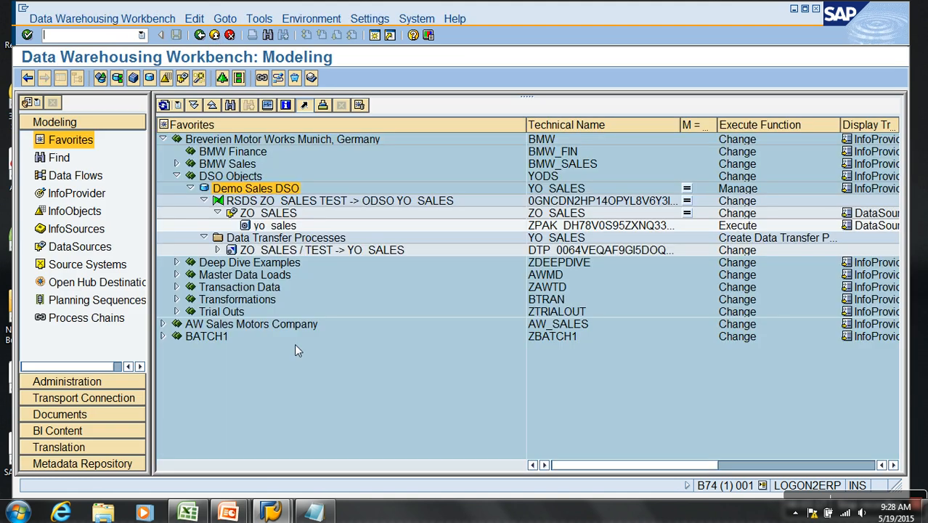
right_click(274, 189)
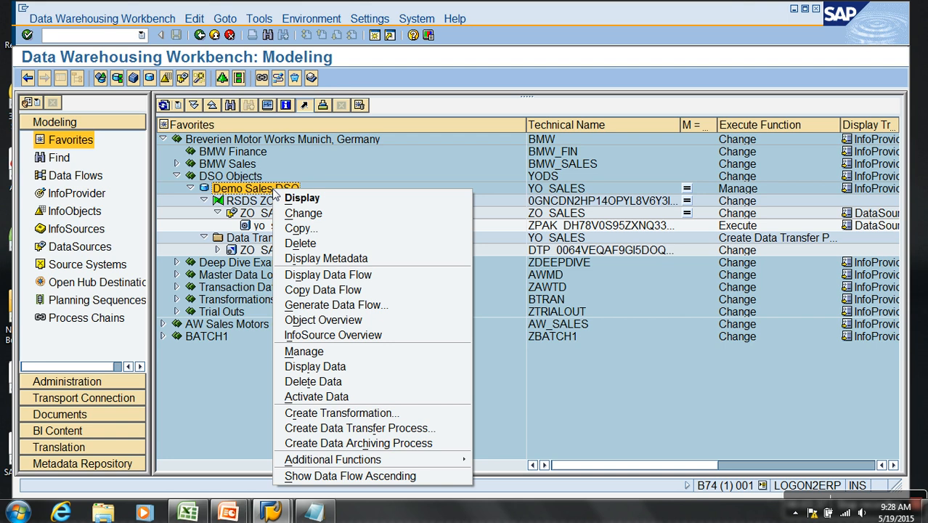
left_click(356, 381)
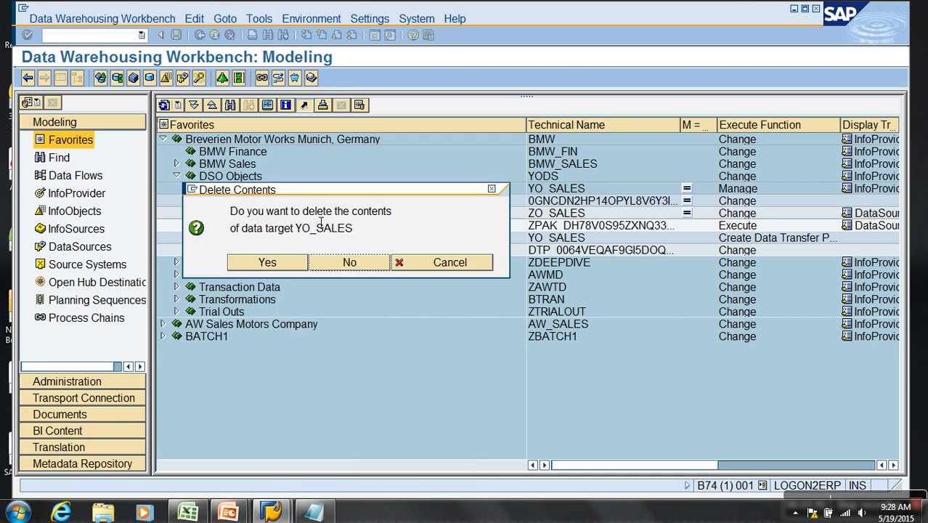
left_click_drag(325, 200, 450, 202)
left_click_drag(326, 198, 447, 205)
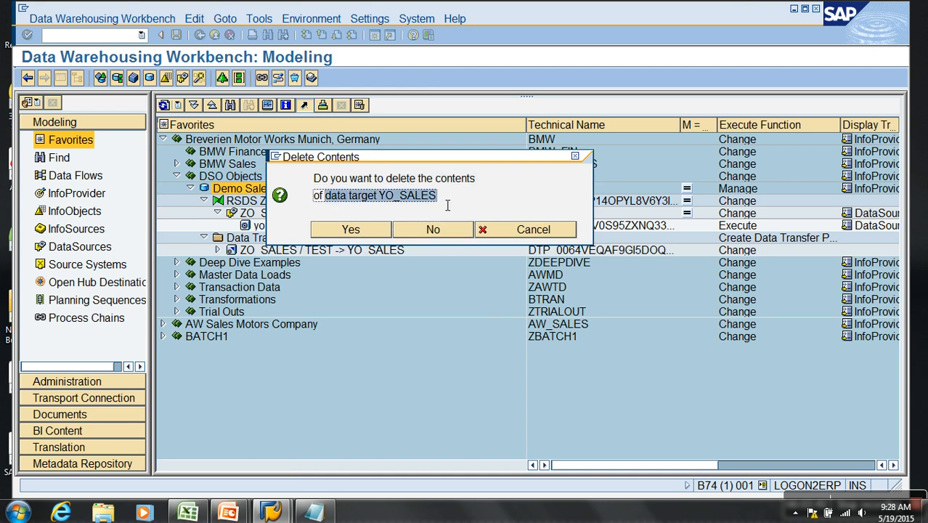
left_click(365, 233)
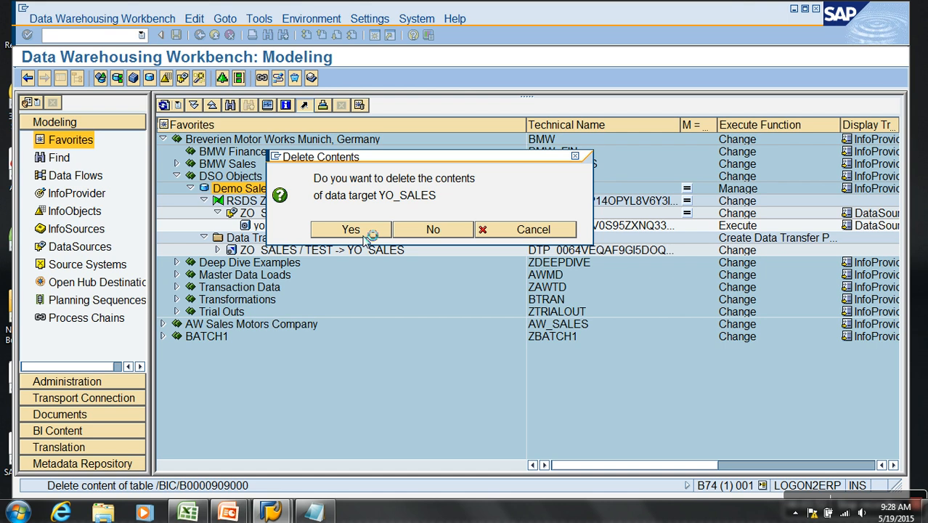
left_click(59, 320)
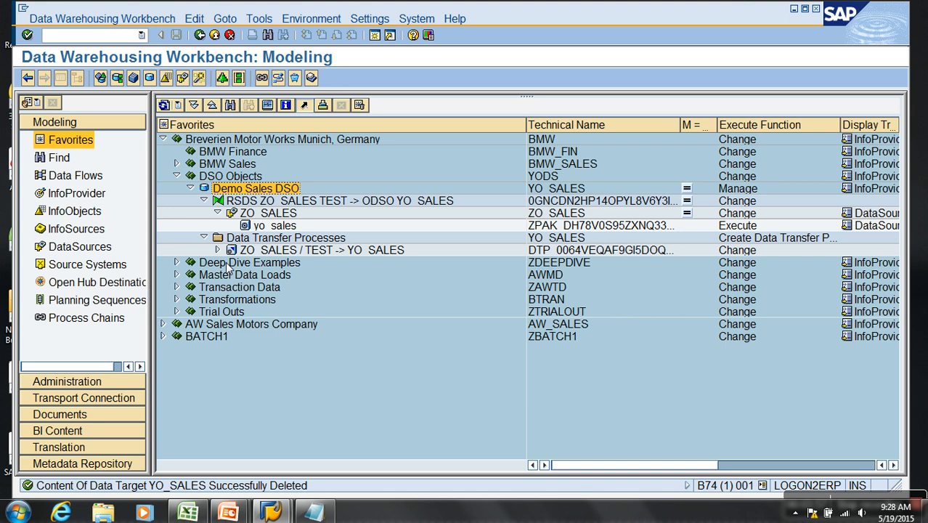
- Open the contents in the management view of Demo Sales DSO and query its new data table for all records
right_click(290, 190)
left_click(354, 354)
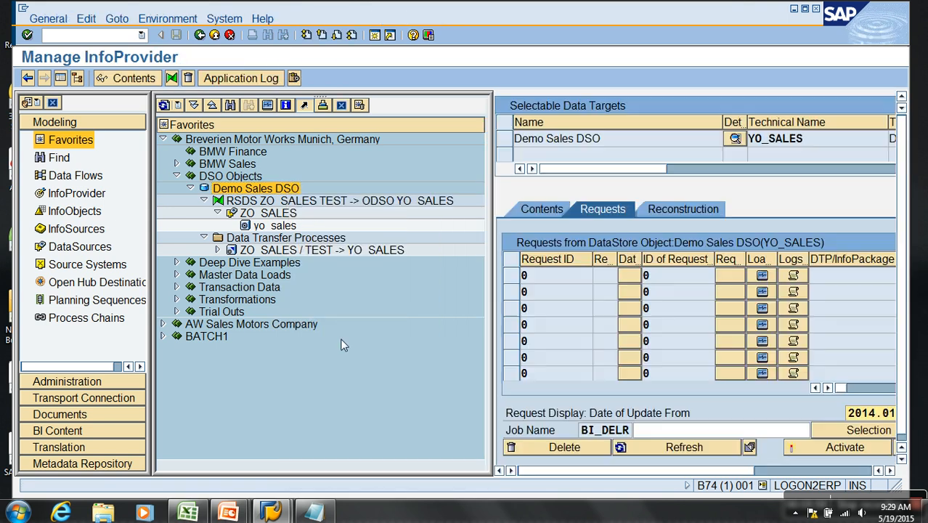
left_click(542, 209)
left_click(699, 414)
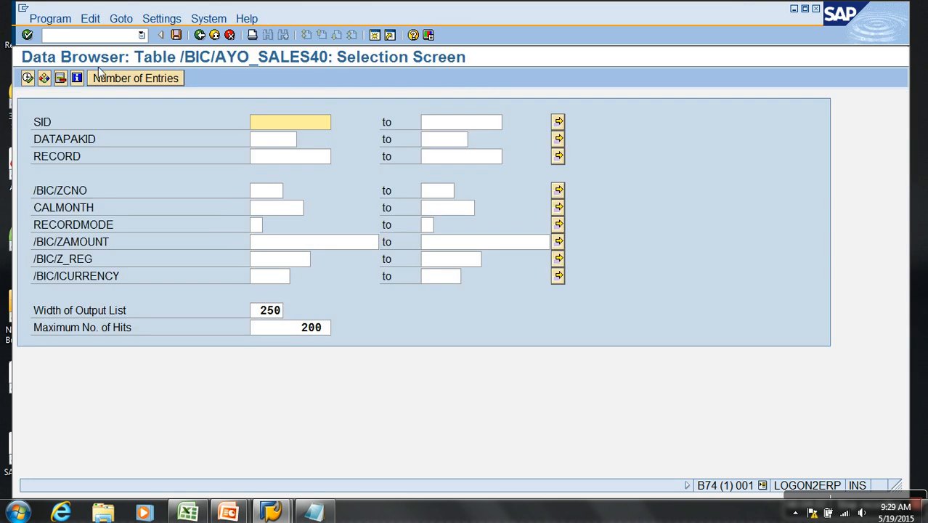
left_click(27, 78)
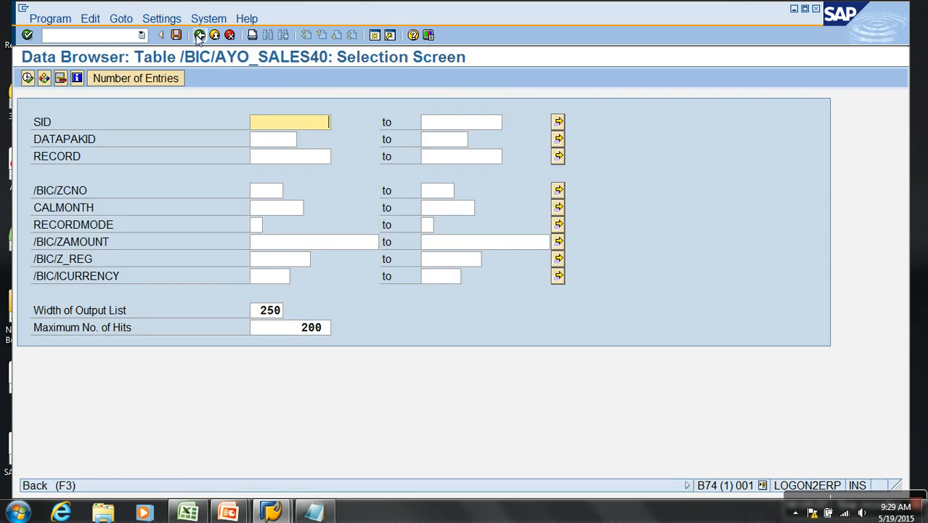
left_click(199, 36)
- Query all active data and change log records of Demo Sales DSO, and return to the modeling tree
left_click(740, 419)
left_click(28, 77)
left_click(200, 36)
left_click(874, 413)
left_click(28, 78)
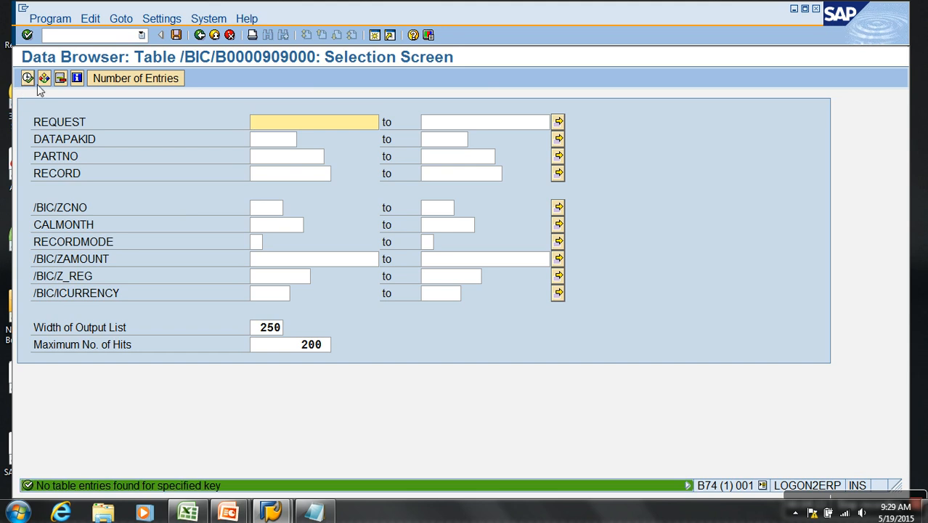
left_click(199, 35)
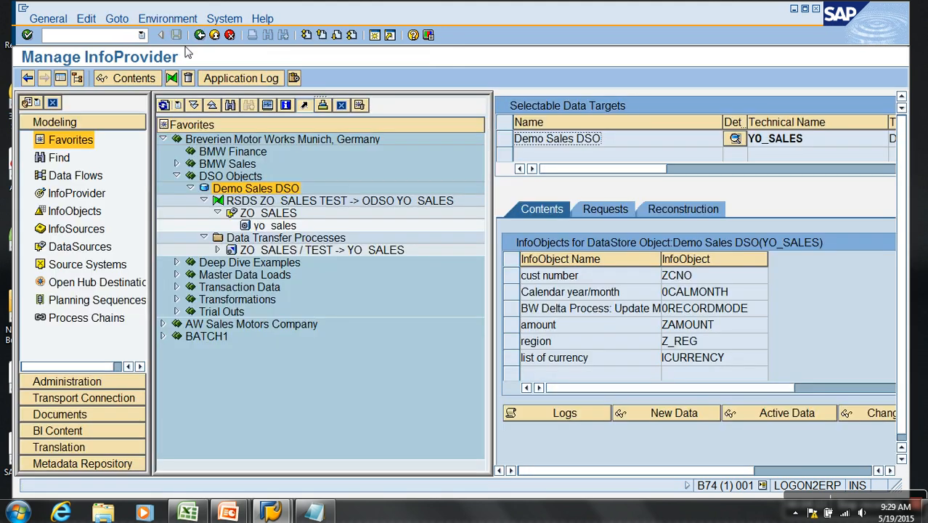
left_click(215, 35)
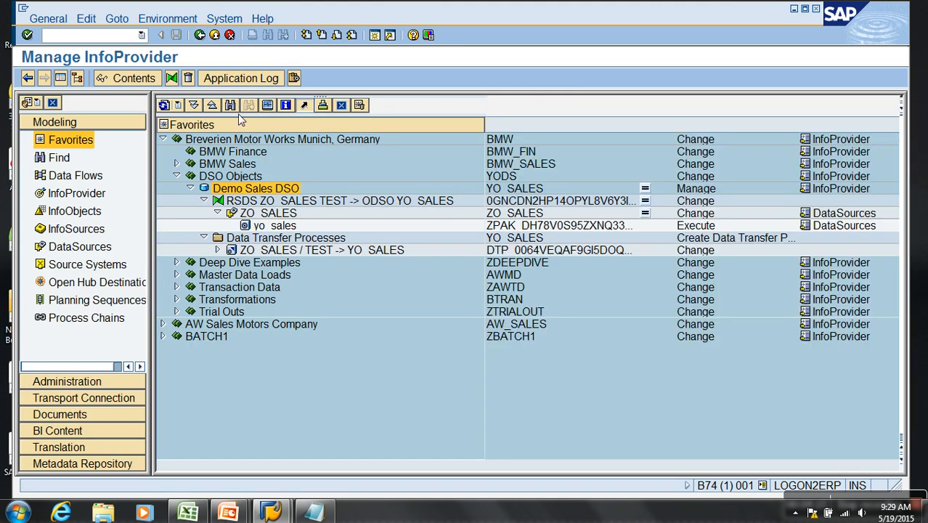
- In the data transfer process ZO_SALES / TEST -> YO_SALES, enable Get All New Data Request By Request and activate it
left_click(294, 250)
double_click(294, 250)
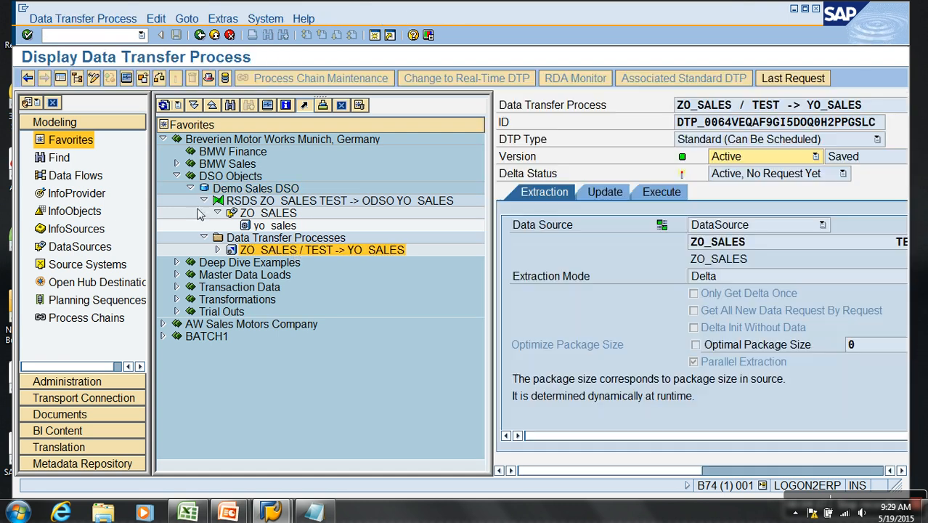
left_click(60, 78)
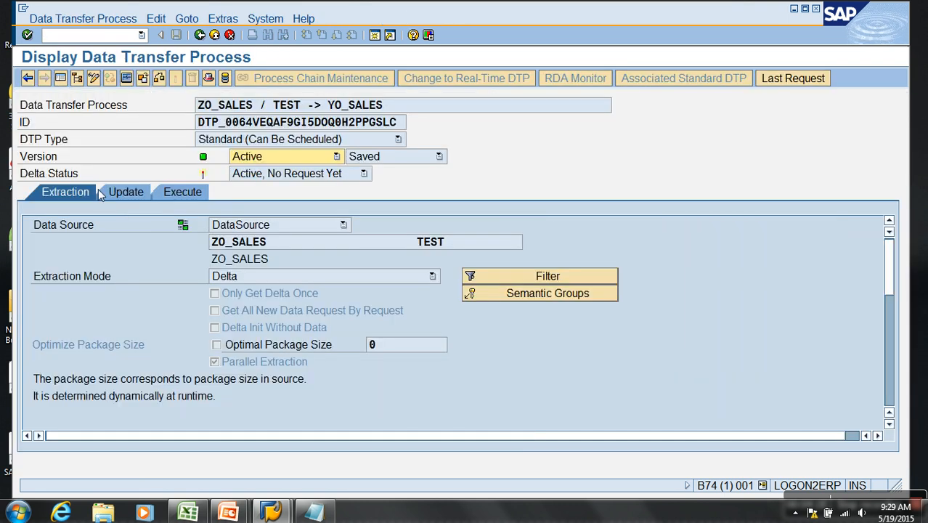
left_click(93, 78)
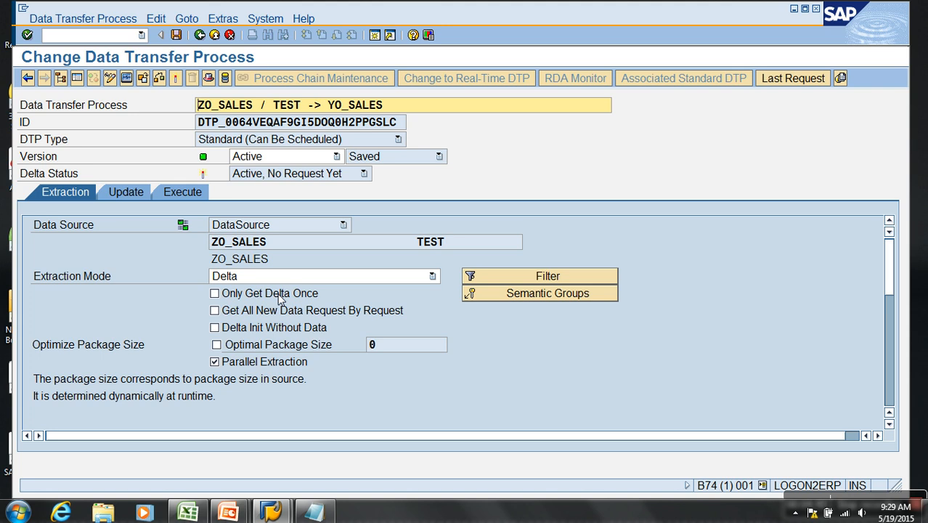
left_click(268, 313)
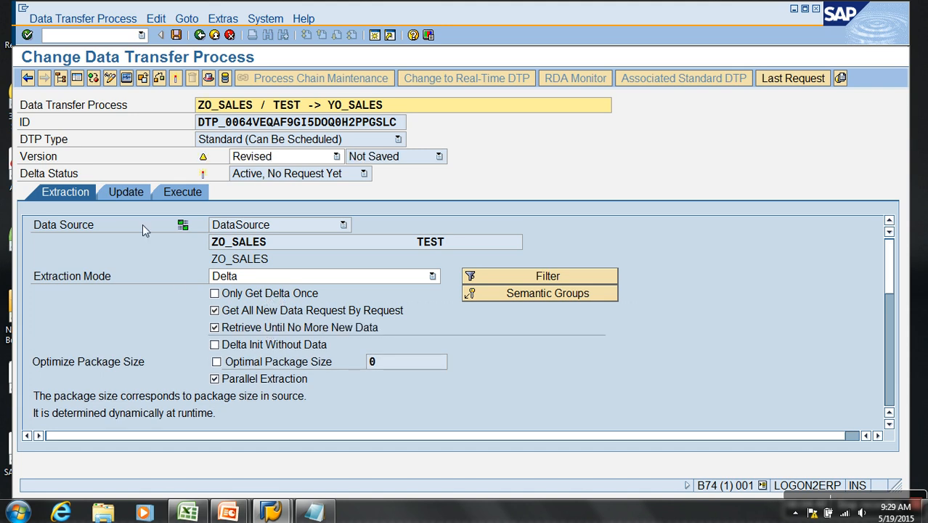
left_click(175, 78)
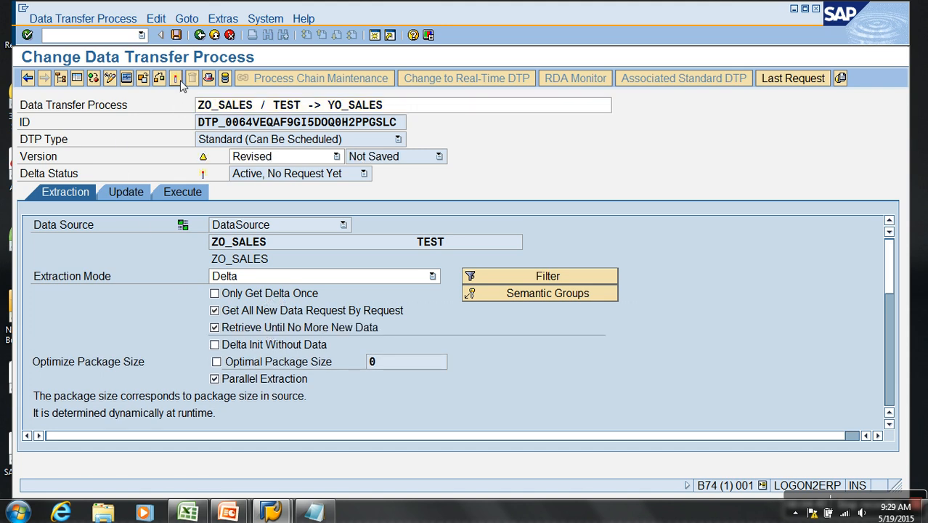
- Execute the data transfer process, decline the request status prompt, and return to the modeling tree
left_click(188, 193)
left_click(469, 340)
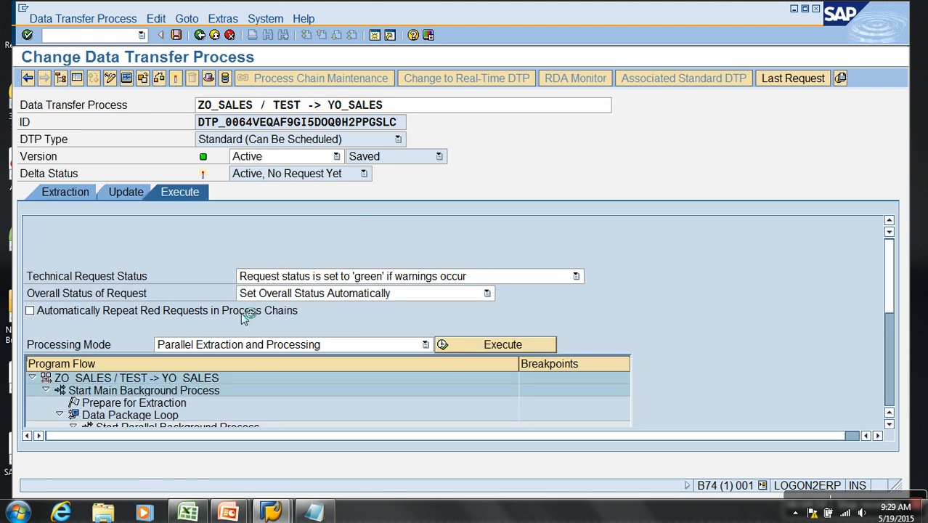
left_click(333, 297)
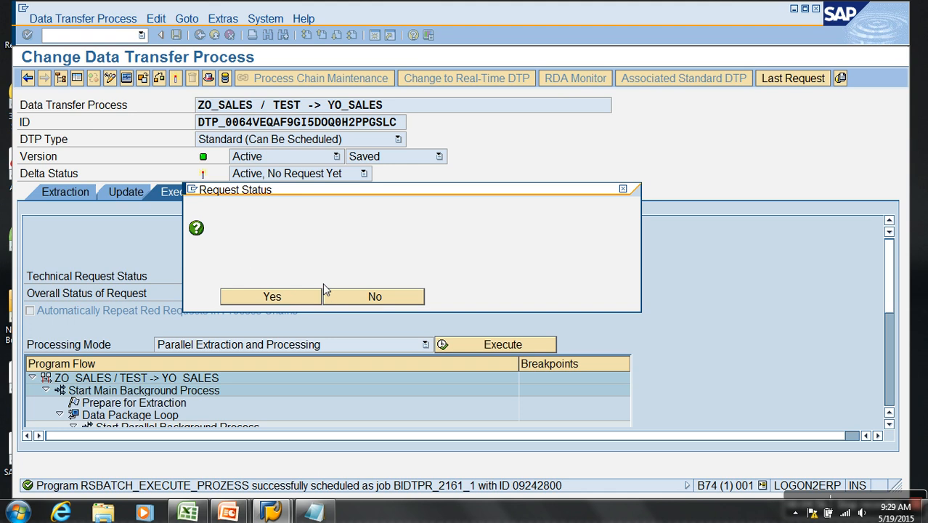
left_click(122, 191)
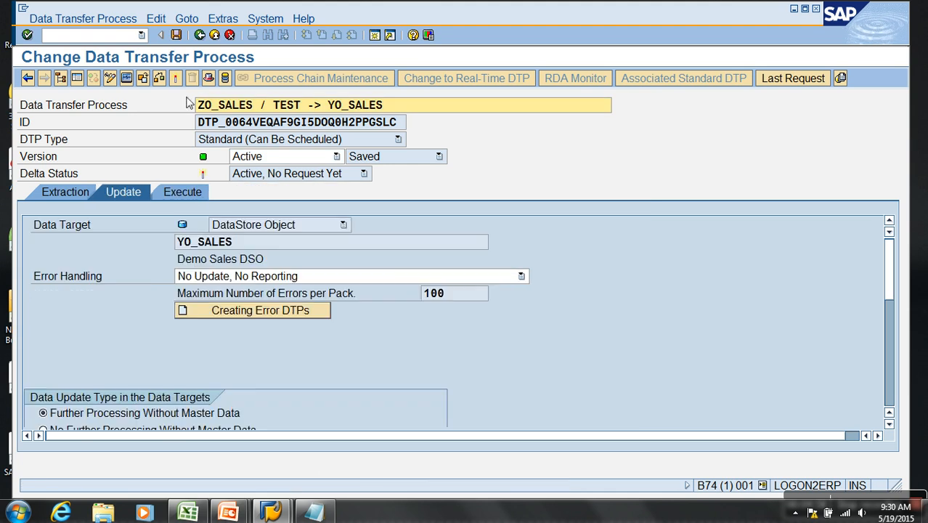
left_click(214, 35)
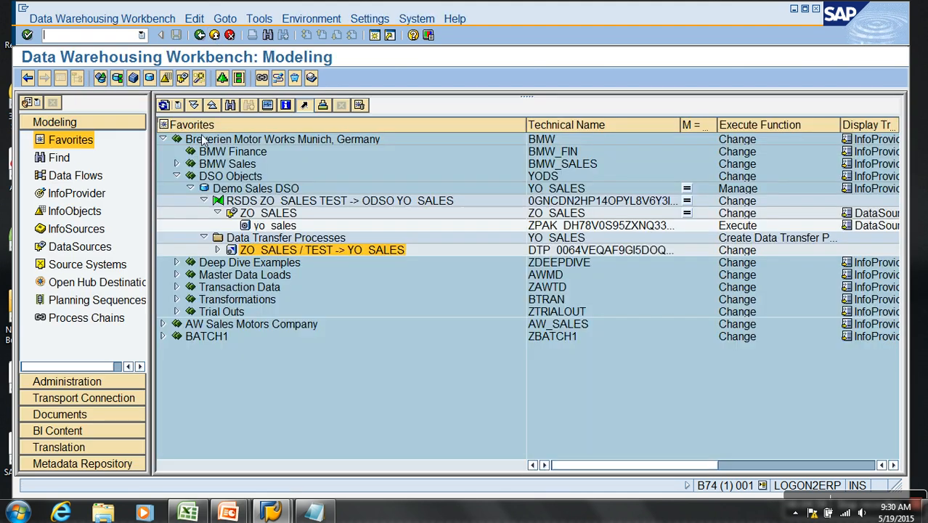
- Refresh the request list of Demo Sales DSO and examine the record counts and monitor details of request 2161
right_click(285, 190)
left_click(331, 347)
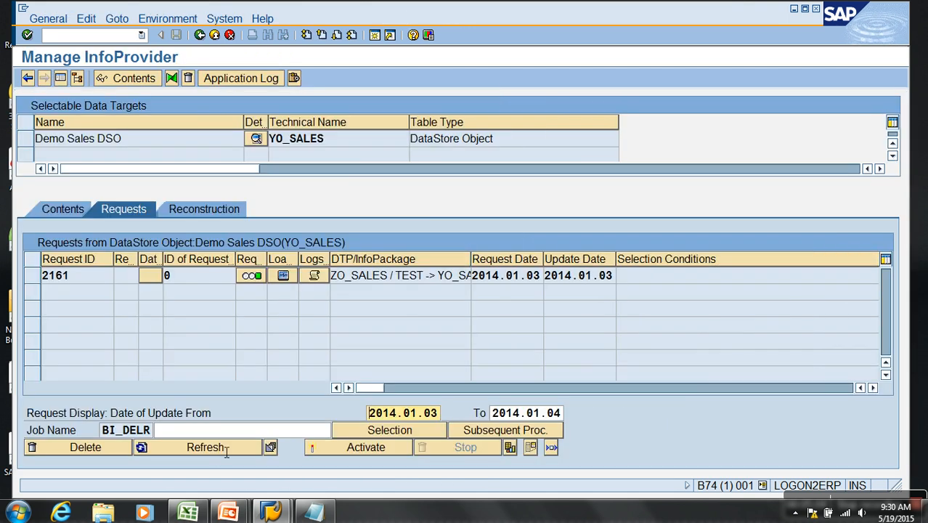
left_click(214, 449)
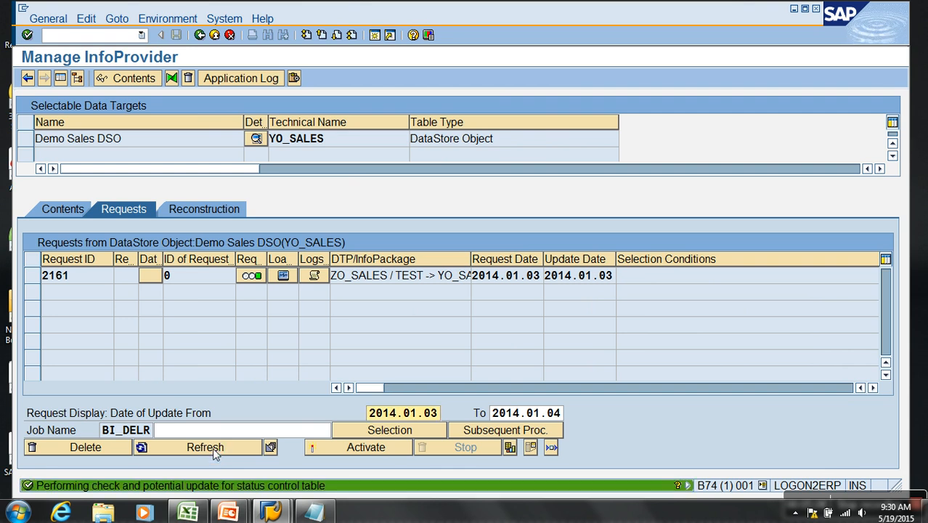
left_click(871, 387)
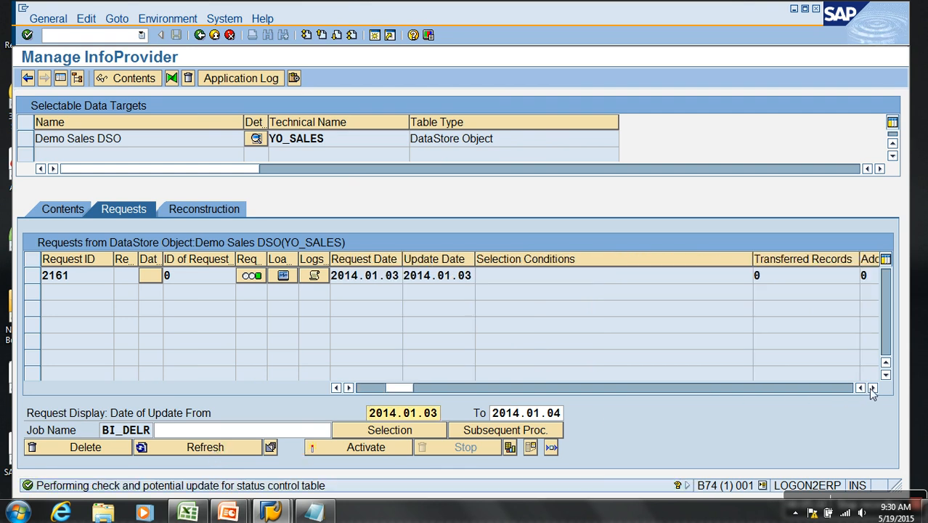
left_click(871, 387)
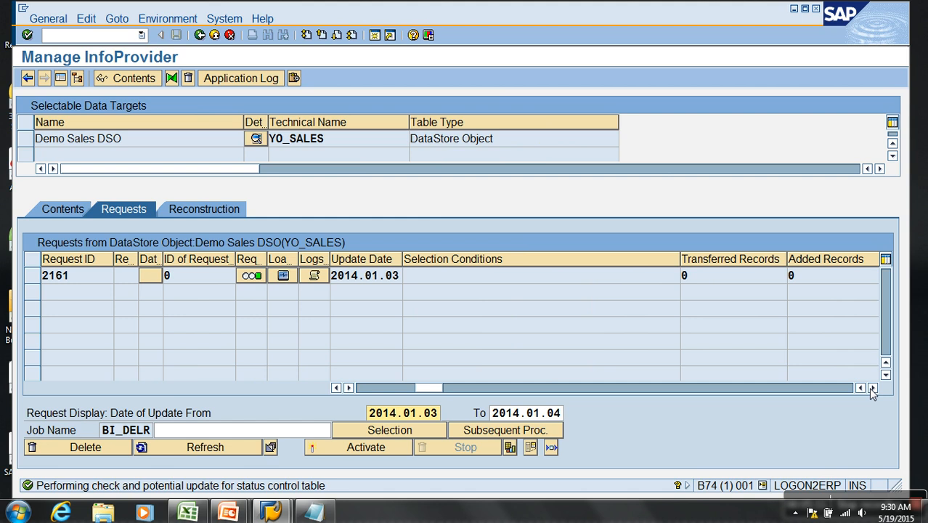
left_click(224, 452)
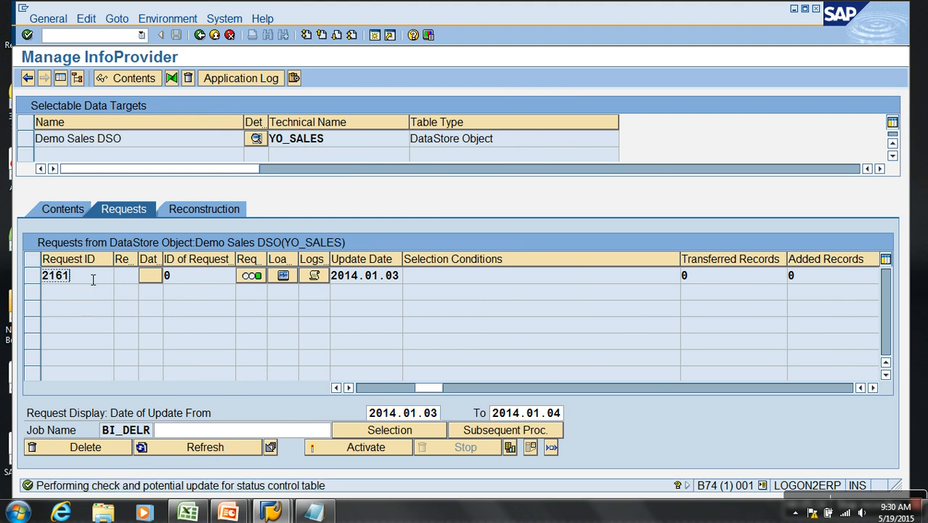
left_click(284, 276)
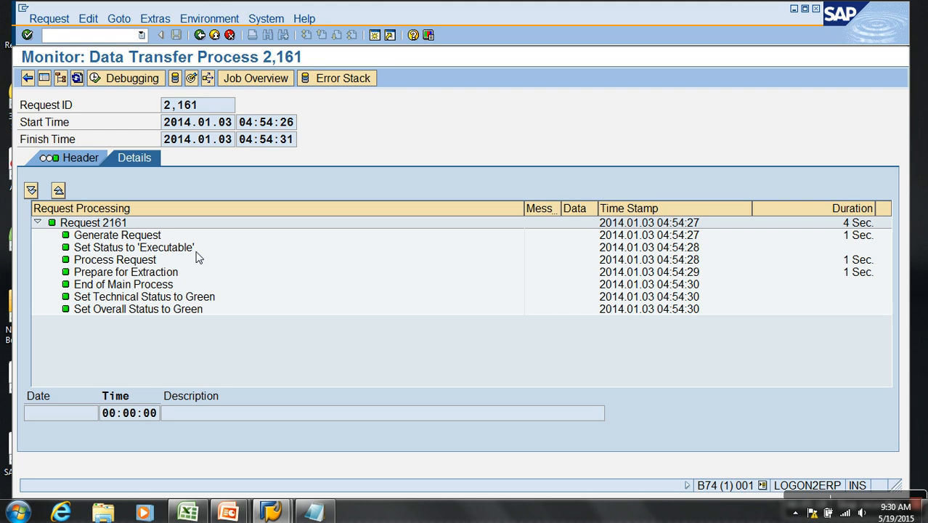
left_click(202, 36)
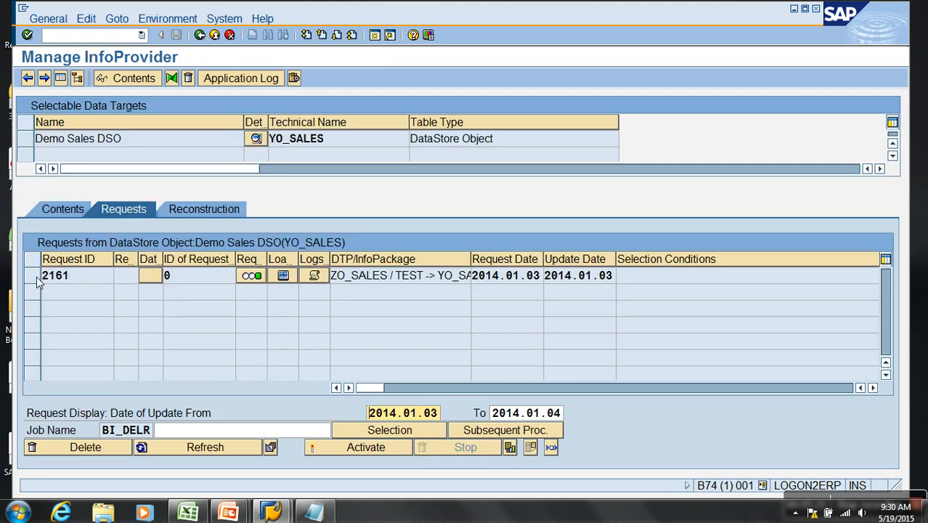
- Delete request 2161 from Demo Sales DSO, refresh the request list, and return to the modeling tree
left_click(38, 276)
left_click(91, 447)
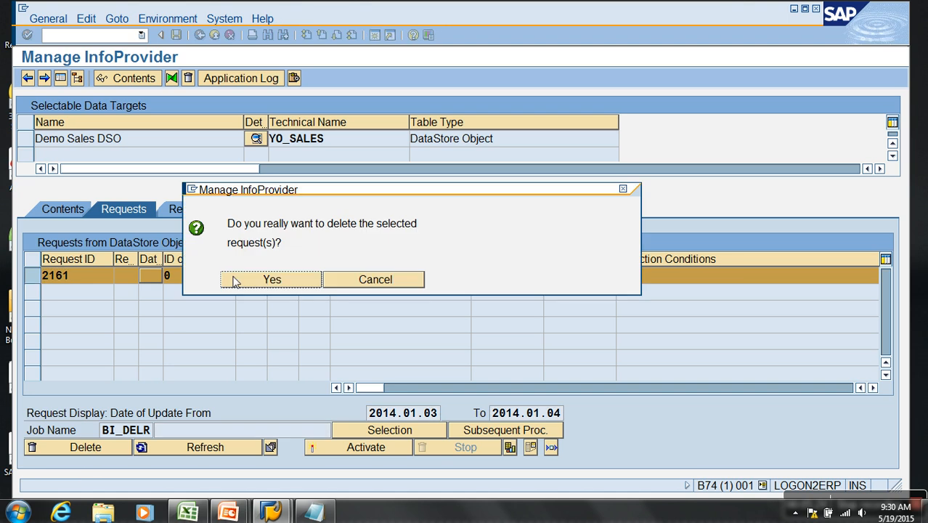
left_click(268, 280)
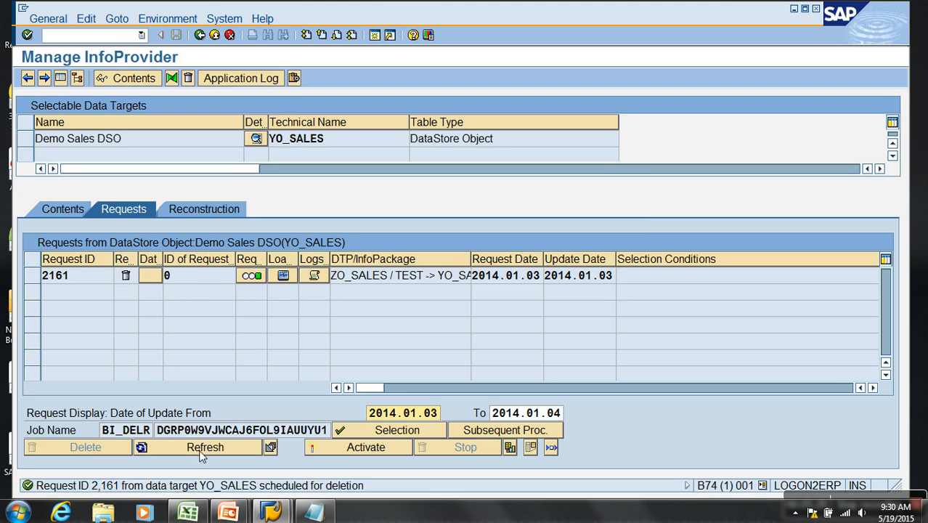
left_click(203, 447)
left_click(199, 35)
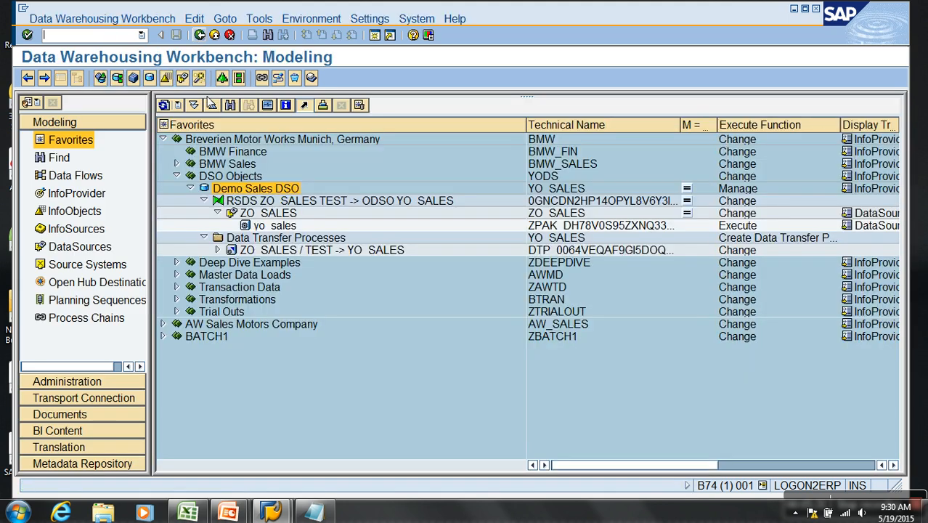
- Open the PSA requests of the ZO_SALES DataSource and display the where-used list of request 2092
right_click(247, 213)
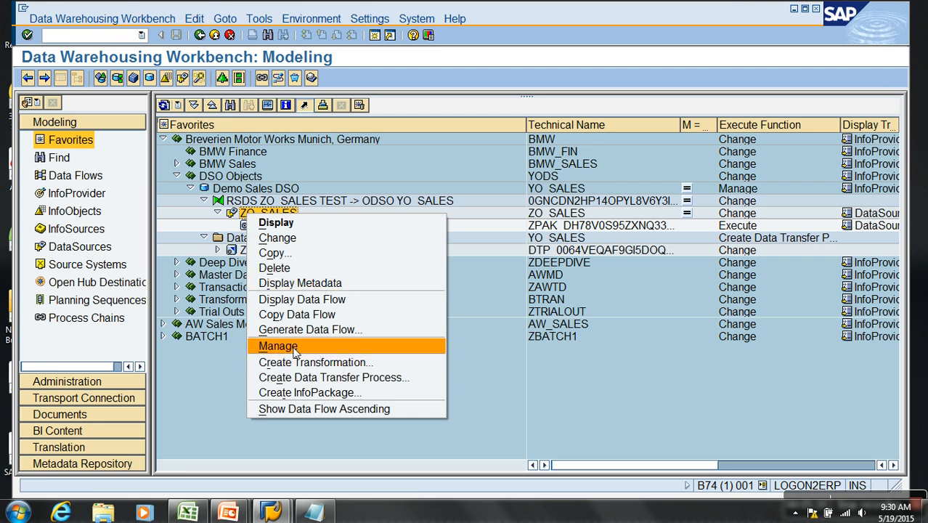
left_click(289, 346)
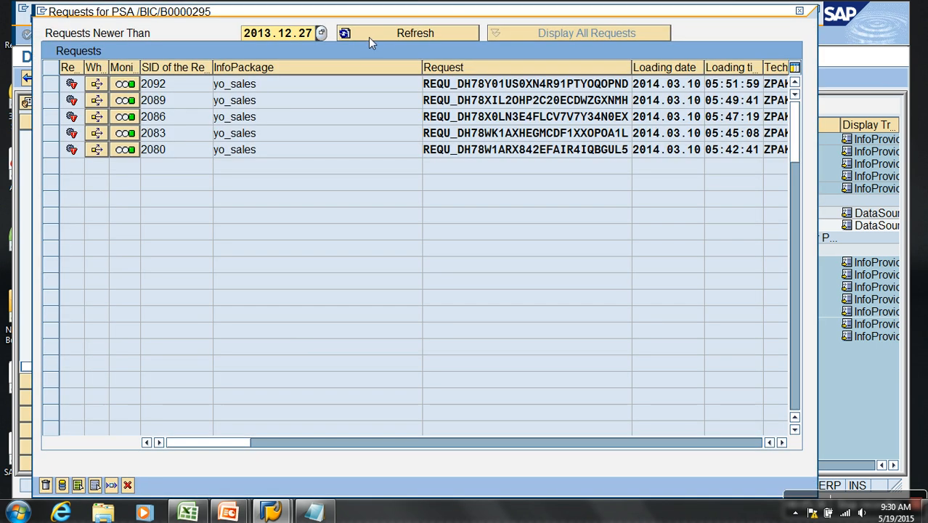
left_click(95, 85)
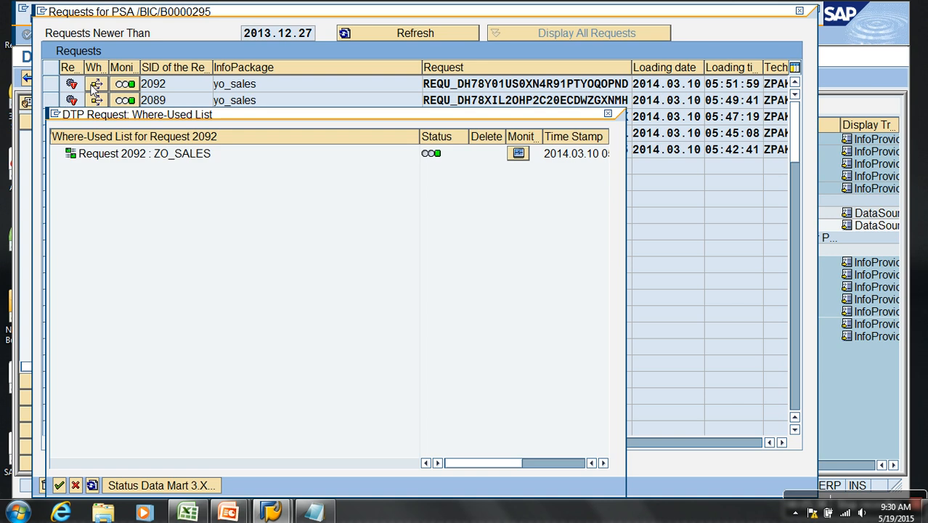
left_click(588, 156)
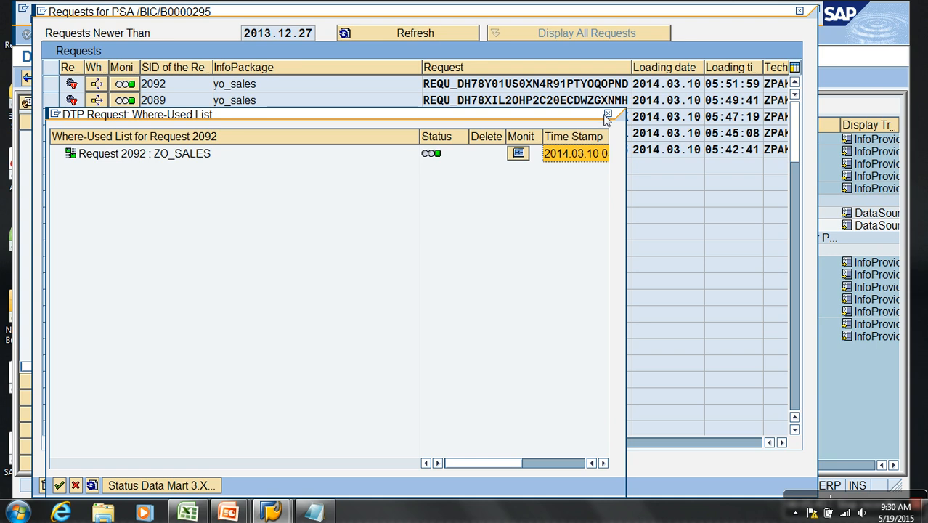
- Close the where-used list and delete all five PSA requests, 2080 through 2092, of the ZO_SALES DataSource
left_click(608, 118)
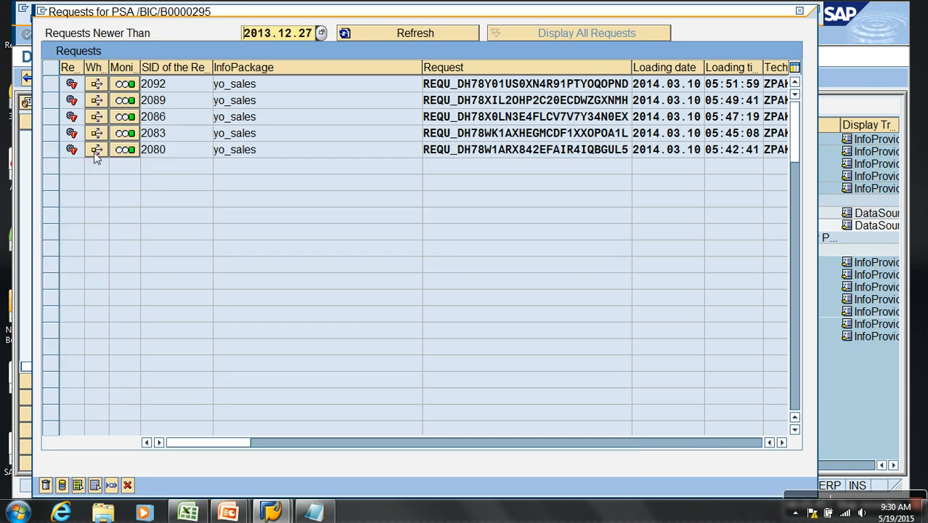
left_click(56, 149)
left_click_drag(56, 149, 51, 84)
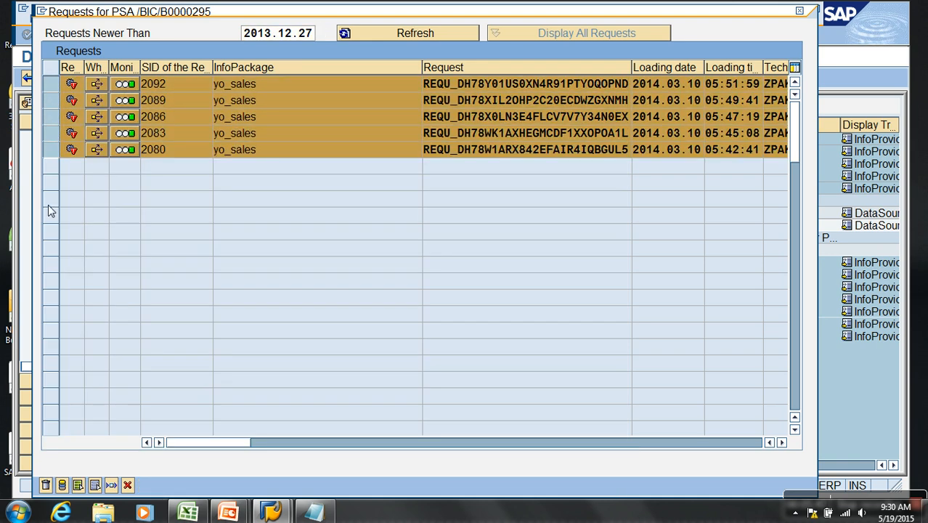
left_click(46, 485)
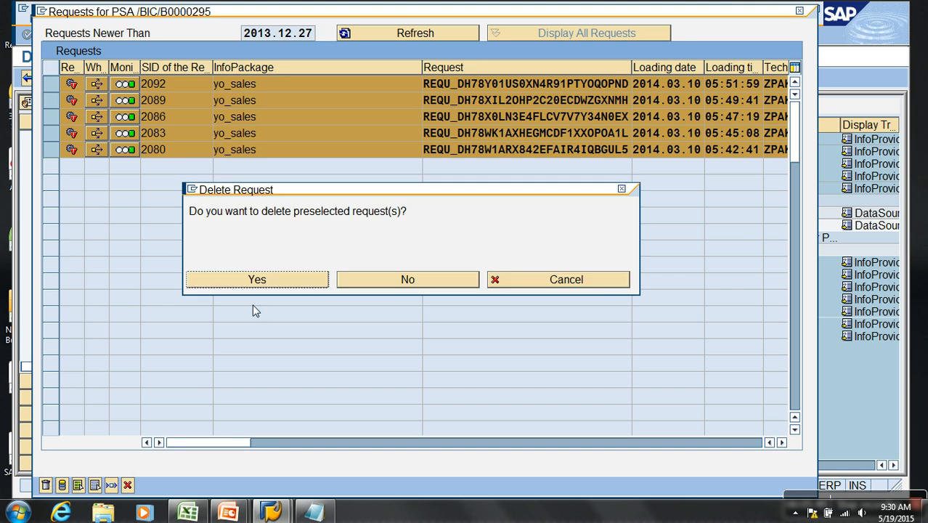
left_click(282, 281)
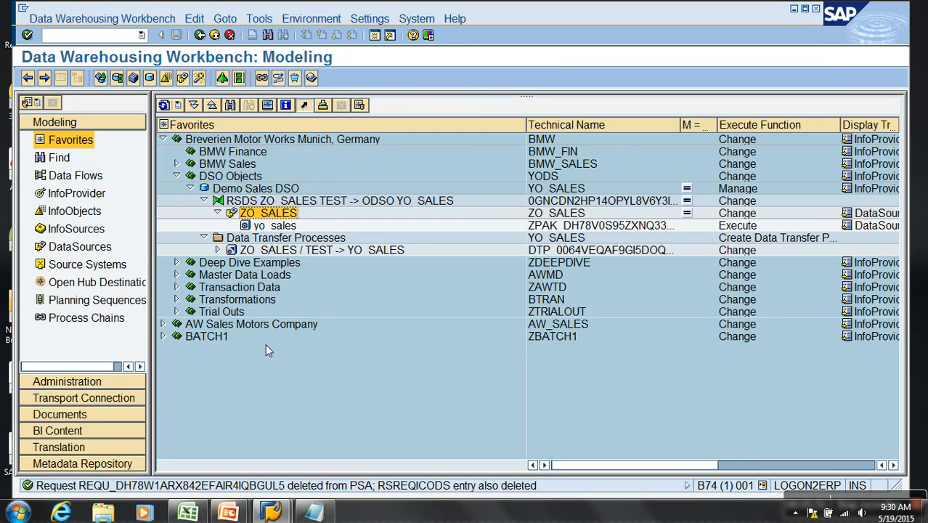
- Open the ZO_SALES file from the desktop in Excel, and open DSO Document at its Sample Data sheet
key("super+d")
left_click(639, 396)
double_click(638, 396)
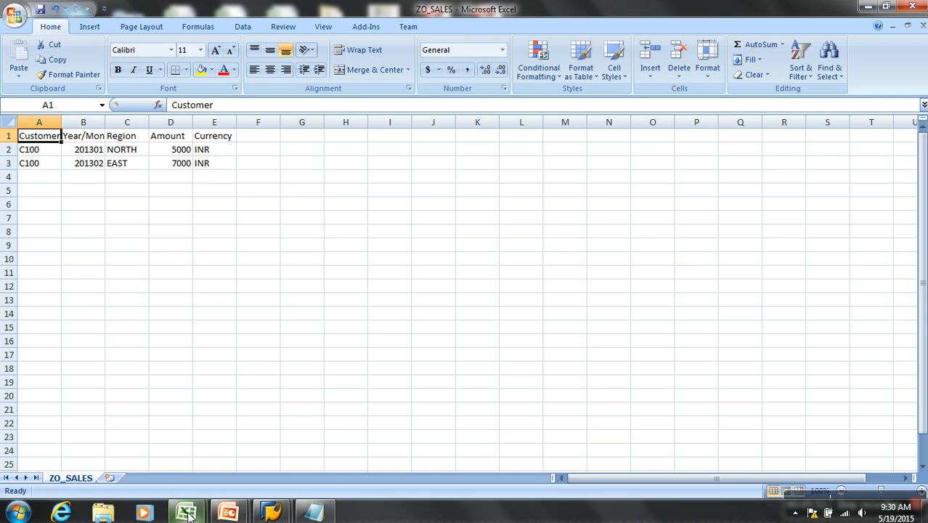
left_click(14, 15)
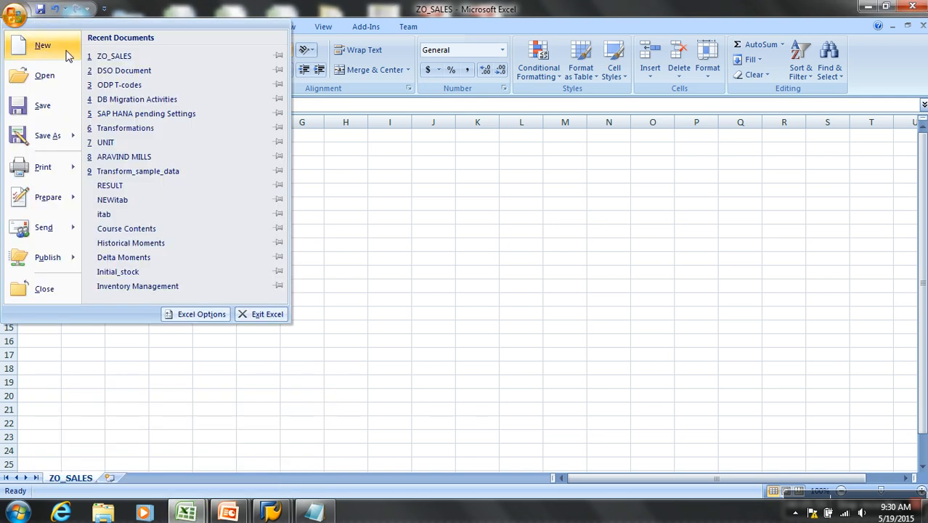
left_click(143, 71)
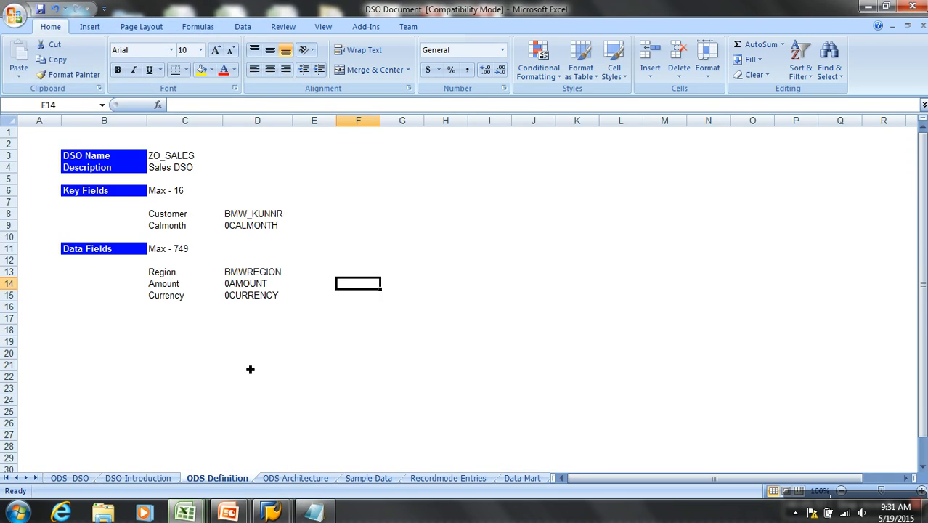
left_click(368, 478)
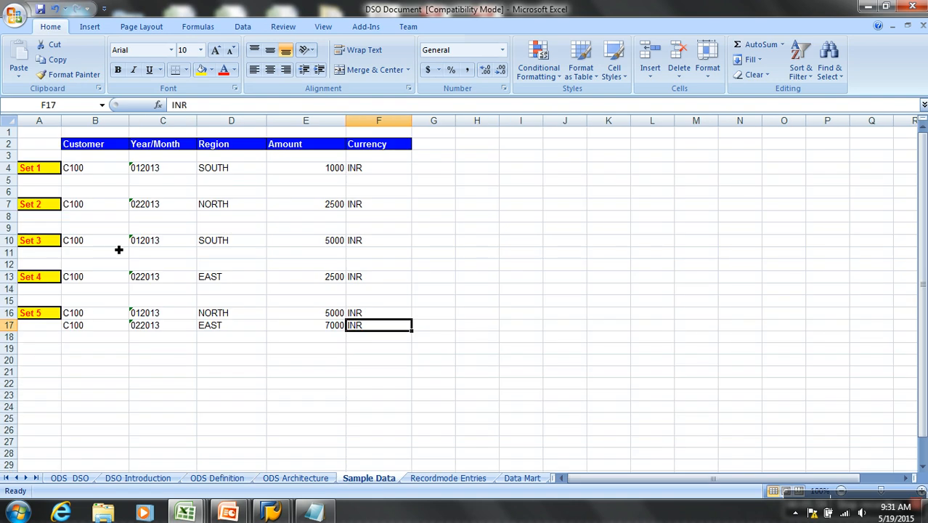
key("alt+Tab")
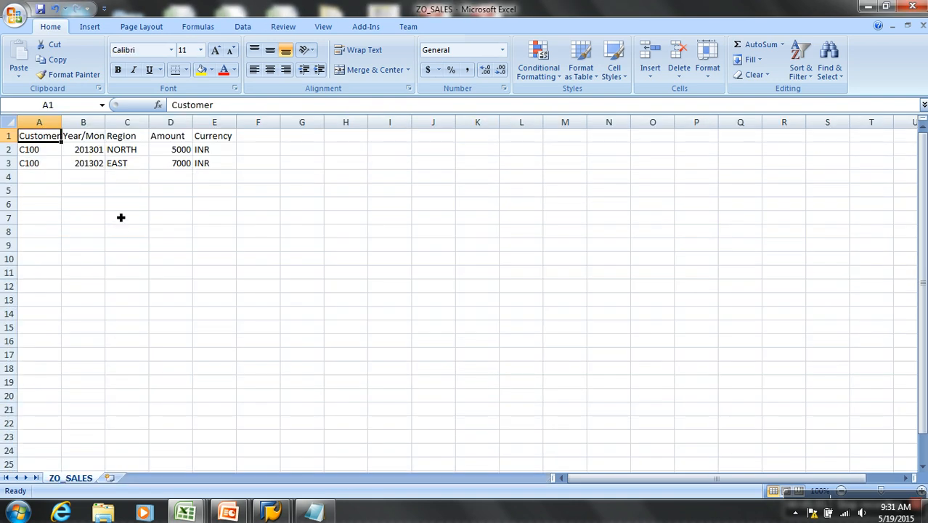
key("alt+Tab")
key("alt+Tab")
- Clear row 3 of ZO_SALES and replace row 2's region, amount and currency with Set 1's SOUTH, 1000 and INR, copied from Sample Data
left_click(10, 163)
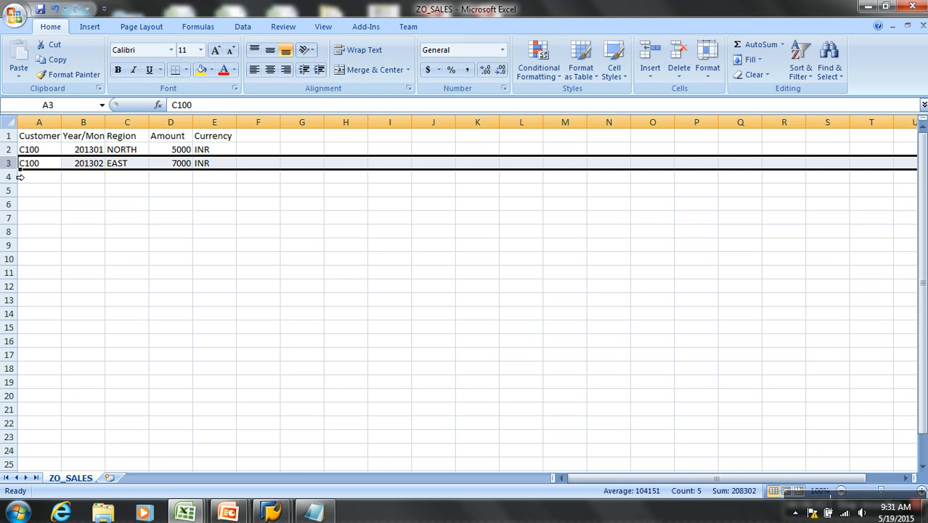
key("Delete")
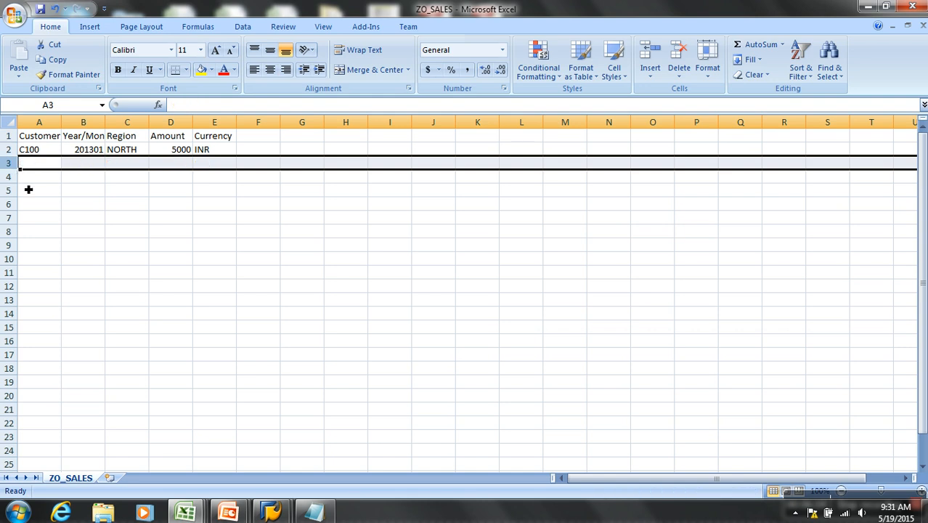
left_click(91, 149)
key("alt+Tab")
left_click_drag(231, 170, 357, 177)
key("ctrl+c")
key("alt+Tab")
left_click(129, 152)
key("ctrl+v")
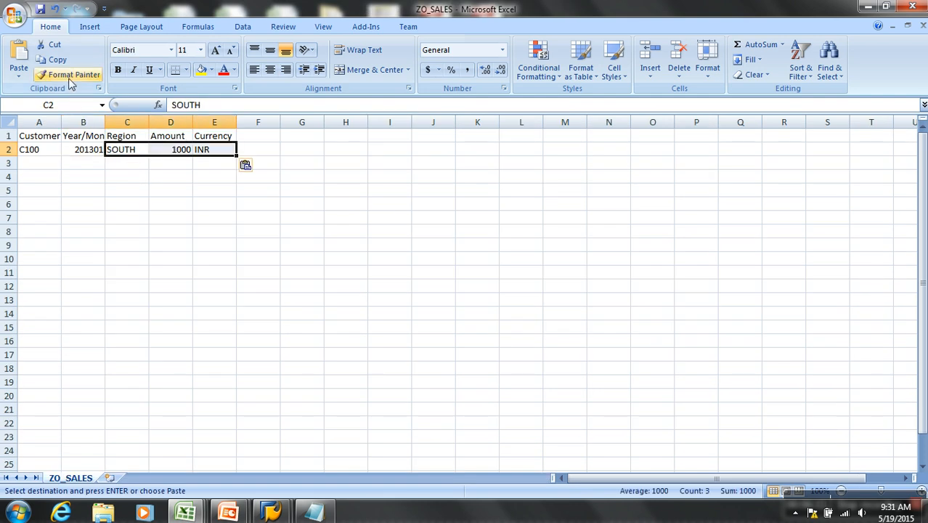
- Save ZO_SALES, keeping the CSV format, and close the file
left_click(40, 9)
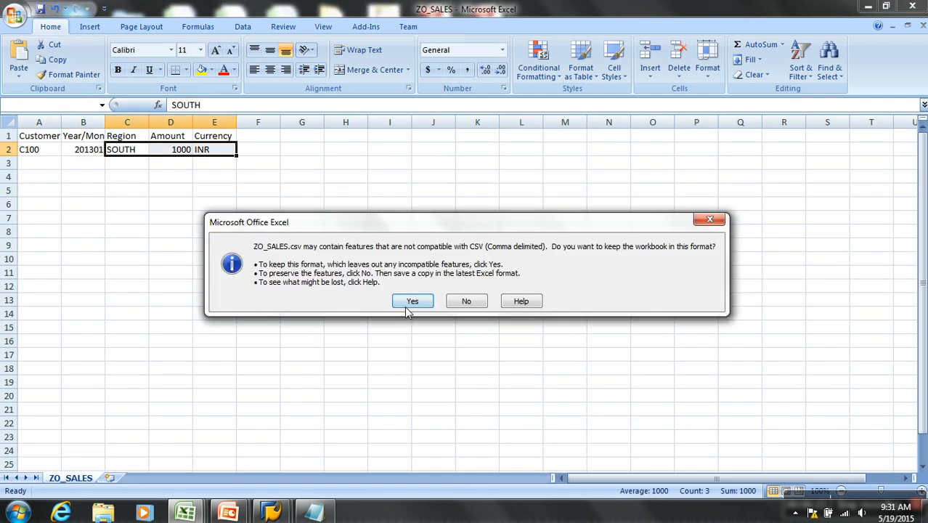
left_click(411, 301)
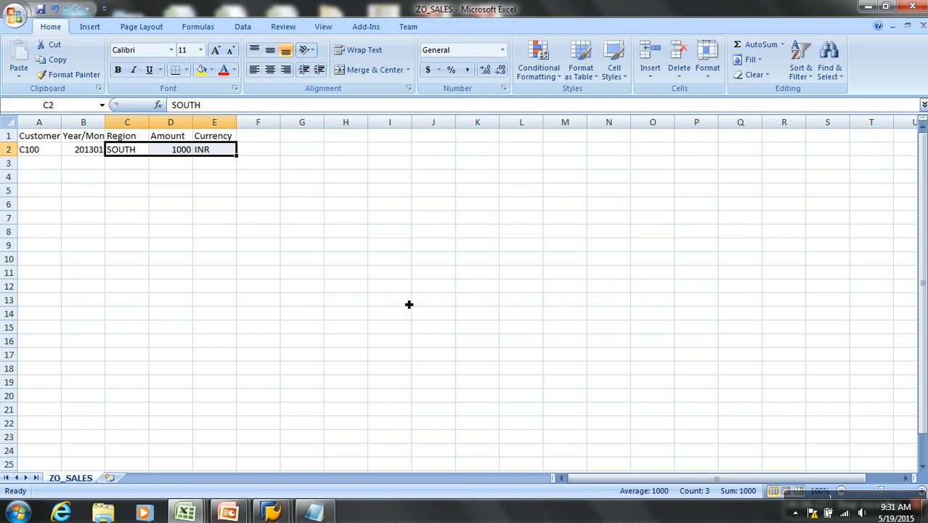
left_click(923, 25)
left_click(449, 292)
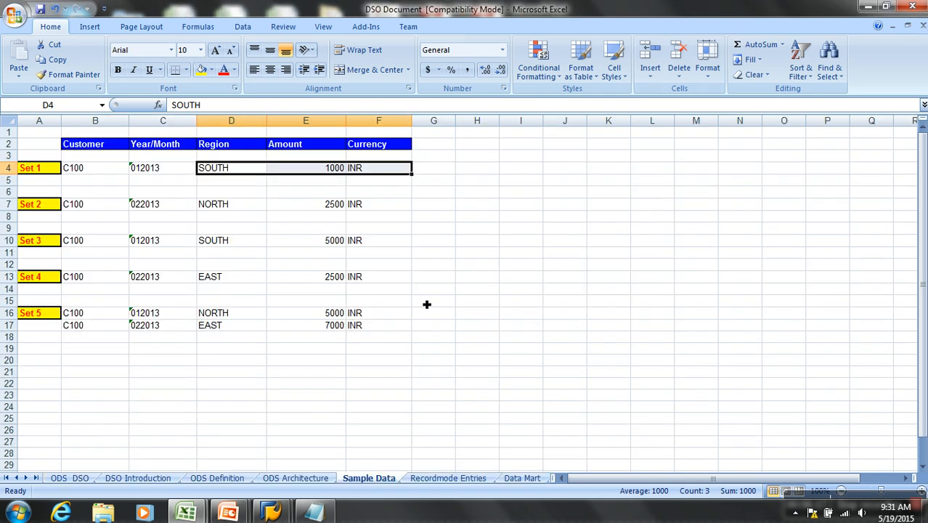
- Switch to SAP, open the yo_sales InfoPackage under ZO_SALES and start the data load immediately
mouse_move(273, 513)
left_click(342, 417)
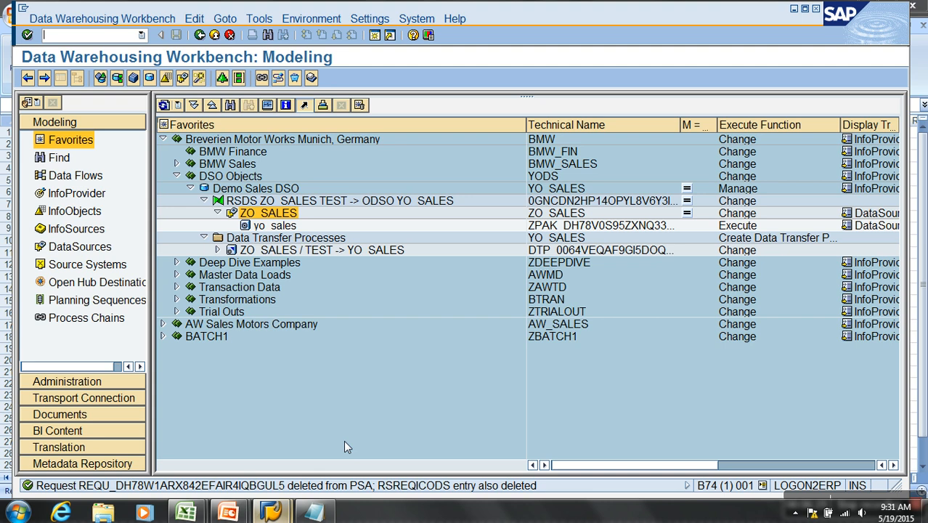
double_click(284, 231)
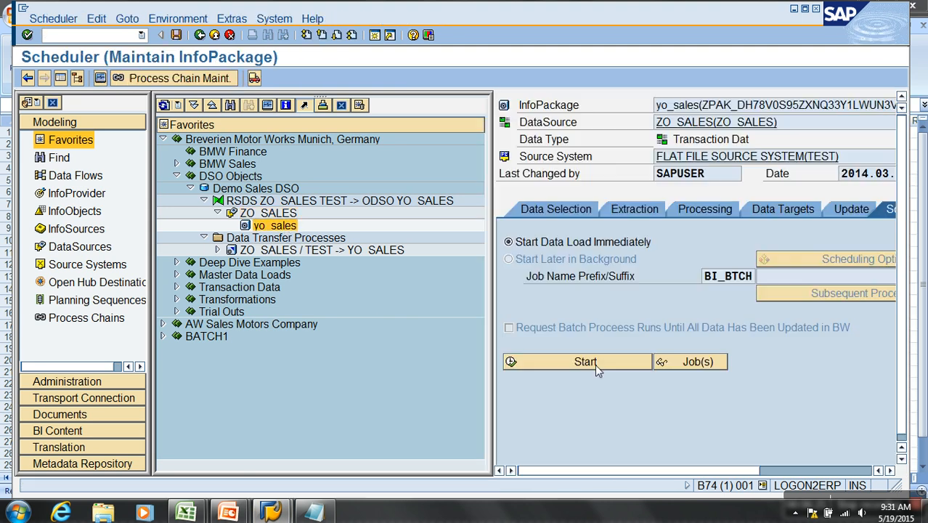
left_click(595, 364)
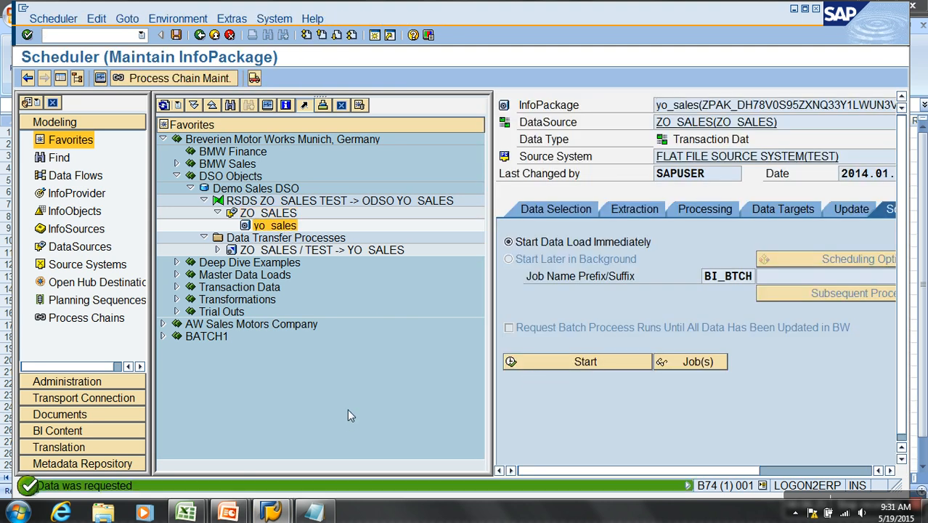
- Reopen ZO_SALES from the desktop and copy Set 2's NORTH, 2500 and INR values from the Sample Data sheet of DSO Document
key("super+d")
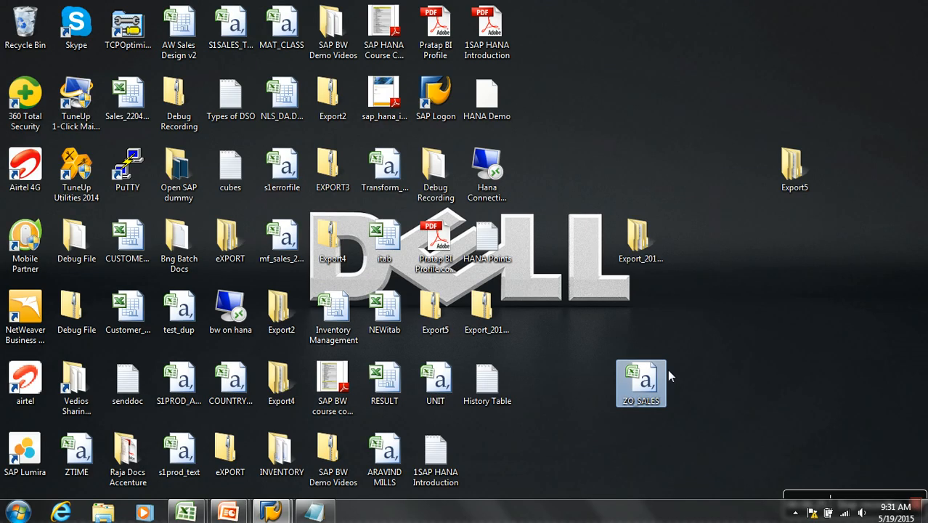
double_click(652, 396)
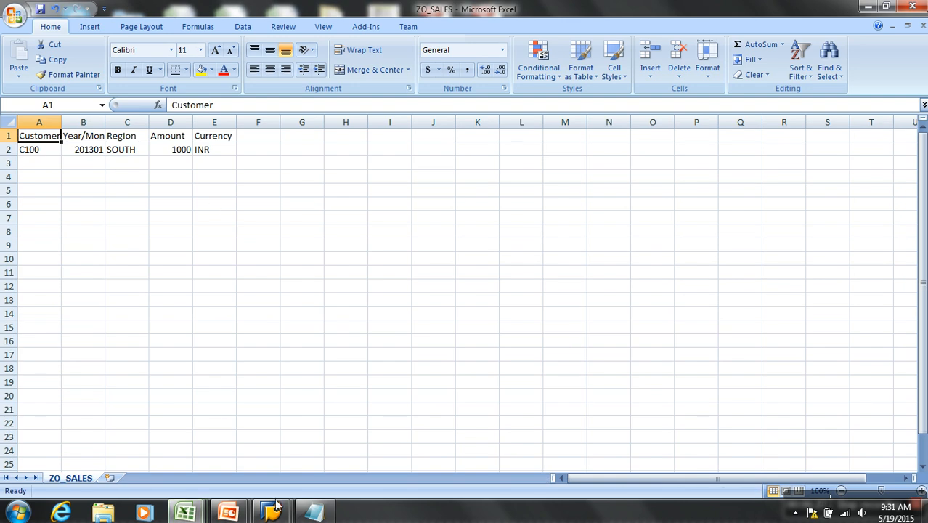
mouse_move(185, 511)
left_click(262, 458)
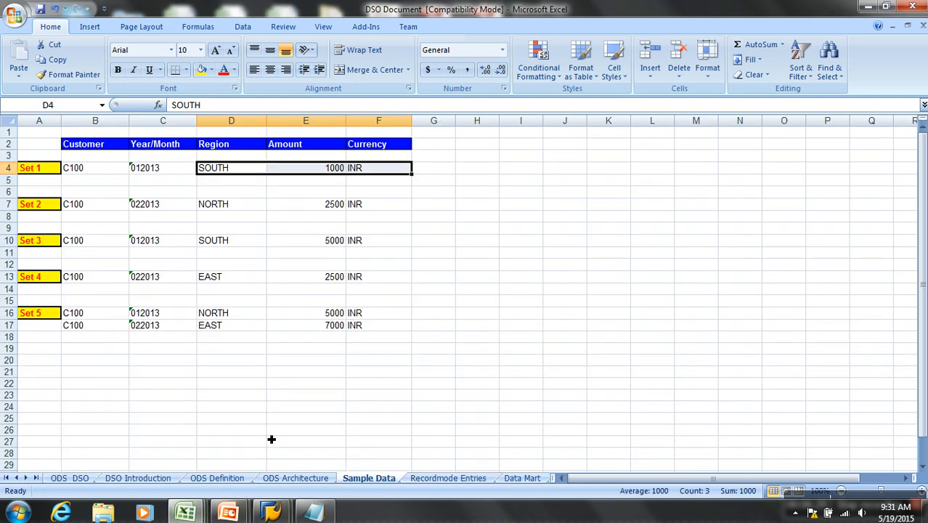
left_click_drag(225, 204, 367, 207)
key("ctrl+c")
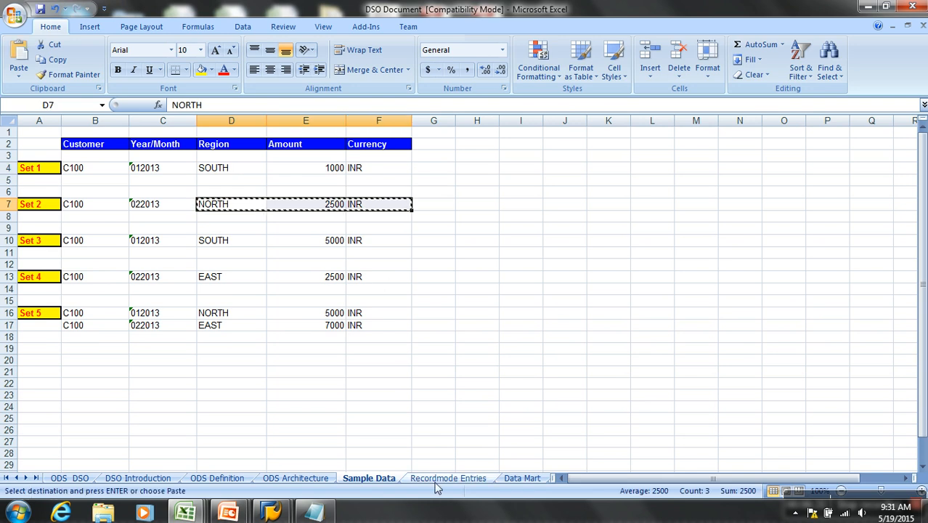
- Set the Year/Month in row 2 of ZO_SALES to 201302
mouse_move(185, 512)
left_click(334, 439)
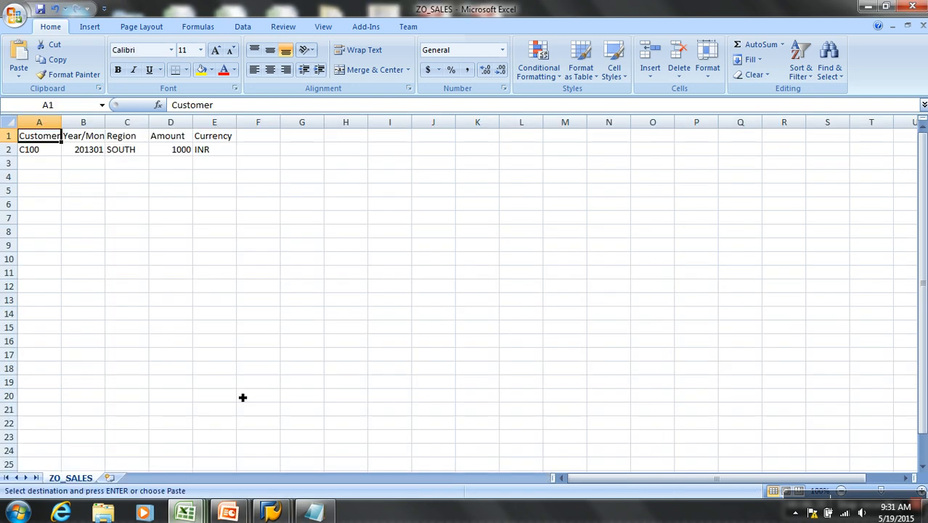
left_click(99, 154)
left_click(213, 110)
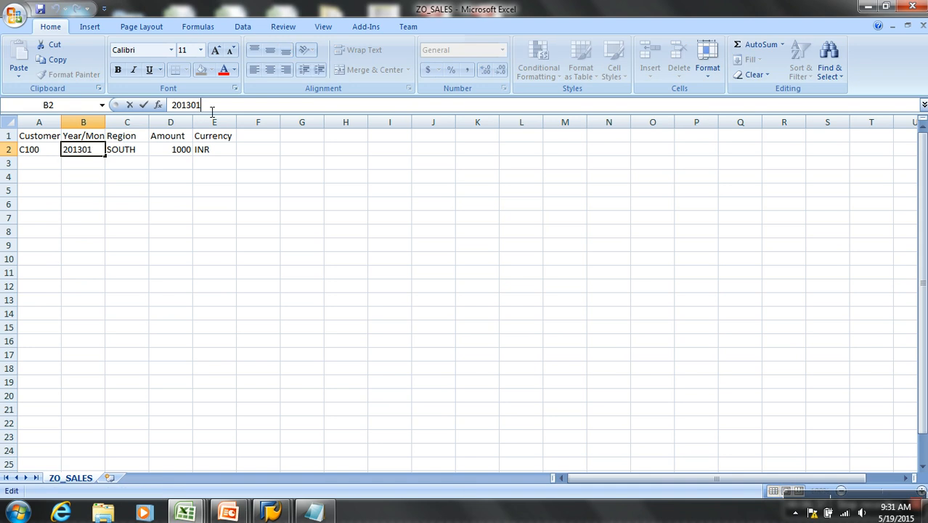
left_click(253, 247)
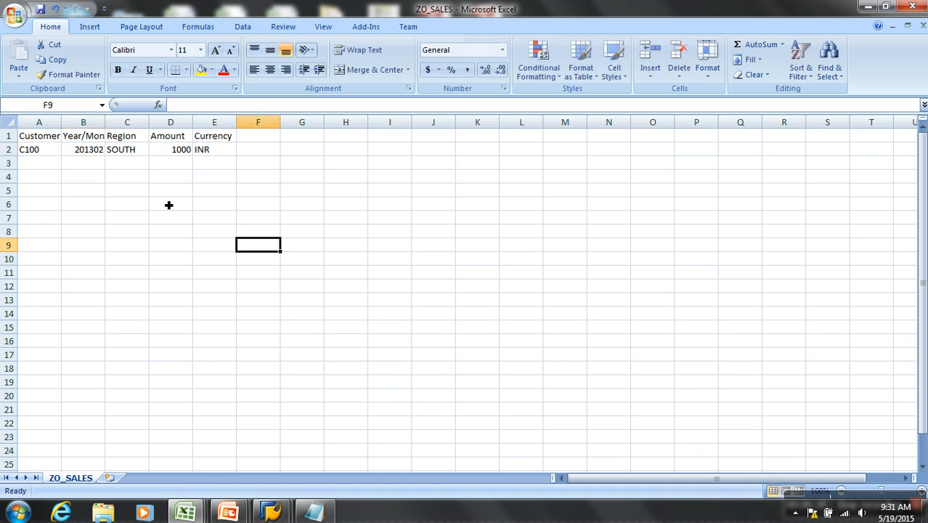
- Save the updated ZO_SALES file with its CSV format kept, and close it
left_click(42, 142)
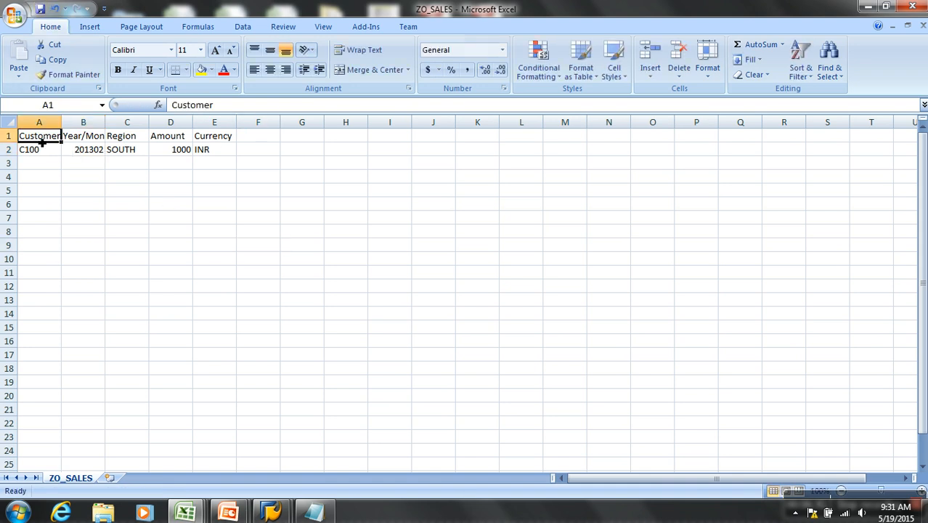
left_click(40, 9)
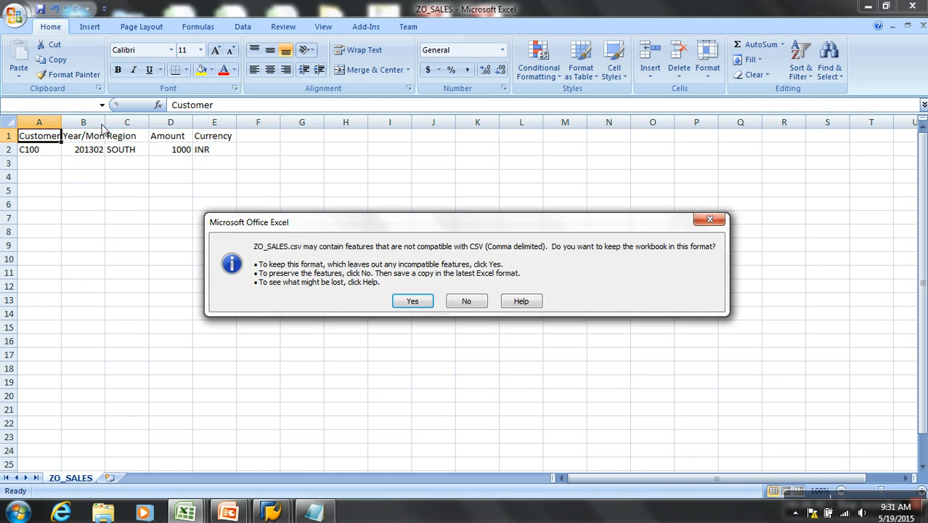
left_click(406, 302)
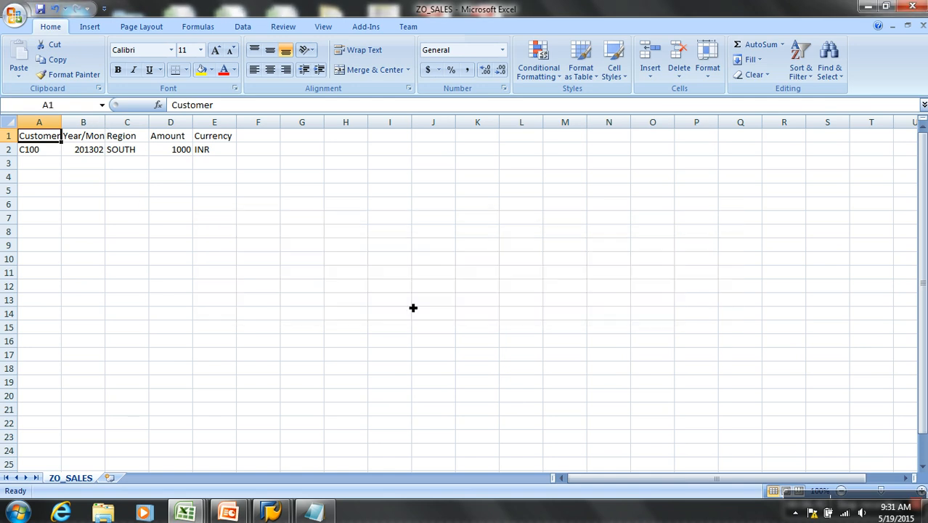
left_click(923, 27)
left_click(414, 290)
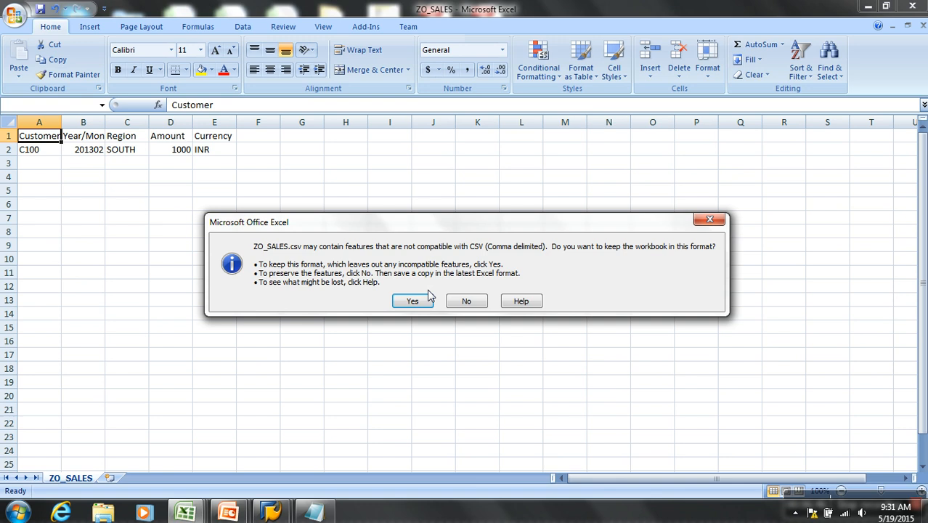
left_click(411, 300)
- Switch back to the SAP Scheduler and start the yo_sales InfoPackage load again
mouse_move(273, 512)
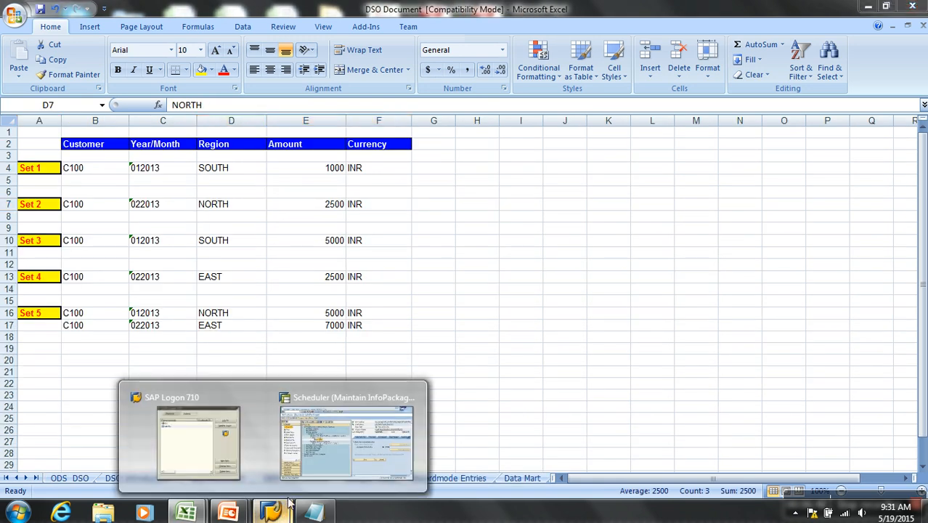
left_click(335, 461)
left_click(590, 362)
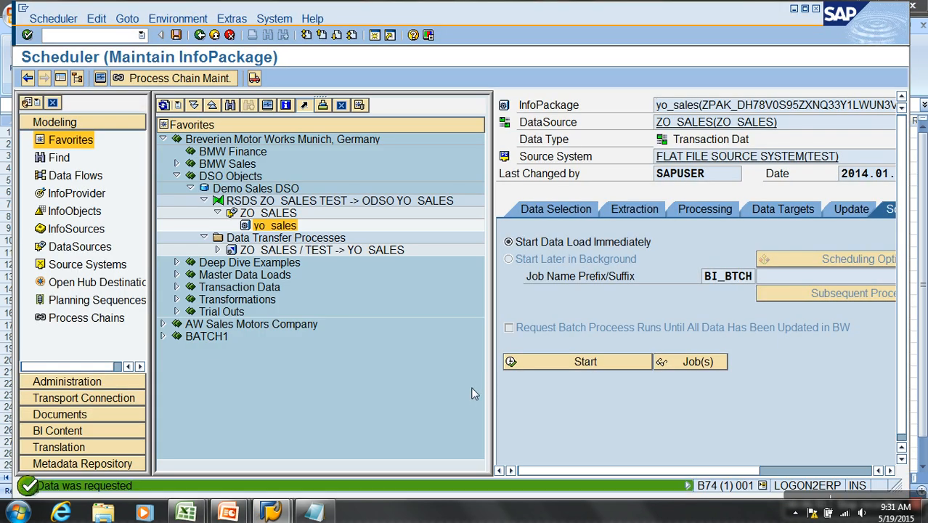
- Reopen ZO_SALES from the desktop and copy Set 3's SOUTH, 5000 and INR values from the Sample Data sheet of DSO Document
key("super+d")
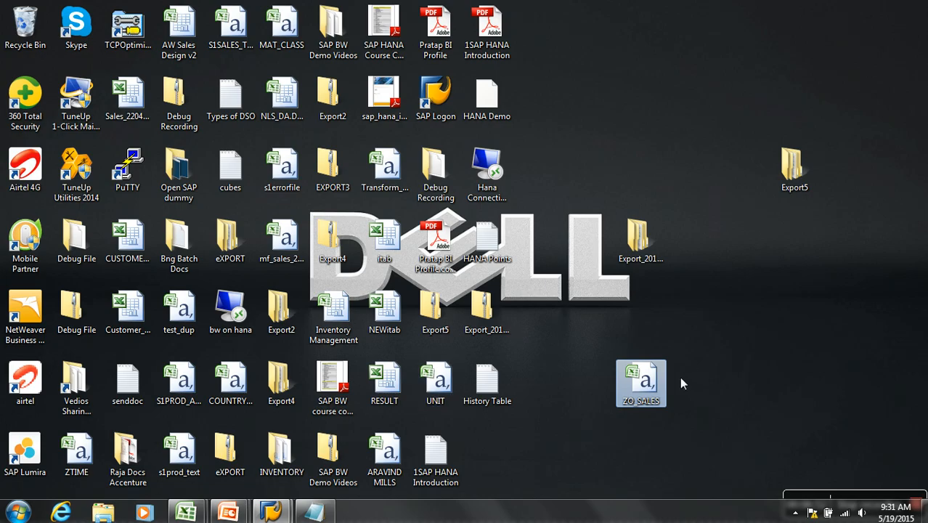
key("Return")
mouse_move(239, 508)
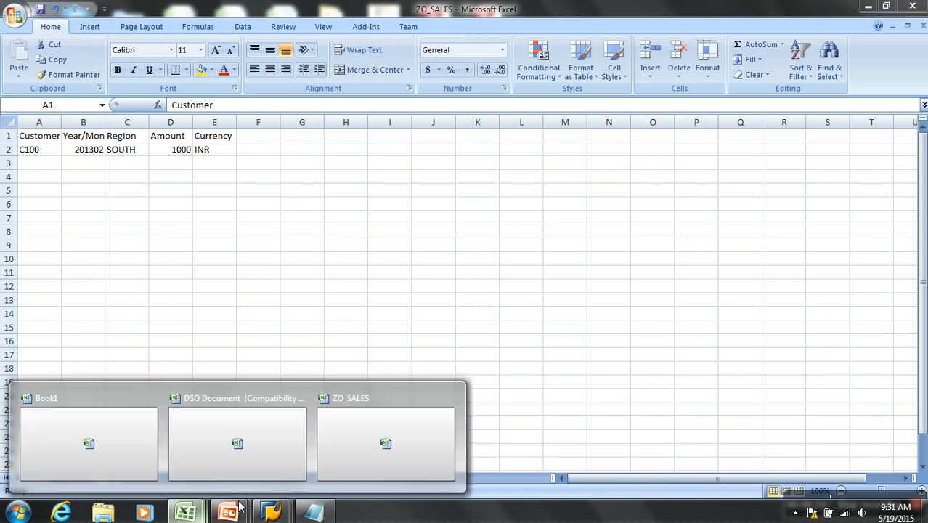
left_click(263, 450)
left_click_drag(217, 240, 390, 245)
key("ctrl+c")
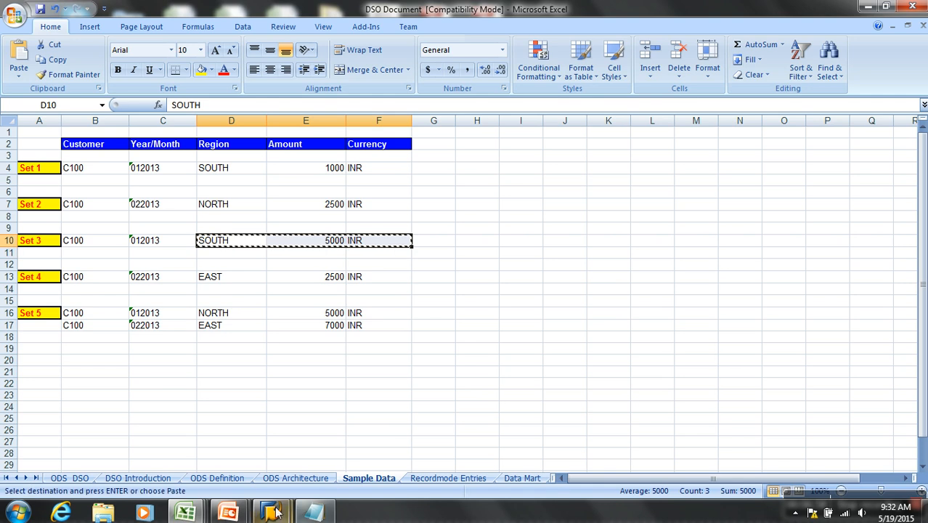
- Paste the copied Set 3 values into row 2 of ZO_SALES starting at Region, and set that row's Year/Month to 201301
mouse_move(272, 511)
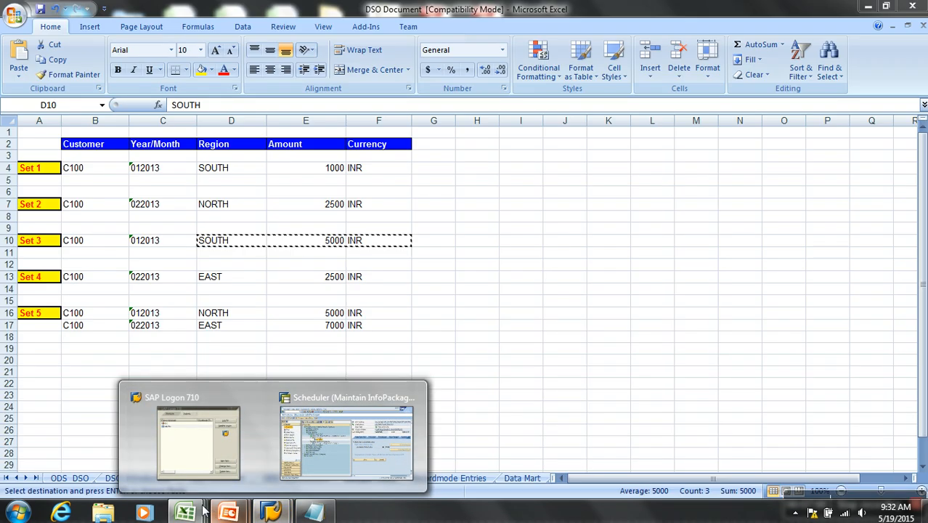
mouse_move(185, 513)
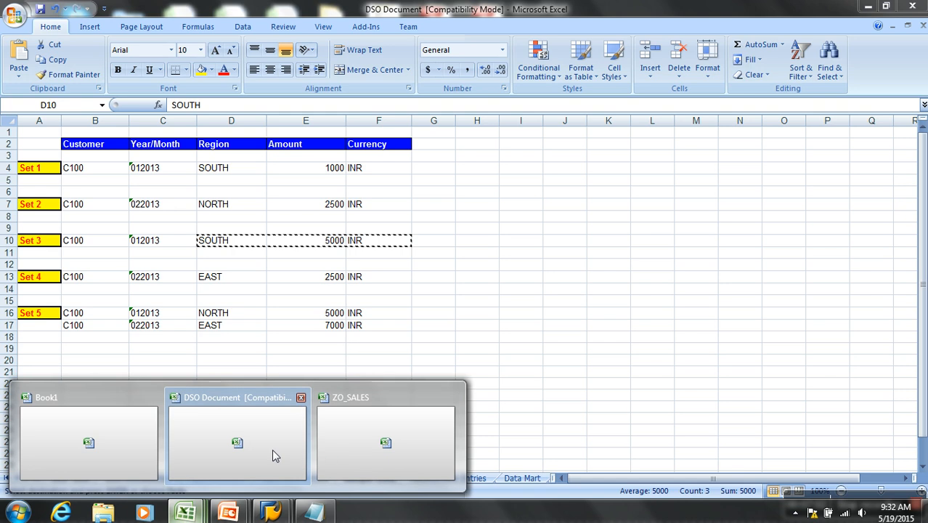
left_click(386, 443)
left_click(148, 154)
key("ctrl+v")
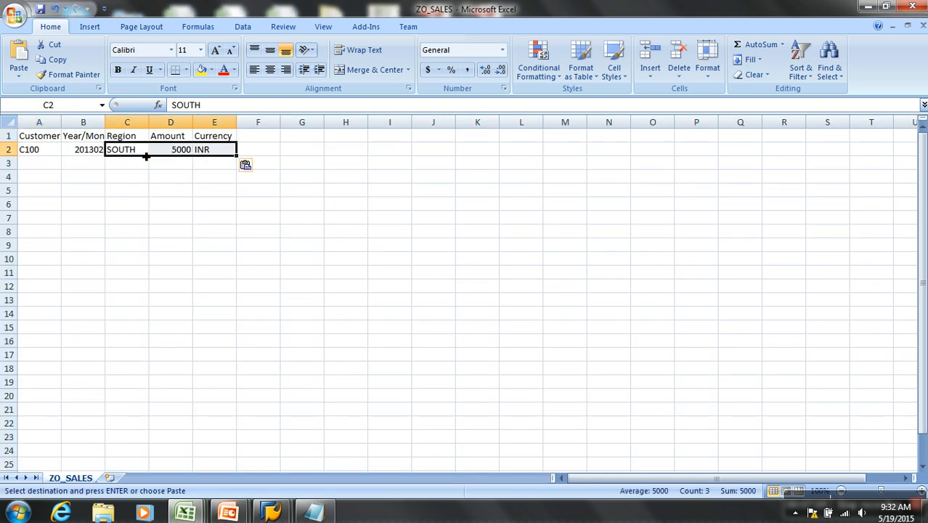
left_click(100, 153)
left_click(218, 109)
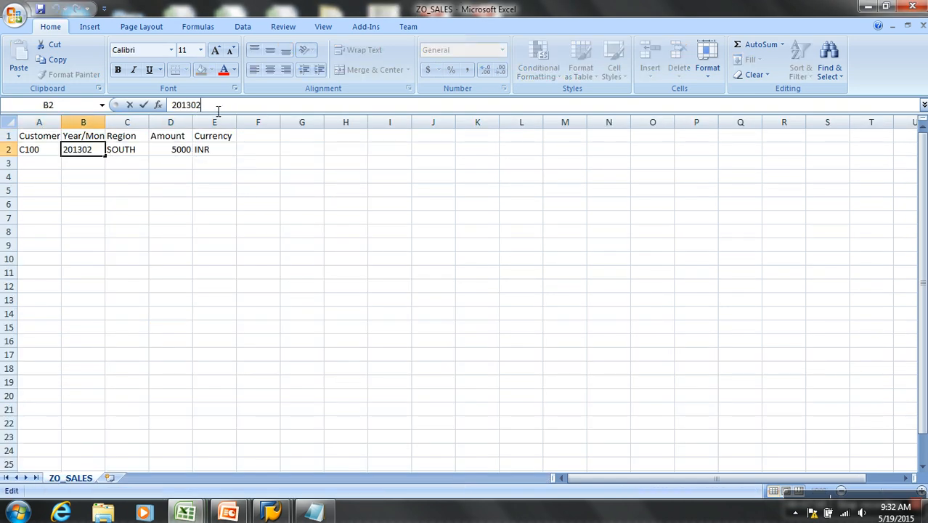
left_click(229, 148)
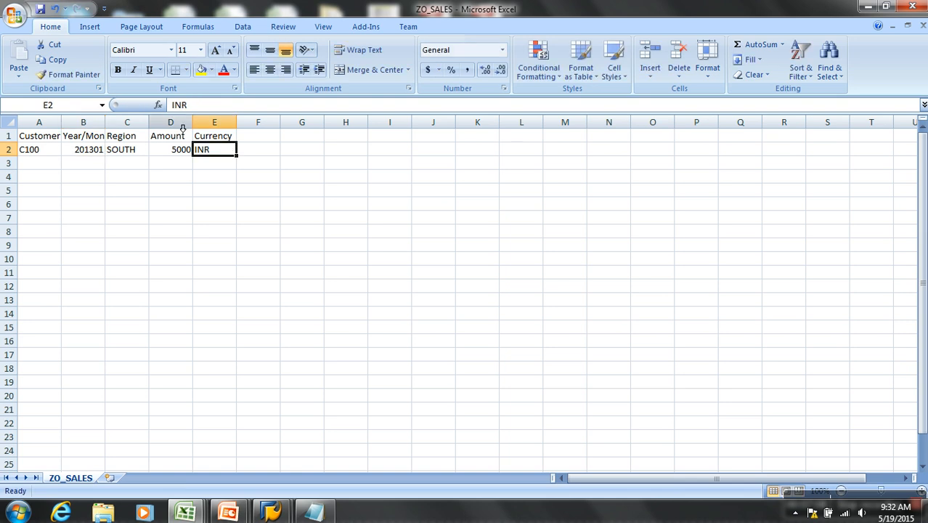
- Save ZO_SALES with the Set 3 record in its CSV format and close the file
left_click(40, 9)
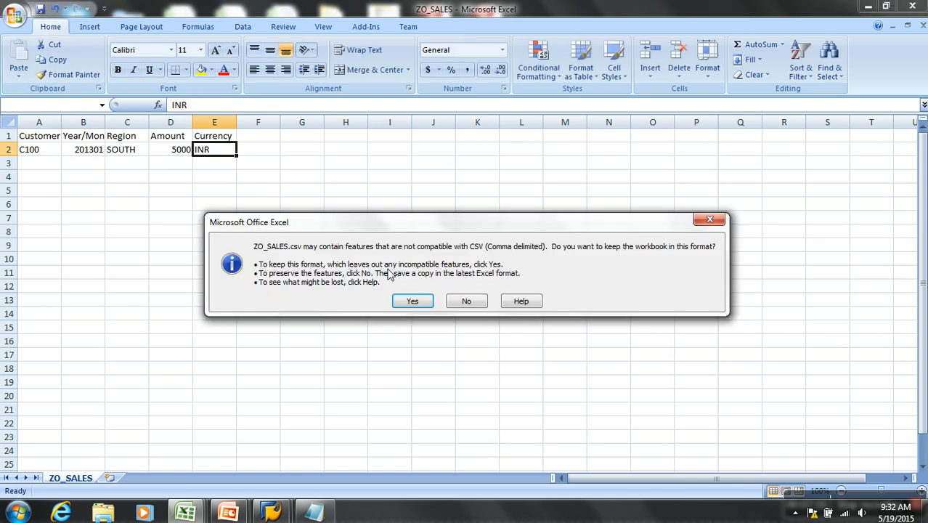
left_click(412, 301)
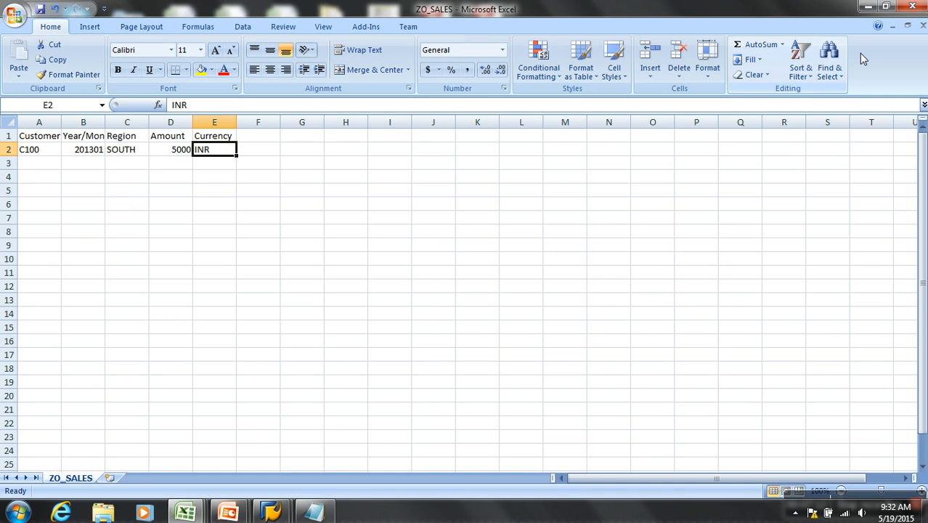
left_click(922, 27)
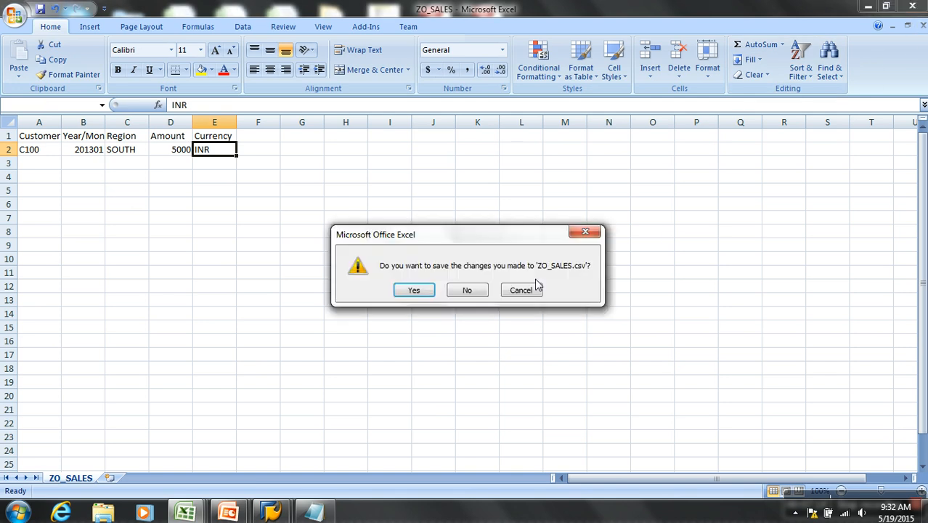
left_click(411, 297)
left_click(412, 300)
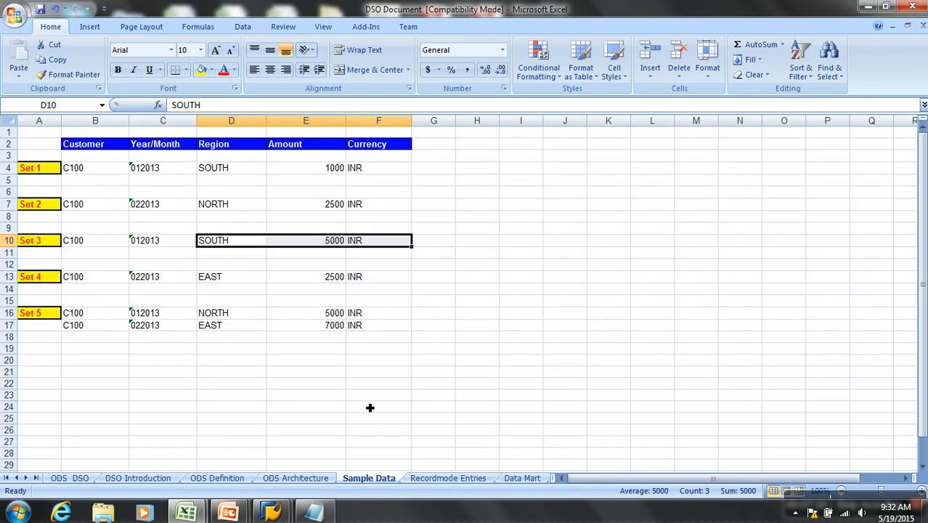
- Switch to the SAP Scheduler and start the yo_sales InfoPackage load for the Set 3 record
mouse_move(271, 512)
left_click(315, 453)
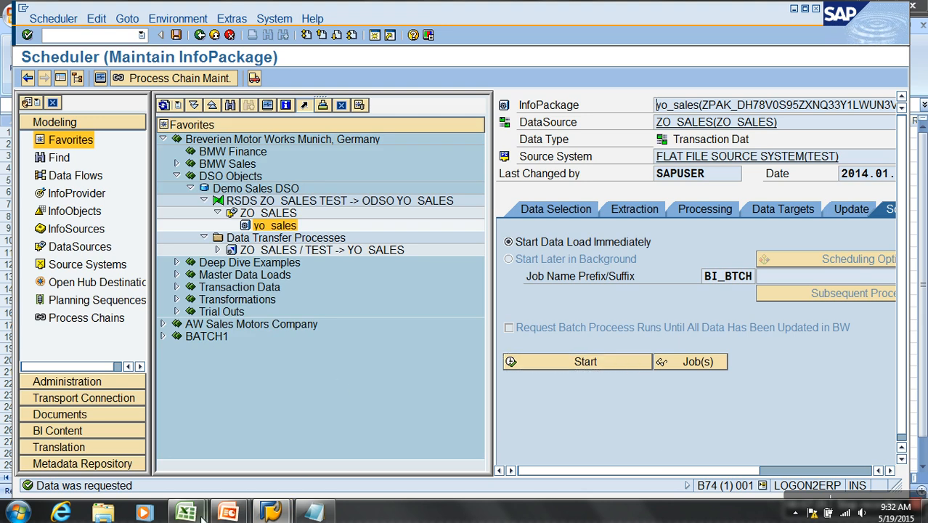
- Reopen ZO_SALES from the desktop and copy Set 4's EAST, 2500 and INR values from DSO Document's Sample Data sheet
mouse_move(201, 514)
key("super+d")
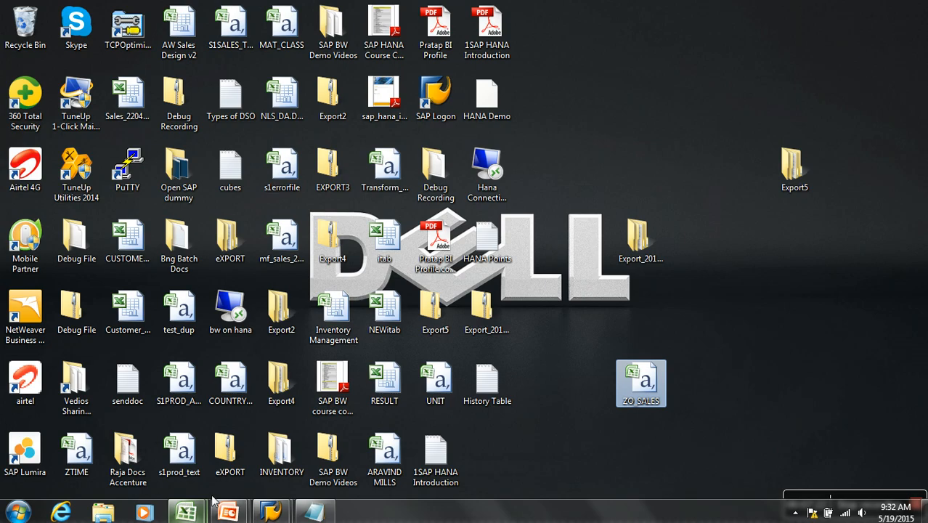
double_click(662, 392)
mouse_move(185, 512)
left_click(270, 447)
left_click_drag(219, 281, 398, 284)
key("ctrl+c")
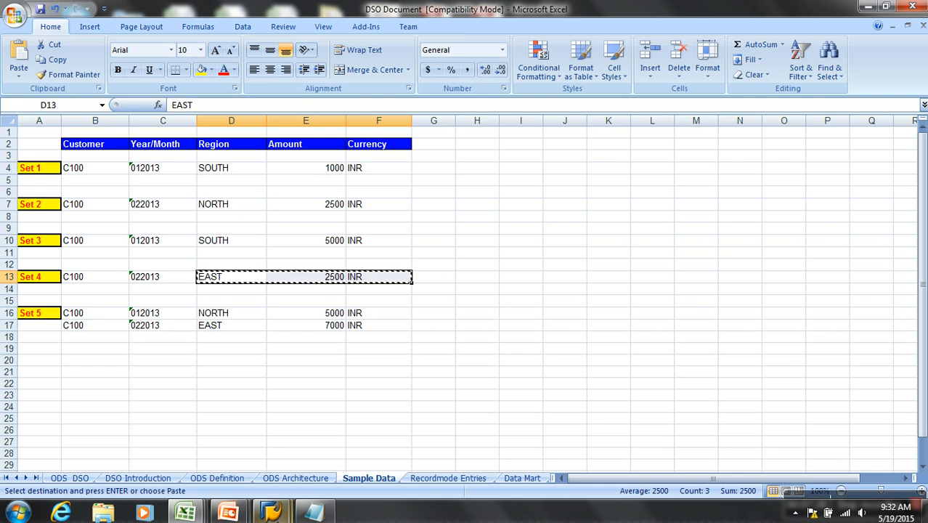
- Paste the copied Set 4 values into row 2 of ZO_SALES starting at Region, and set that row's Year/Month to 201302
mouse_move(185, 512)
left_click(367, 451)
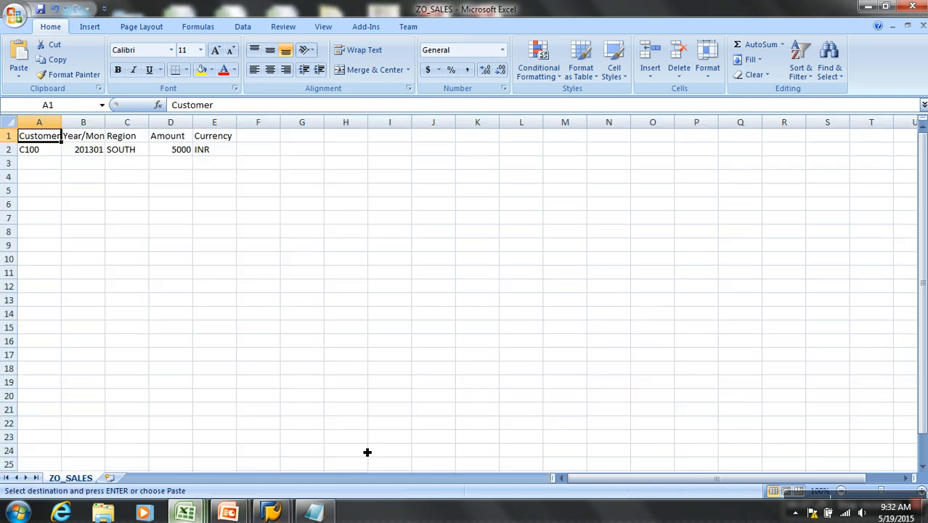
left_click(131, 151)
key("ctrl+v")
left_click(94, 148)
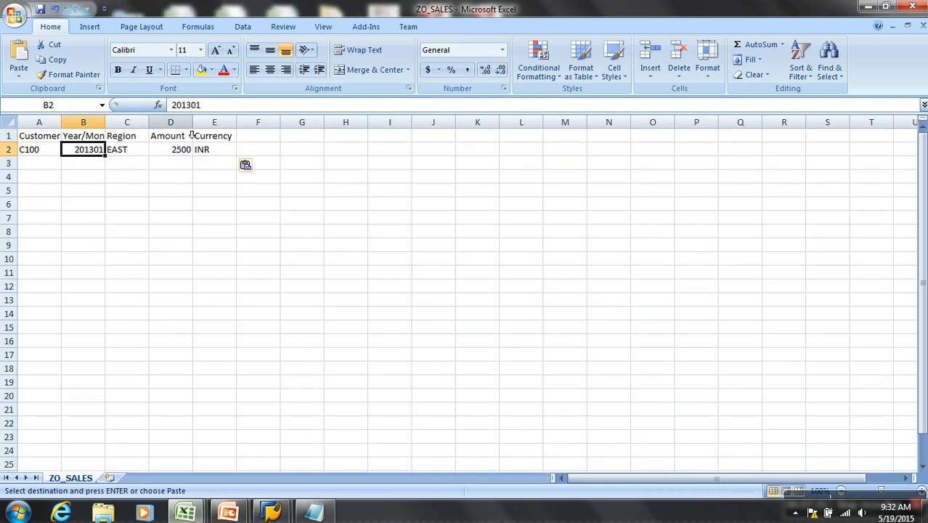
left_click(214, 109)
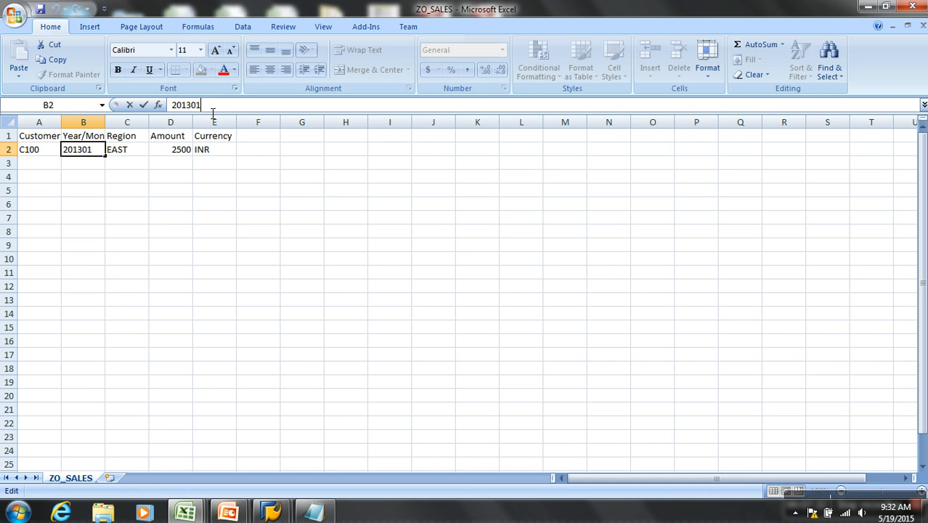
left_click(182, 138)
- Save ZO_SALES with the Set 4 record, keeping the CSV format, and close the file
key("ctrl+s")
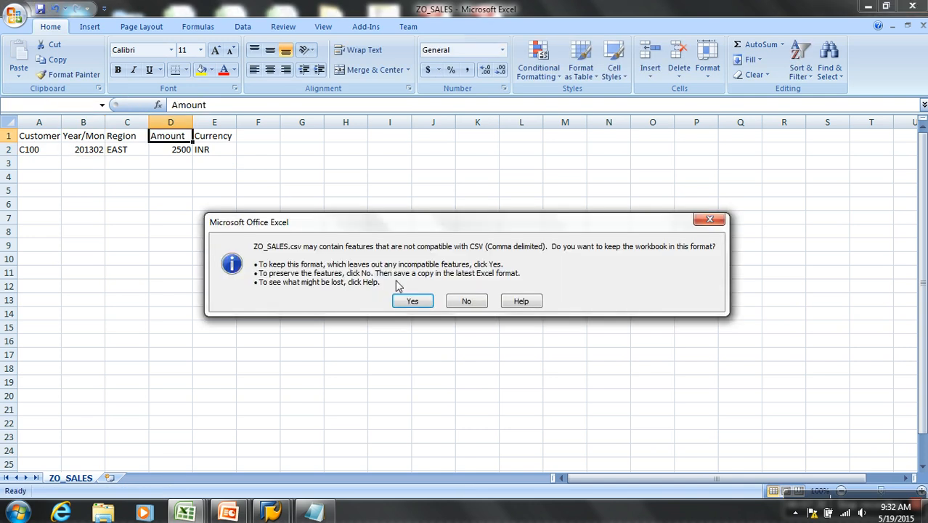
left_click(415, 301)
left_click(922, 26)
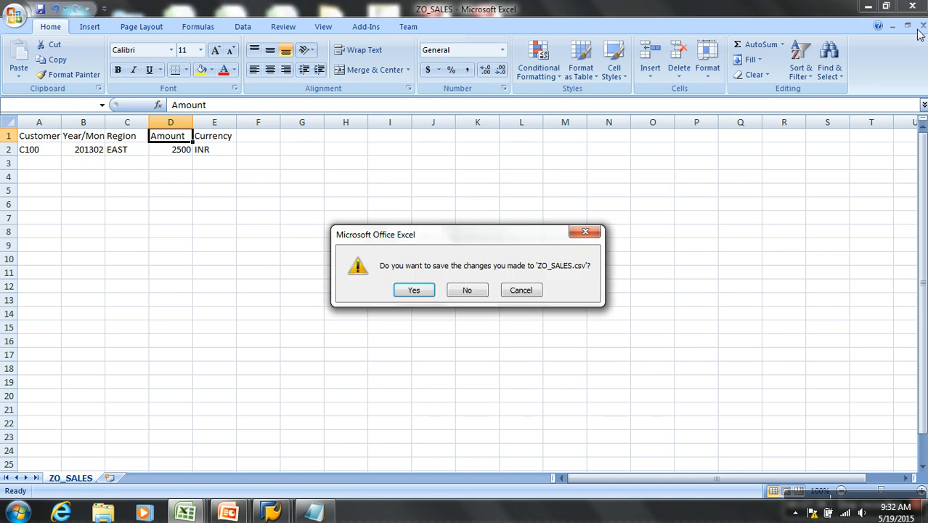
left_click(414, 290)
left_click(408, 300)
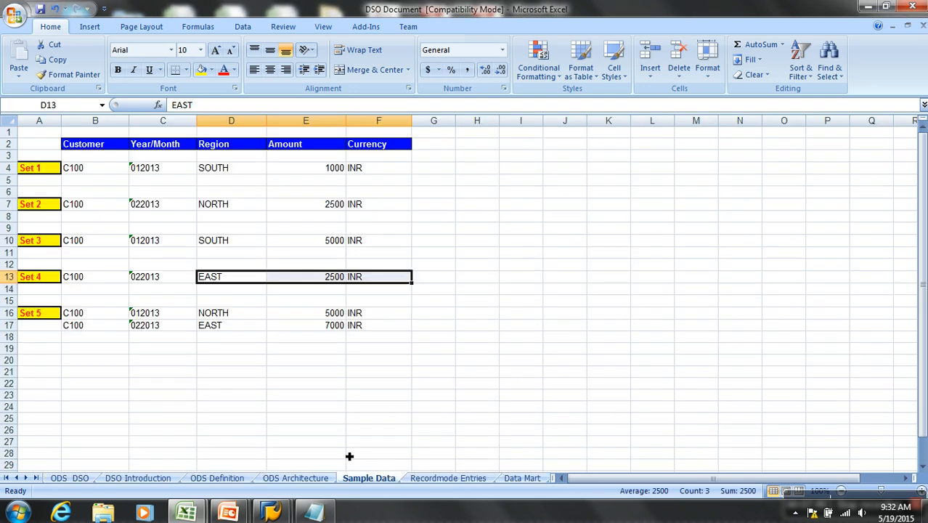
- Return to the SAP Scheduler and start the yo_sales InfoPackage load for the Set 4 record
left_click(272, 513)
left_click(341, 436)
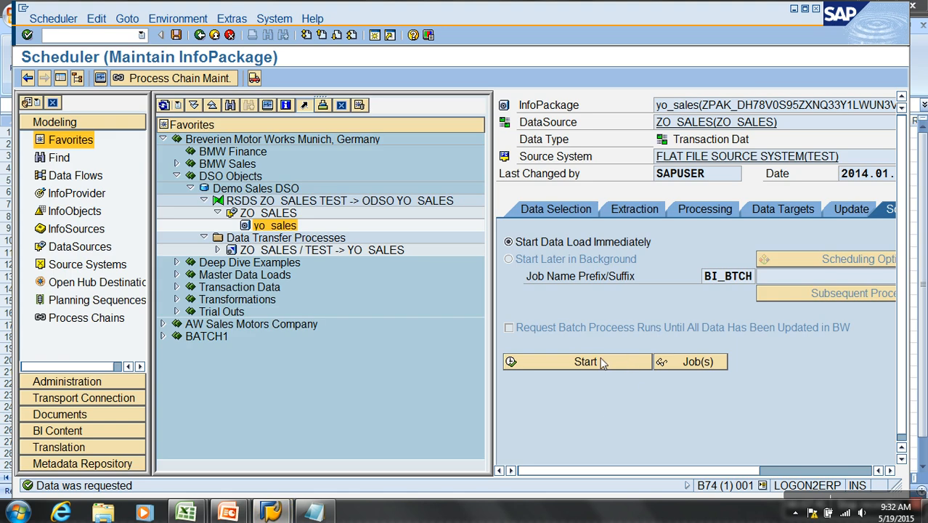
- Reopen ZO_SALES from the desktop and copy both Set 5 rows, NORTH 5000 INR and EAST 7000 INR, from DSO Document's Sample Data sheet
mouse_move(263, 512)
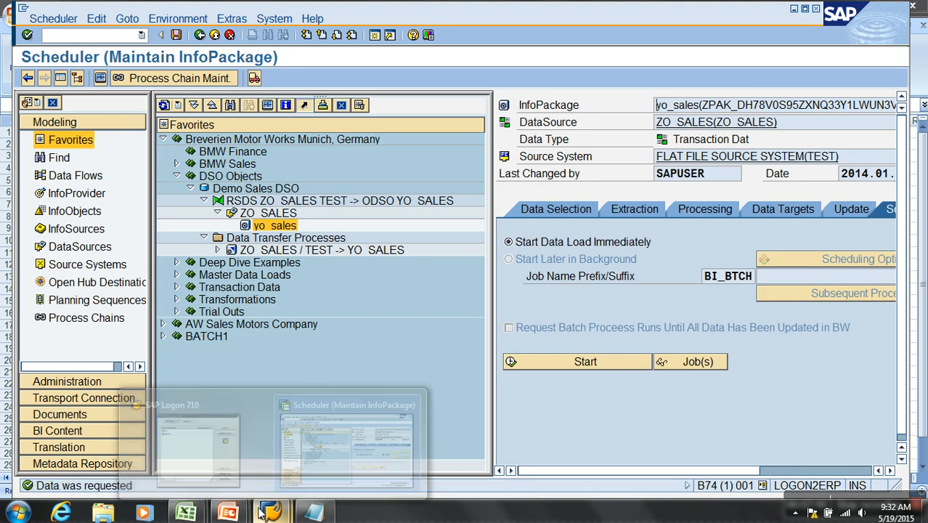
key("super+d")
double_click(640, 392)
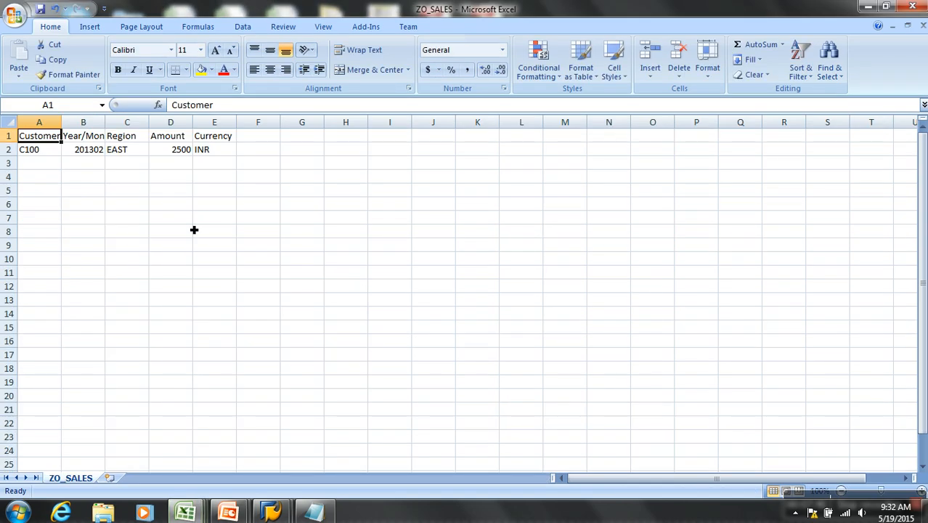
left_click(143, 512)
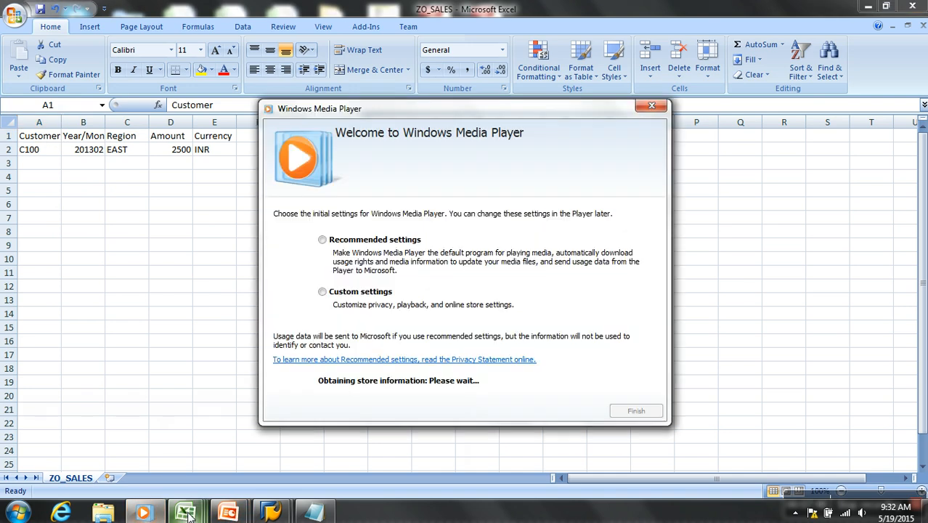
left_click(651, 107)
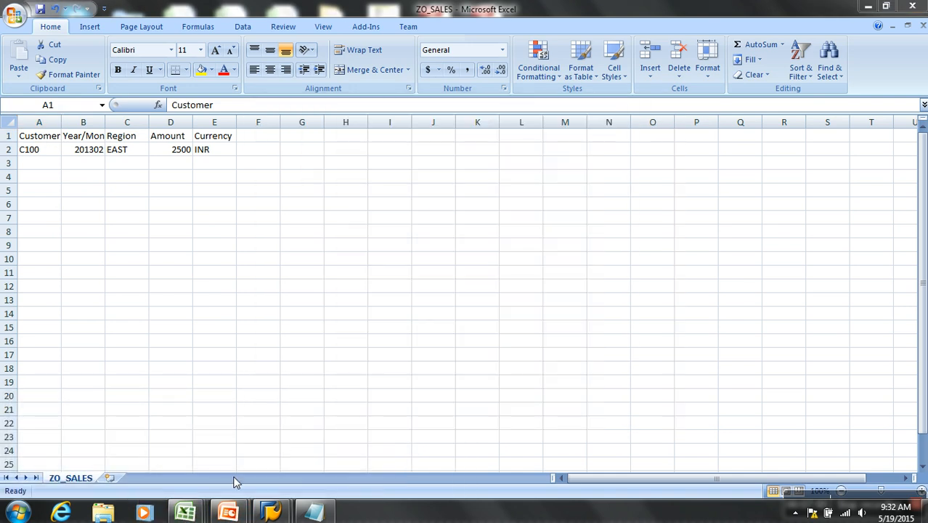
mouse_move(184, 512)
left_click(236, 432)
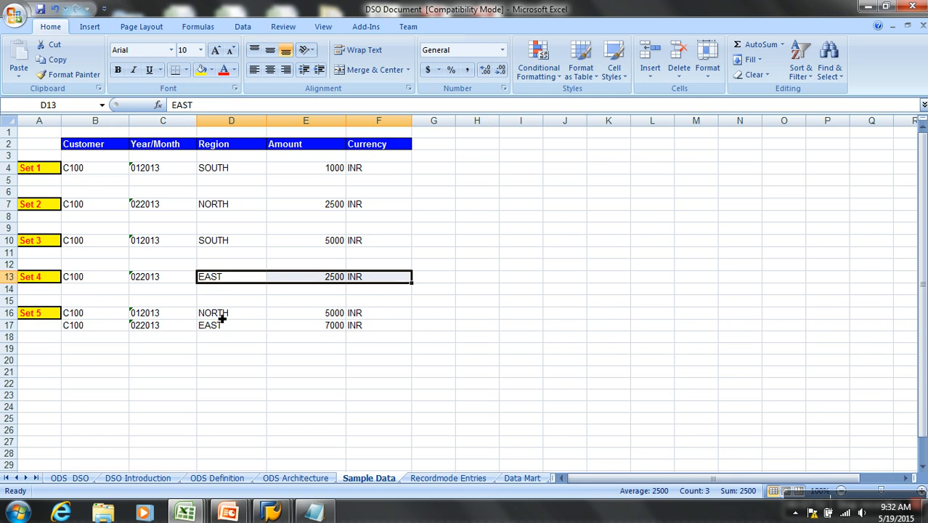
left_click_drag(222, 318, 364, 327)
key("ctrl+c")
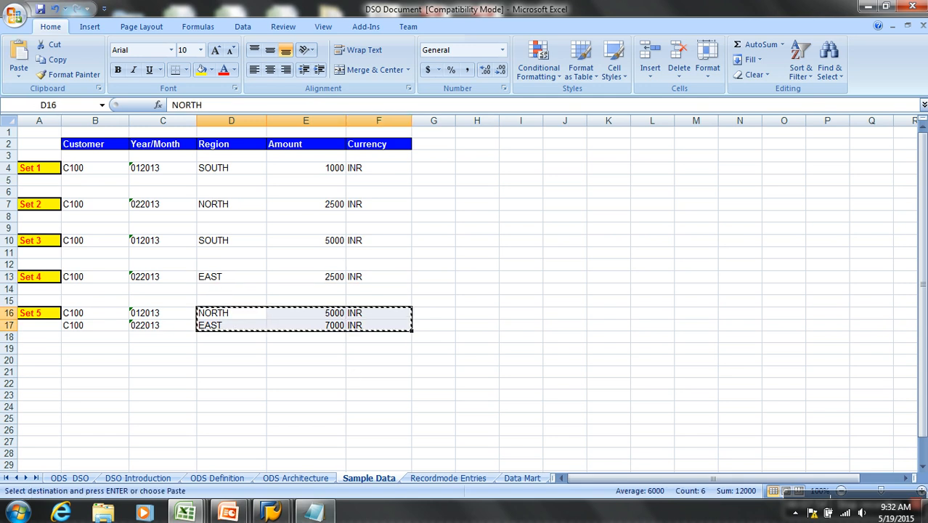
- Paste the Set 5 values into rows 2 and 3 of ZO_SALES starting at Region, and set row 2's Year/Month to 201301
mouse_move(184, 513)
left_click(368, 451)
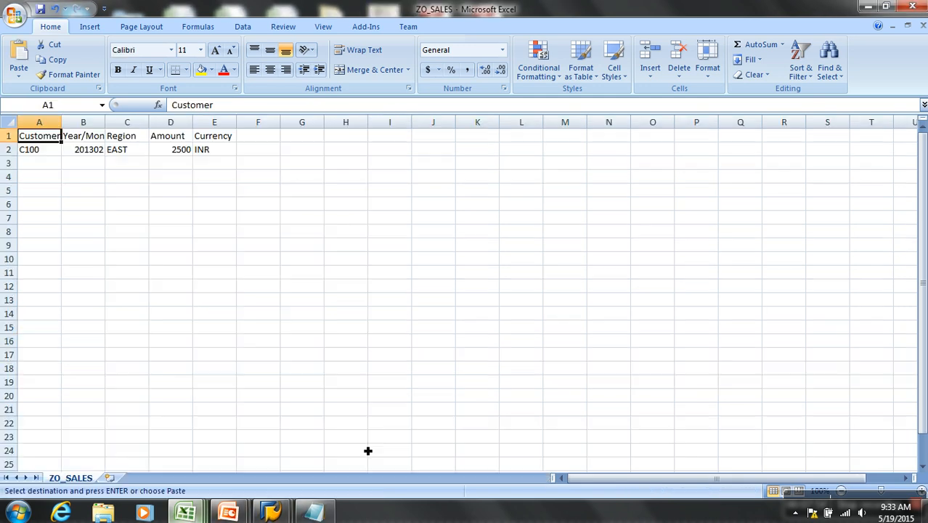
left_click(127, 154)
key("ctrl+v")
left_click(99, 150)
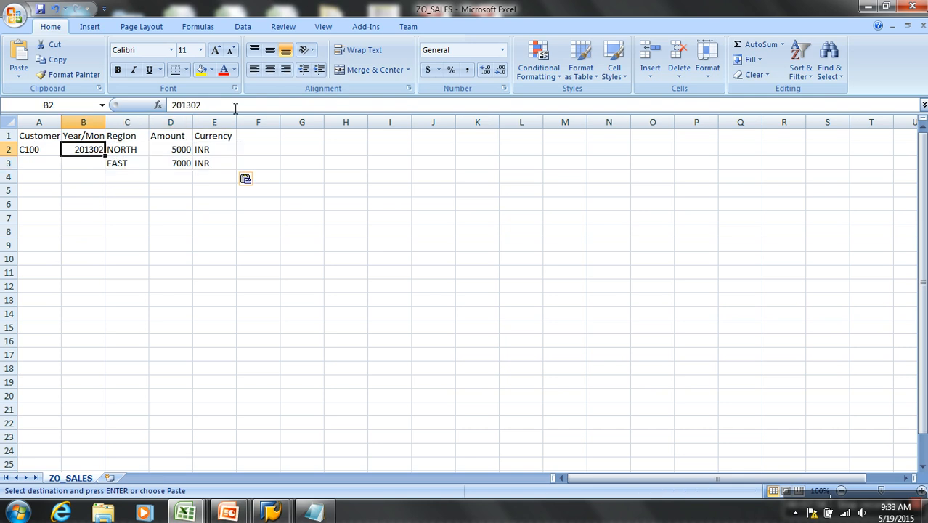
left_click(237, 106)
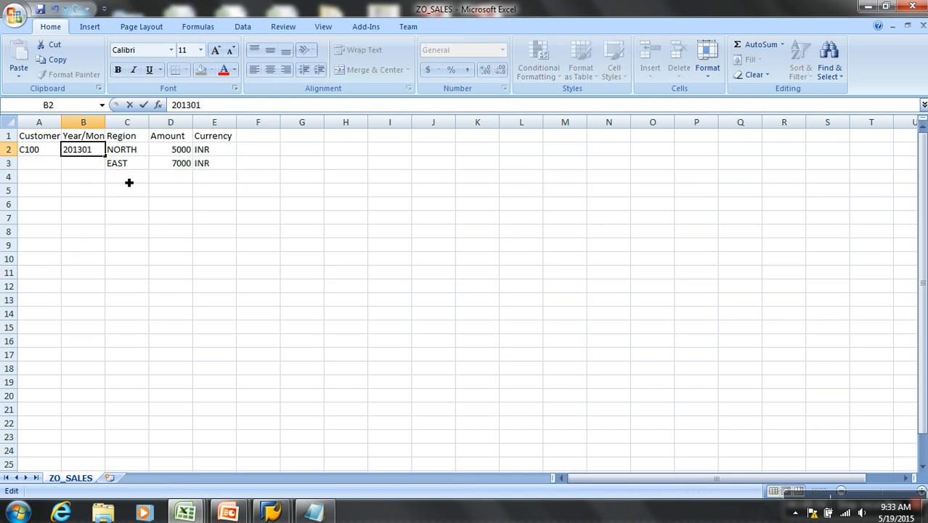
left_click(103, 191)
- Complete row 3 of ZO_SALES with Year/Month 201302, copied down from row 2 and edited, and Customer C100
left_click(95, 153)
left_click_drag(109, 161, 108, 175)
left_click(86, 162)
left_click(216, 107)
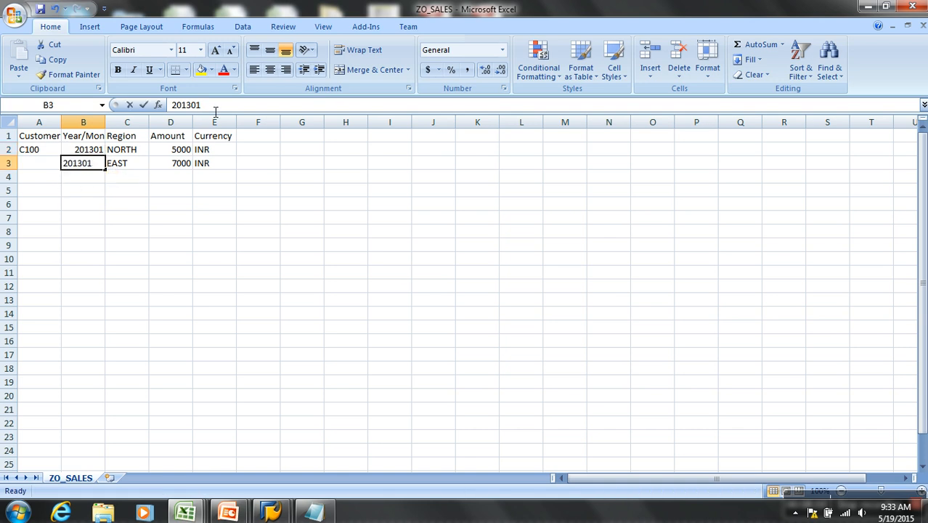
left_click(206, 164)
left_click(55, 161)
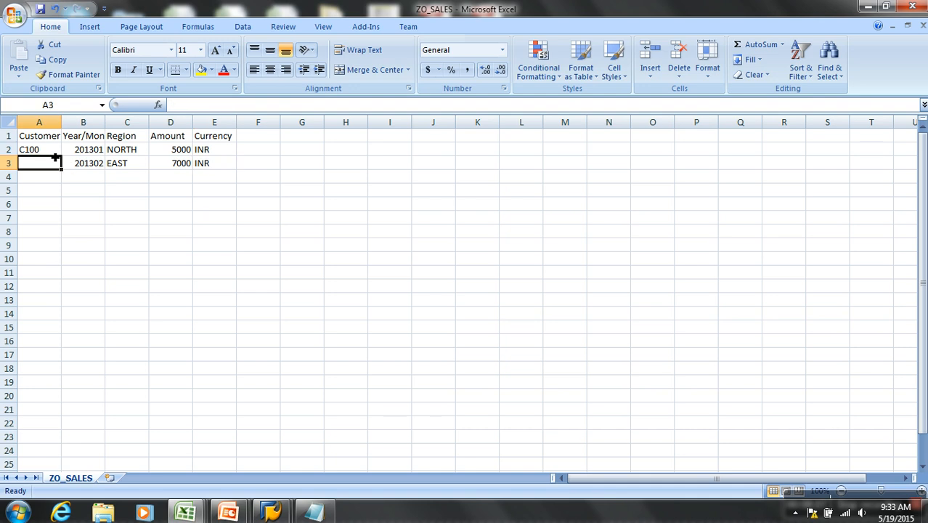
type("C100")
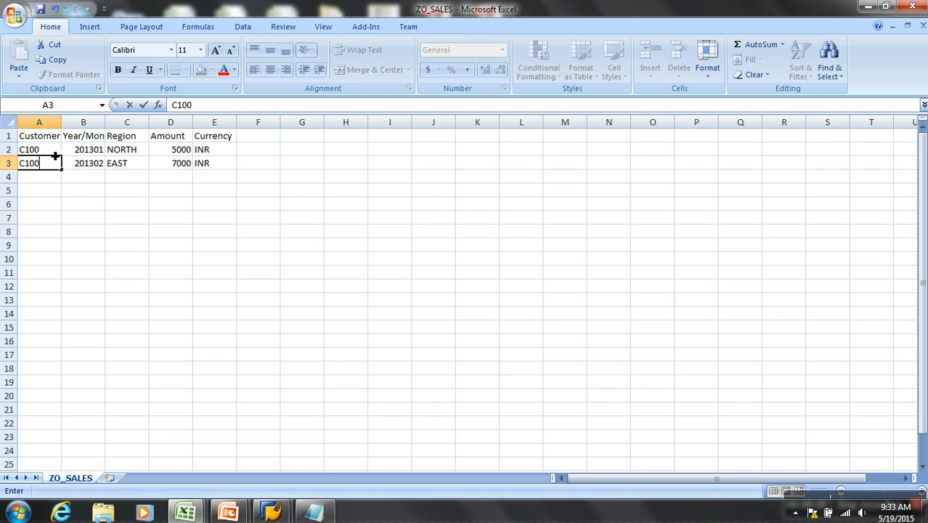
left_click(55, 154)
- Save ZO_SALES with the Set 5 rows, keeping the CSV format, and close the file
left_click(39, 8)
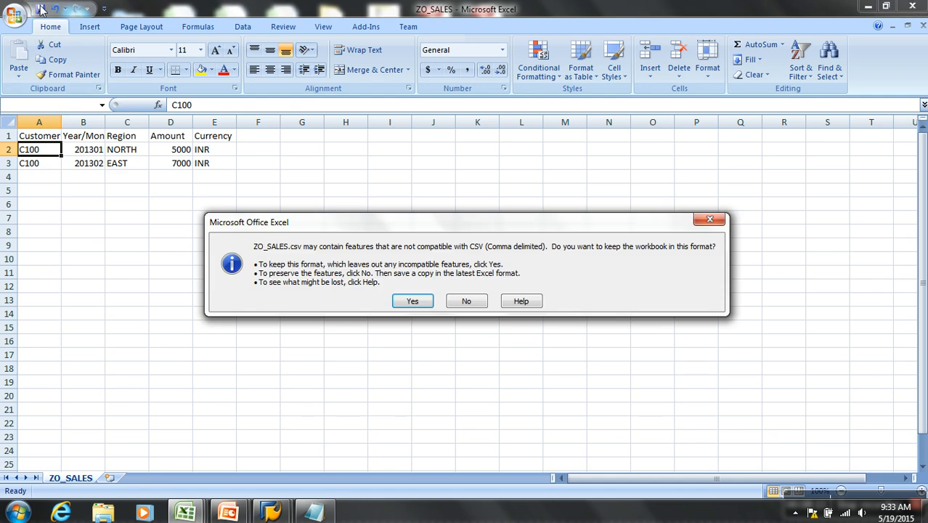
left_click(412, 301)
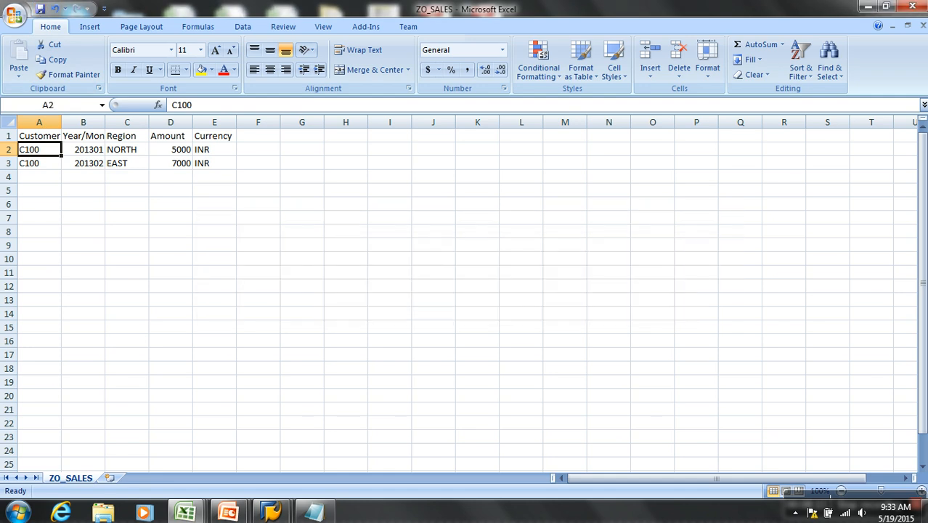
left_click(923, 26)
left_click(414, 290)
left_click(414, 301)
- Switch back to the SAP Scheduler and start the yo_sales InfoPackage load for the Set 5 records
mouse_move(272, 512)
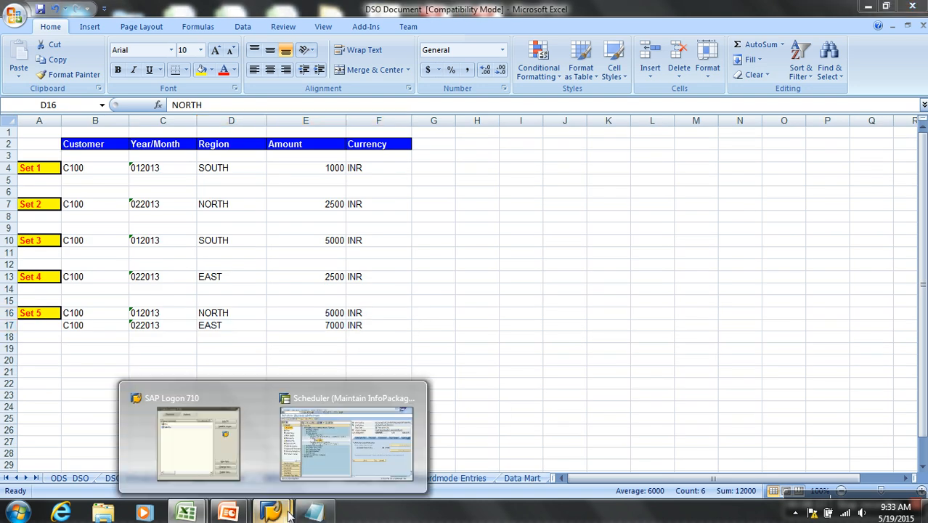
left_click(328, 456)
left_click(585, 362)
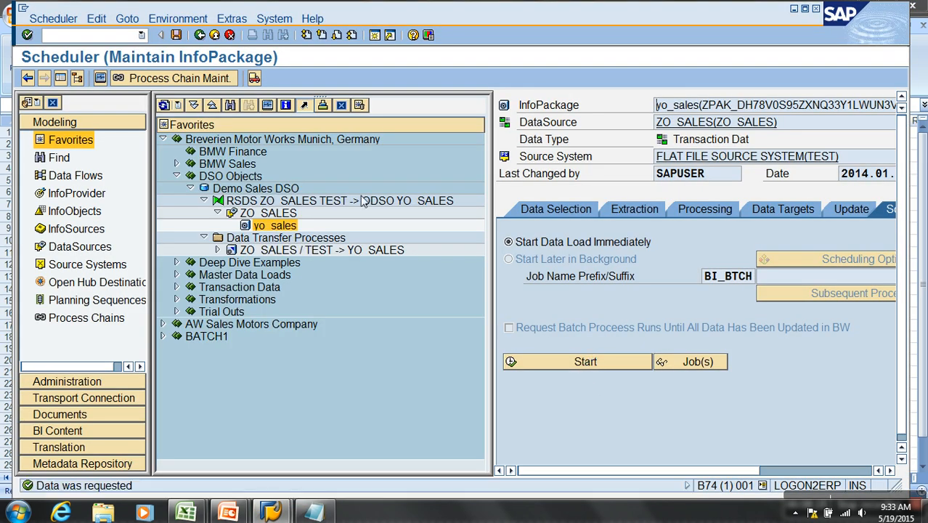
- Review the PSA requests of the ZO_SALES DataSource, then close the list
right_click(279, 212)
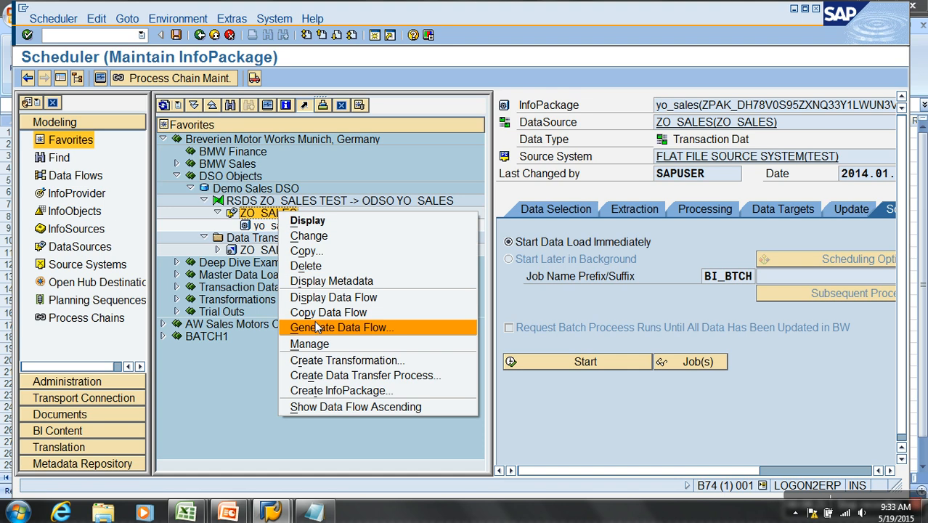
left_click(308, 343)
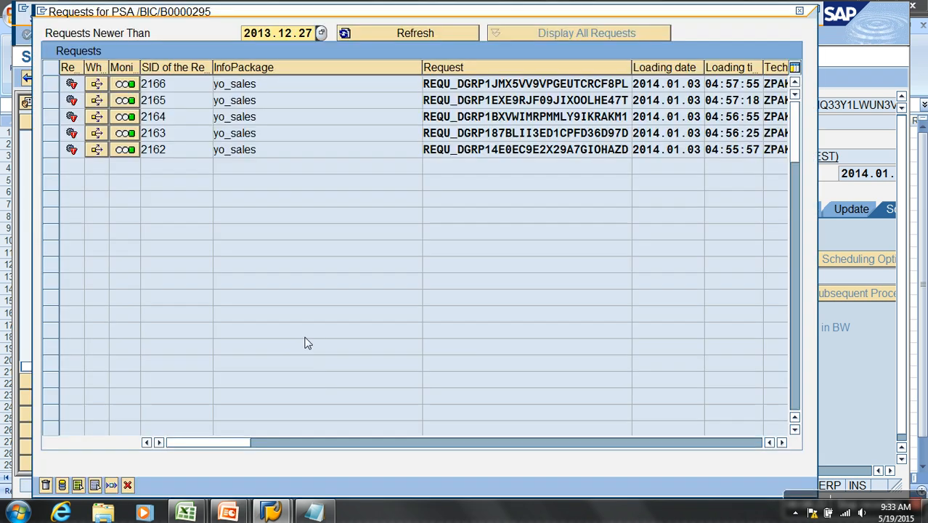
left_click(126, 485)
- Open the ZO_SALES / TEST -> YO_SALES data transfer process, review its extraction settings, and execute it with the request monitor shown
double_click(276, 250)
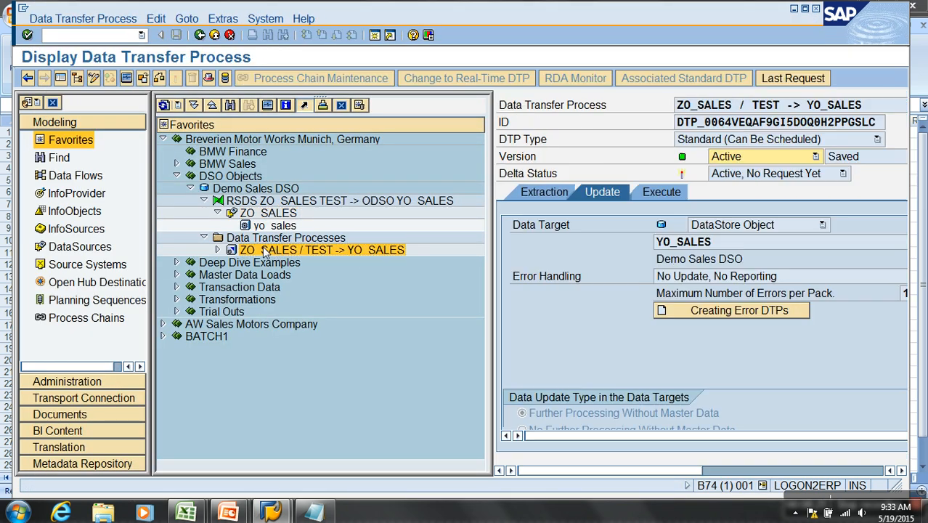
left_click(61, 78)
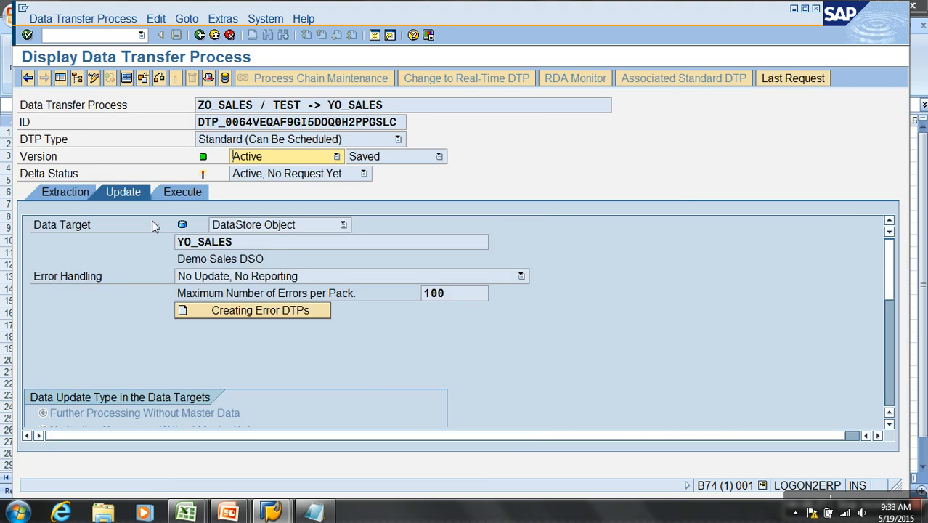
left_click(65, 192)
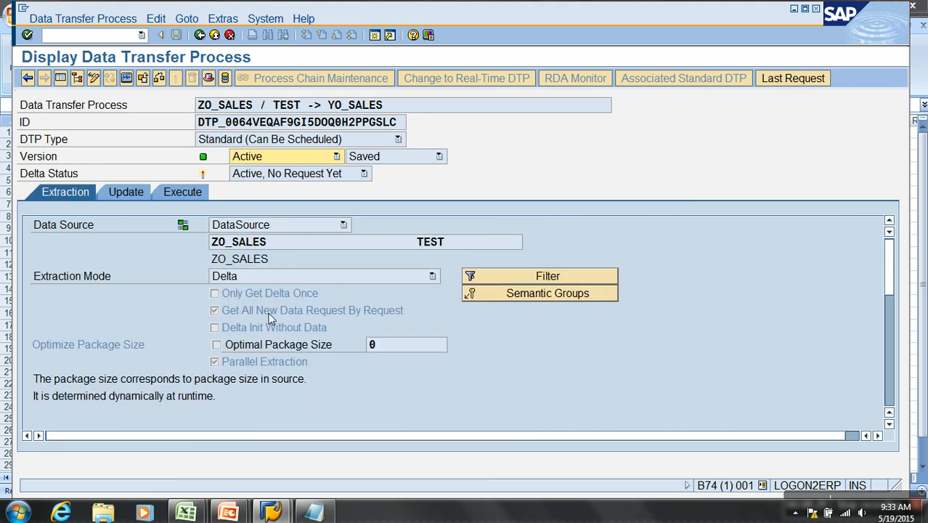
left_click(182, 193)
left_click(500, 345)
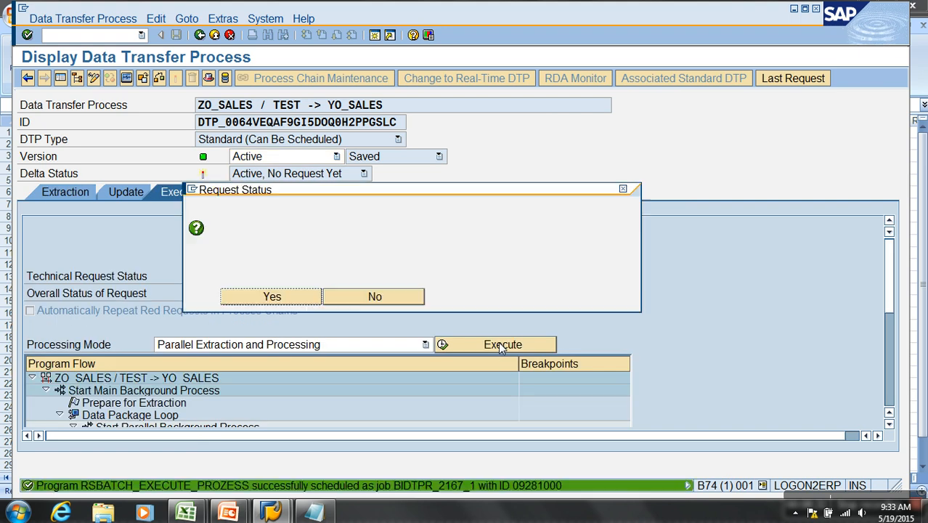
left_click(288, 301)
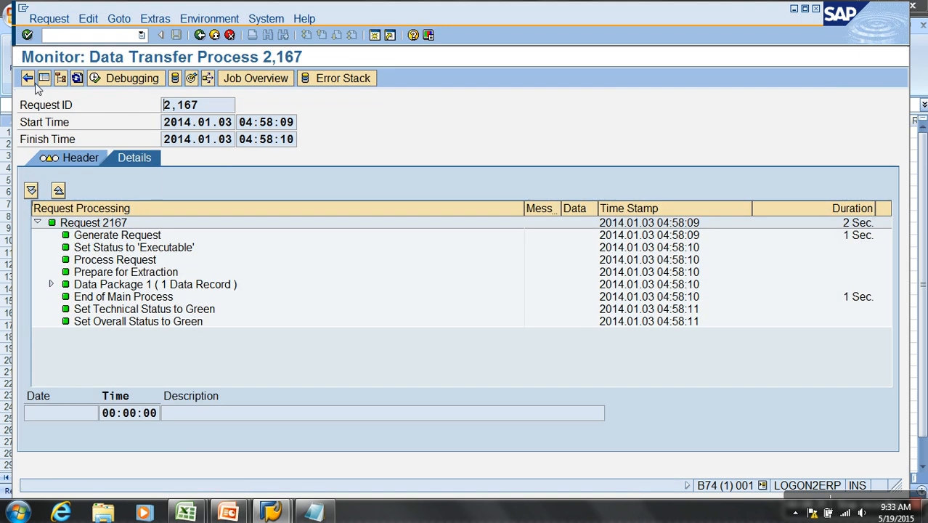
- Leave the monitor and open the management view of Demo Sales DSO with the navigation tree hidden
left_click(215, 35)
right_click(235, 187)
left_click(231, 188)
right_click(232, 188)
left_click(272, 350)
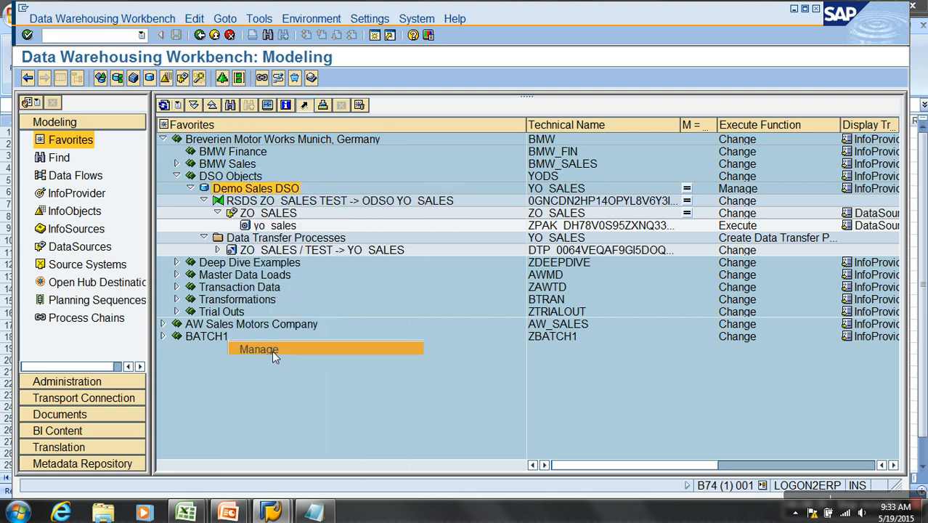
left_click(61, 79)
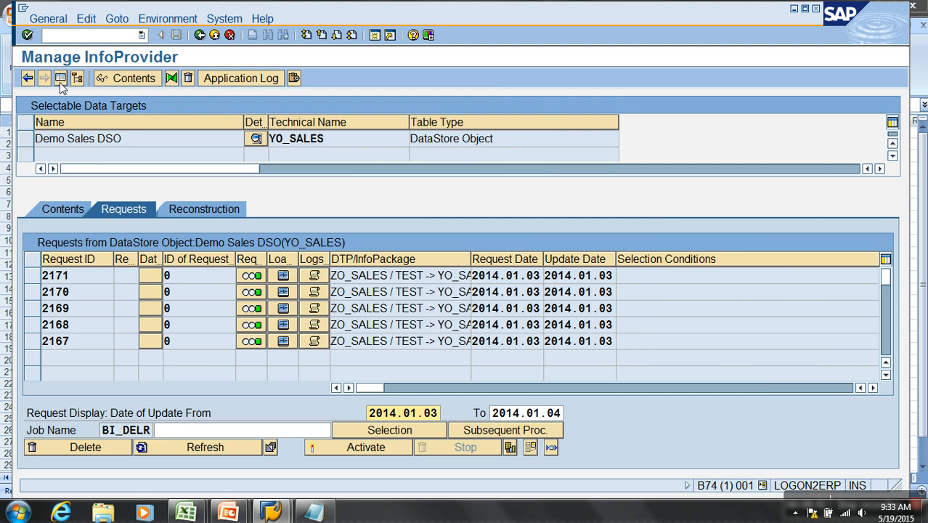
- Examine the transferred and added record counts for each request in Demo Sales DSO
left_click(874, 388)
left_click(874, 388)
left_click(731, 343)
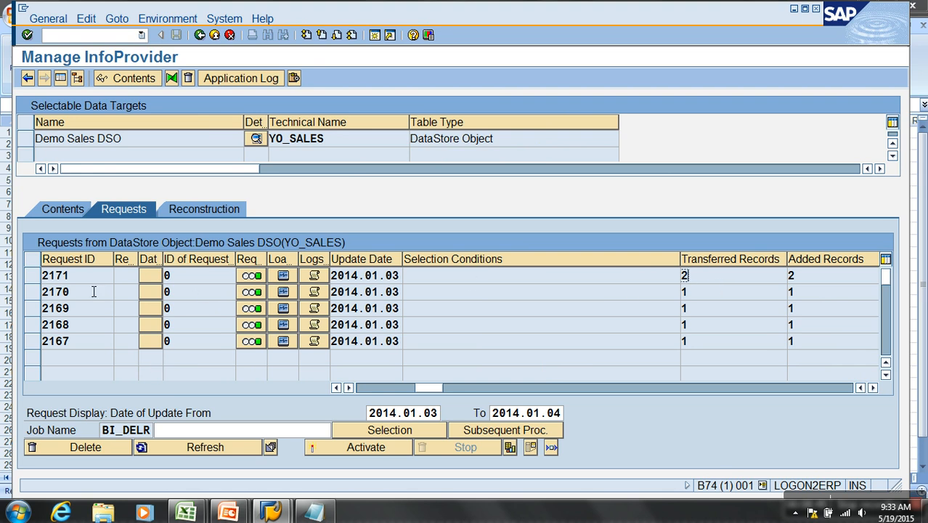
left_click(366, 389)
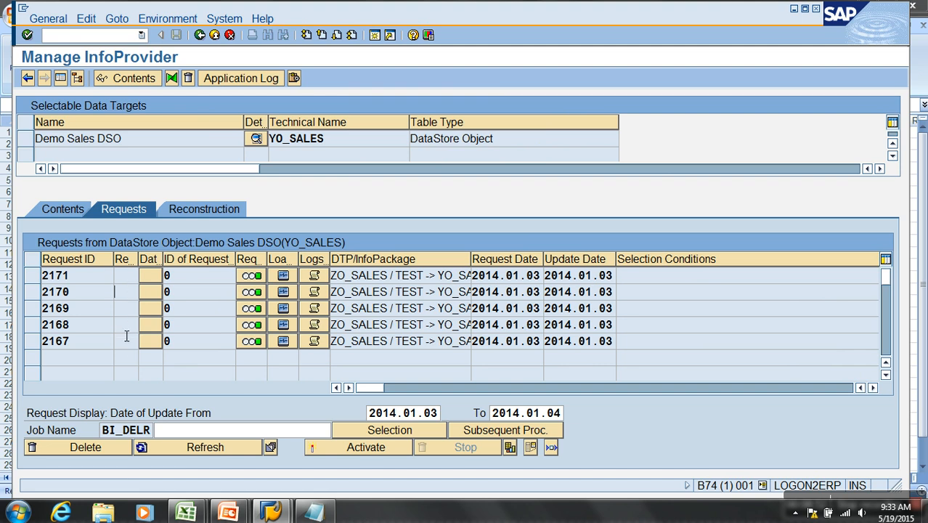
- Start activation of request 2167 in Demo Sales DSO, refresh its status, and close the activation dialog
left_click(32, 341)
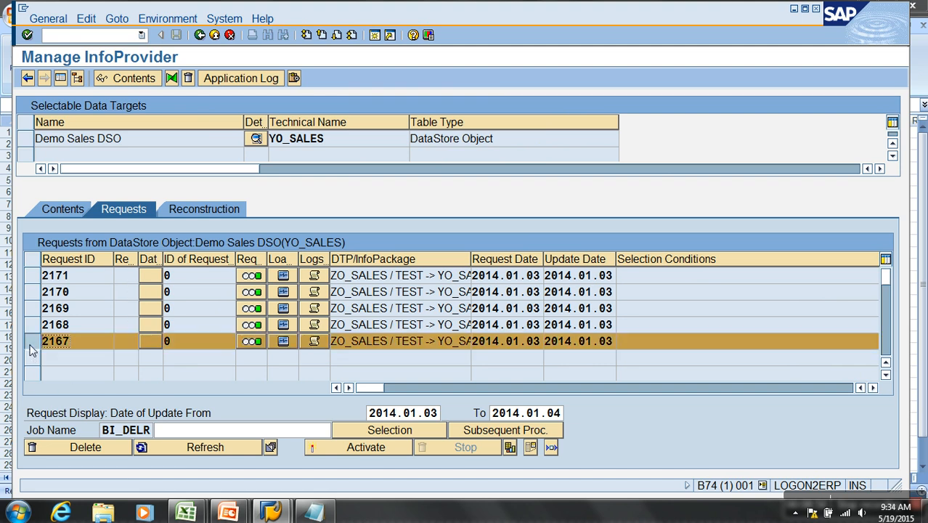
left_click(316, 448)
left_click(44, 188)
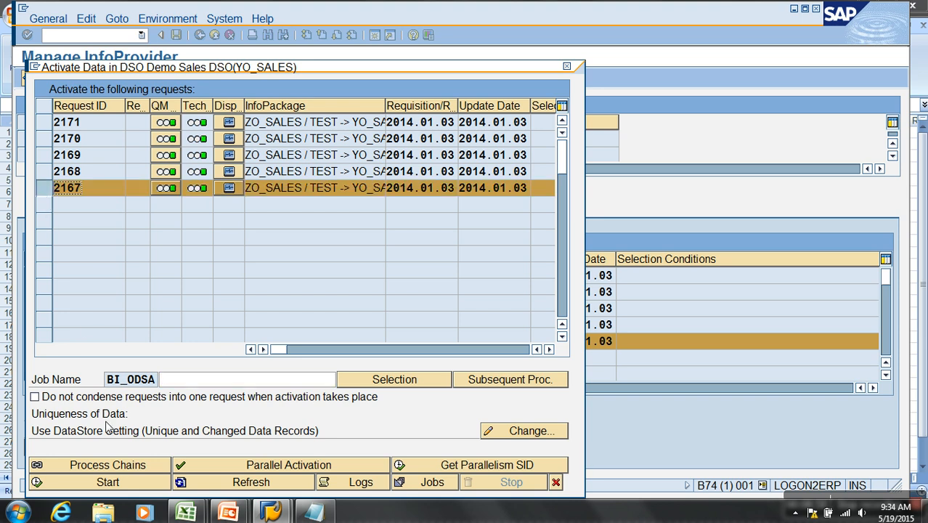
left_click(106, 485)
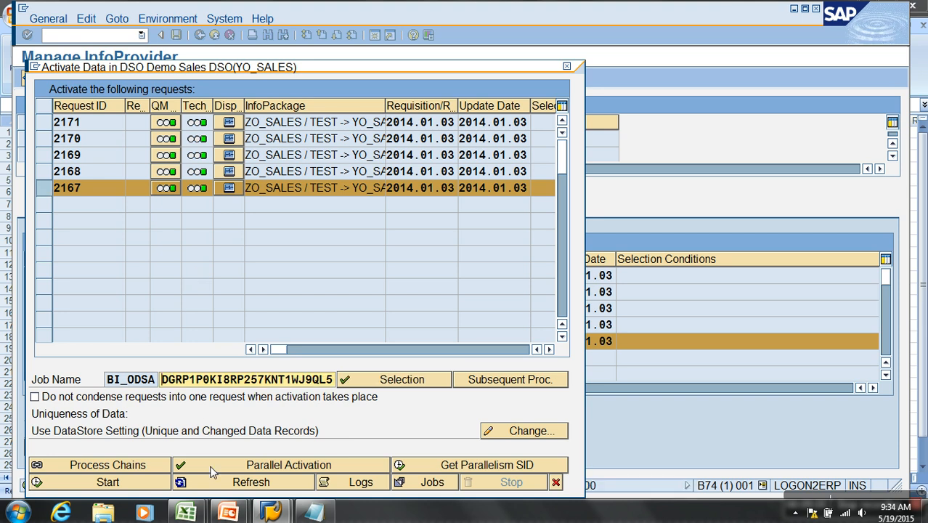
left_click(212, 489)
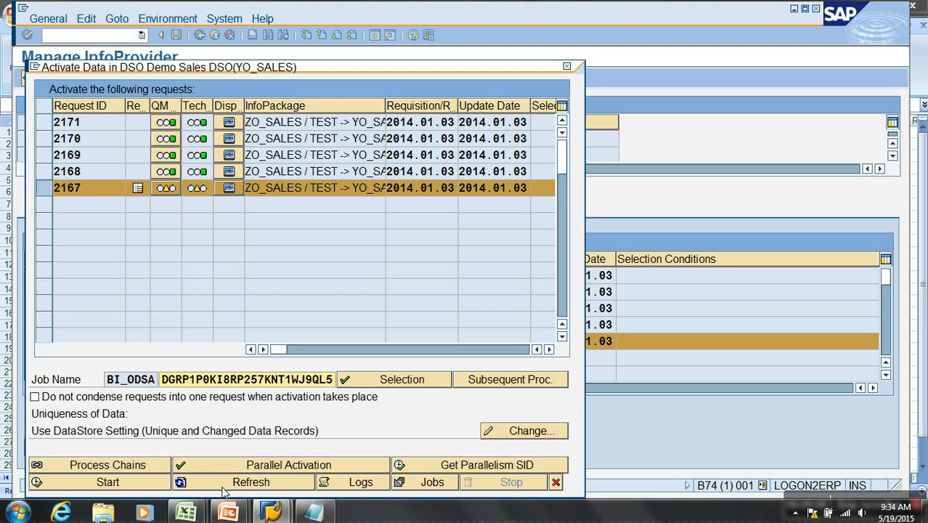
left_click(555, 482)
- Refresh the Demo Sales DSO request list to track request 2167, applying the proposed status changes
left_click(214, 450)
left_click(73, 459)
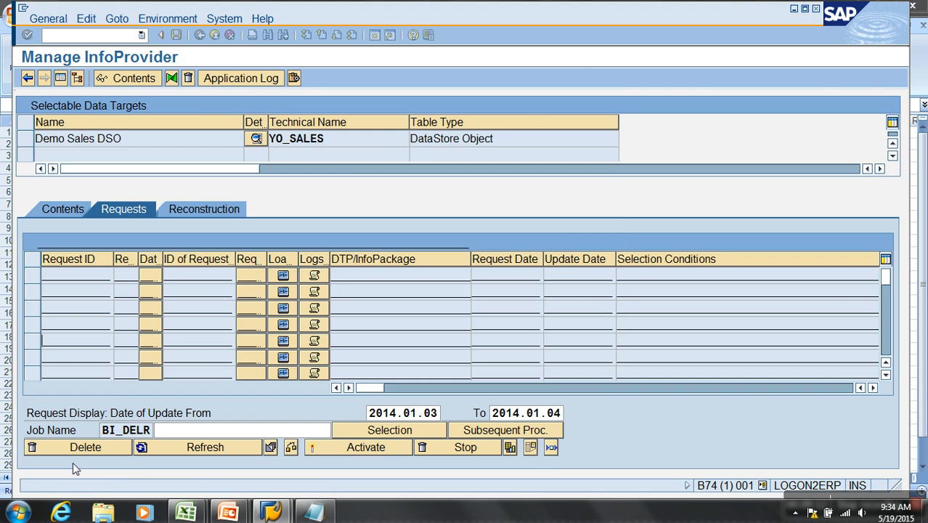
left_click(200, 449)
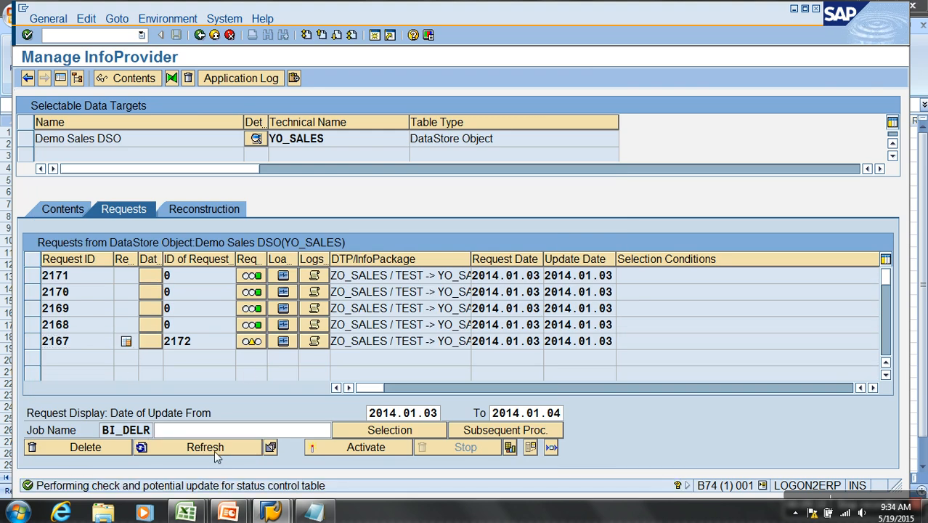
left_click(215, 448)
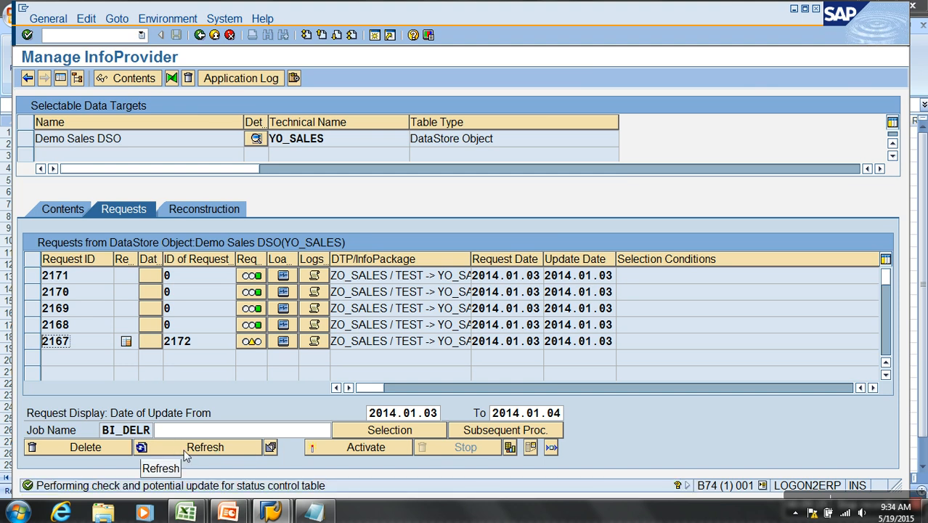
left_click(190, 452)
- Check request 2167 in its load monitor and in the activation dialog, then refresh the DSO request list
left_click(273, 344)
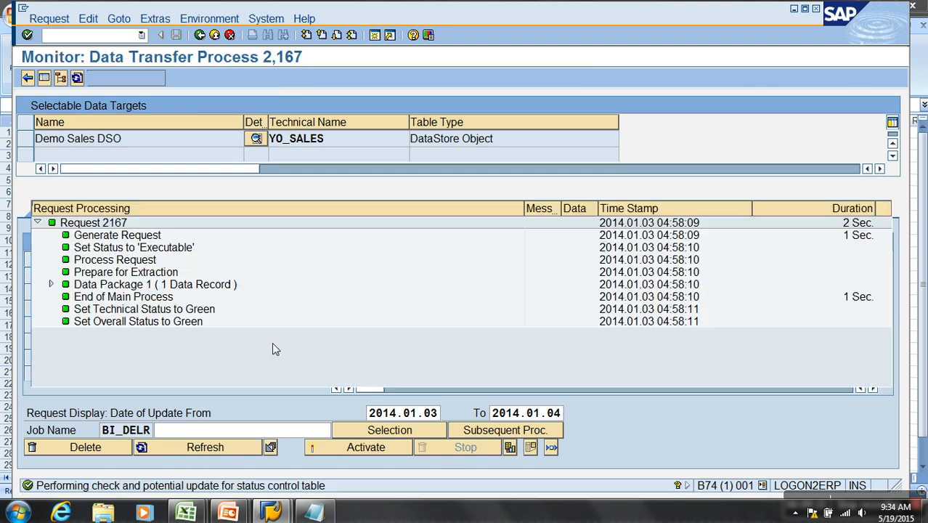
left_click(199, 34)
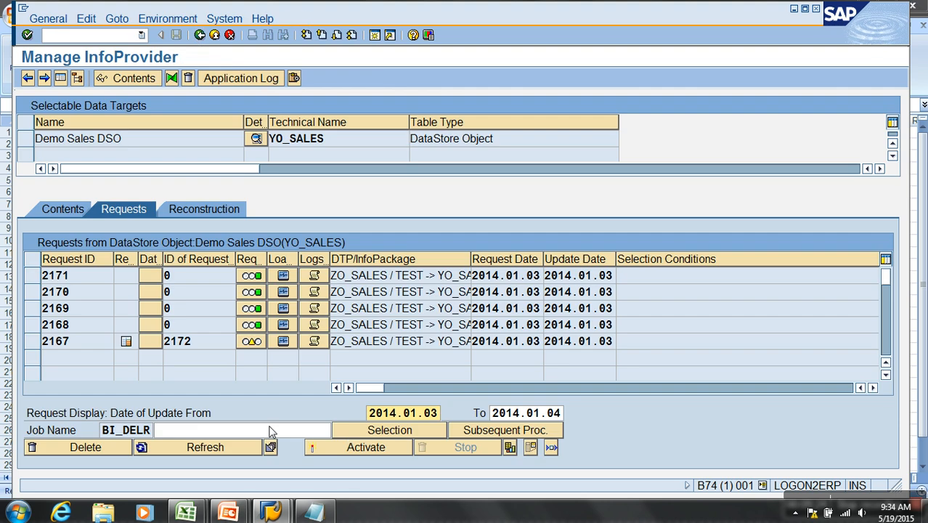
left_click(355, 451)
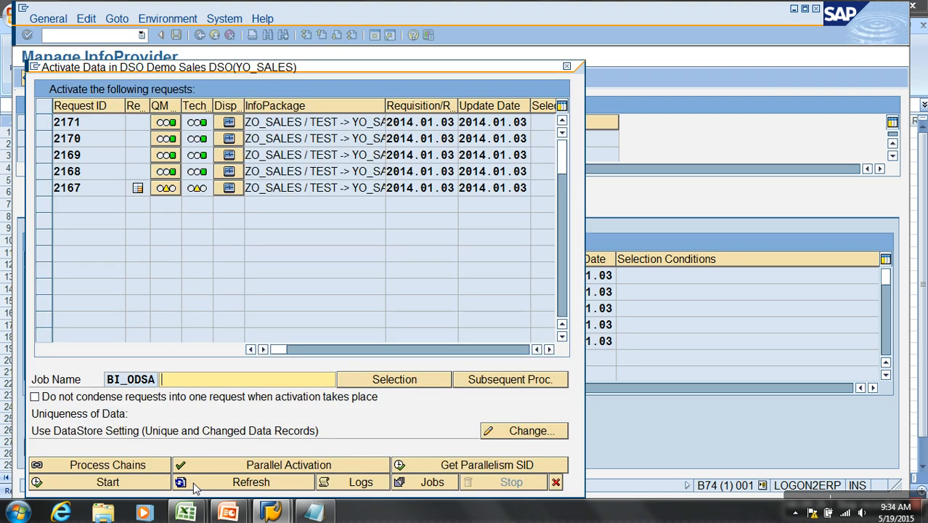
left_click(192, 488)
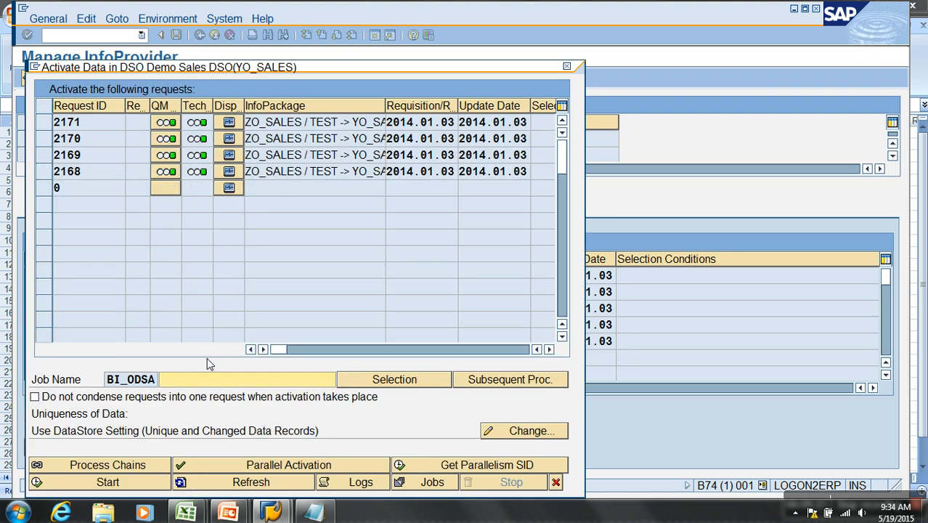
left_click(555, 482)
left_click(207, 447)
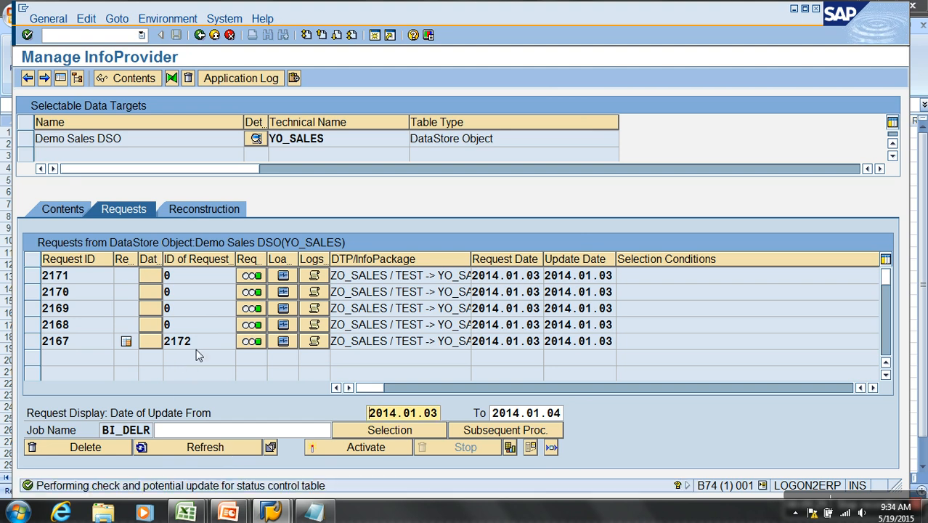
- Start activation of request 2168 in Demo Sales DSO, refresh its status, and close the activation dialog
left_click(32, 325)
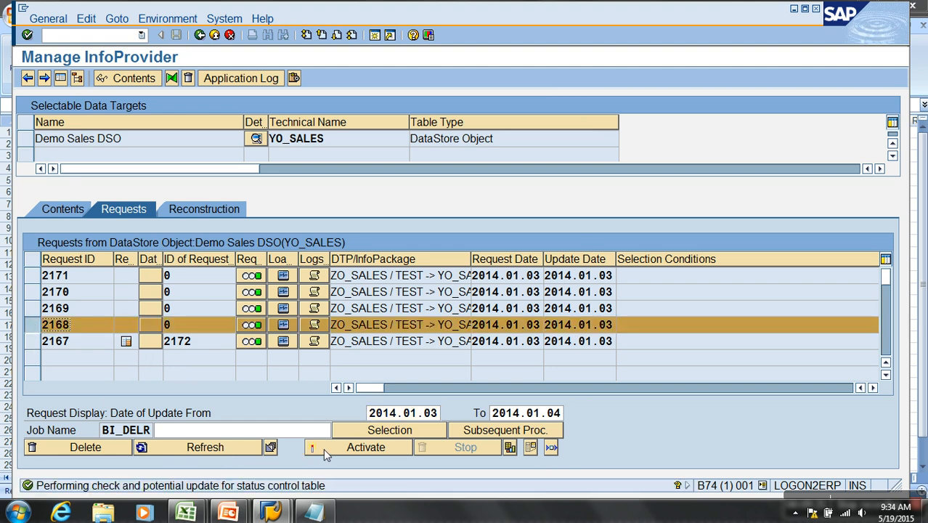
left_click(323, 450)
left_click(43, 174)
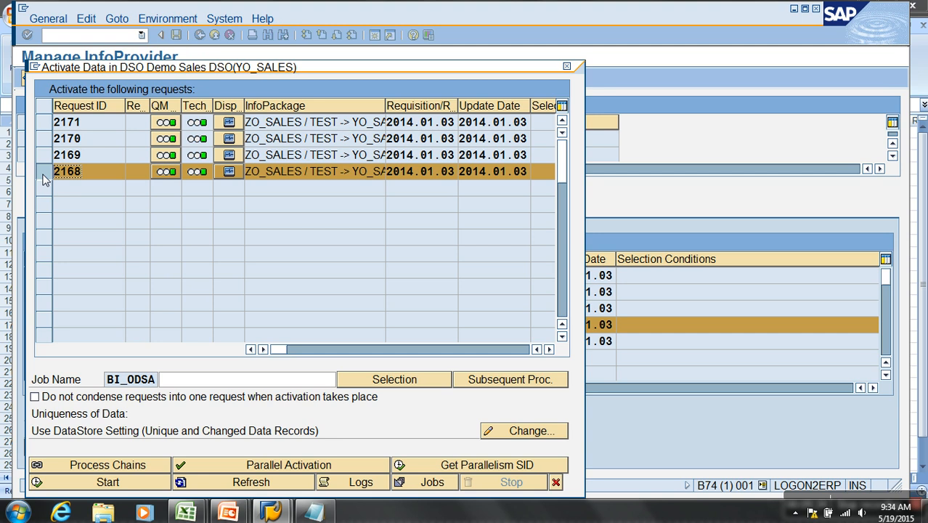
left_click(121, 483)
left_click(238, 485)
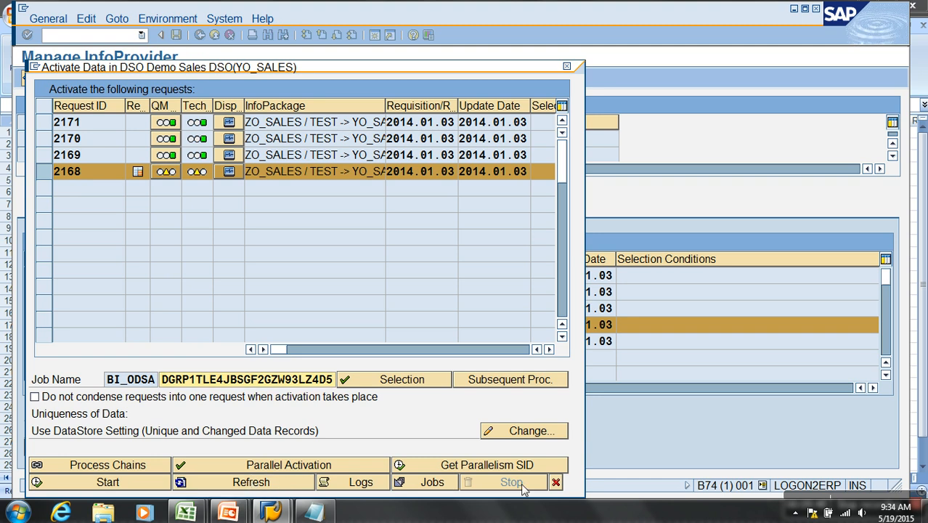
left_click(555, 482)
- Apply the proposed status changes for data target YO_SALES and keep refreshing the request list to track request 2168's activation
left_click(247, 444)
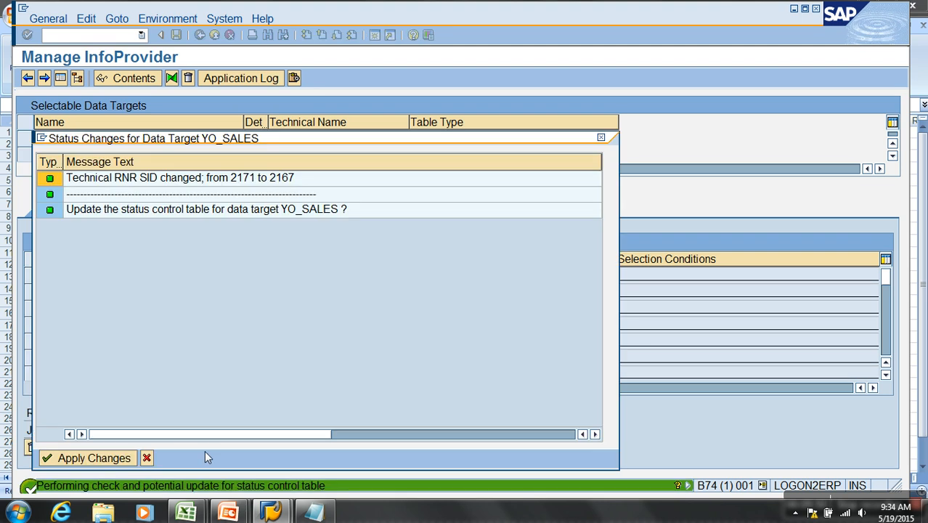
left_click(86, 459)
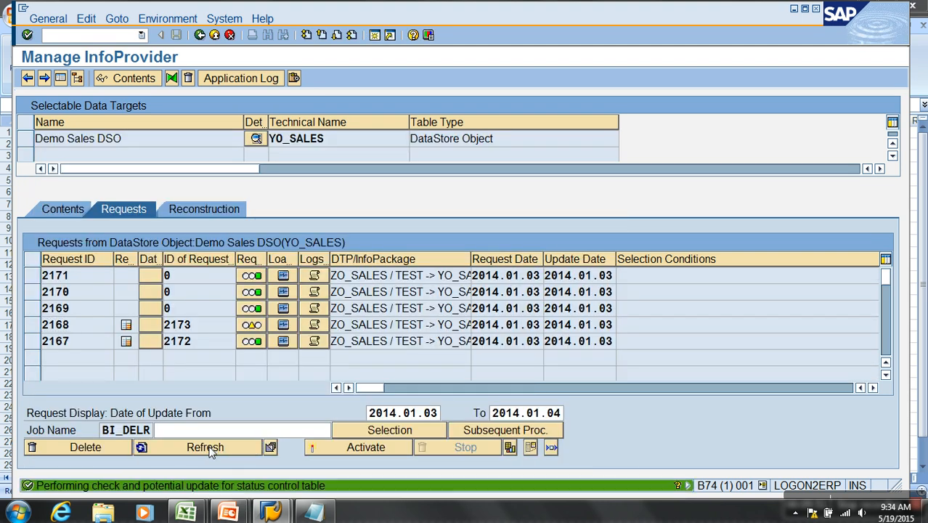
left_click(214, 446)
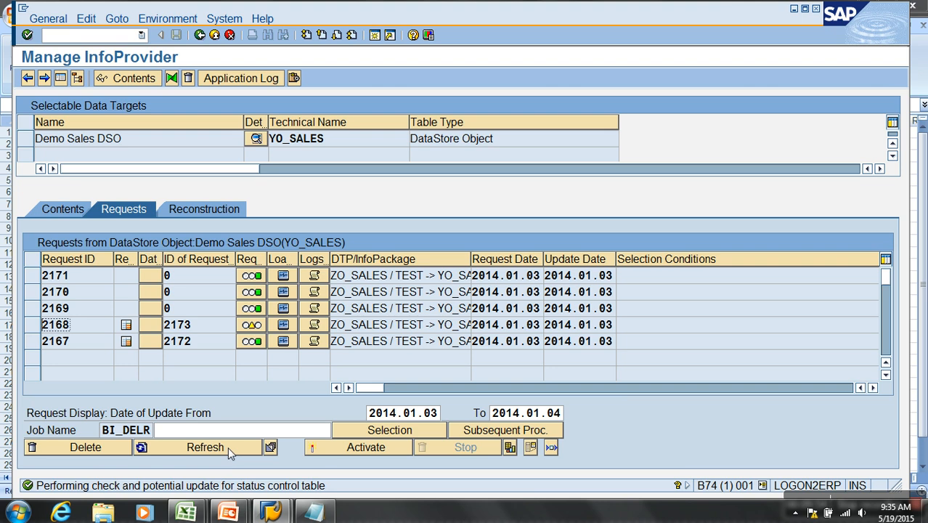
left_click(230, 450)
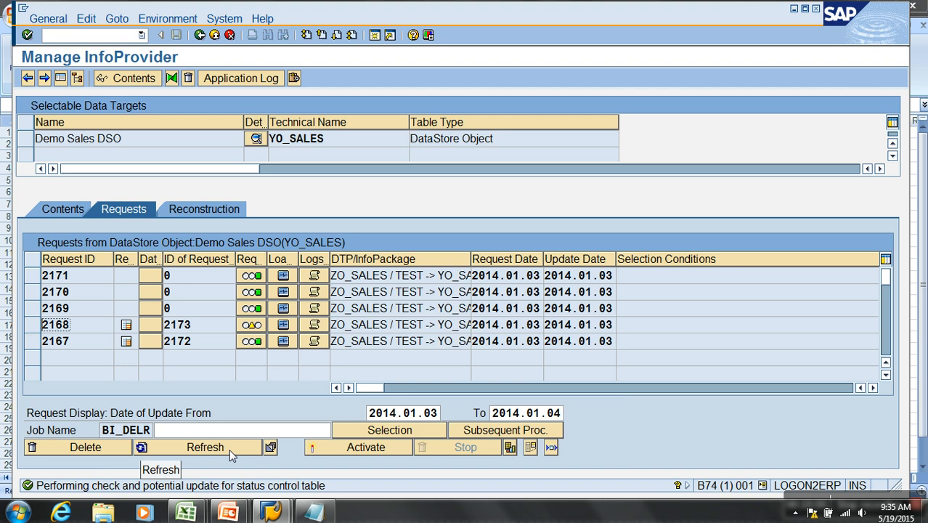
left_click(230, 449)
left_click(229, 449)
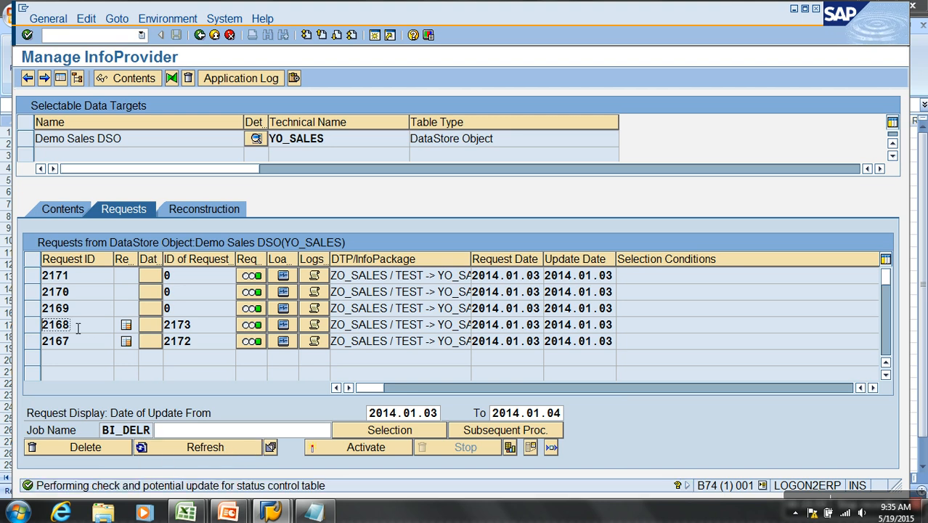
- Start activation of request 2169 in Demo Sales DSO and close the activation dialog
left_click(32, 309)
left_click(339, 449)
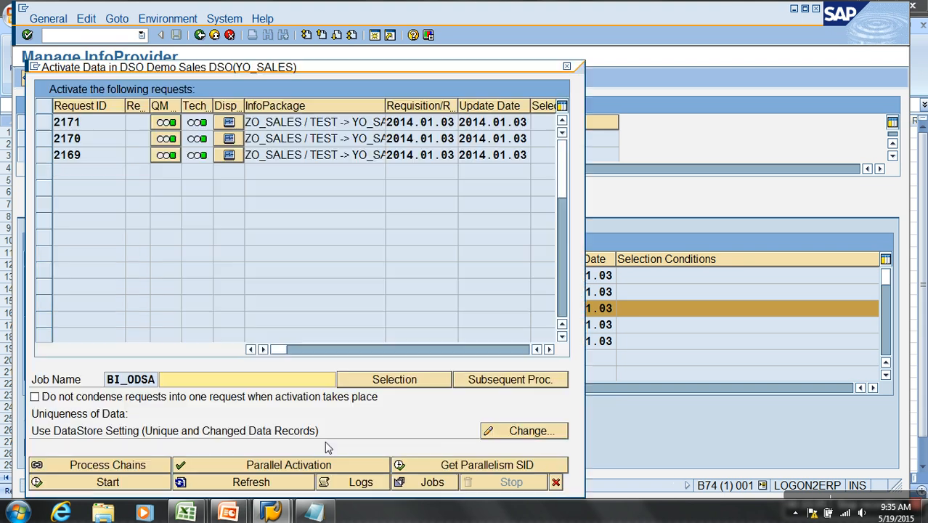
left_click(38, 159)
left_click(120, 482)
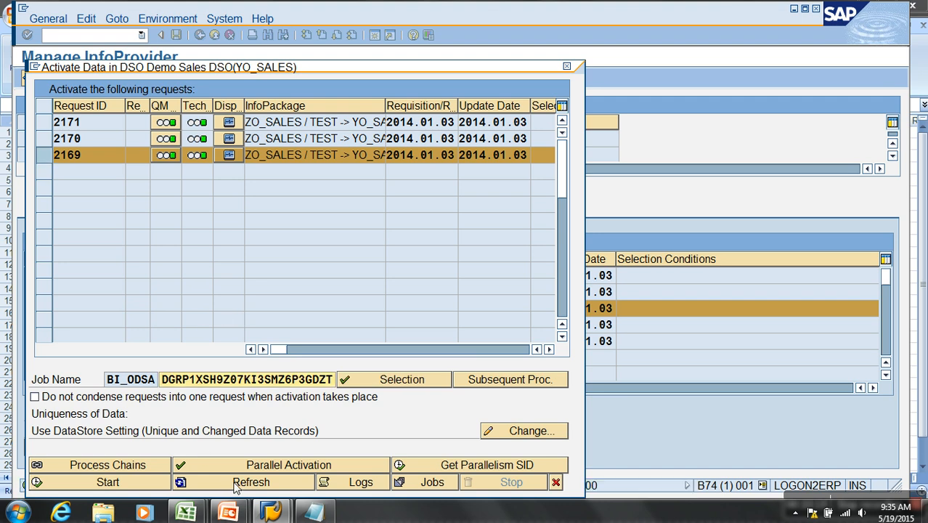
left_click(557, 487)
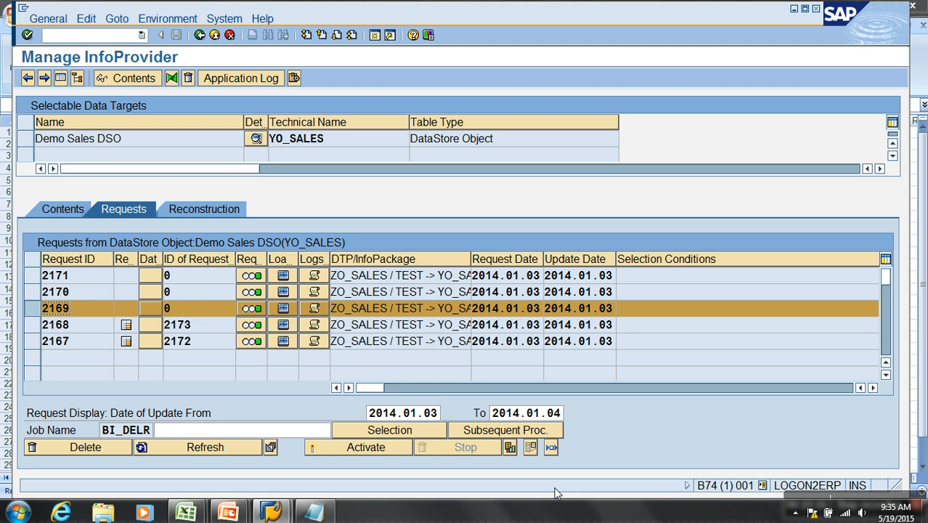
- Apply the proposed status changes for YO_SALES and keep refreshing the request list to track request 2169's activation
left_click(234, 445)
left_click(94, 458)
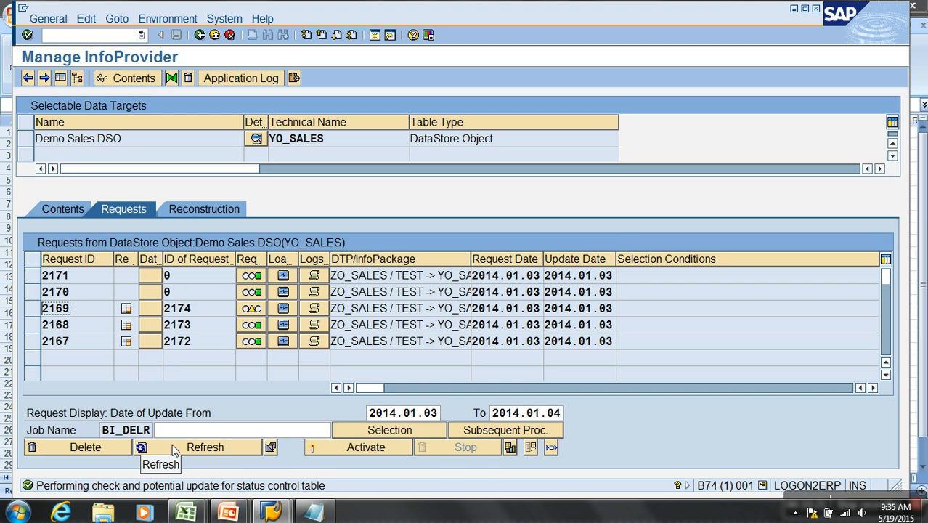
left_click(176, 449)
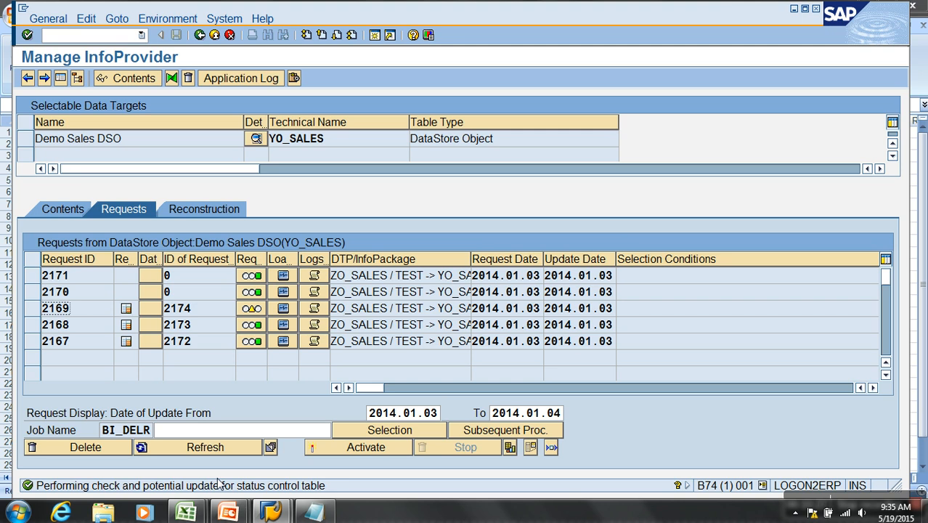
left_click(229, 448)
left_click(253, 450)
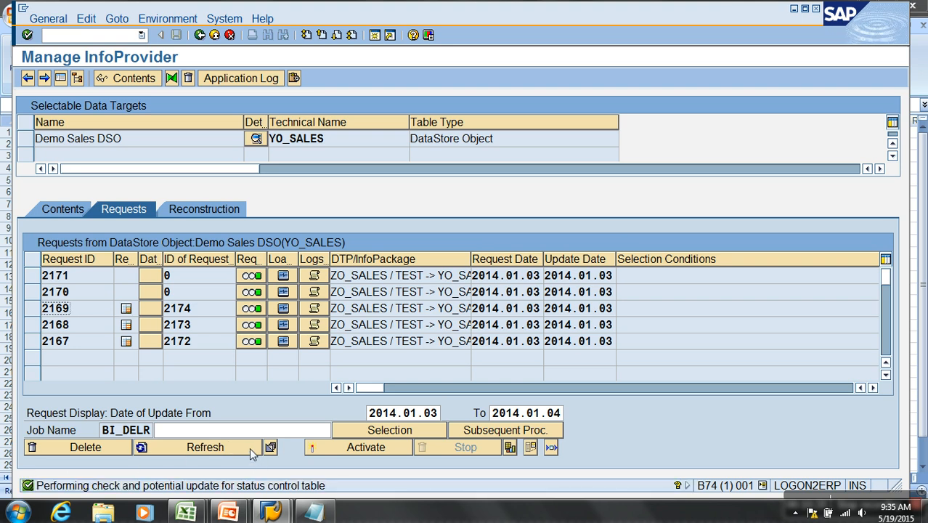
- Select request 2170 in Demo Sales DSO and start its activation
left_click(43, 292)
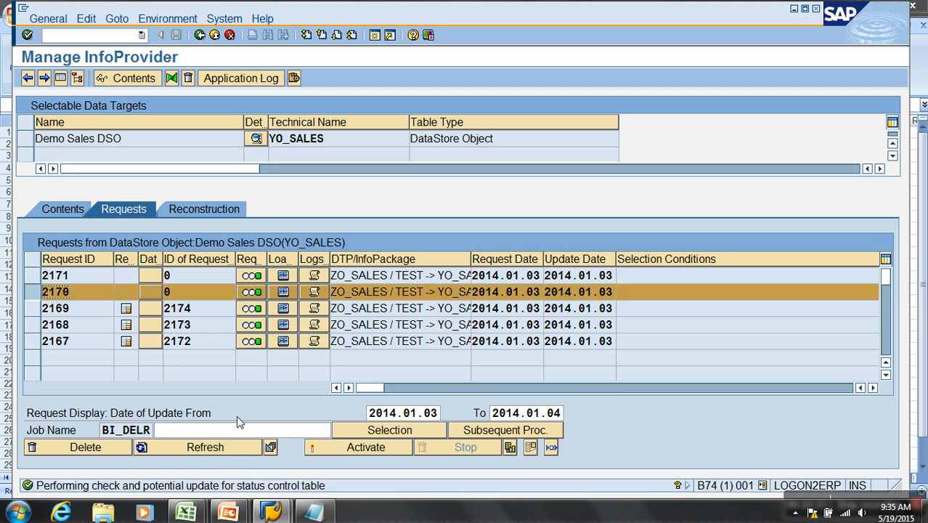
left_click(336, 447)
left_click(43, 139)
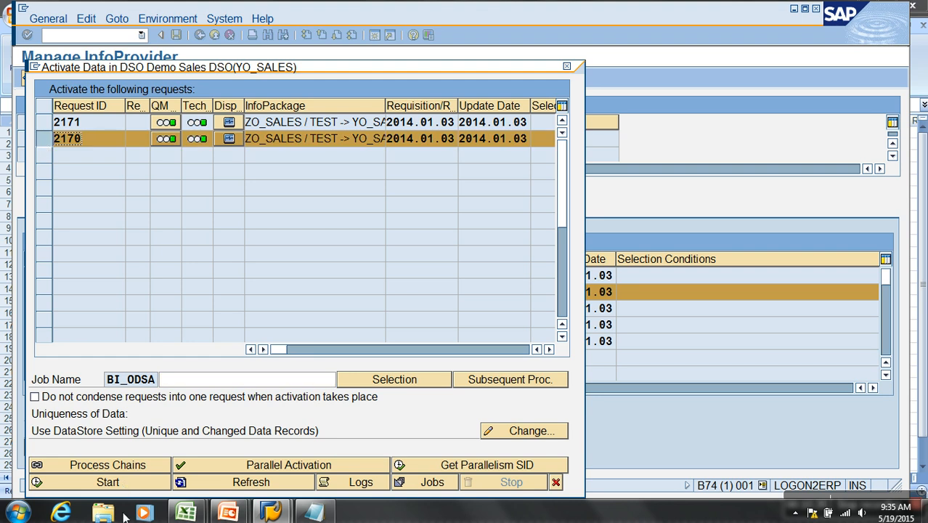
left_click(107, 482)
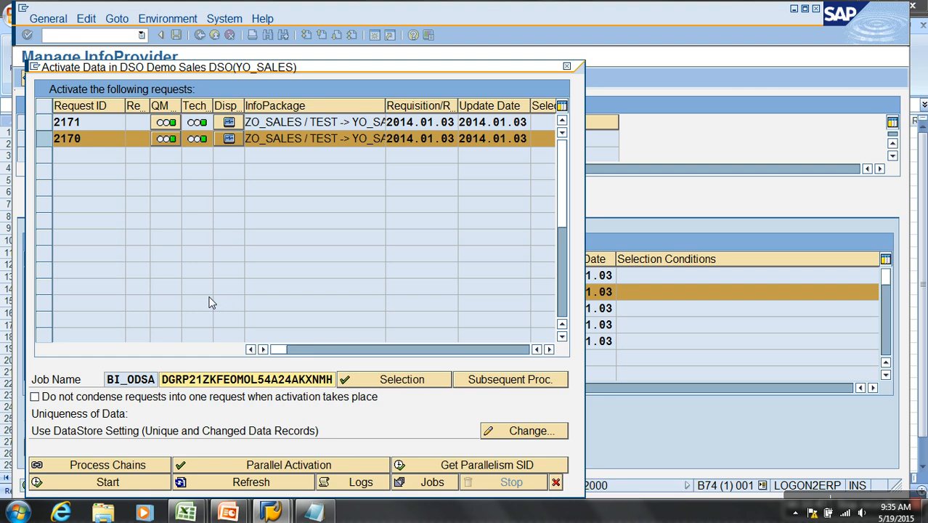
- Refresh request 2170's activation status, then apply the proposed YO_SALES status changes and refresh the DSO request list
left_click(242, 483)
left_click(241, 478)
left_click(242, 481)
left_click(242, 482)
left_click(241, 482)
left_click(243, 483)
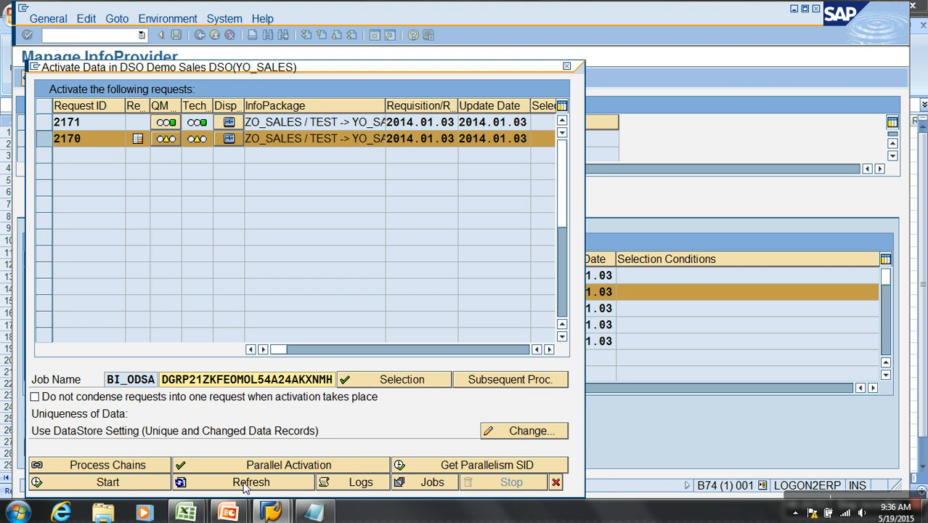
left_click(243, 484)
left_click(244, 485)
left_click(245, 487)
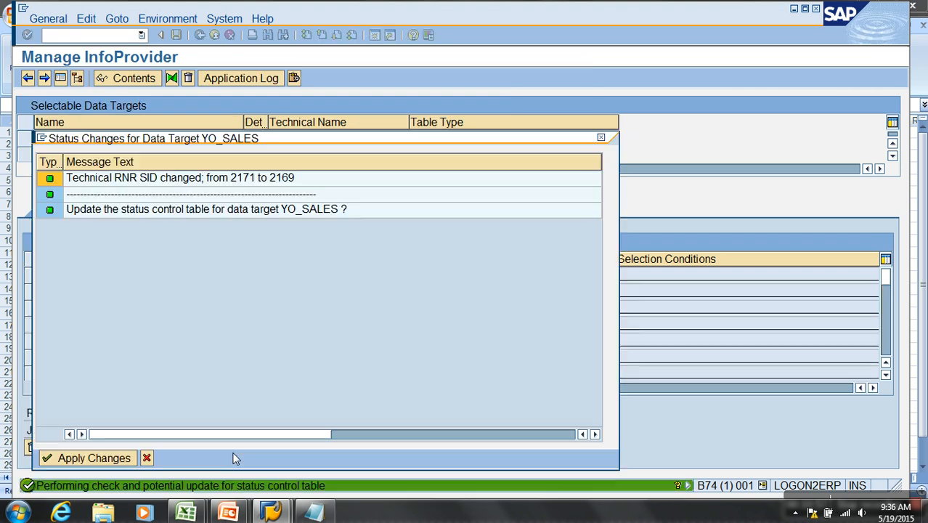
left_click(91, 458)
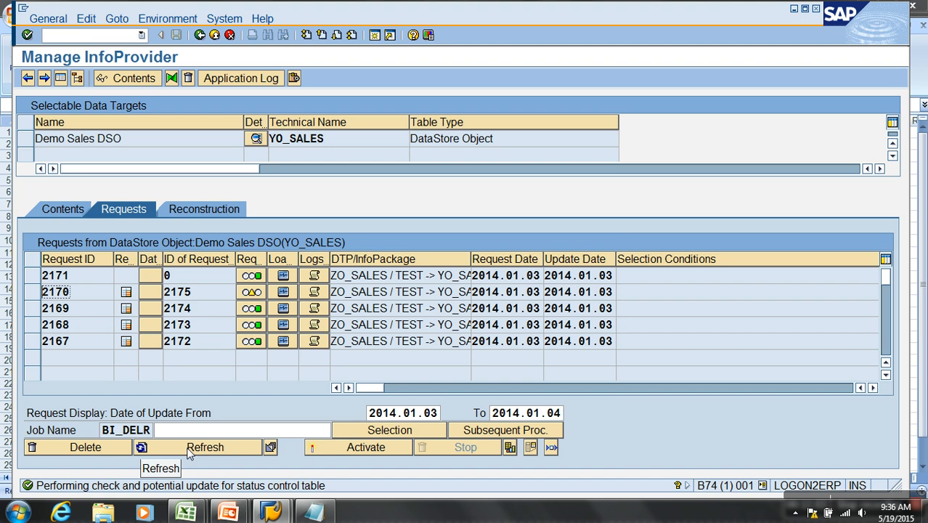
left_click(187, 452)
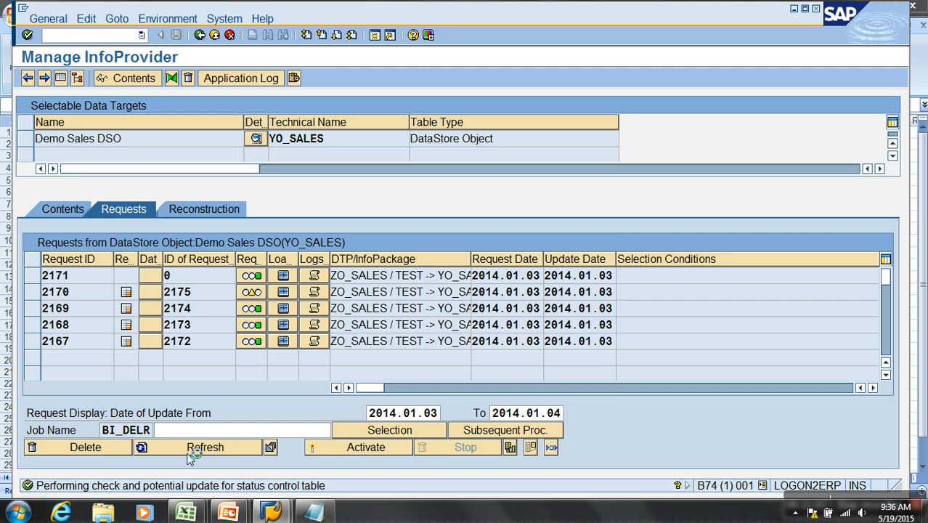
- Start activation of request 2171 in Demo Sales DSO and close the activation dialog
left_click(32, 275)
left_click(331, 455)
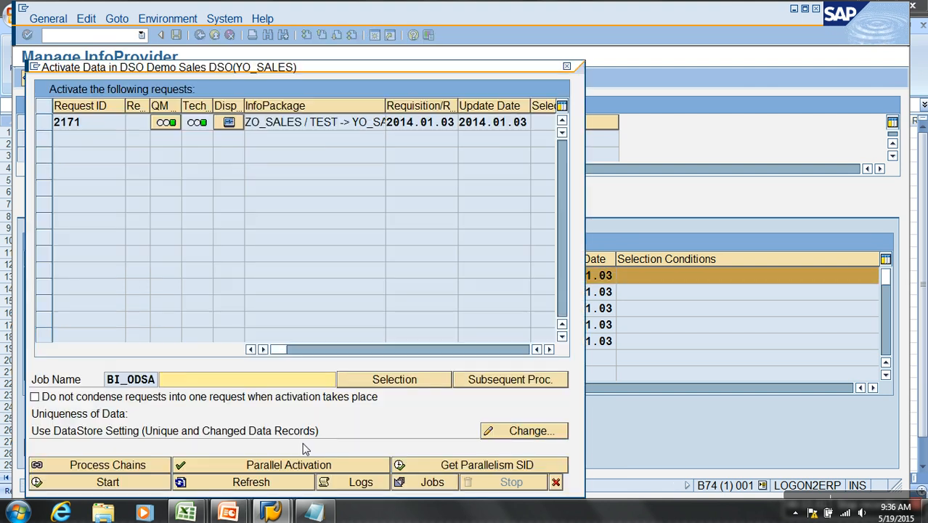
left_click(43, 122)
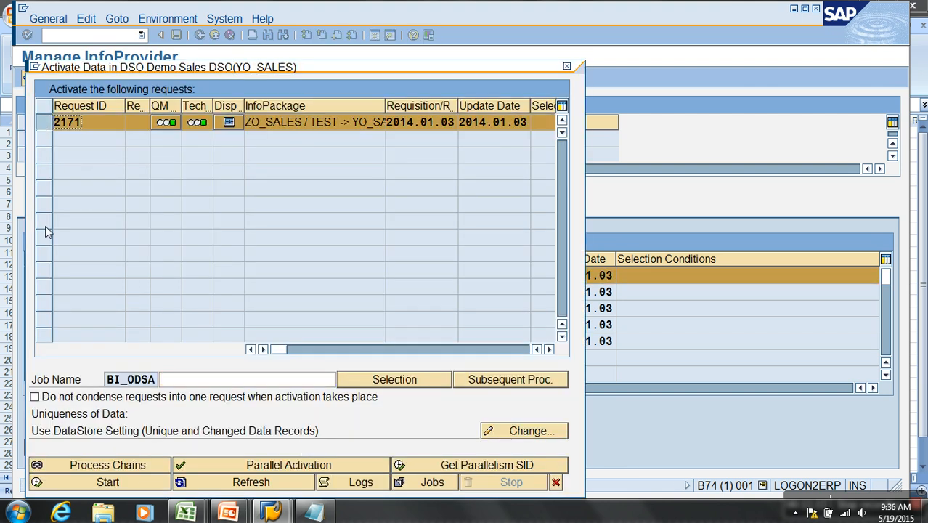
left_click(72, 489)
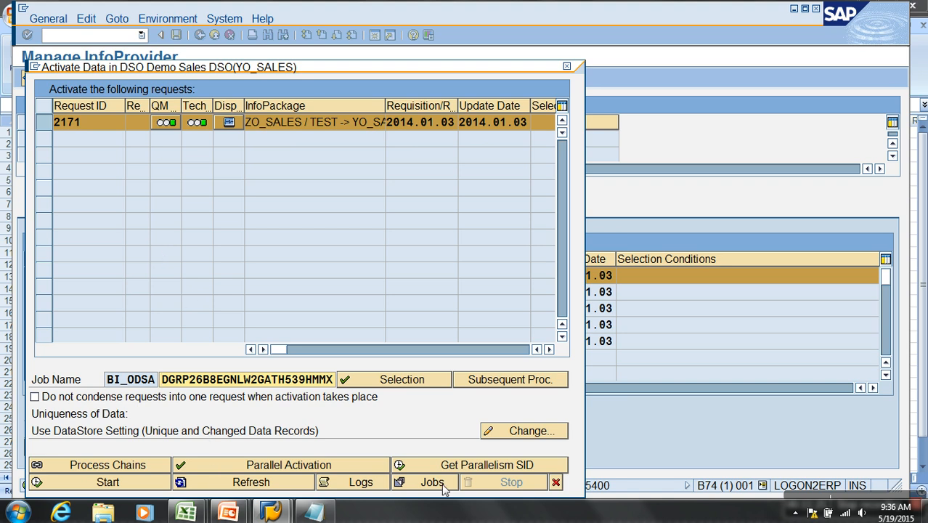
left_click(552, 484)
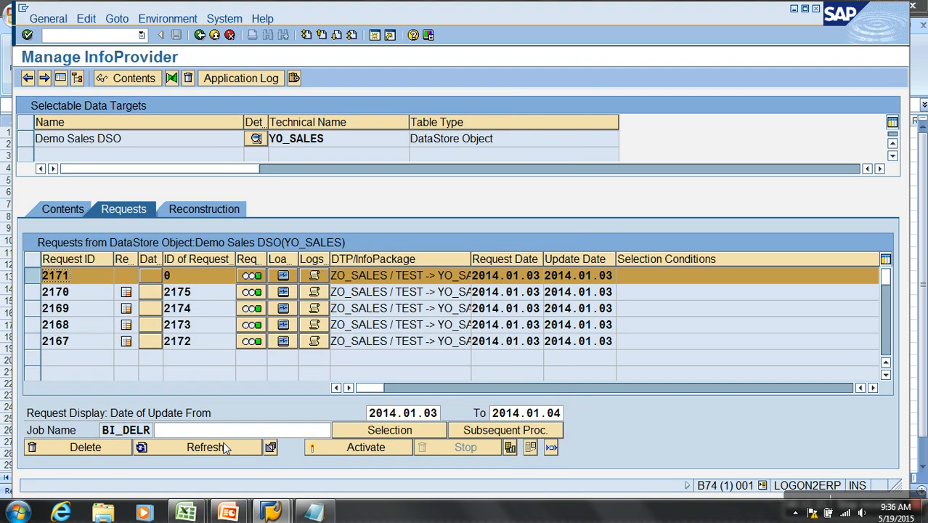
- Refresh the DSO request list to track request 2171, applying the proposed status changes for YO_SALES
left_click(224, 445)
left_click(89, 457)
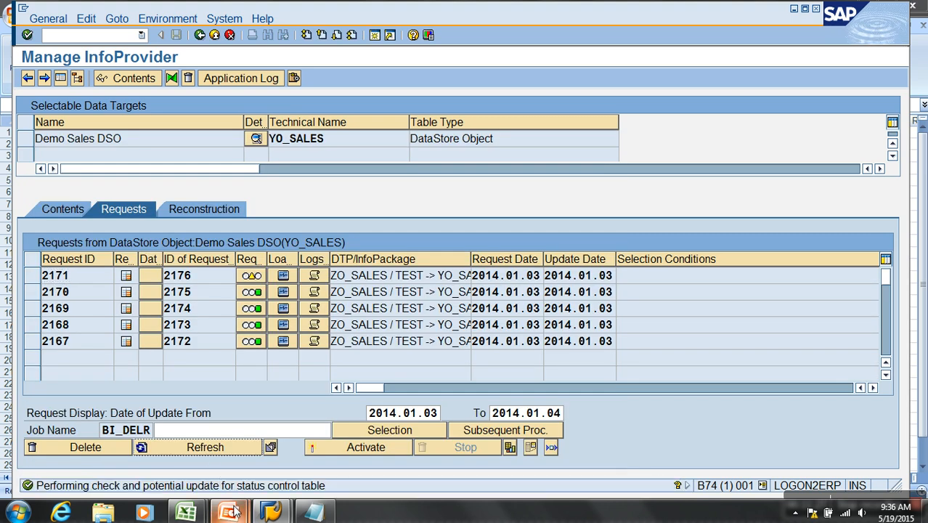
left_click(210, 447)
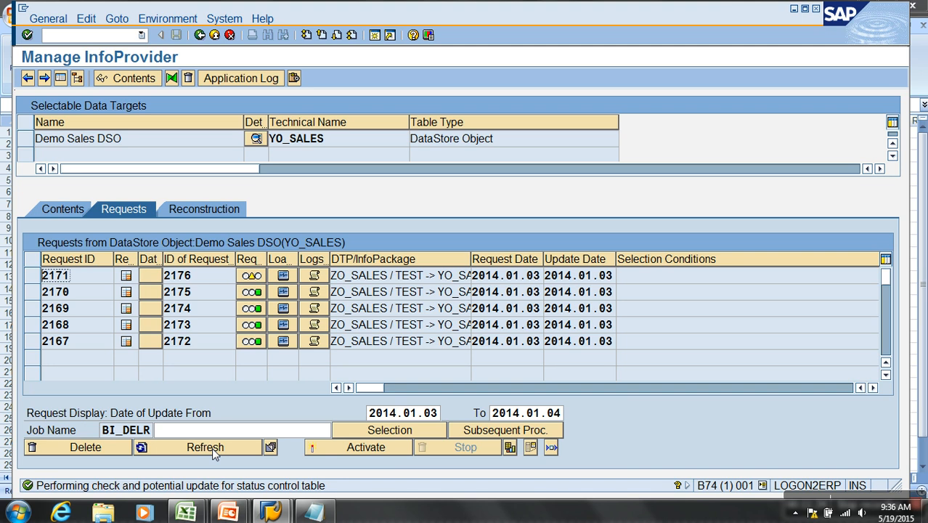
left_click(217, 451)
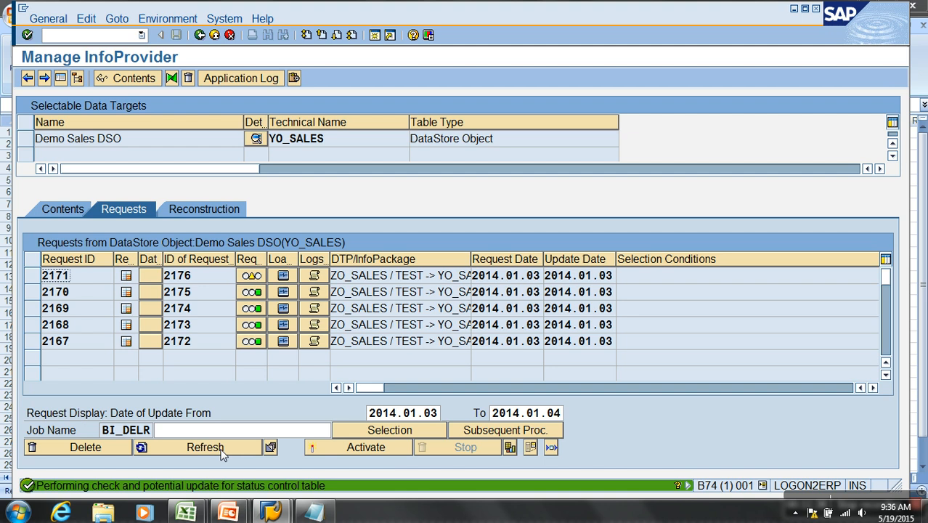
left_click(218, 453)
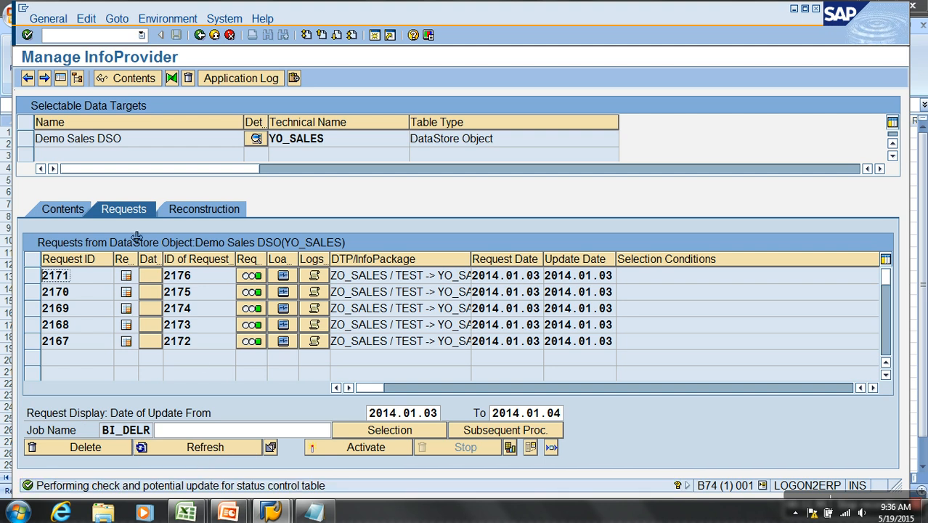
- Query the new data table of Demo Sales DSO without any selection criteria, then return to the DSO contents
left_click(67, 214)
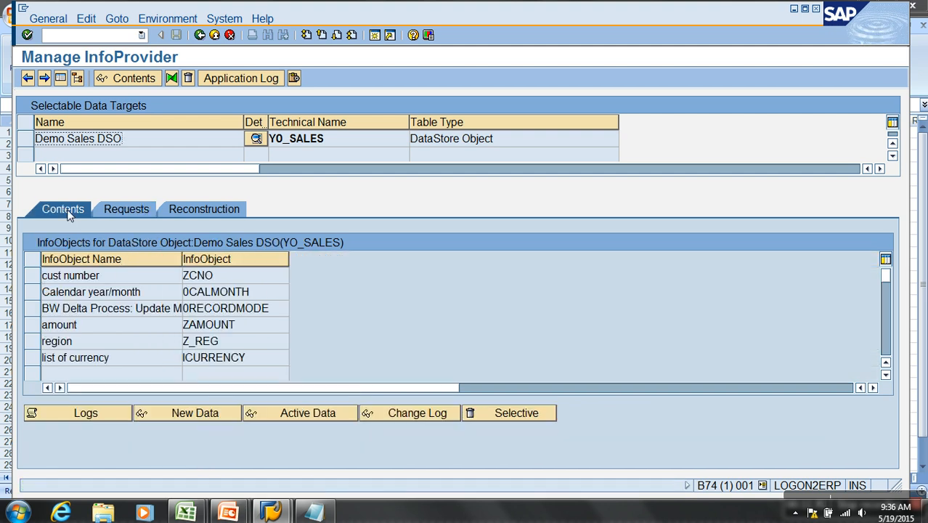
left_click(204, 412)
left_click(28, 79)
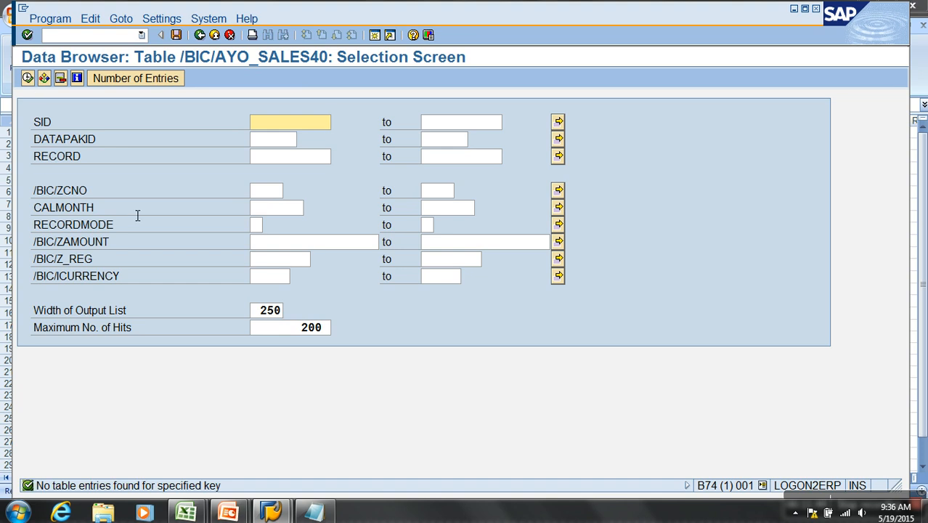
left_click(200, 36)
- Display all entries of the DSO's active data table, examine the amounts and regions, and return to the DSO contents
left_click(308, 412)
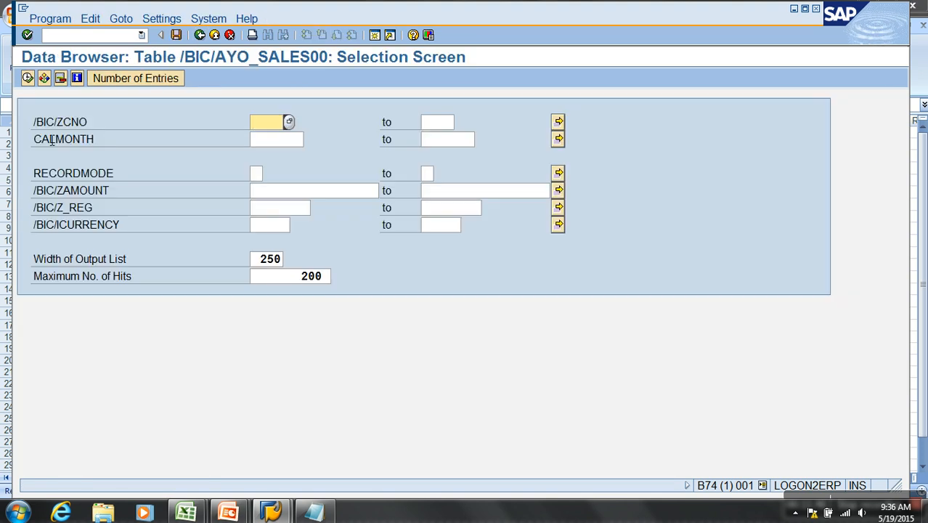
left_click(27, 77)
left_click(314, 125)
left_click(314, 140)
left_click(341, 127)
left_click(344, 139)
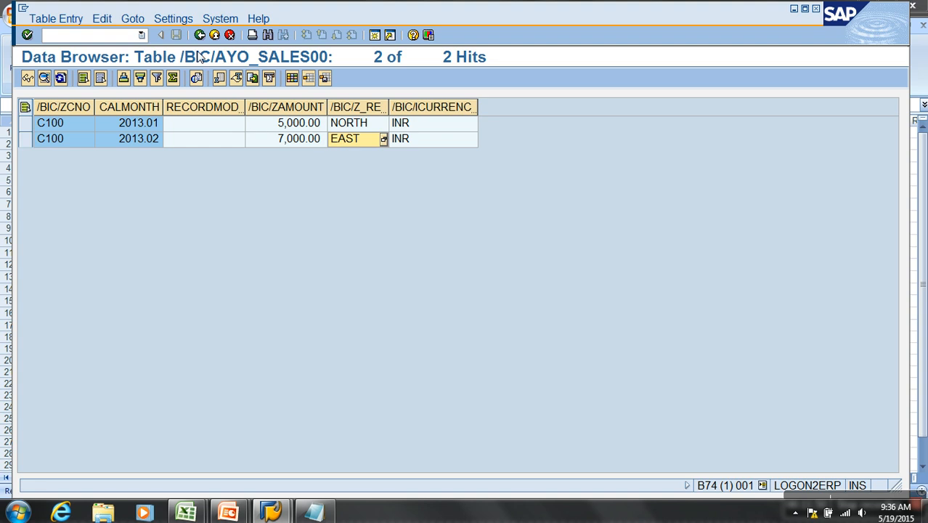
left_click(200, 35)
left_click(200, 36)
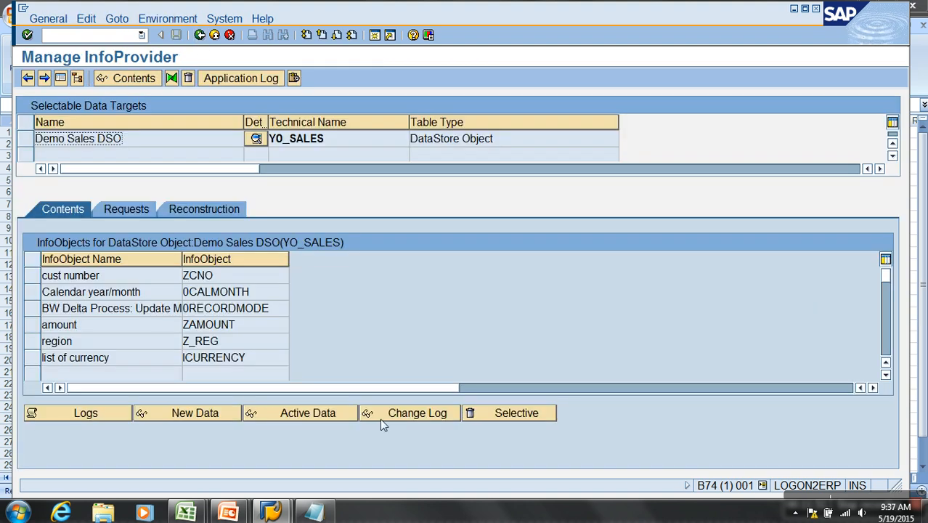
- Display all change log entries of the DSO sorted ascending by REQUEST, then return to the DSO contents
left_click(380, 418)
left_click(28, 78)
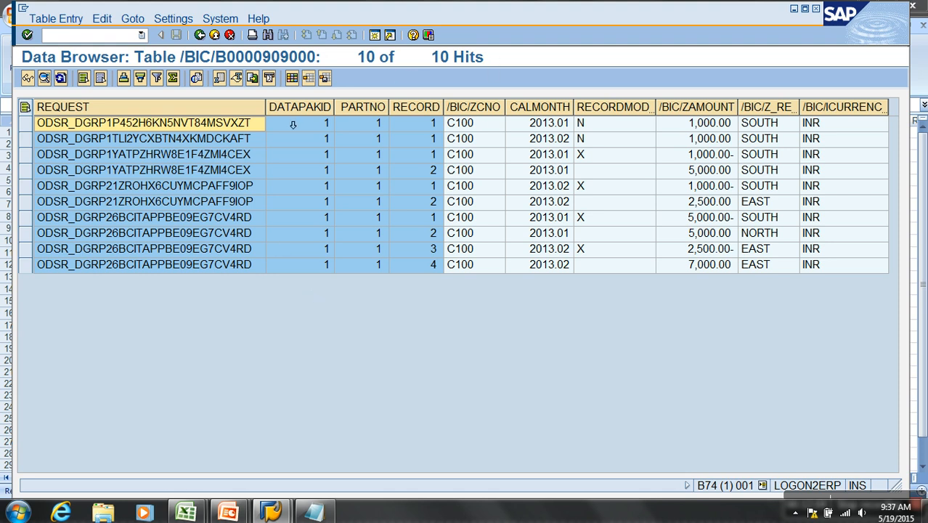
left_click(222, 114)
left_click(123, 78)
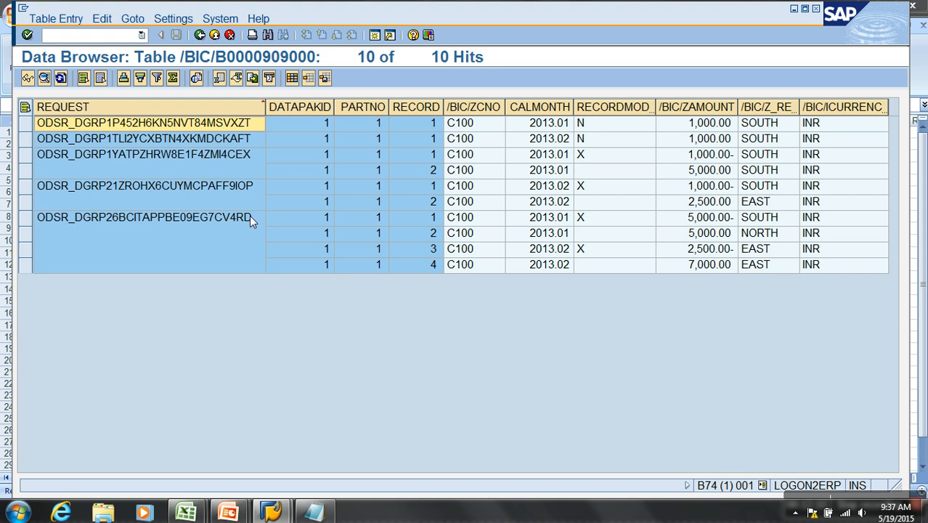
left_click(200, 34)
left_click(199, 34)
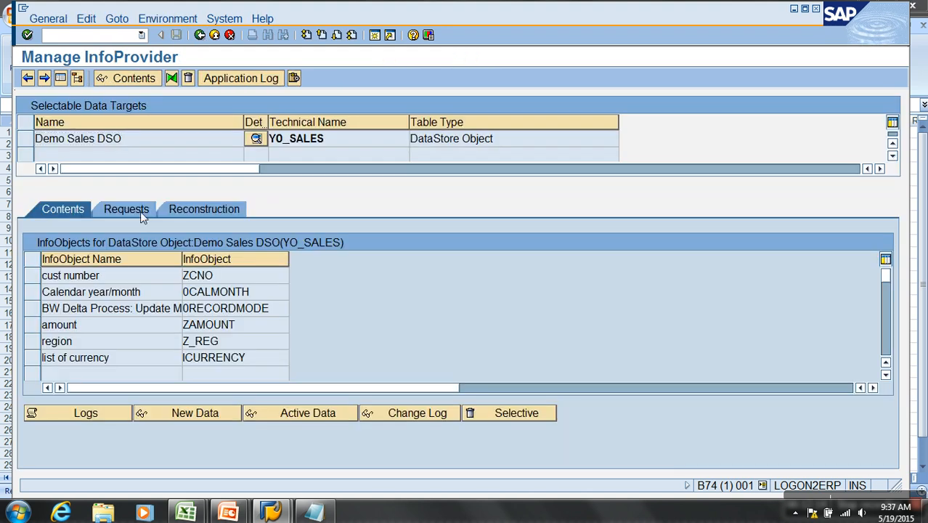
- Leave only request 2169 selected in the DSO request list and examine the PSA request number and request number columns
left_click(140, 211)
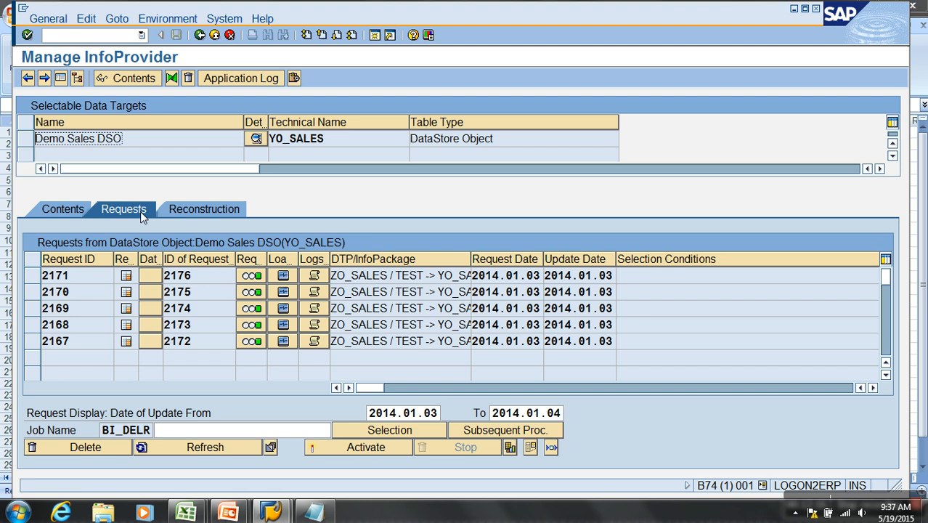
left_click_drag(33, 341, 33, 283)
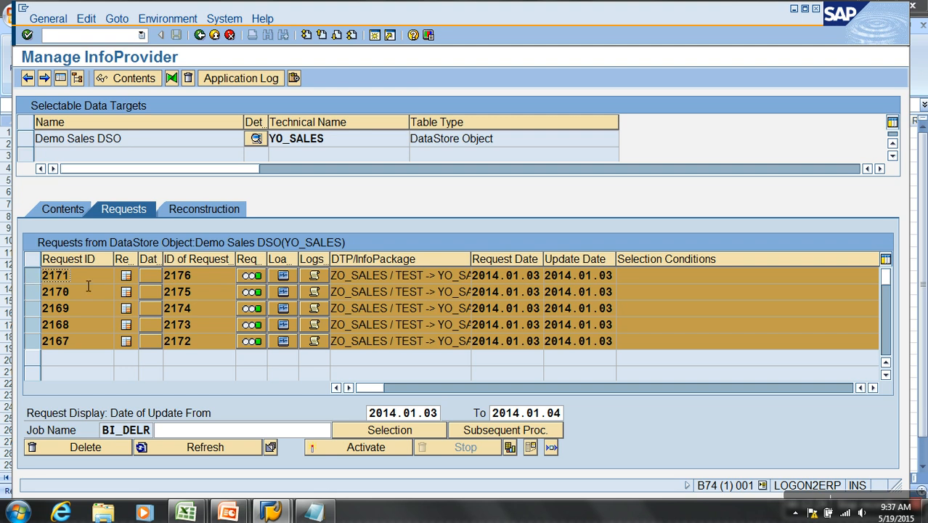
left_click(33, 276, "ctrl")
left_click(33, 291, "ctrl")
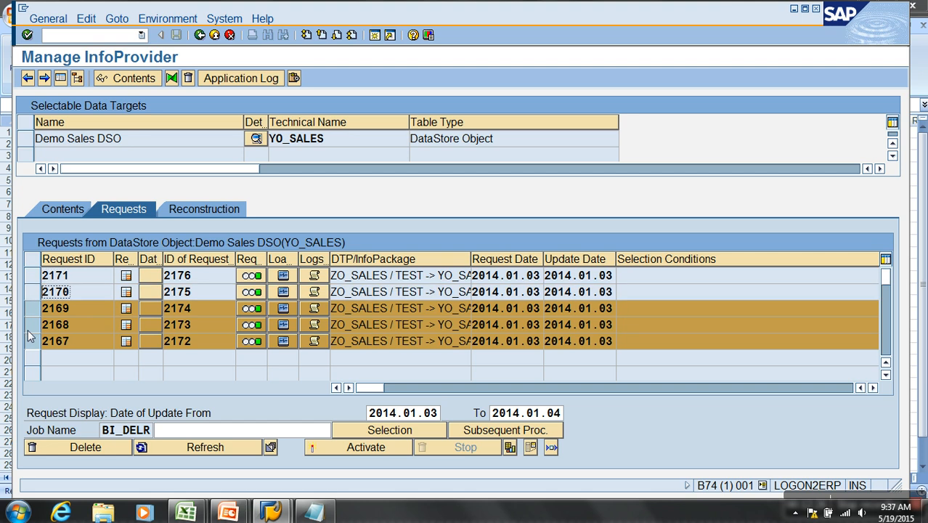
left_click(32, 324, "ctrl")
left_click(32, 341, "ctrl")
left_click(45, 309)
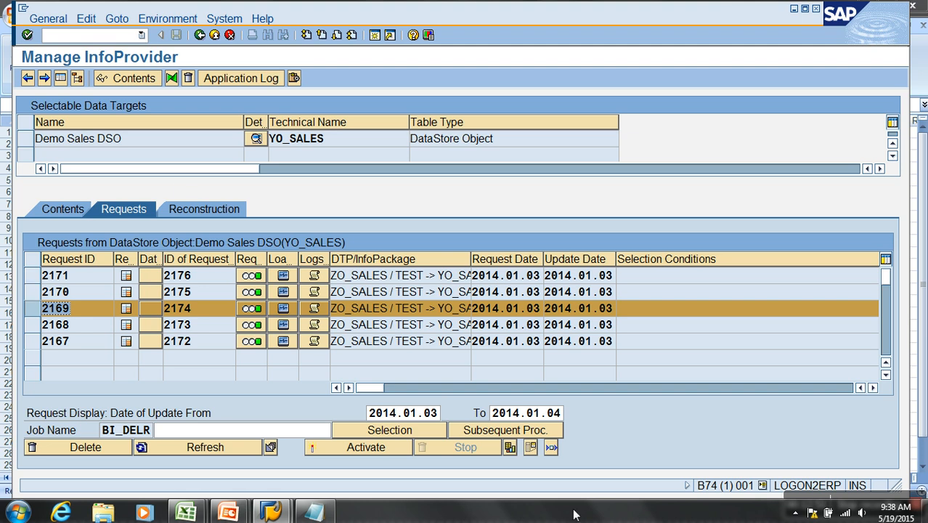
left_click(873, 388)
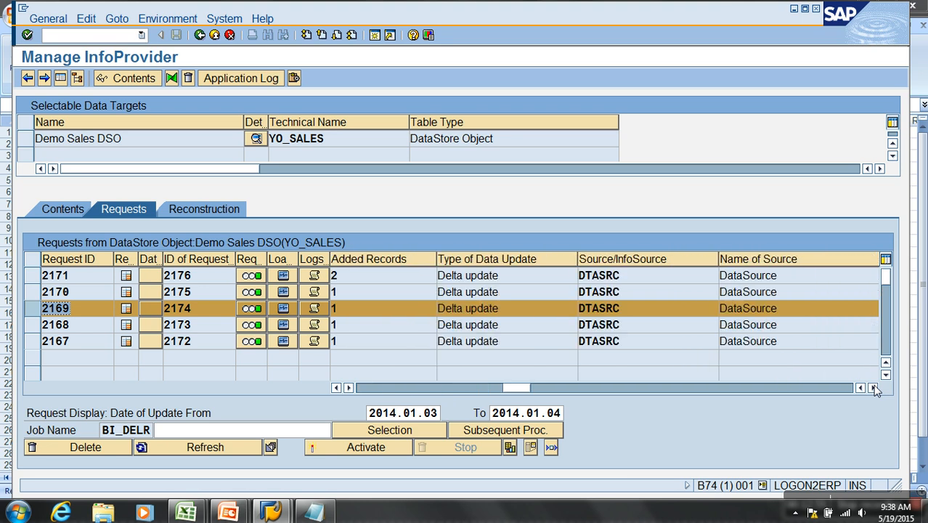
left_click(873, 388)
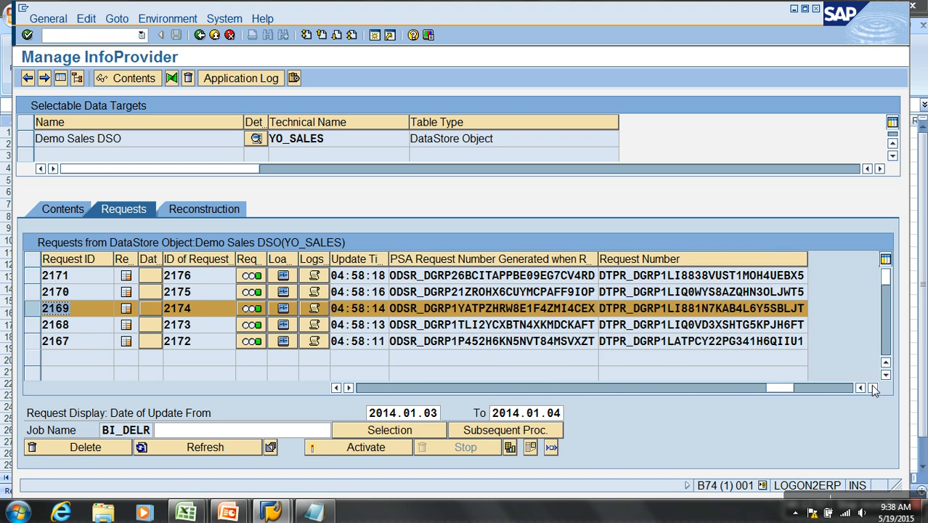
- Display the change log entries of Demo Sales DSO filtered by request 2169's PSA request number, then return to the request list
left_click_drag(392, 312, 629, 319)
left_click(67, 210)
left_click(416, 413)
left_click(261, 123)
type("TPZHRW8E1F4ZMI4CEX")
left_click(28, 79)
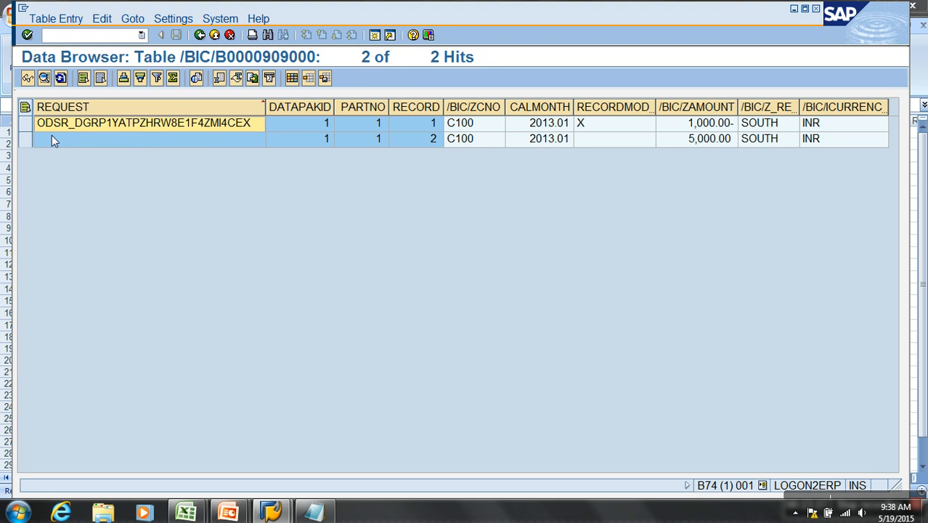
left_click(199, 35)
left_click(199, 35)
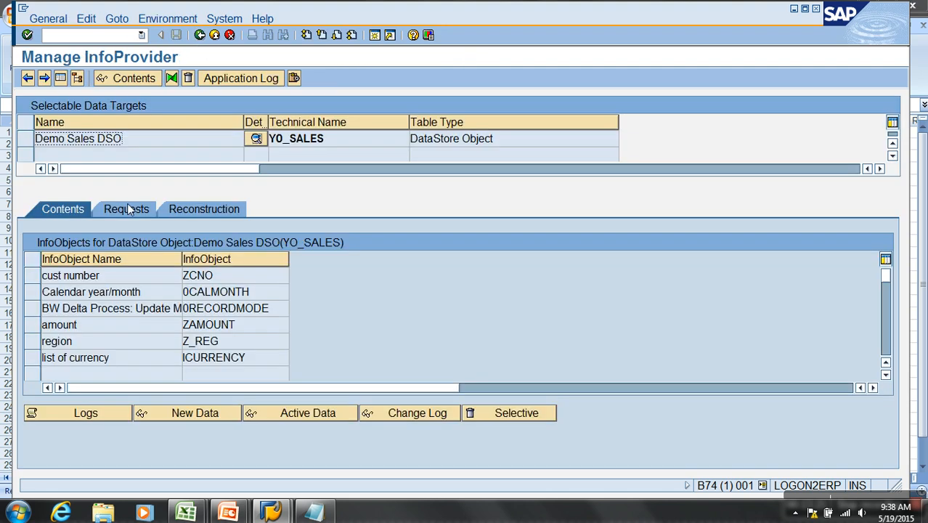
left_click(129, 209)
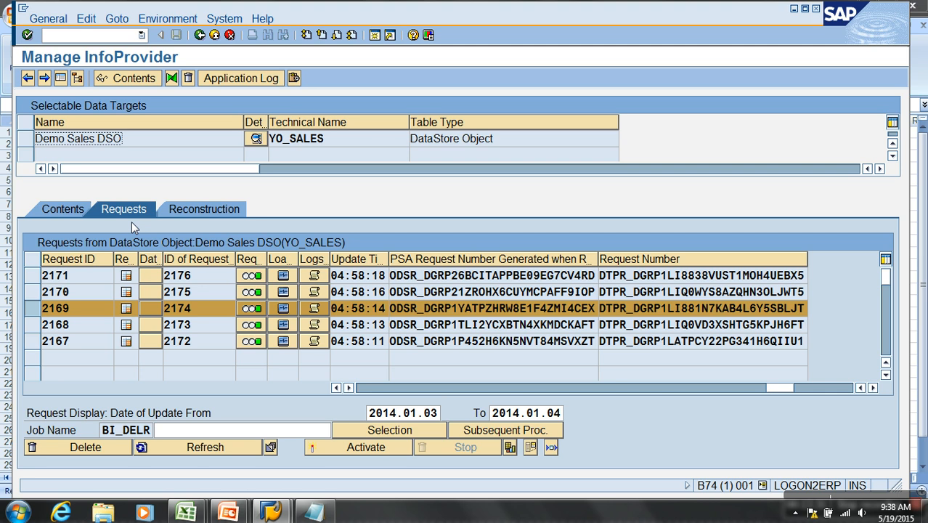
- Deselect request 2169, examine the Set 1 row on Excel's Sample Data sheet, and select request 2167 back in SAP
left_click(35, 313)
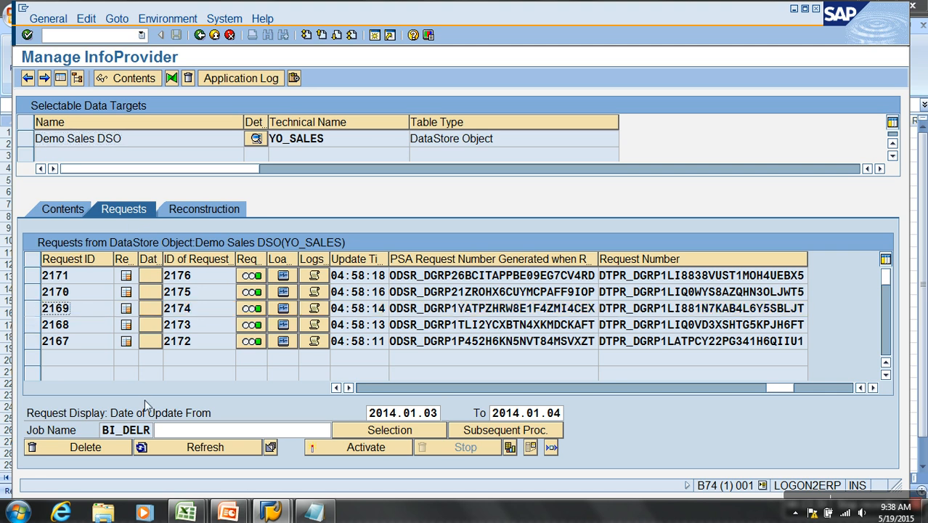
left_click(186, 513)
left_click(282, 454)
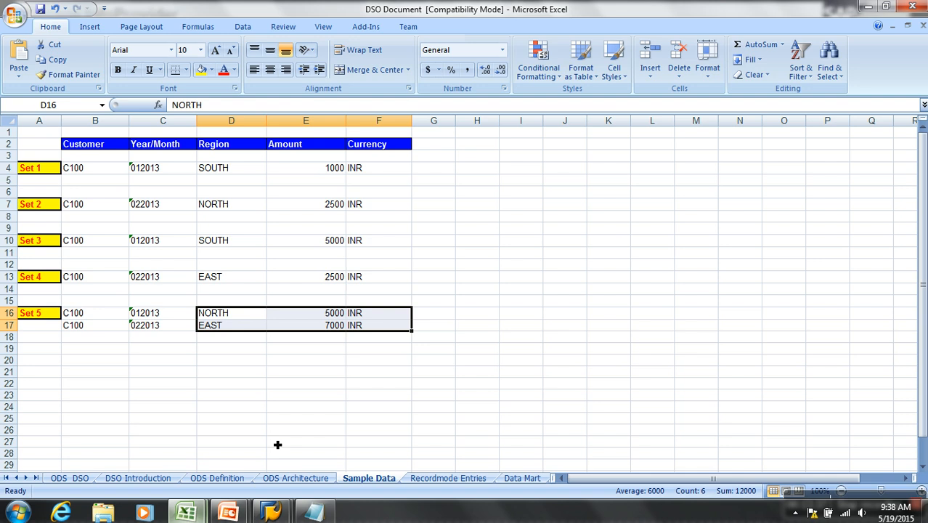
left_click_drag(93, 175, 380, 175)
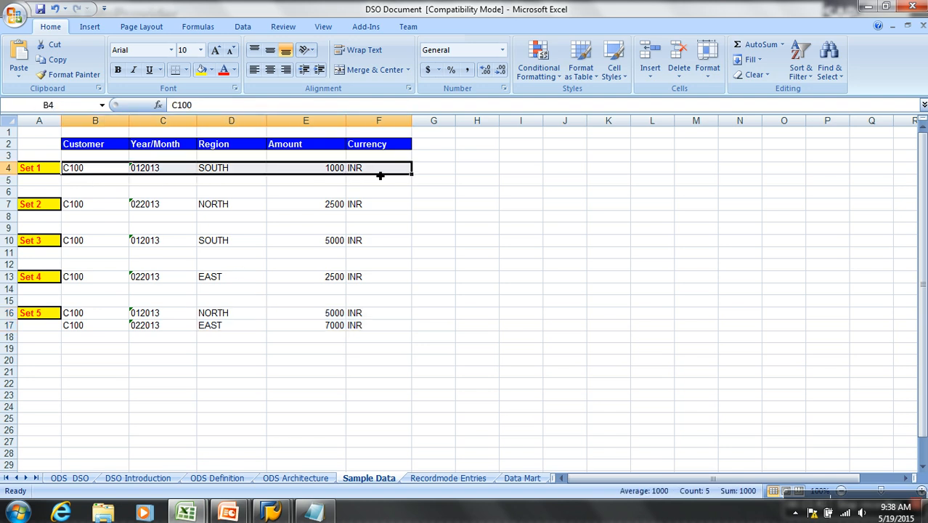
key("alt+Tab")
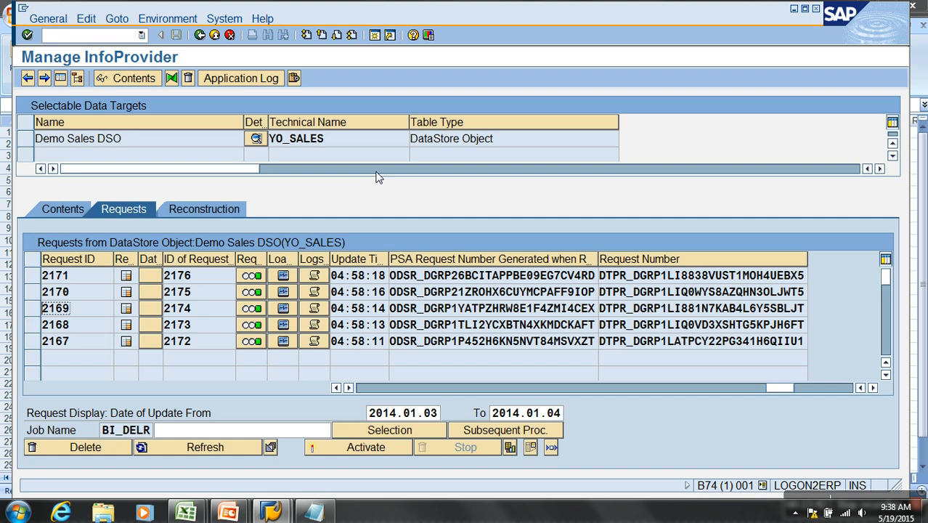
left_click(41, 345)
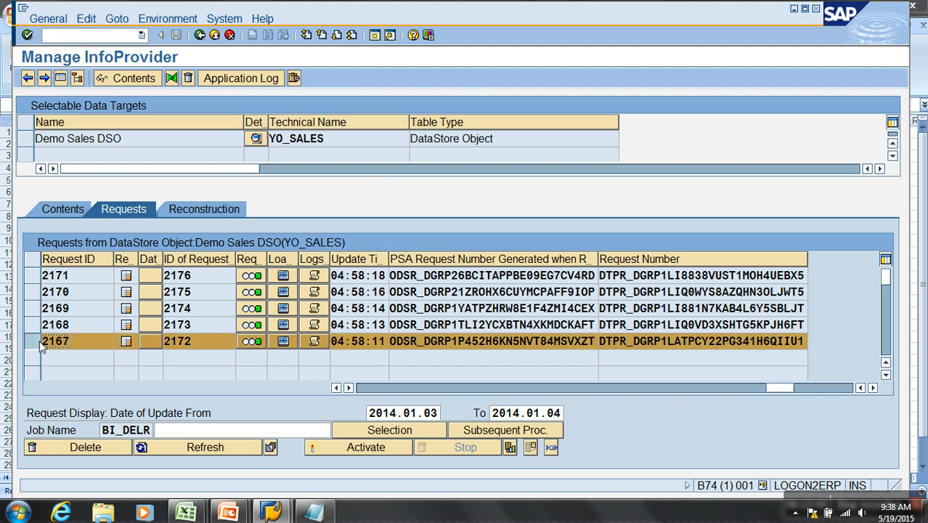
- Examine the Set 2 and Set 3 rows in Excel, adding requests 2168 and 2169 to the selection in SAP
key("alt+Tab")
left_click_drag(92, 210, 176, 209)
key("alt+Tab")
left_click(31, 328, "shift")
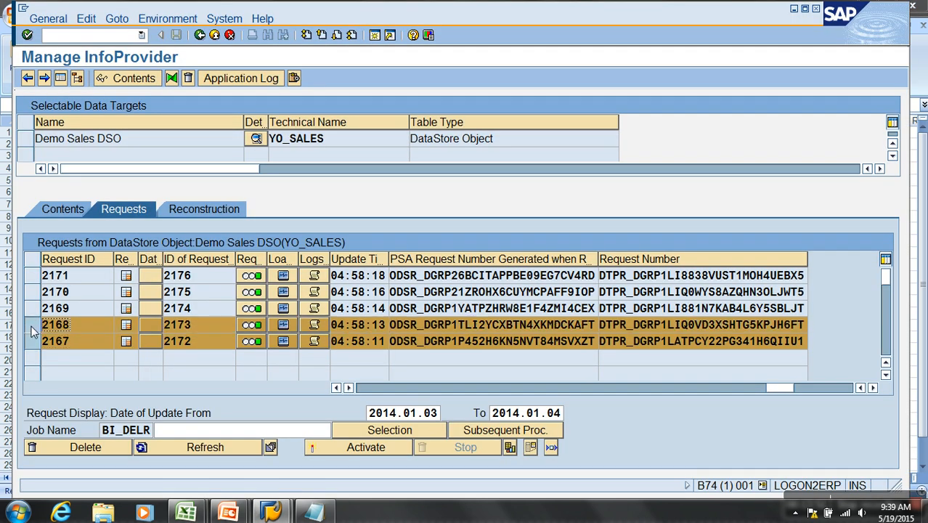
key("alt+Tab")
left_click_drag(94, 241, 267, 243)
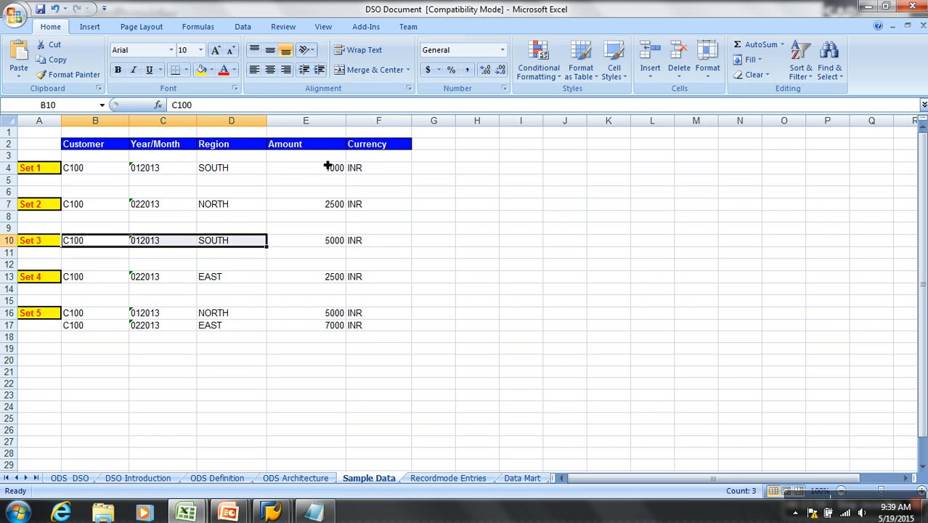
key("alt+Tab")
left_click(35, 308, "ctrl")
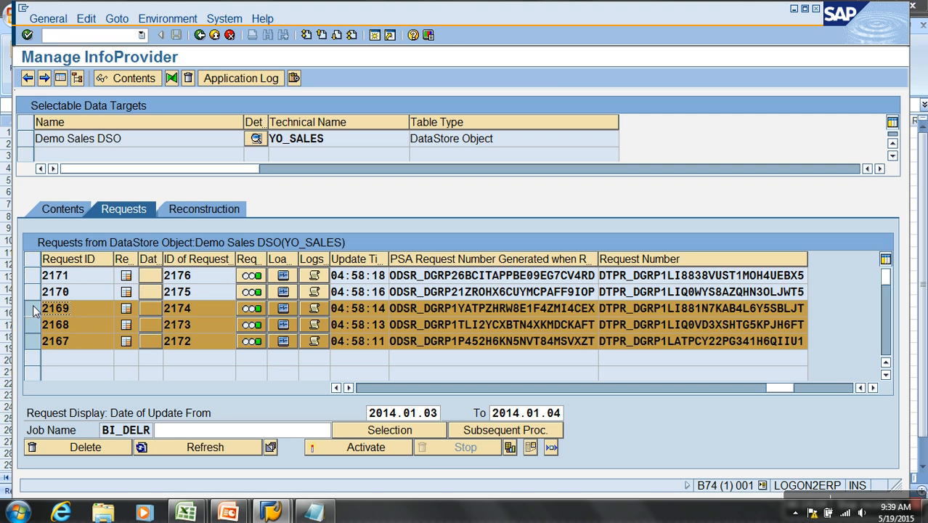
- Add request 2170 to the selection, examine the matching Set 4 row in Excel, and return to the SAP request list
left_click(32, 291, "shift")
key("alt+Tab")
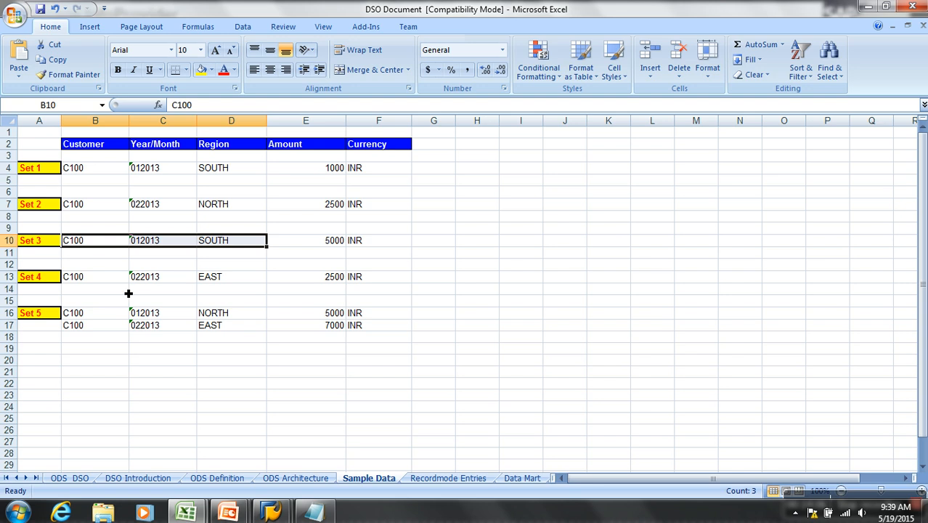
left_click_drag(104, 283, 363, 281)
key("alt+Tab")
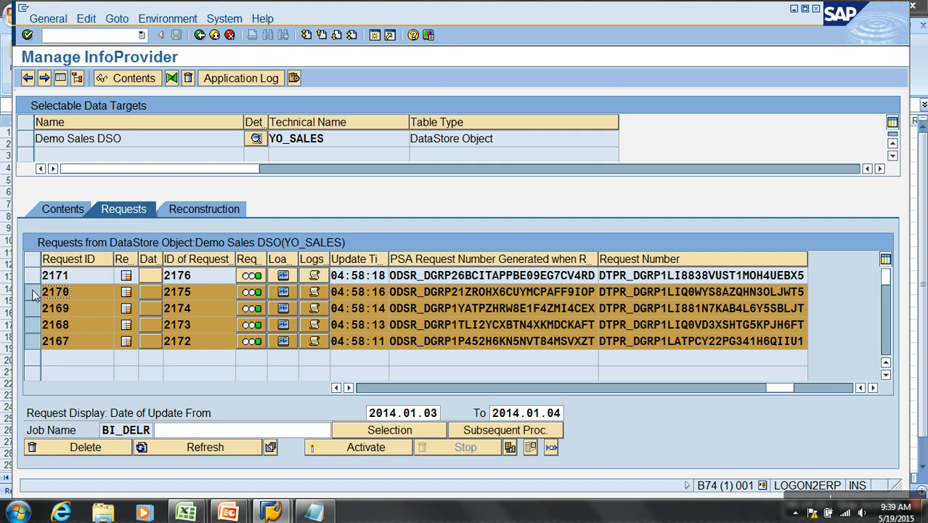
left_click(32, 290)
left_click(32, 291)
- Add request 2171 to the selection, then compare the Set 5 regions and amounts with the earlier sets in Excel
left_click(32, 275)
key("alt+Tab")
left_click_drag(93, 318, 239, 313)
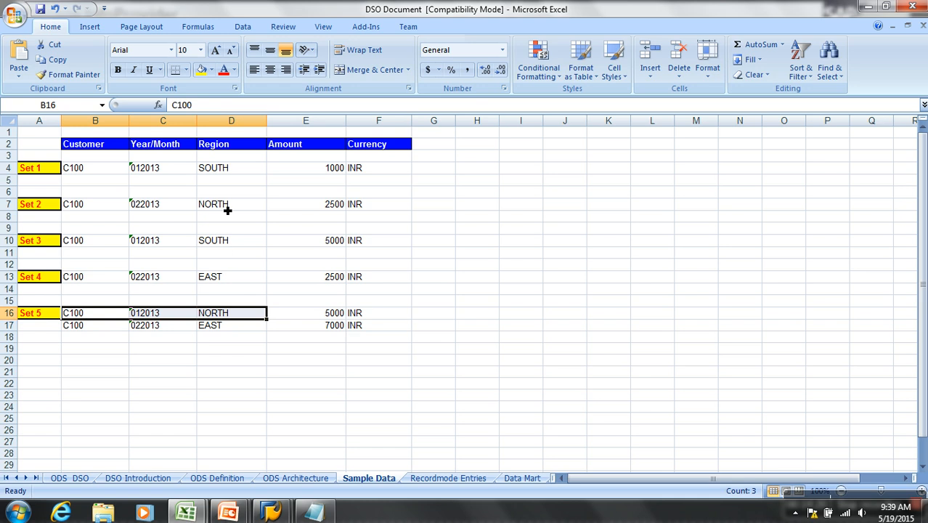
left_click(232, 245)
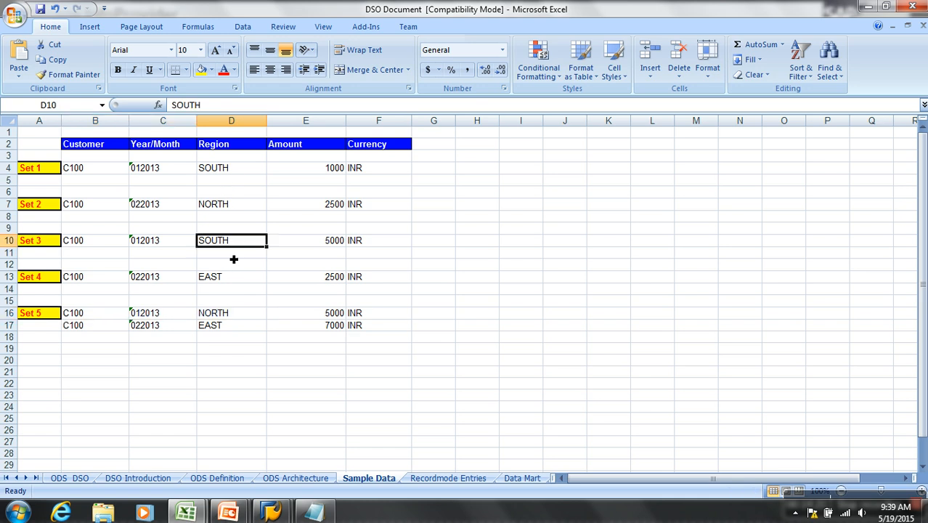
left_click(242, 316)
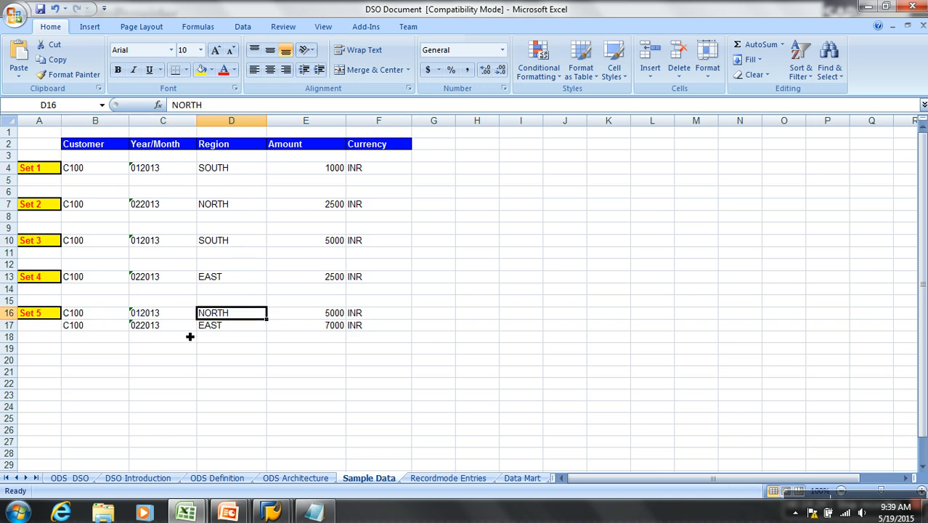
left_click(222, 327)
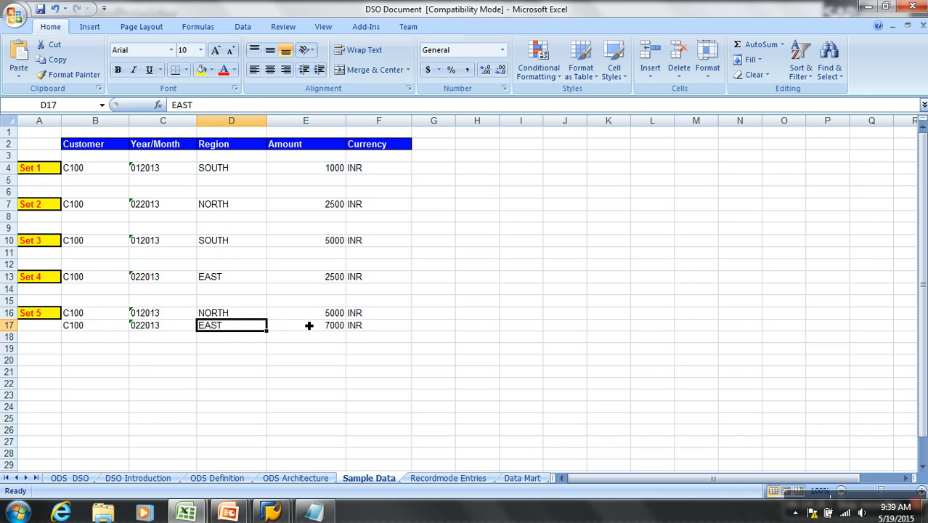
left_click(330, 327)
left_click(331, 281)
left_click(333, 328)
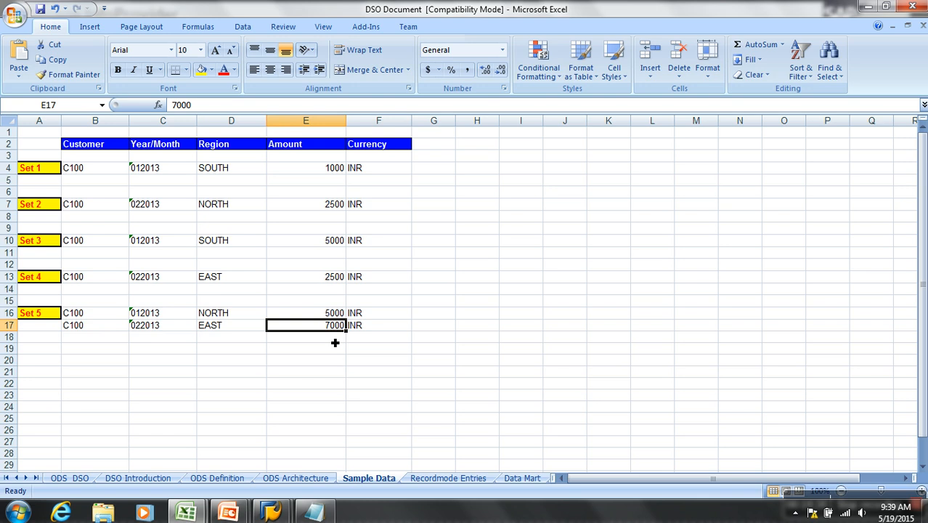
- Highlight the "Deletion by Request" line in the Notepad list of DSO deletion methods, then return to the SAP request list
left_click(270, 513)
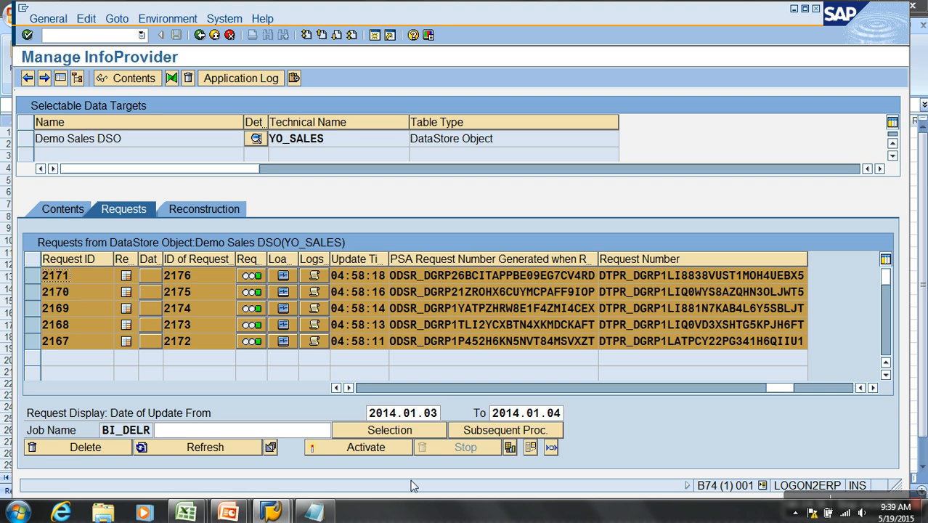
left_click(331, 517)
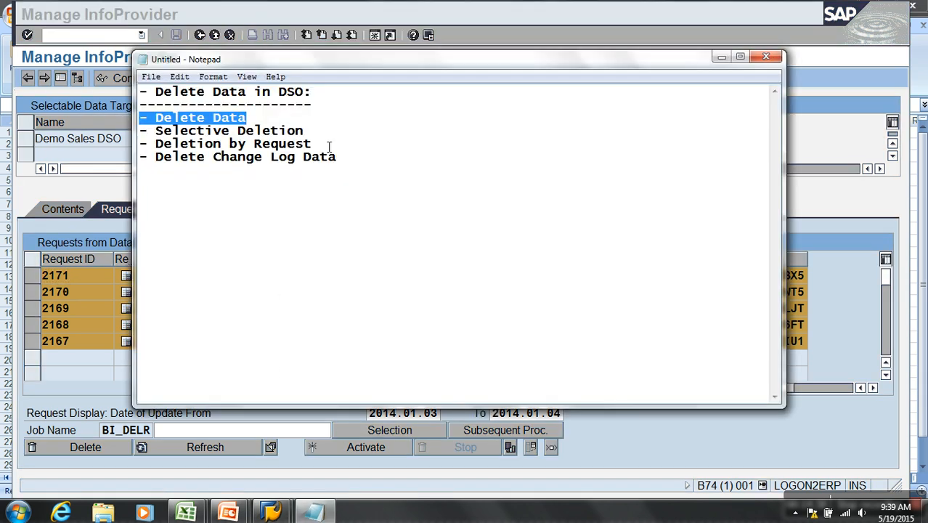
left_click_drag(312, 144, 90, 145)
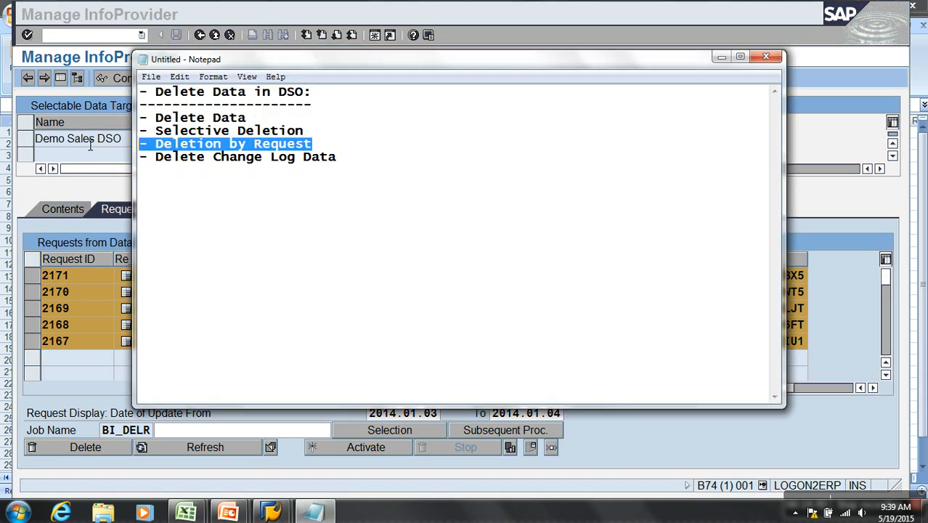
left_click(86, 186)
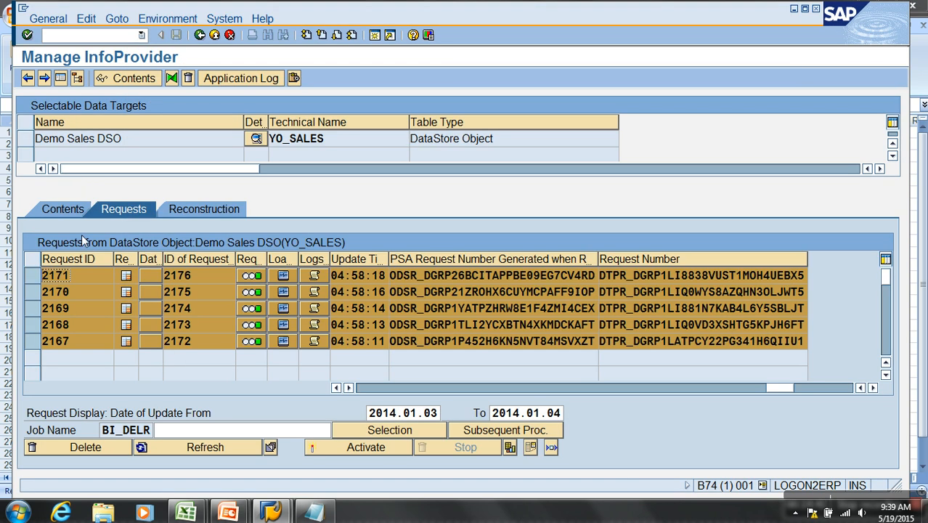
- Clear the selection of all five requests in the DSO request list and select only request 2171
left_click(33, 276, "ctrl")
left_click(32, 291, "ctrl")
left_click(33, 307, "ctrl")
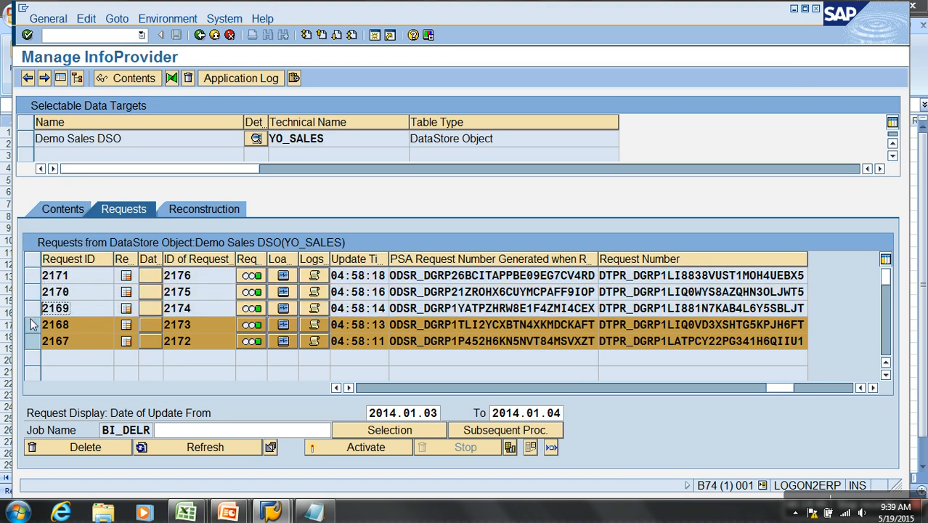
left_click(33, 325, "ctrl")
left_click(33, 340, "ctrl")
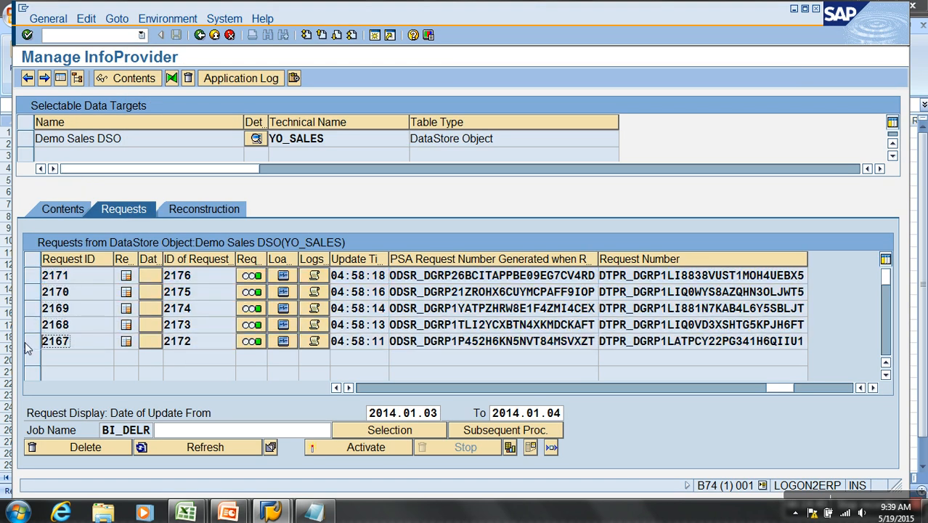
left_click(32, 275)
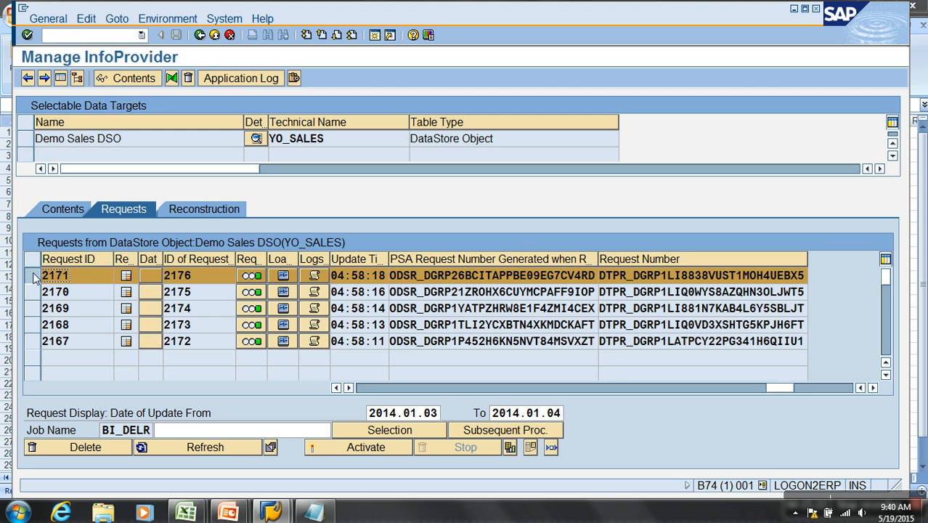
- Display all active data records of the Demo Sales DSO, then return to its list of requests
left_click(64, 210)
left_click(275, 410)
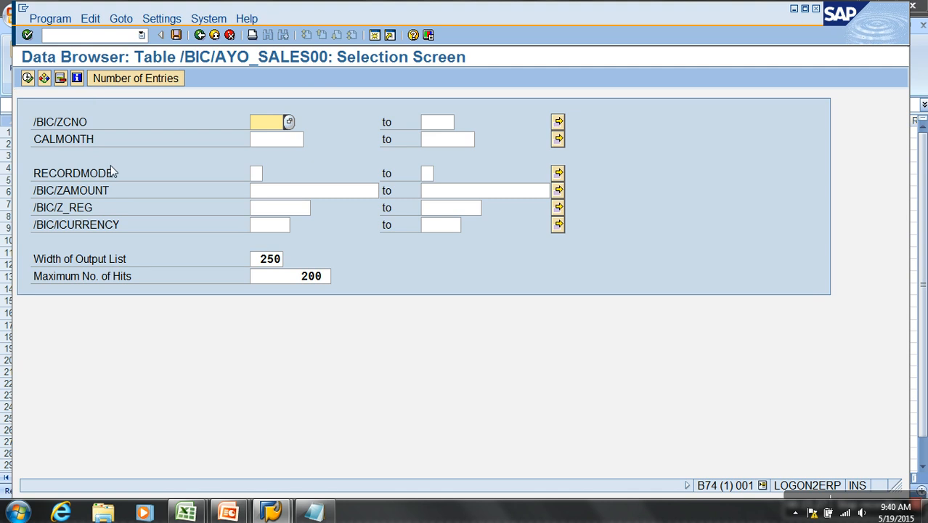
left_click(28, 78)
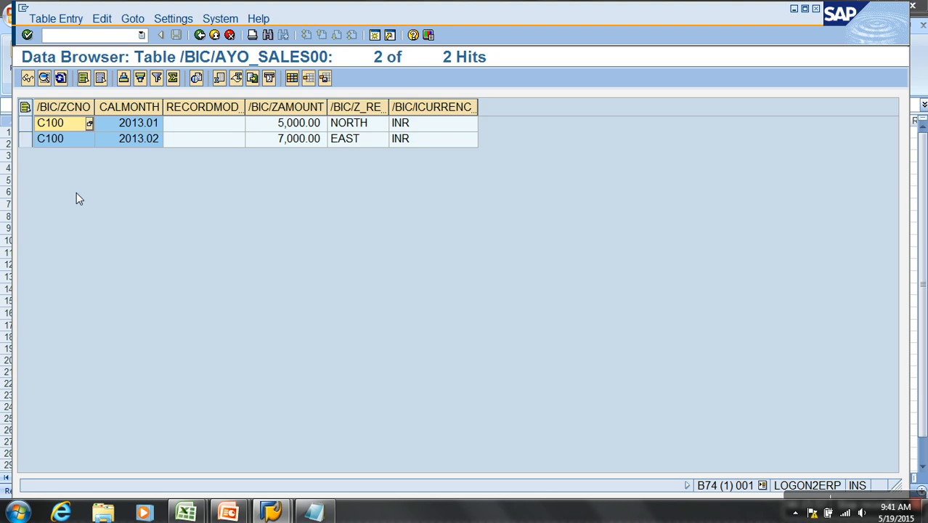
key("F3")
key("F3")
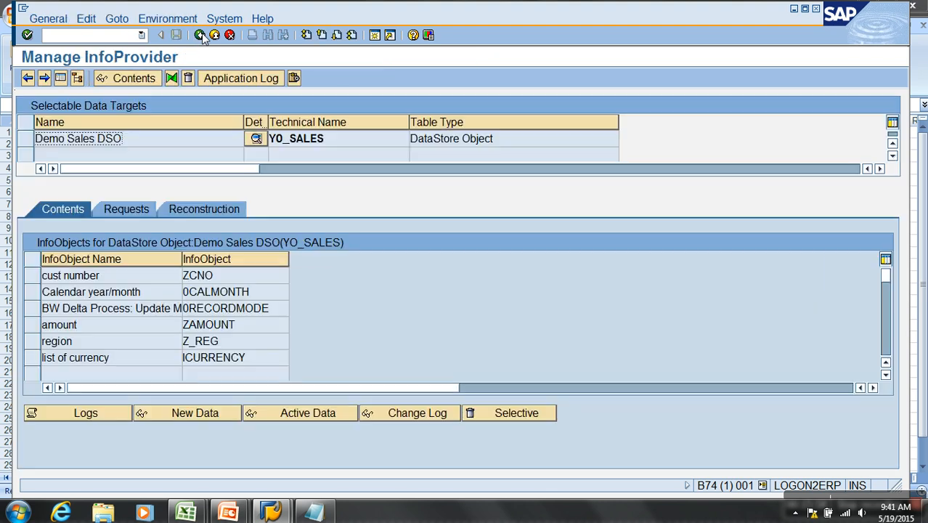
left_click(132, 208)
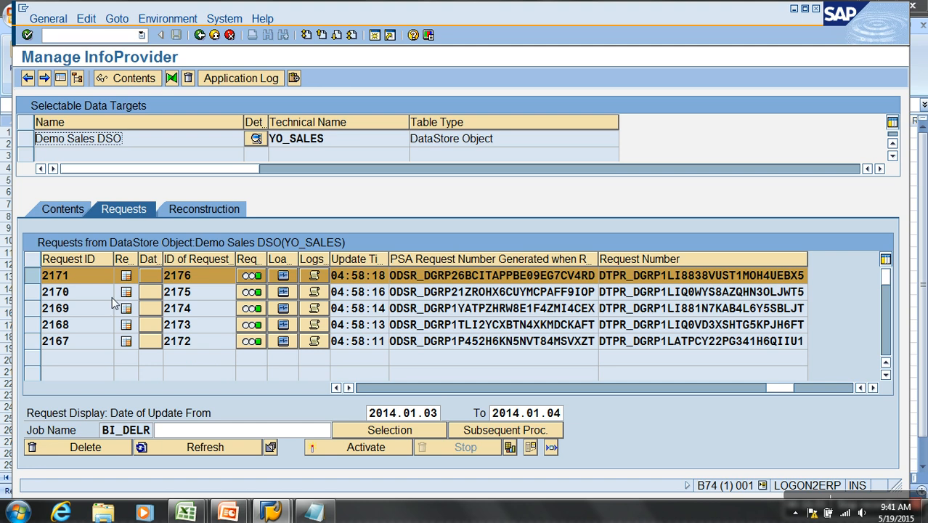
- Select request 2170 instead of 2171 in the DSO request list, then switch to the Excel sample data
left_click(33, 276)
left_click(34, 293)
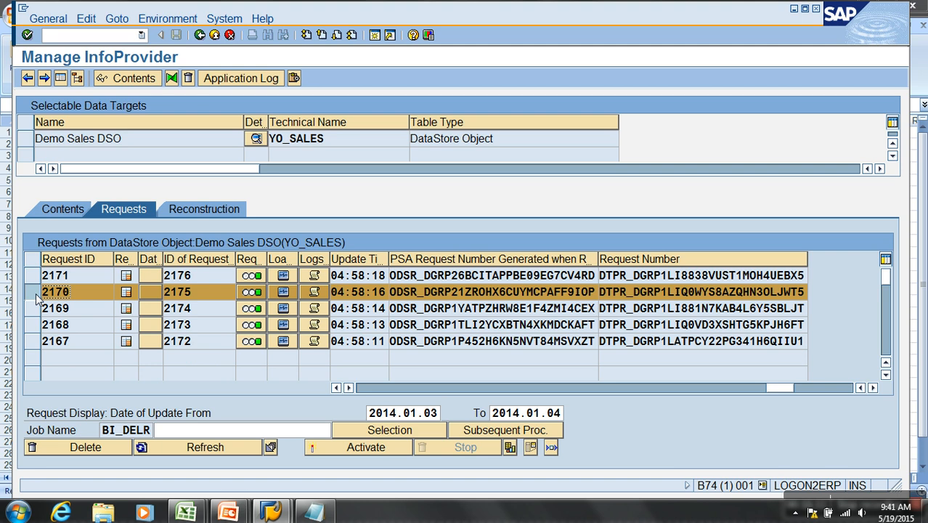
key("alt+Tab")
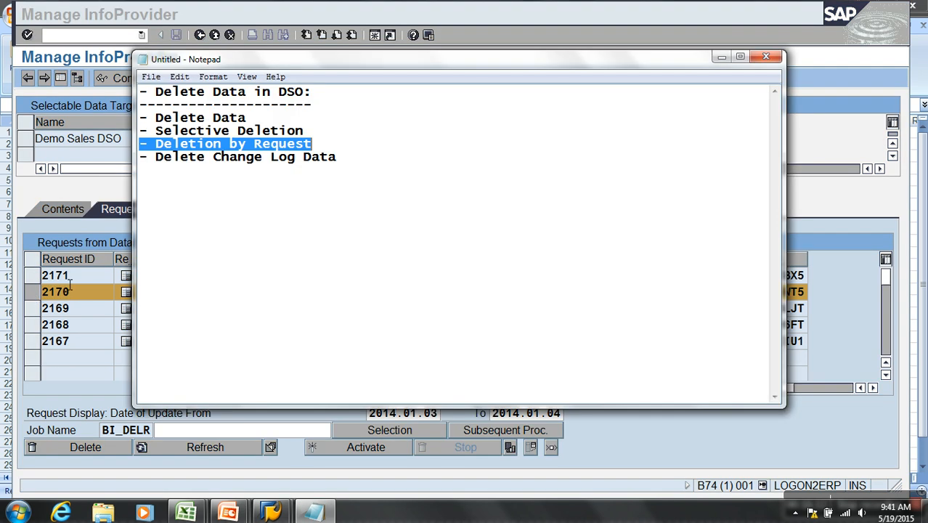
key("alt+Tab")
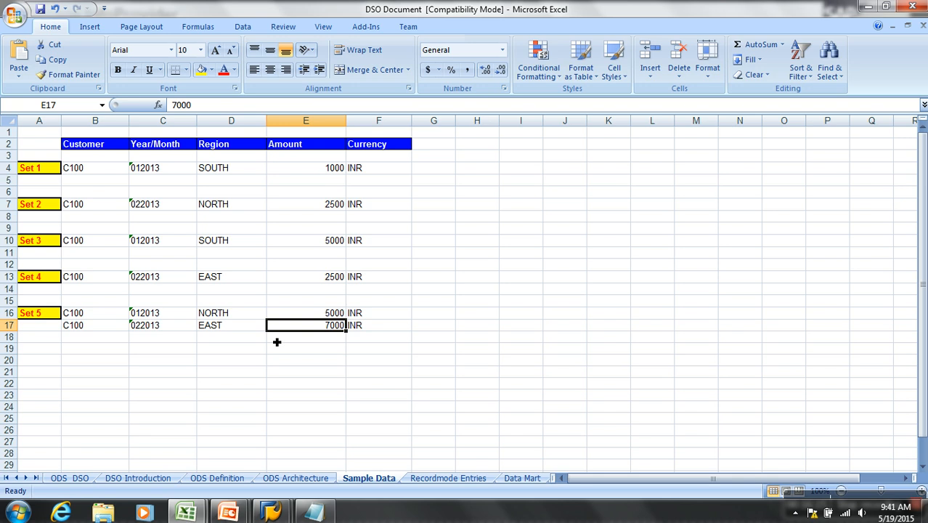
- Compare the Set 4 row with the two Set 5 rows in the sample data, including the customer and amount cells
left_click(10, 277)
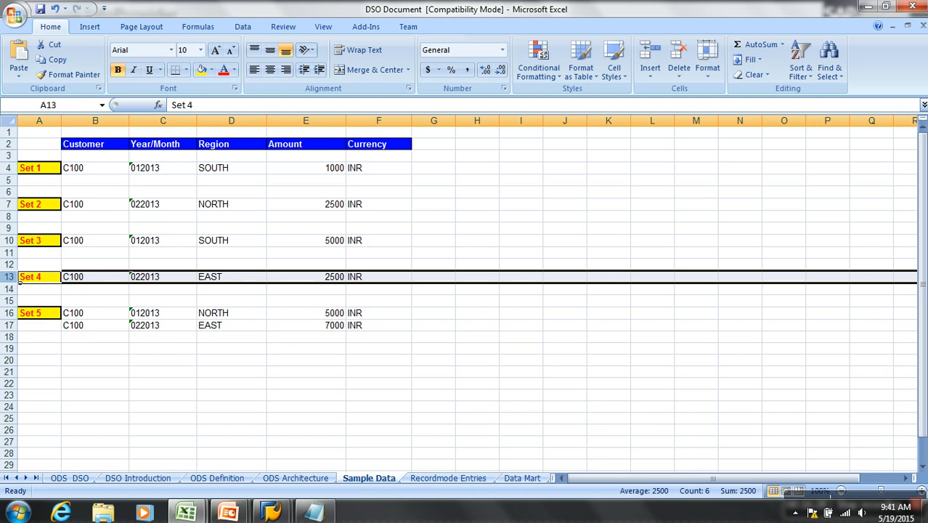
left_click_drag(17, 313, 22, 326)
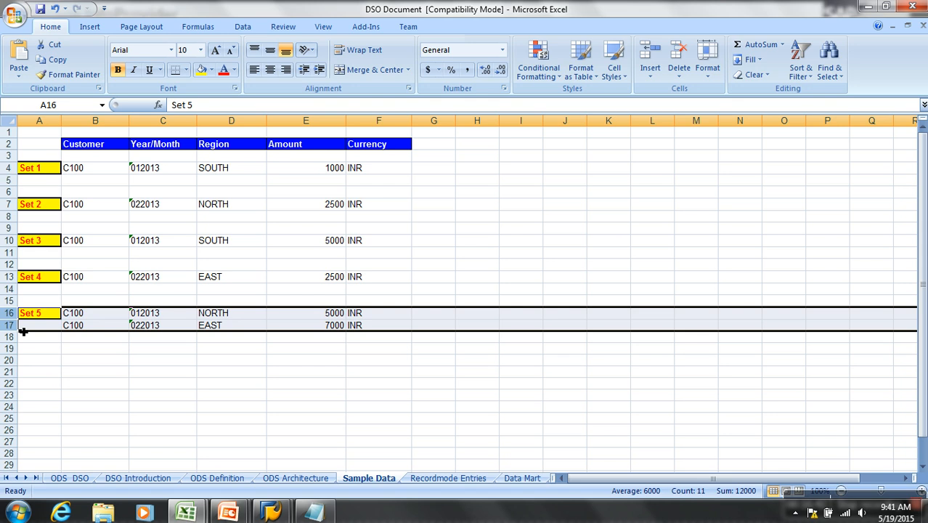
left_click(14, 278)
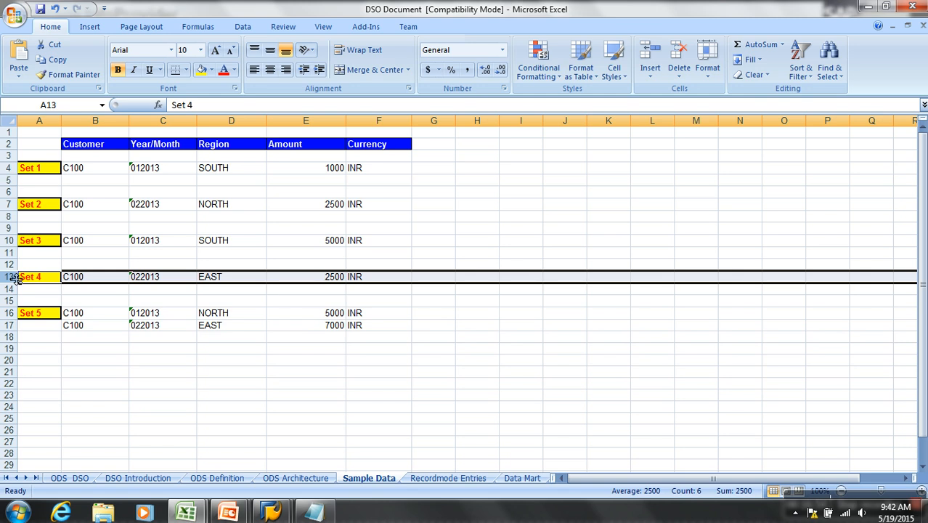
left_click(10, 312)
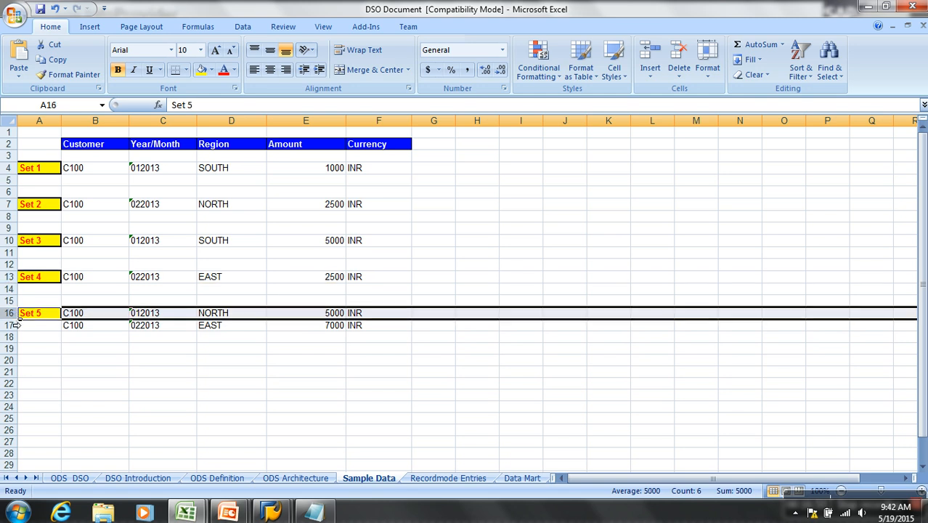
left_click(82, 325)
left_click(333, 282)
left_click(333, 328)
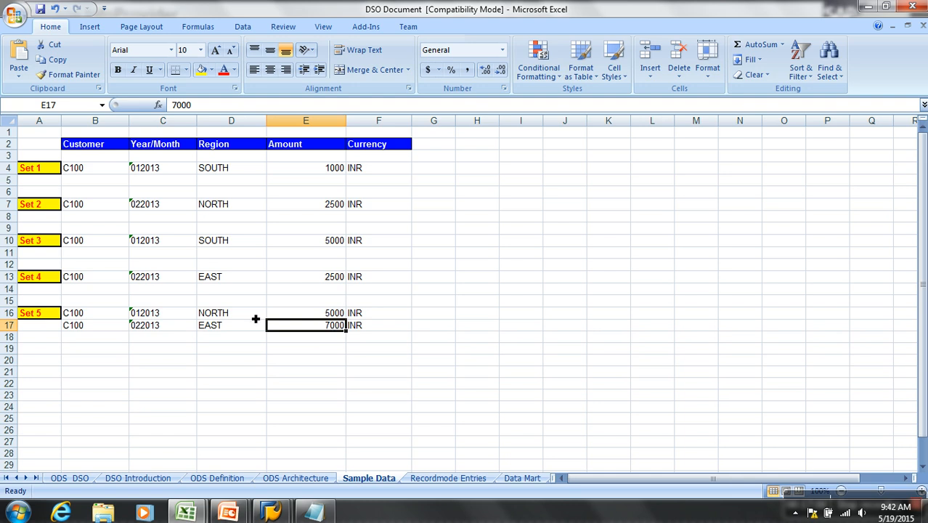
- Highlight the Set 4 and Set 5 rows together in the sample data, then return to the SAP request list
left_click(56, 279)
left_click(46, 313)
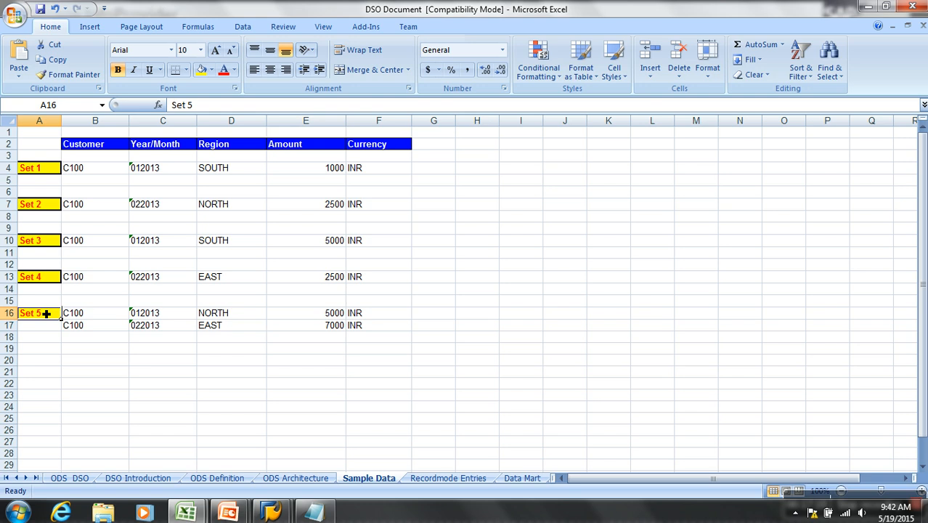
left_click(15, 279)
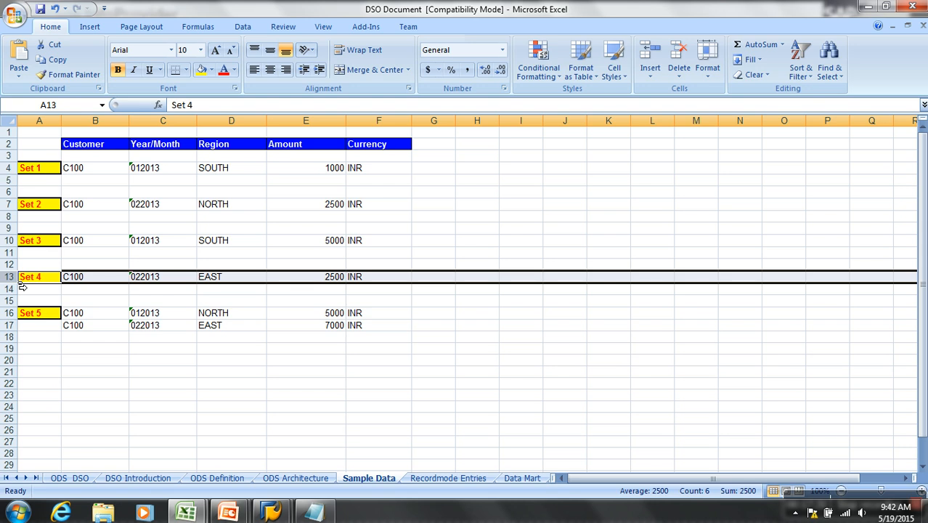
left_click_drag(20, 286, 30, 351)
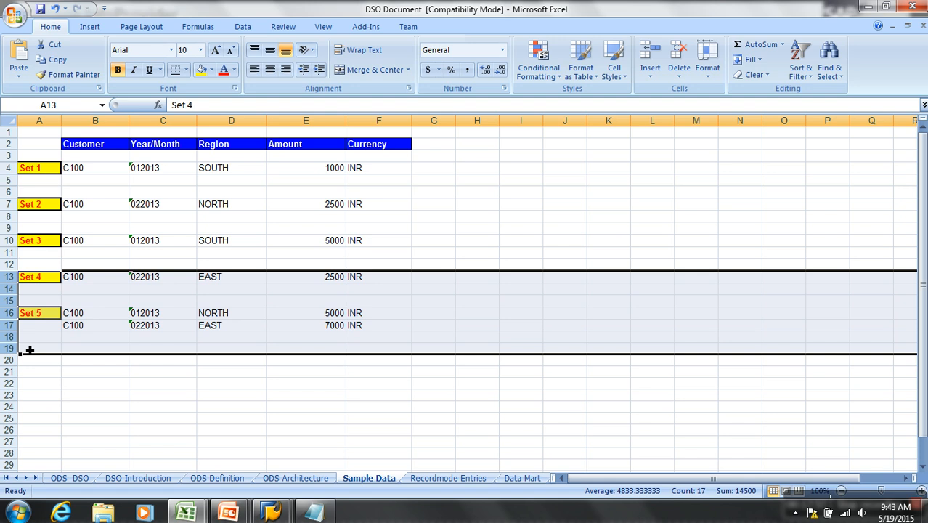
key("alt+Tab")
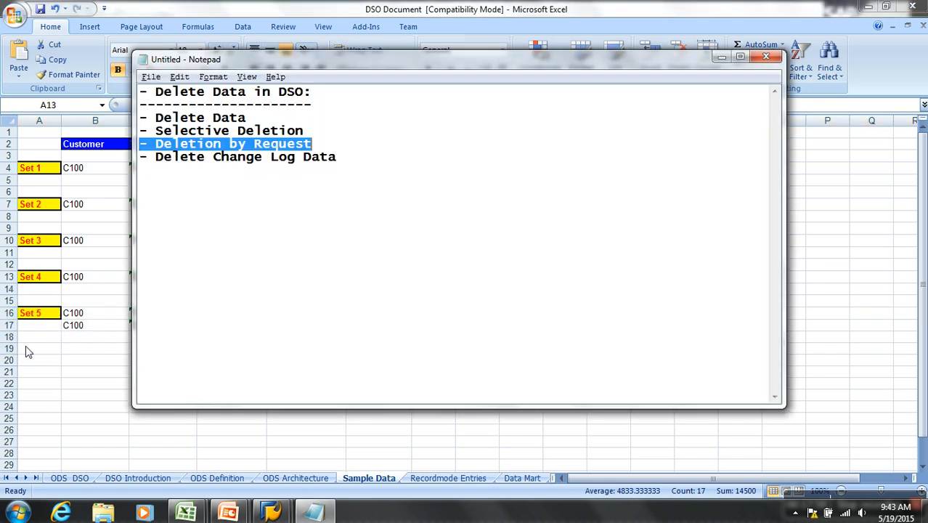
key("alt")
key("alt+Tab")
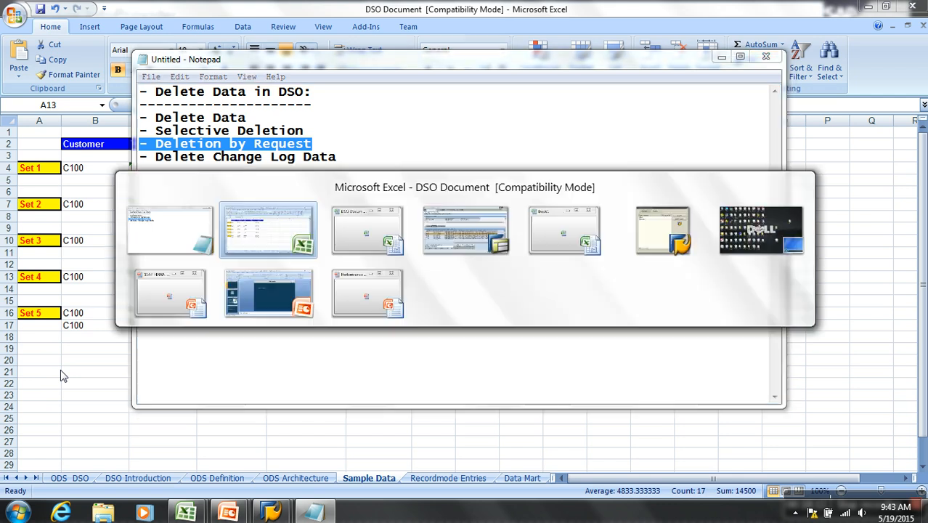
key("alt+Tab")
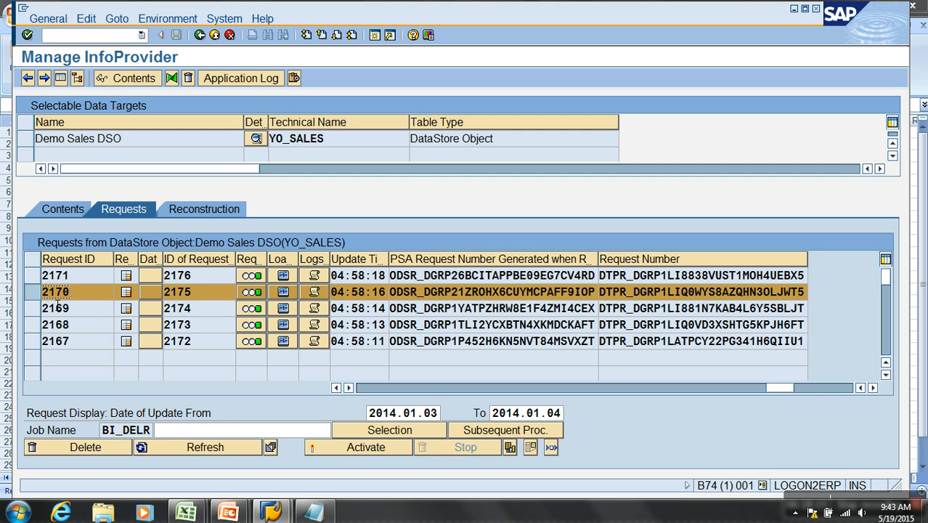
- Copy the generated PSA request numbers of requests 2171 and 2170 from the request list as a block
left_click_drag(87, 291, 43, 291)
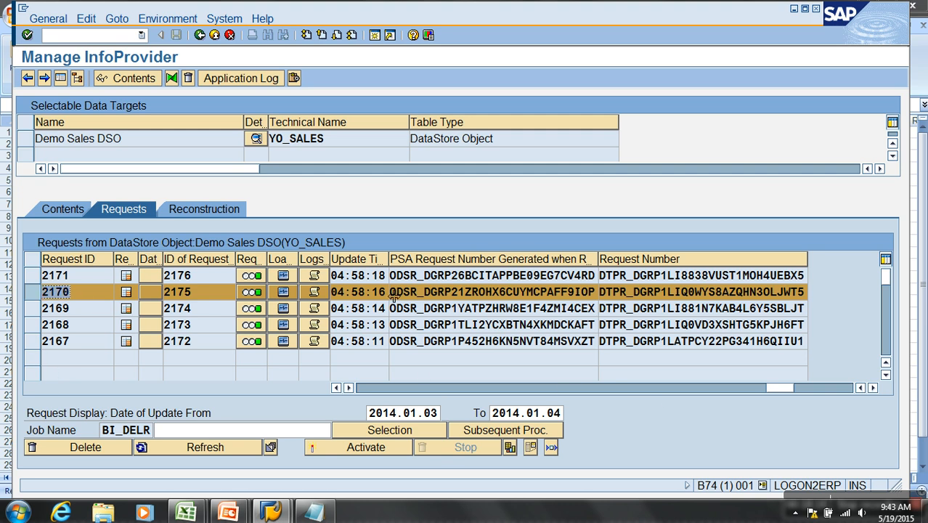
left_click(105, 296)
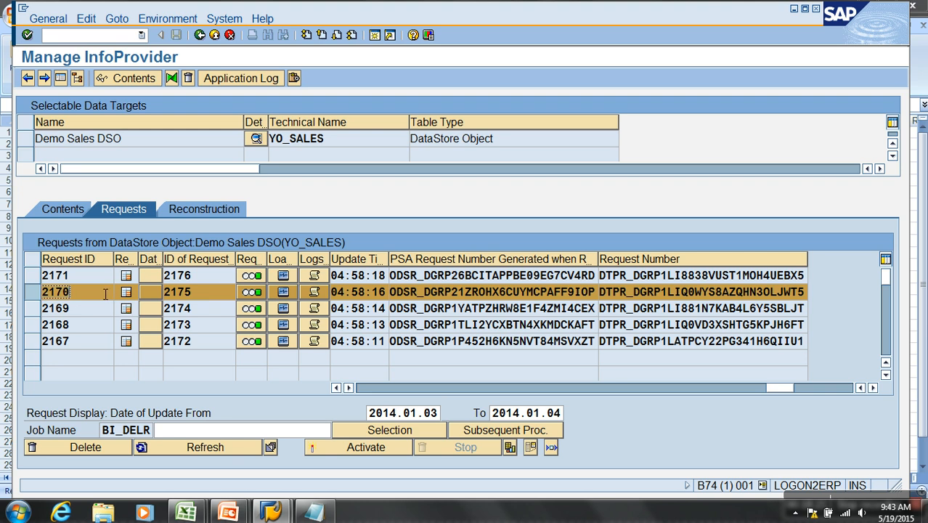
left_click(579, 296)
left_click(434, 276)
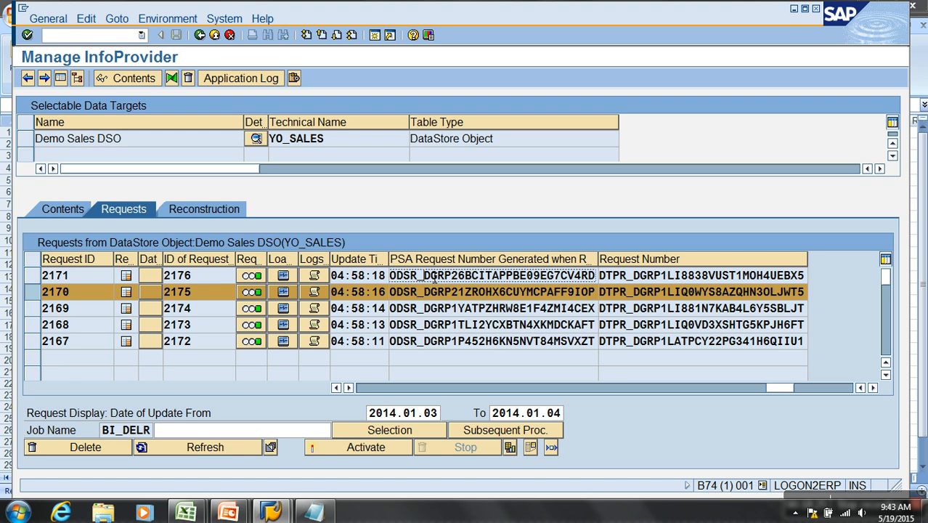
key("ctrl+y")
left_click_drag(434, 277, 444, 301)
key("ctrl+c")
- Display the change log filtered by the two copied request numbers, examine its records, and return to the request list
left_click(50, 210)
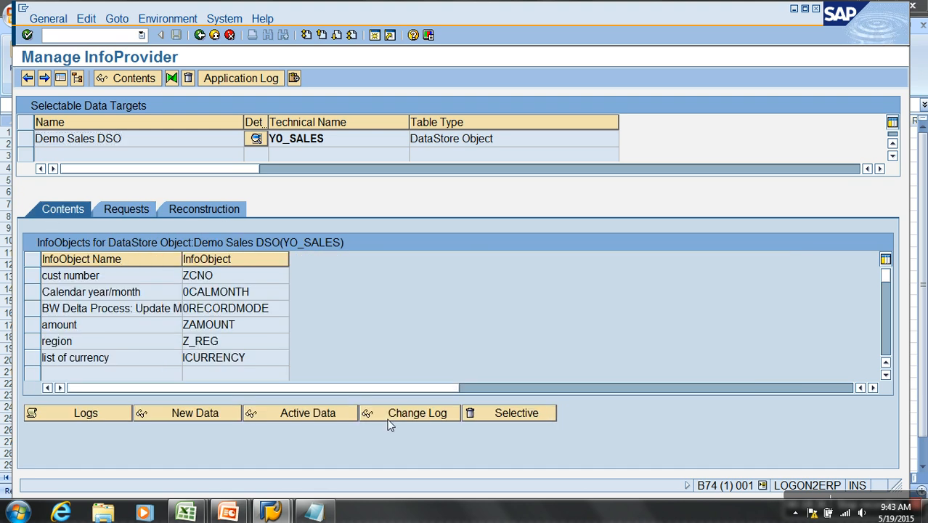
left_click(382, 412)
left_click(557, 121)
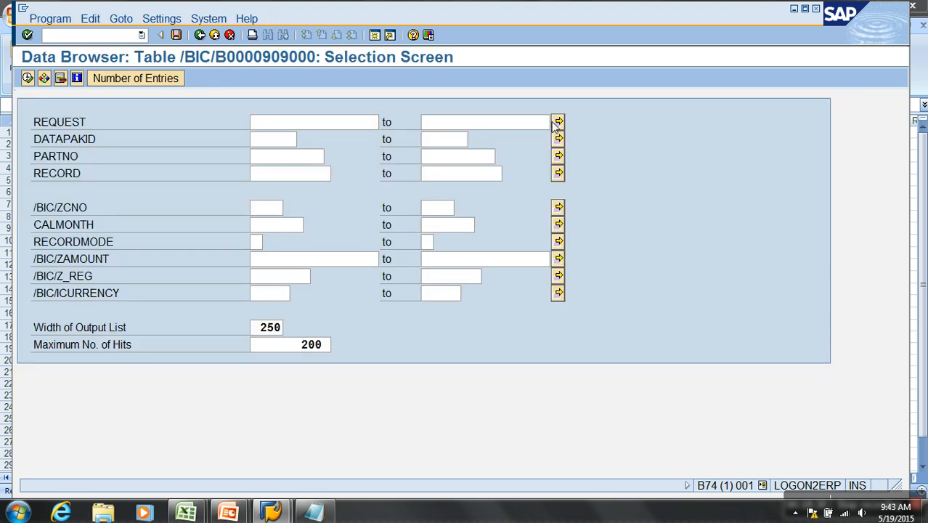
key("shift+F12")
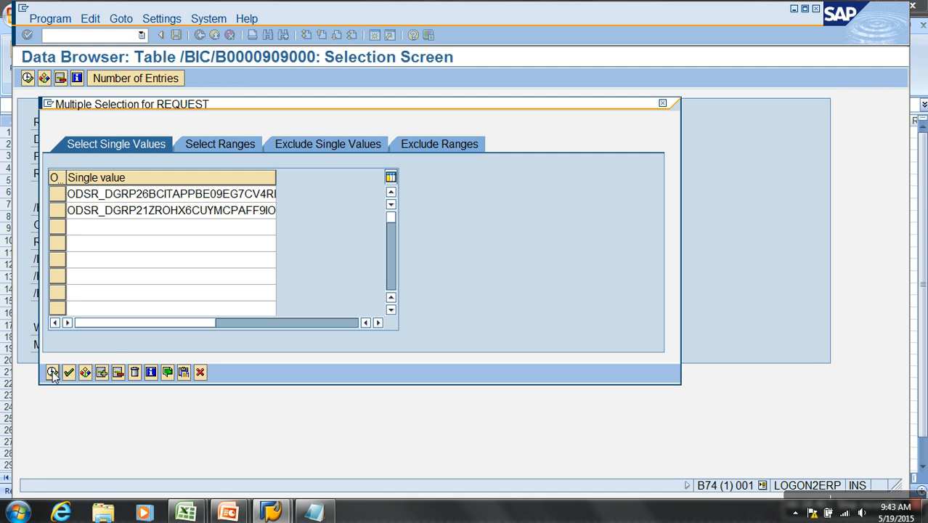
left_click(52, 372)
left_click(26, 78)
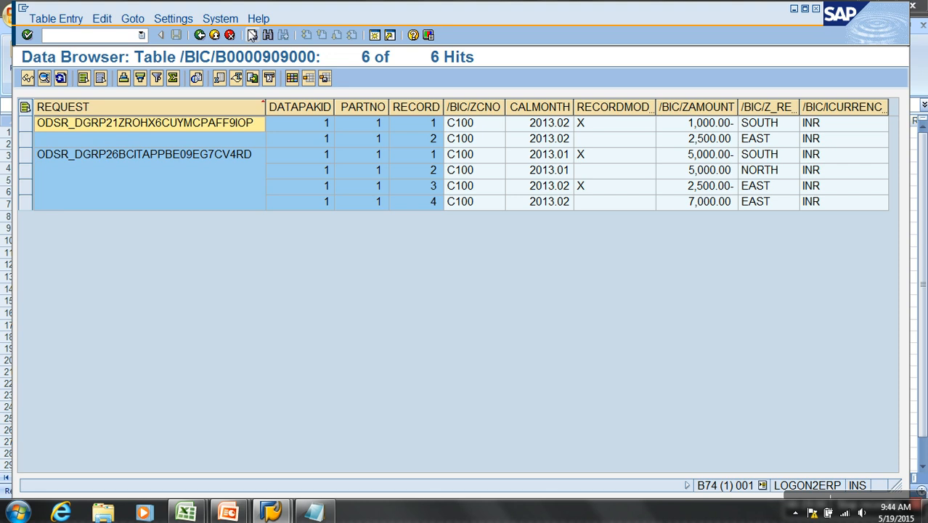
left_click(200, 35)
left_click(199, 35)
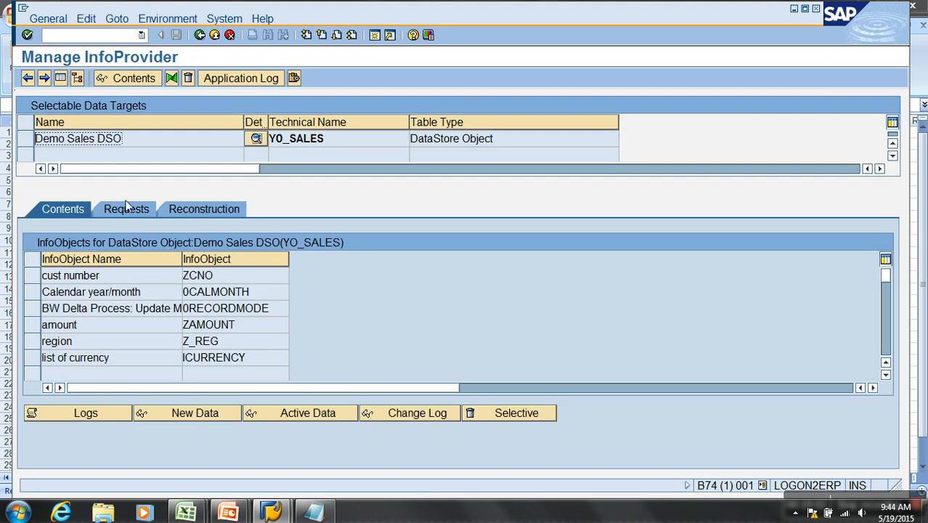
left_click(123, 209)
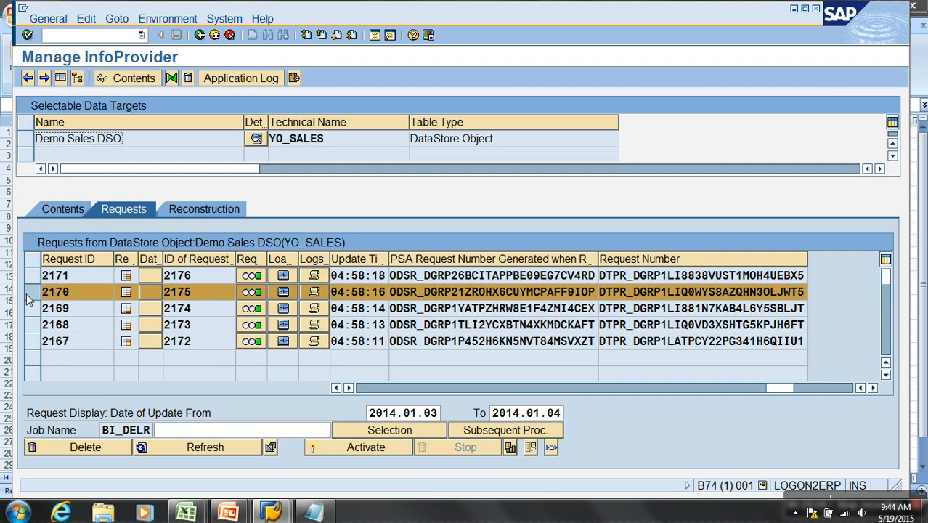
- Delete request 2170 from the DSO and agree to roll back all requests activated with it, including 2171
left_click(96, 446)
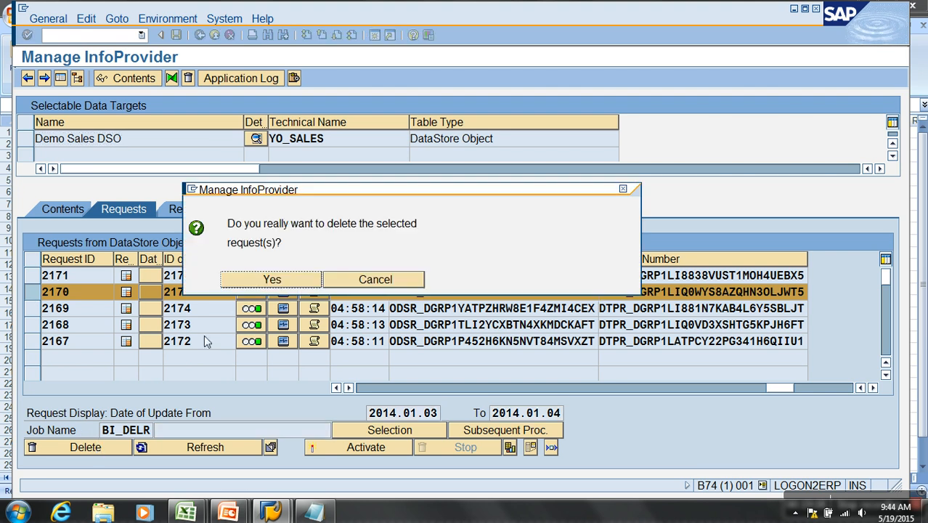
left_click(260, 282)
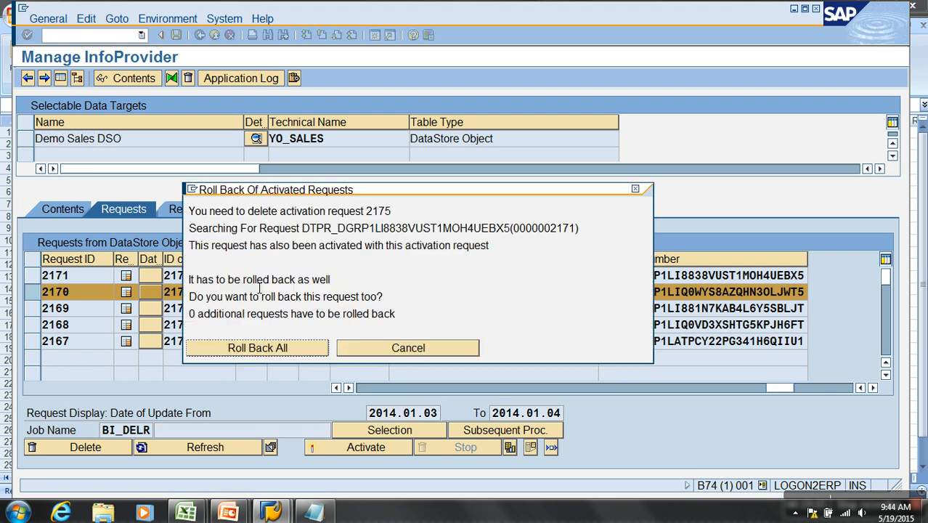
left_click(279, 349)
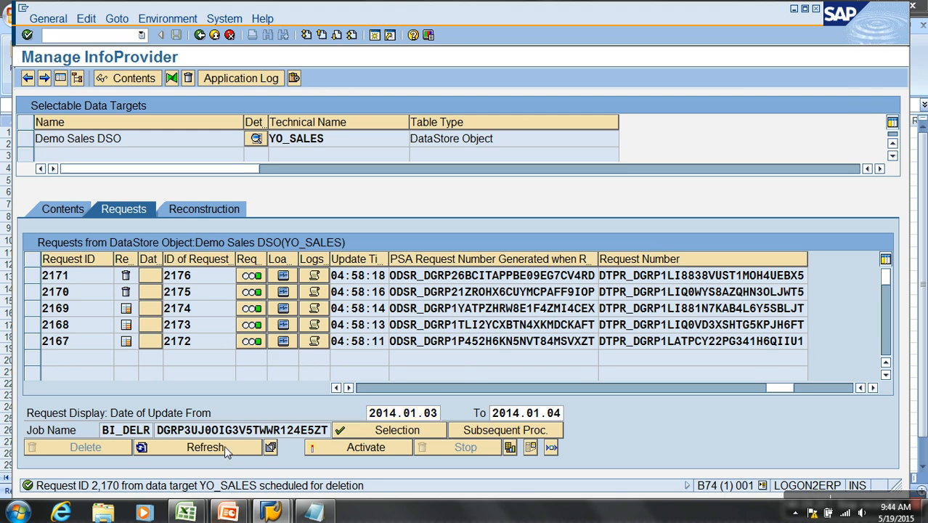
- Refresh the DSO request list to check the progress of the scheduled deletion
left_click(196, 446)
left_click(93, 457)
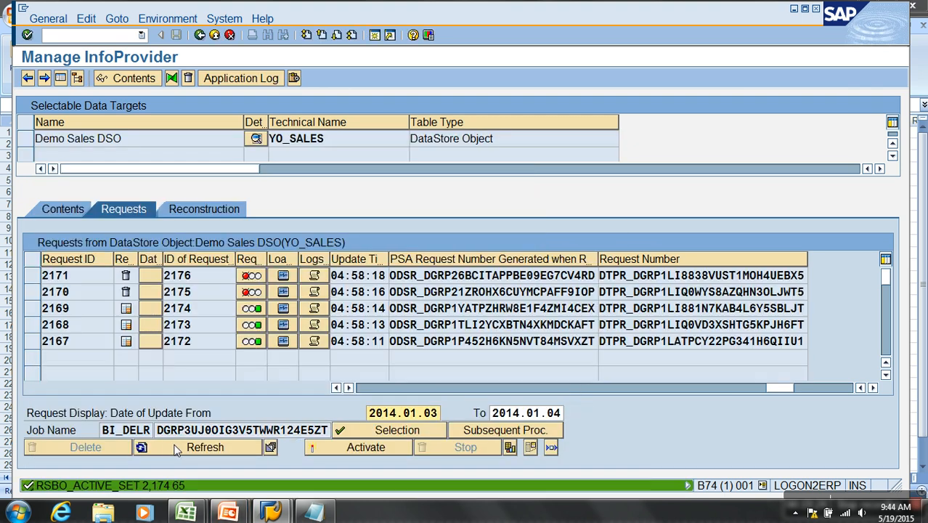
left_click(193, 447)
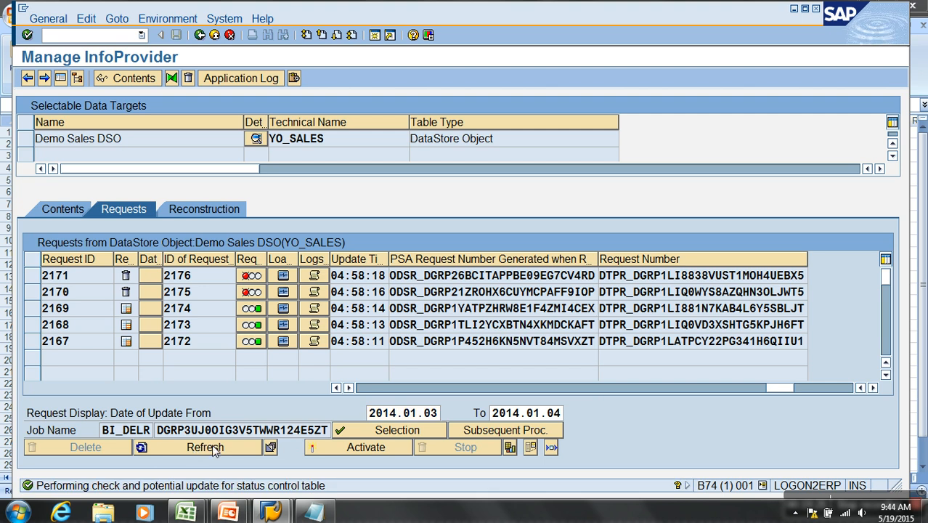
- Look up the deletion job's status in the job overview, then return to the DSO and refresh its request list
left_click(270, 448)
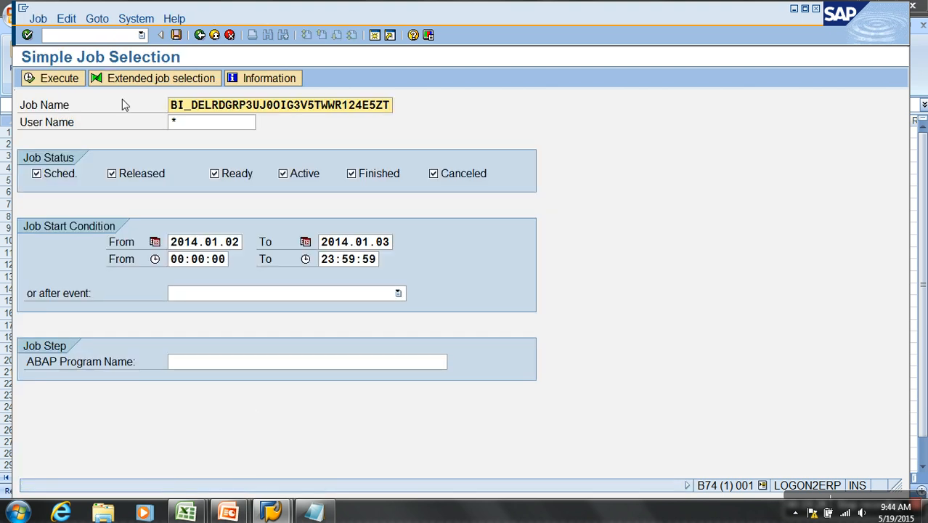
left_click(200, 35)
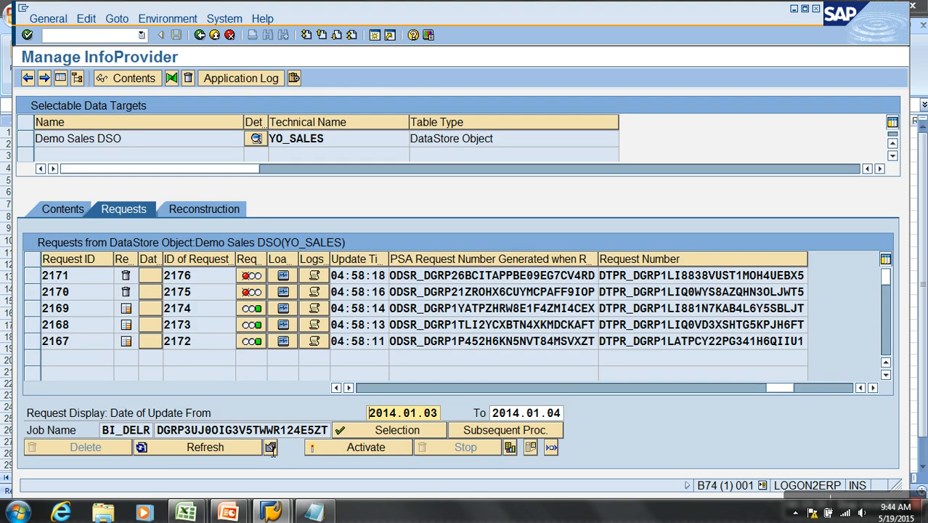
left_click(270, 447)
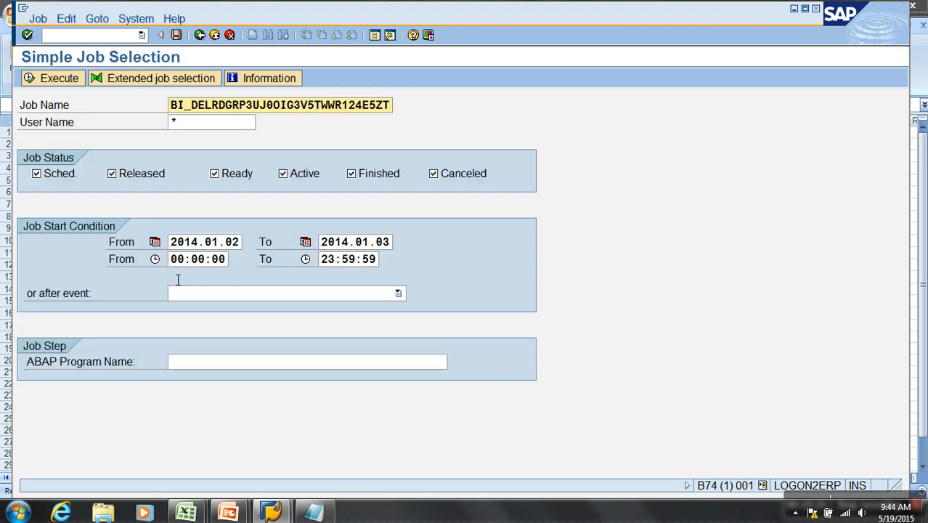
left_click(58, 78)
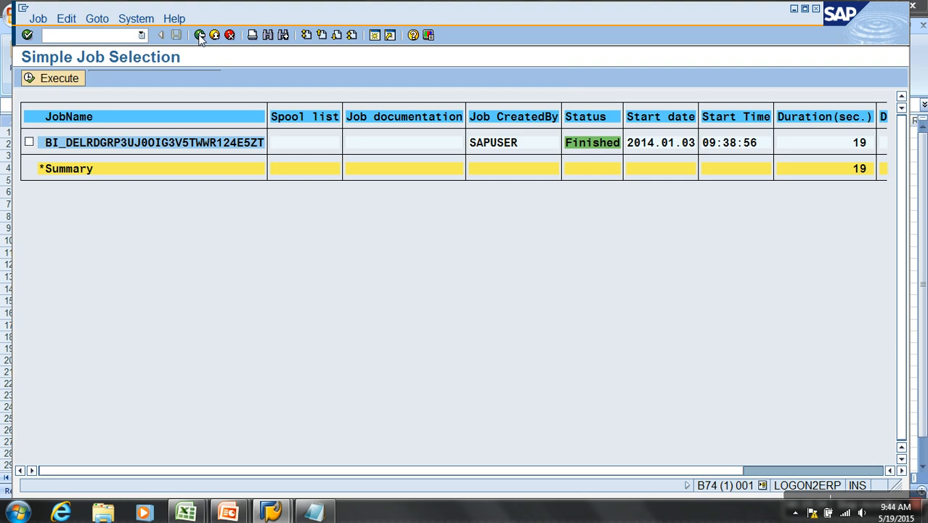
left_click(199, 35)
left_click(200, 35)
left_click(204, 446)
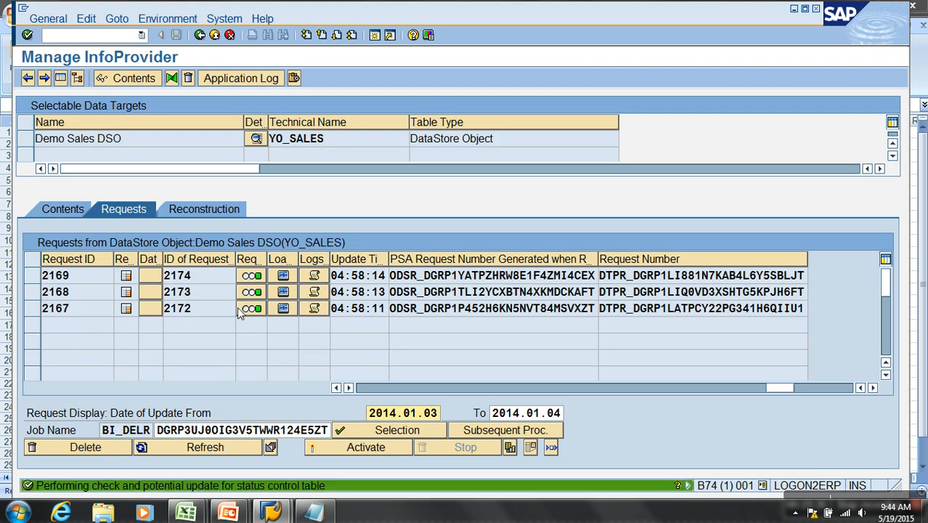
- Display the DSO's change log filtered by the two copied request numbers, examine its records, and return to the DSO's management
left_click(82, 210)
left_click(414, 412)
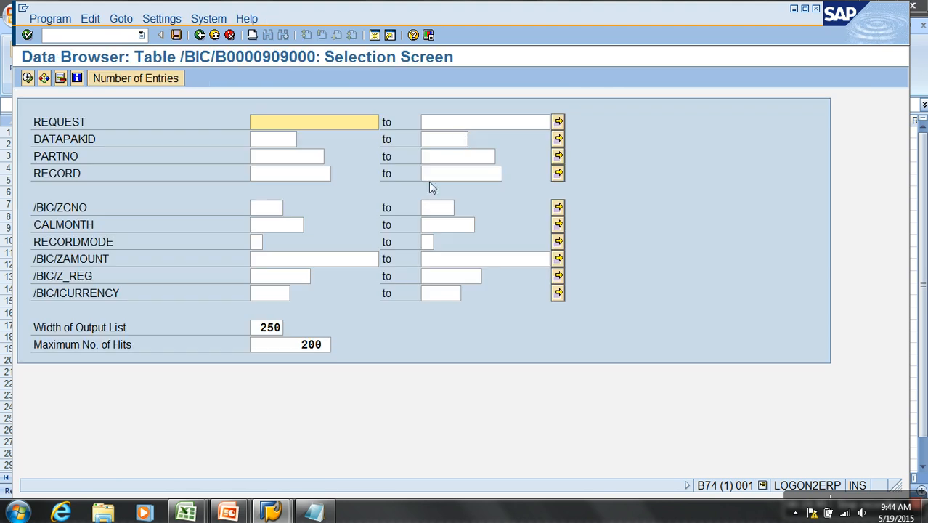
left_click(557, 122)
key("shift+F12")
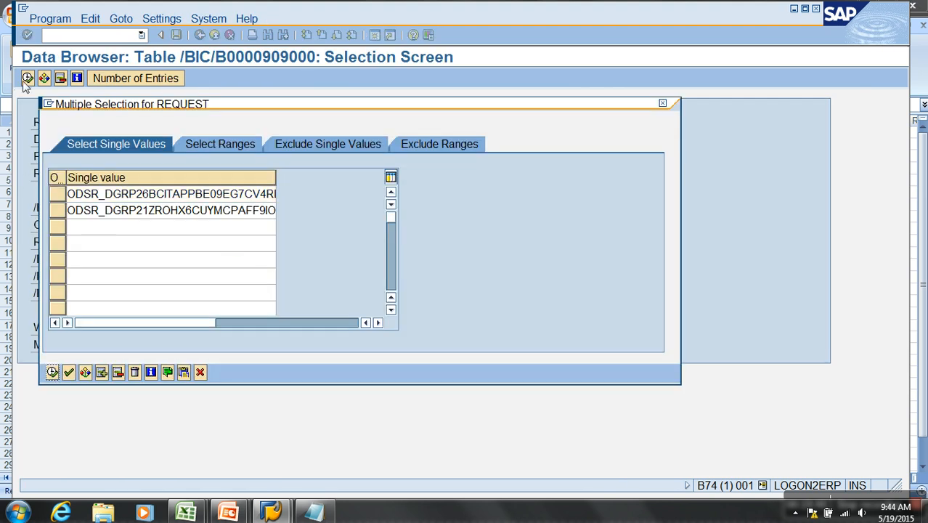
left_click(52, 372)
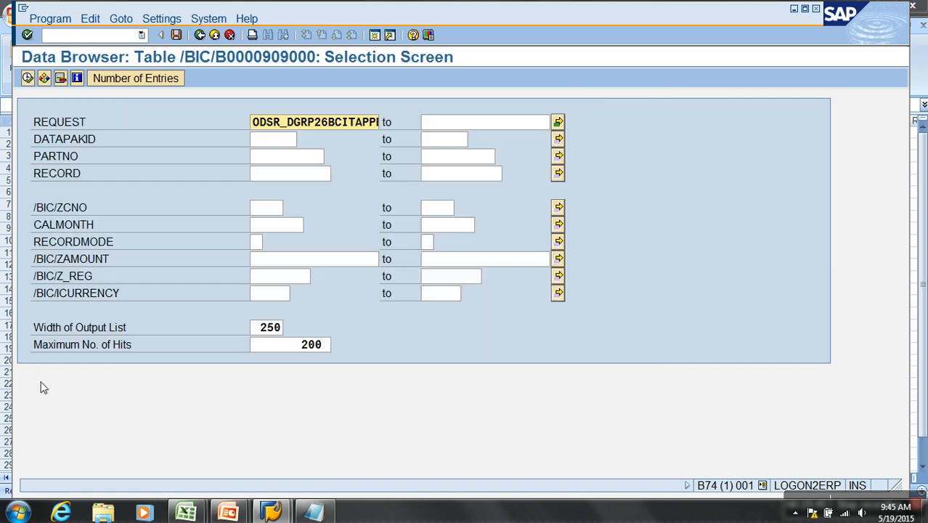
left_click(28, 77)
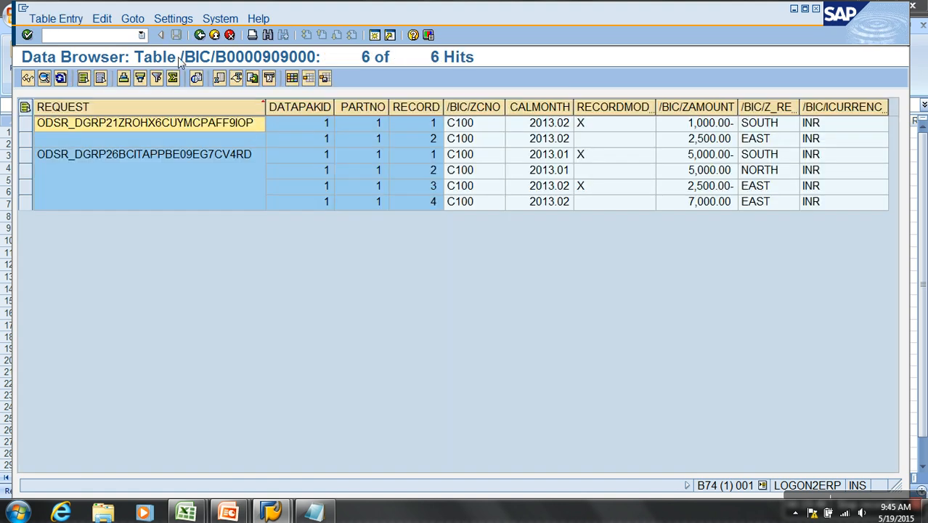
left_click(200, 35)
left_click(200, 35)
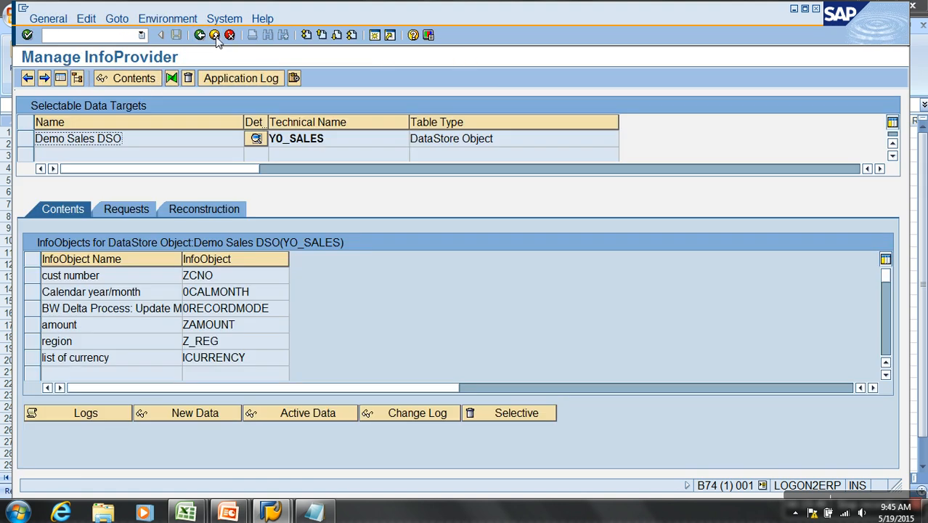
- Leave the DSO's management and restart the Data Warehousing Workbench with transaction RSA1
left_click(200, 35)
type("/NTRSA1")
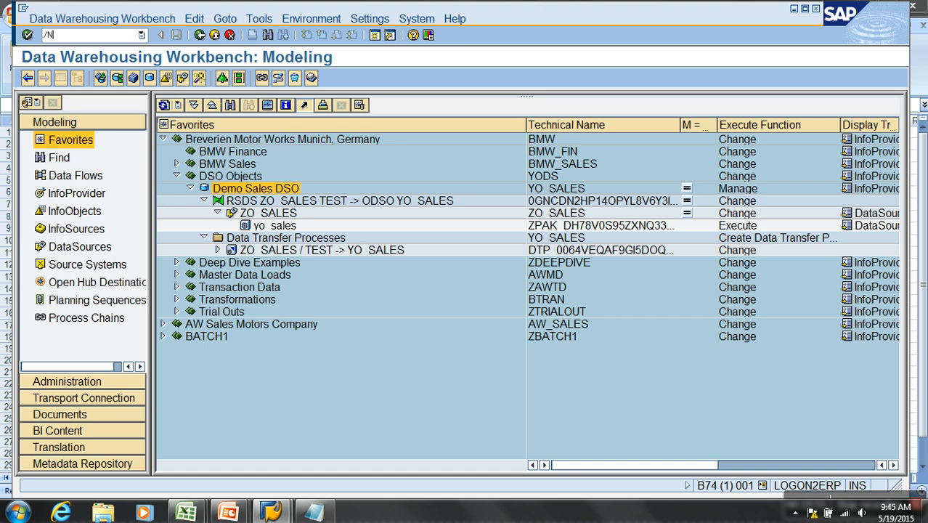
key("BackSpace")
key("BackSpace")
type("RSA1")
key("Return")
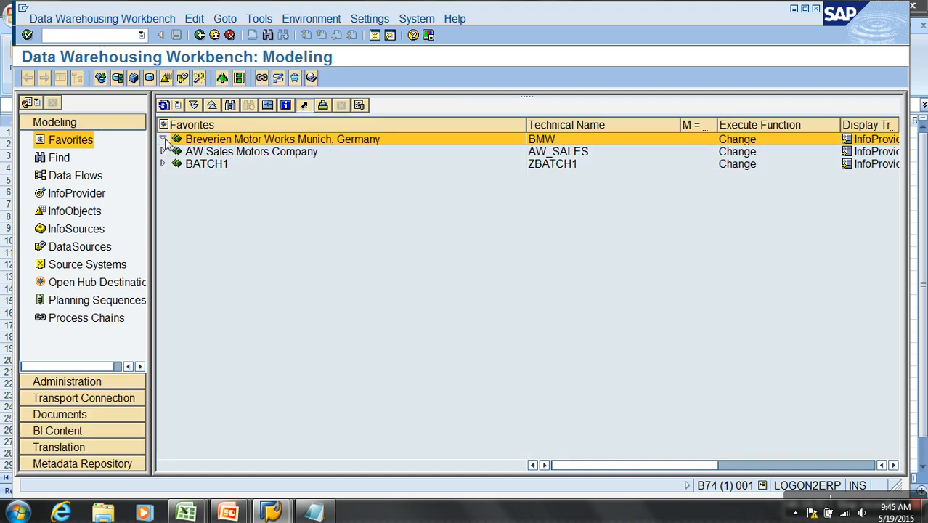
- Open the management of Demo Sales DSO under DSO Objects and hide the navigation tree
left_click(163, 139)
left_click(176, 177)
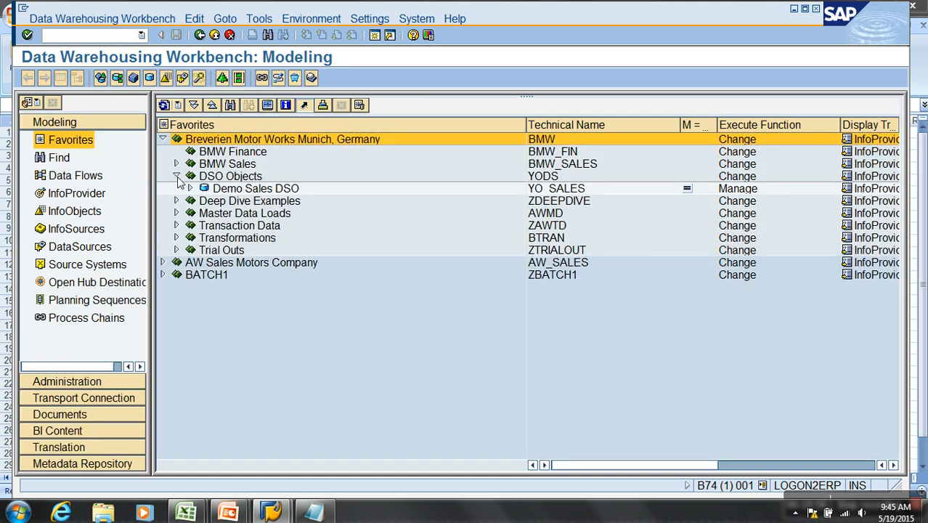
right_click(242, 188)
left_click(294, 352)
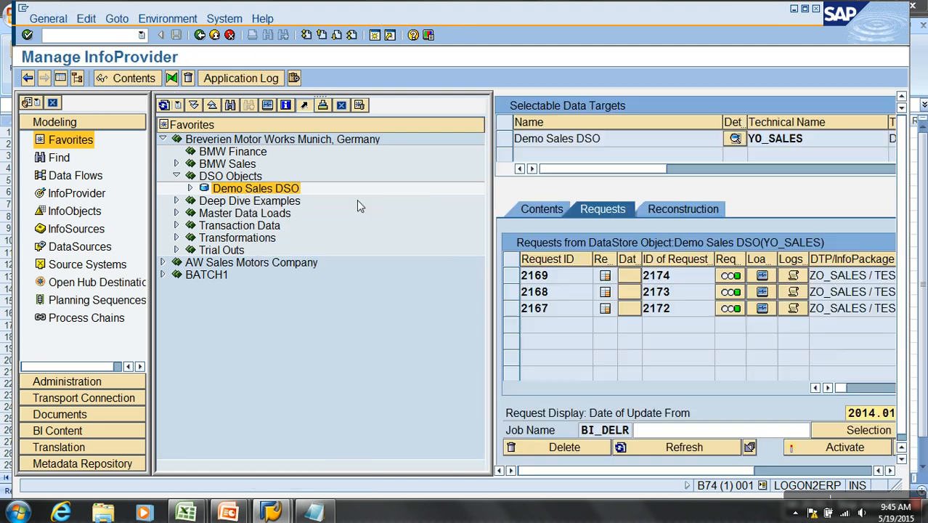
left_click(78, 78)
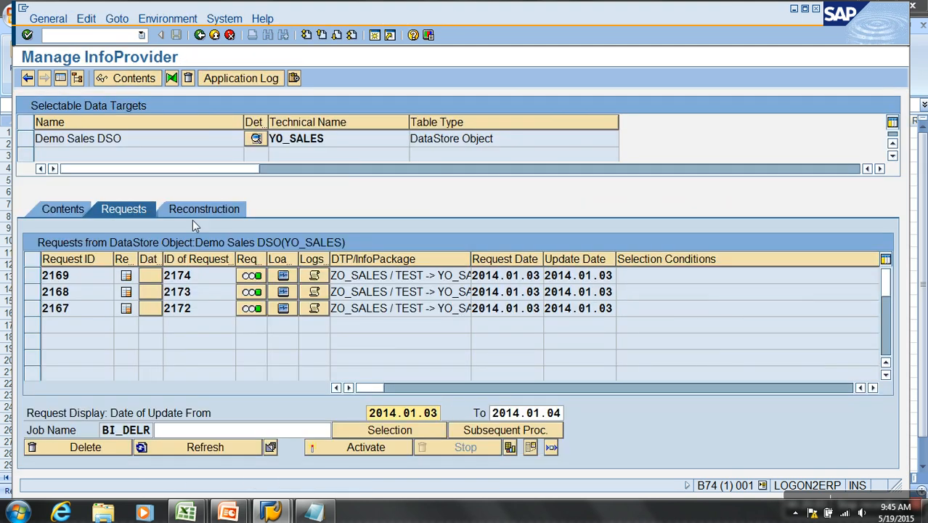
- Recheck the change log for the two copied request numbers, then return to the DSO's contents
left_click(74, 208)
left_click(398, 411)
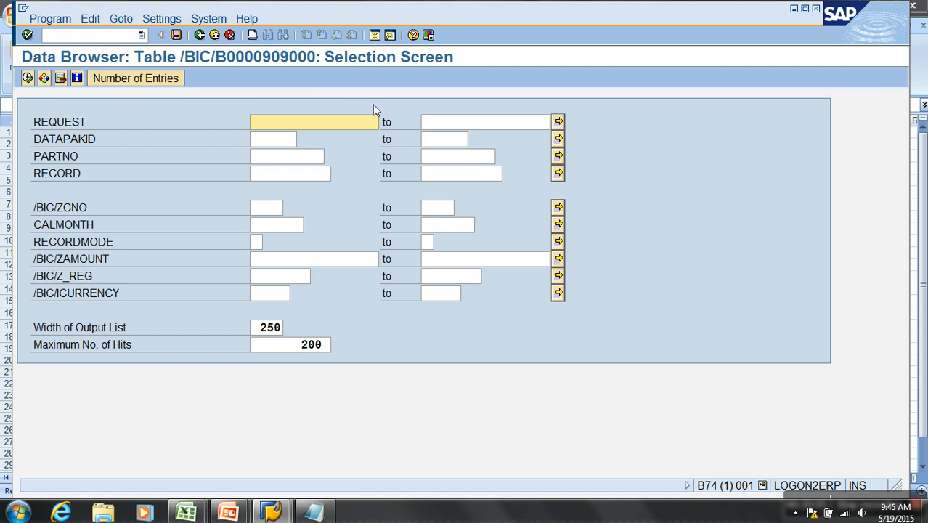
left_click(558, 122)
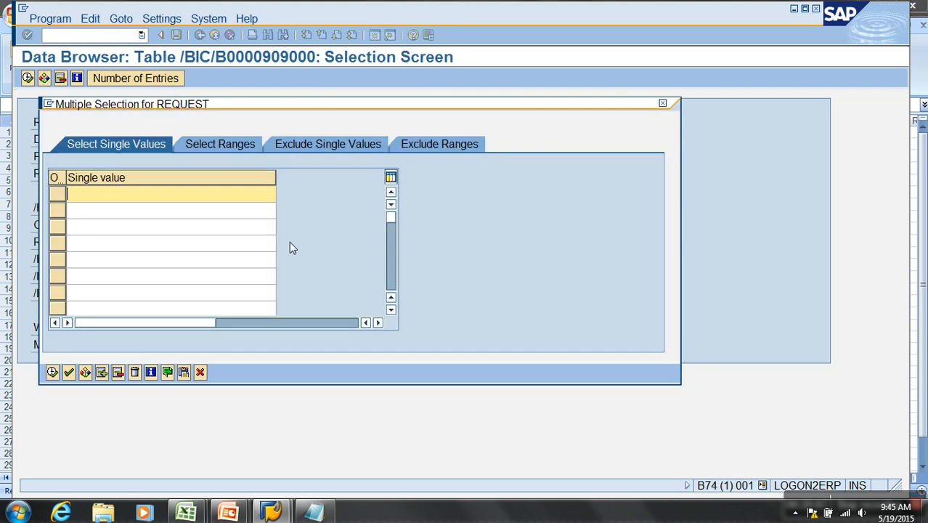
key("ctrl+v")
left_click(51, 372)
left_click(25, 78)
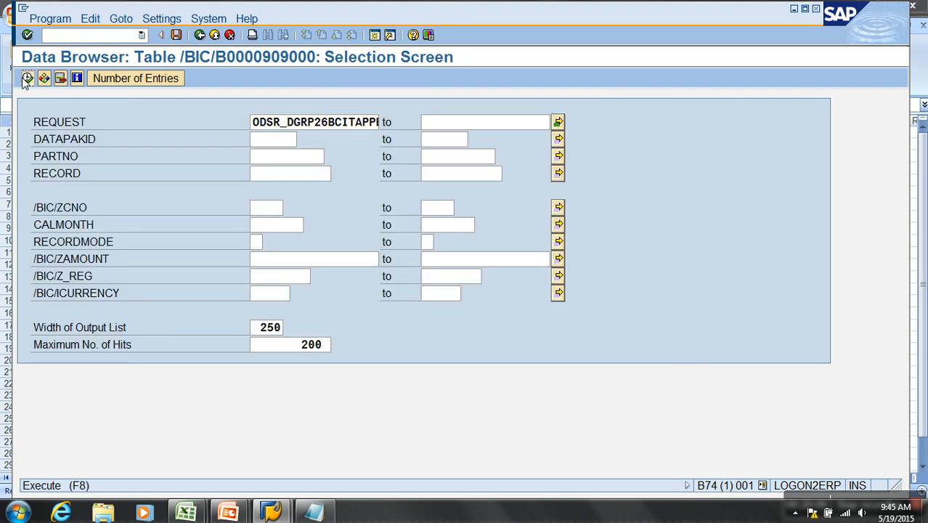
left_click(200, 36)
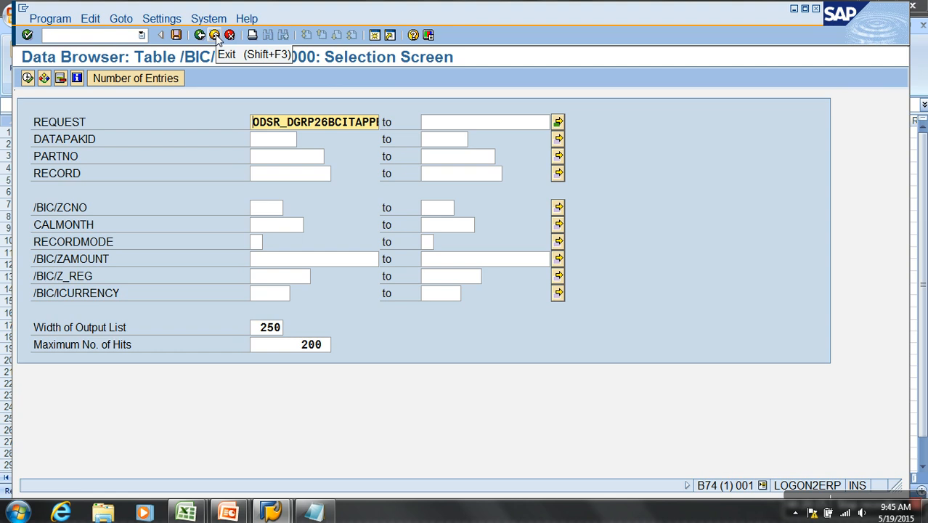
left_click(198, 36)
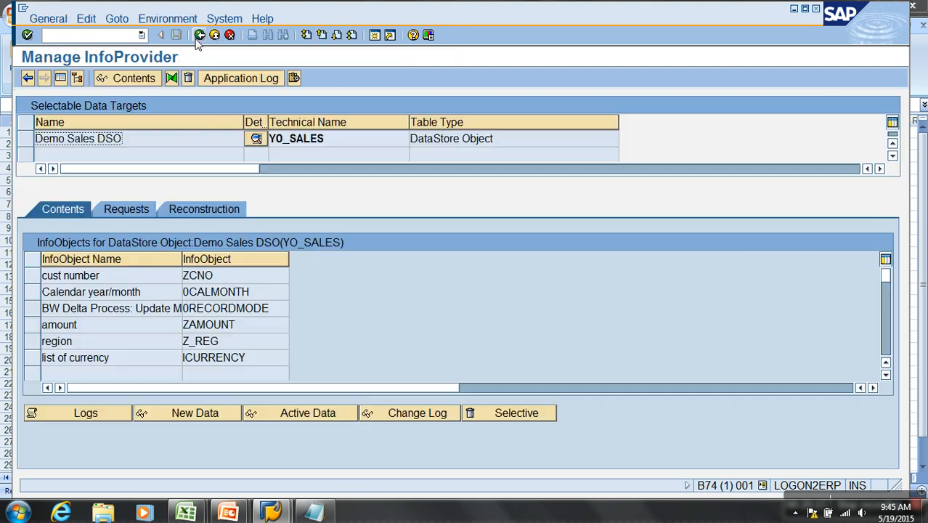
- Display the DSO's active data and compare it with the Set 2 and Set 3 rows in the DSO Document workbook
left_click(287, 417)
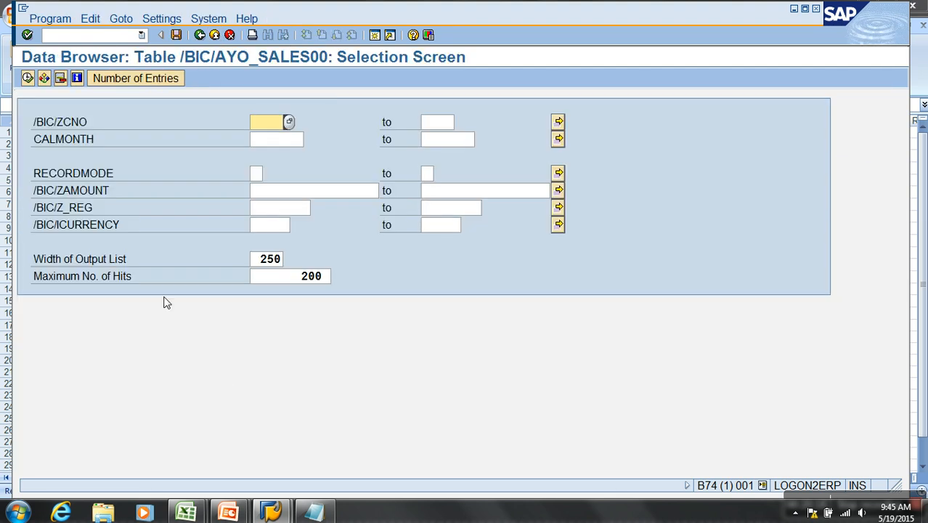
left_click(28, 79)
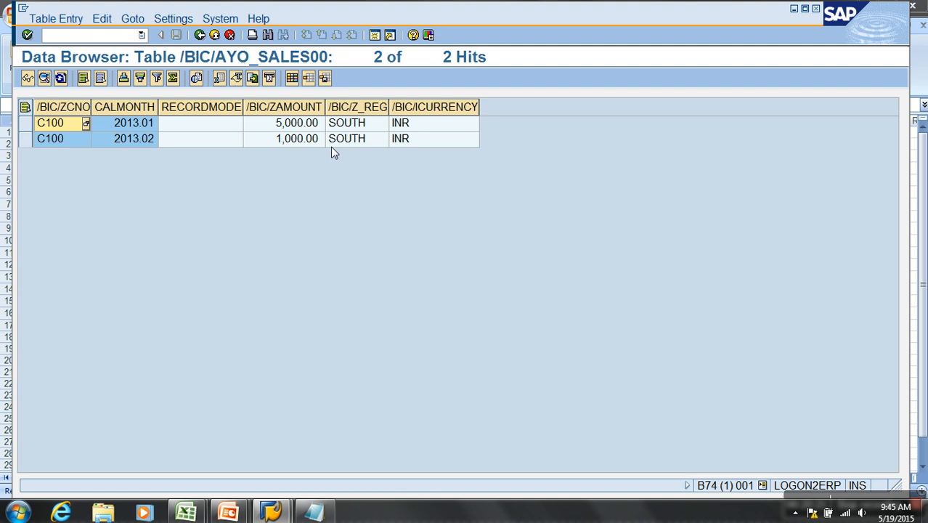
mouse_move(186, 512)
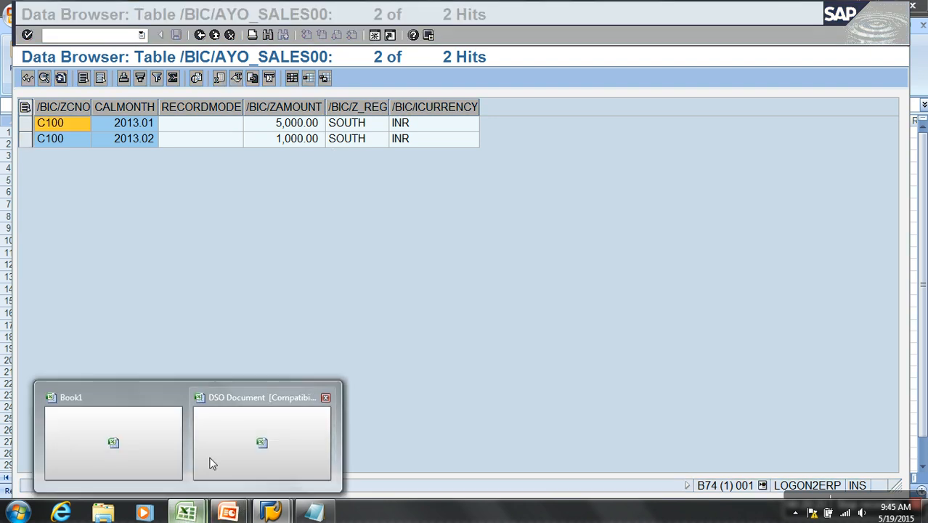
left_click(222, 455)
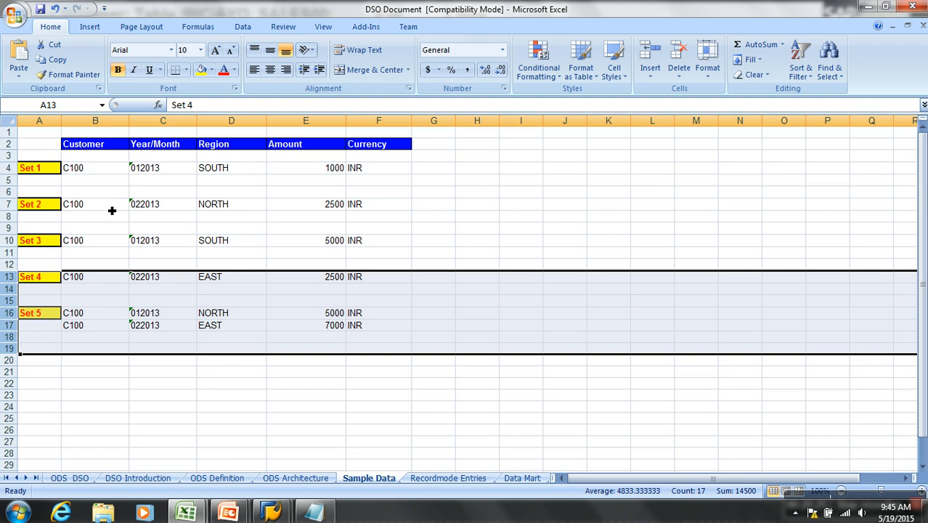
left_click_drag(140, 207, 357, 205)
left_click_drag(167, 246, 390, 247)
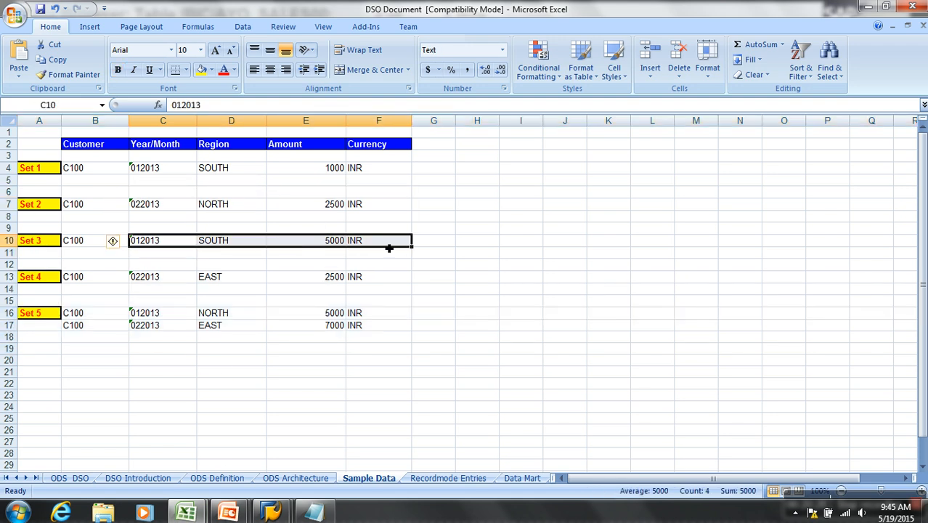
key("alt+Tab")
left_click(143, 140)
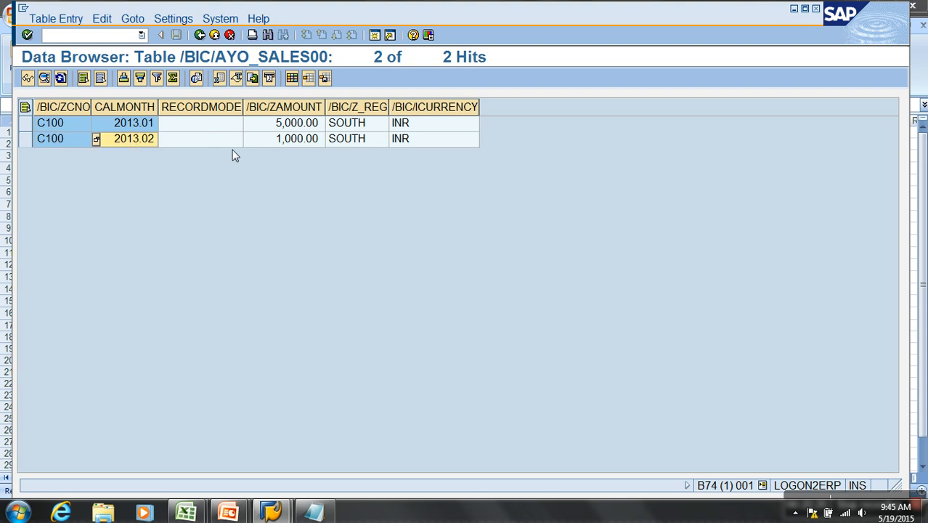
left_click(356, 139)
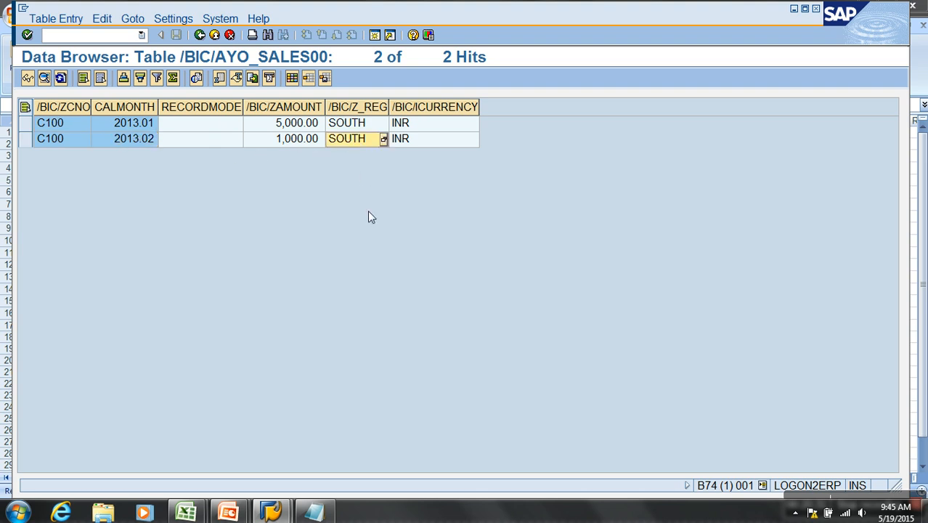
- Switch to the DSO Document workbook and change the region of Set 2 to SOUTH
key("alt+Tab")
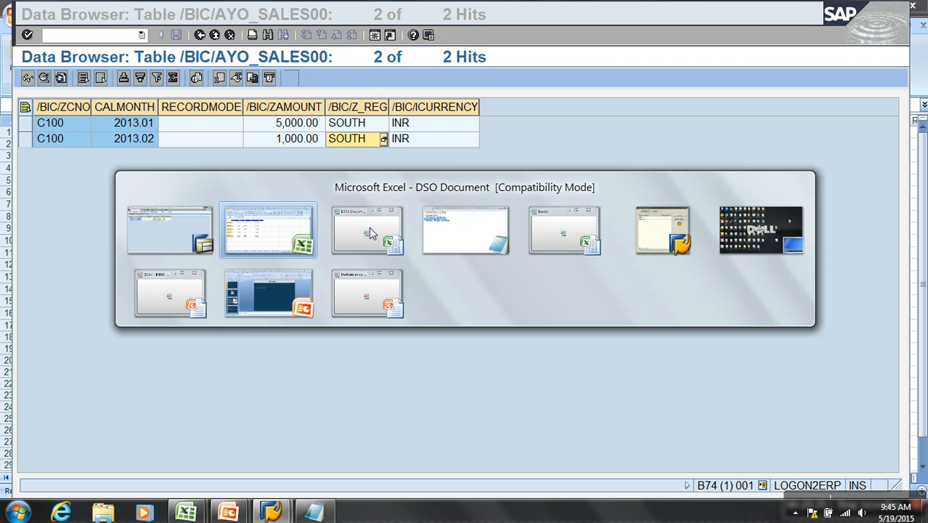
left_click(218, 245)
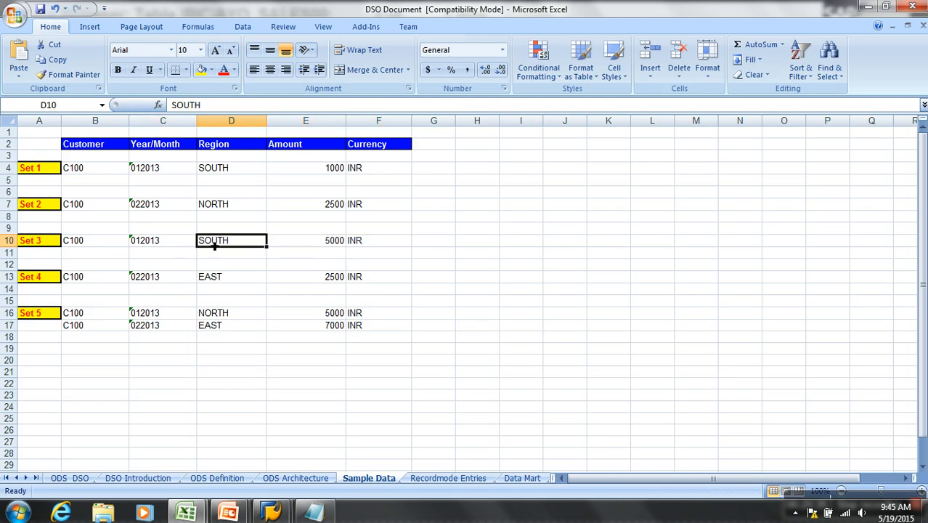
left_click(234, 209)
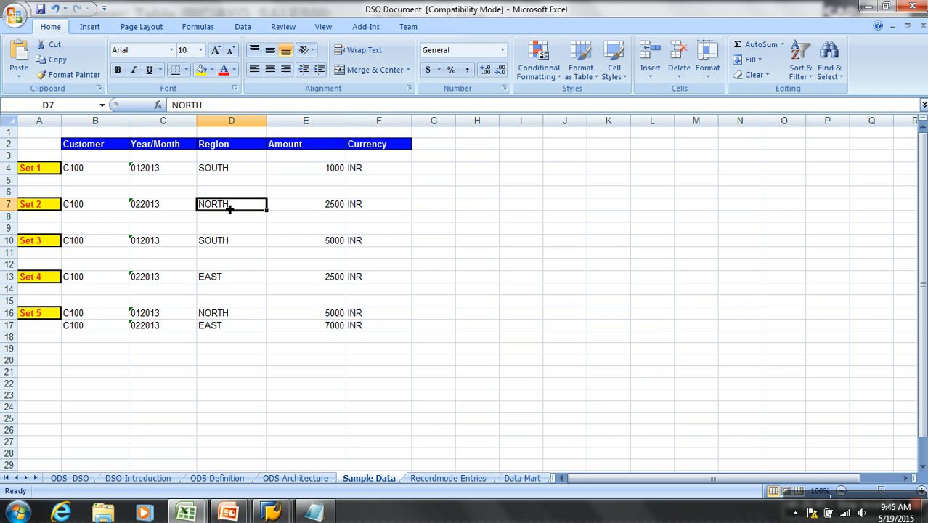
type("SOUTH")
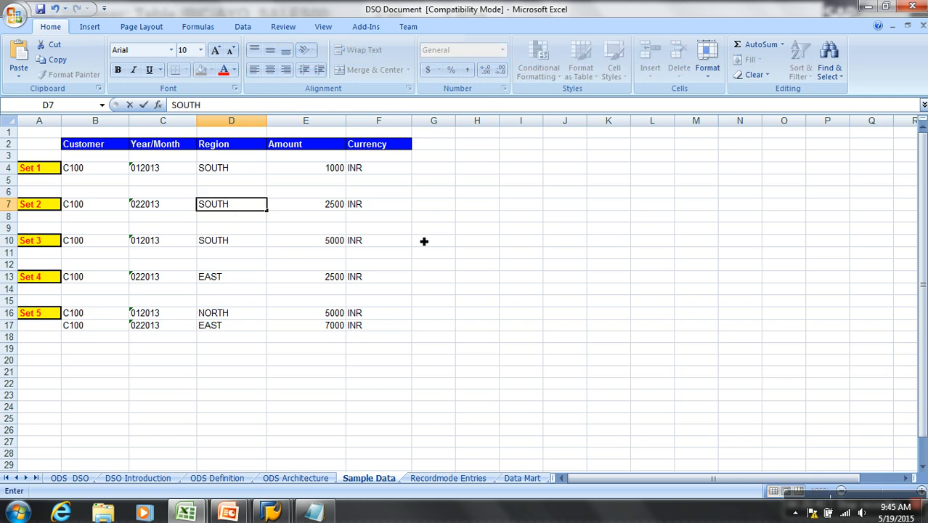
left_click(484, 255)
- Compare the Set 2 and Set 3 rows with the months, regions and amounts in the DSO's active data
left_click_drag(87, 209, 336, 210)
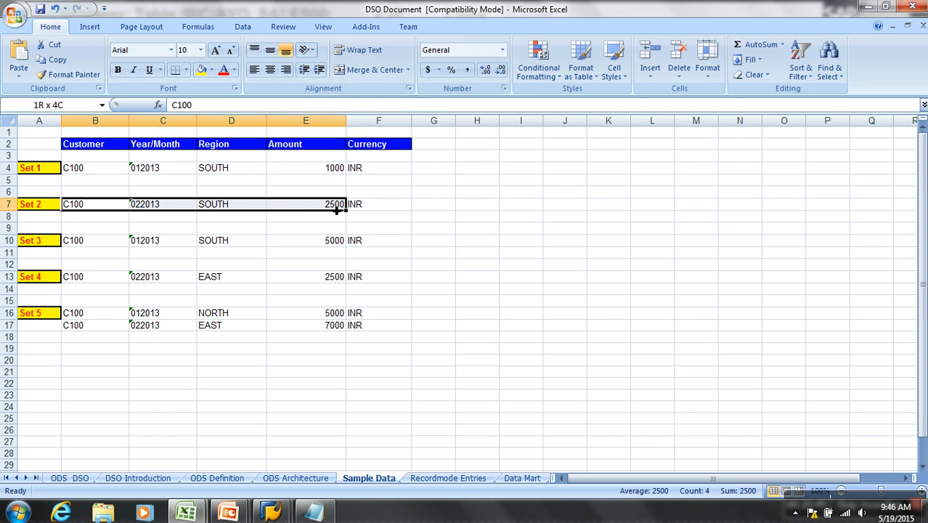
left_click_drag(87, 244, 373, 245)
key("alt+Tab")
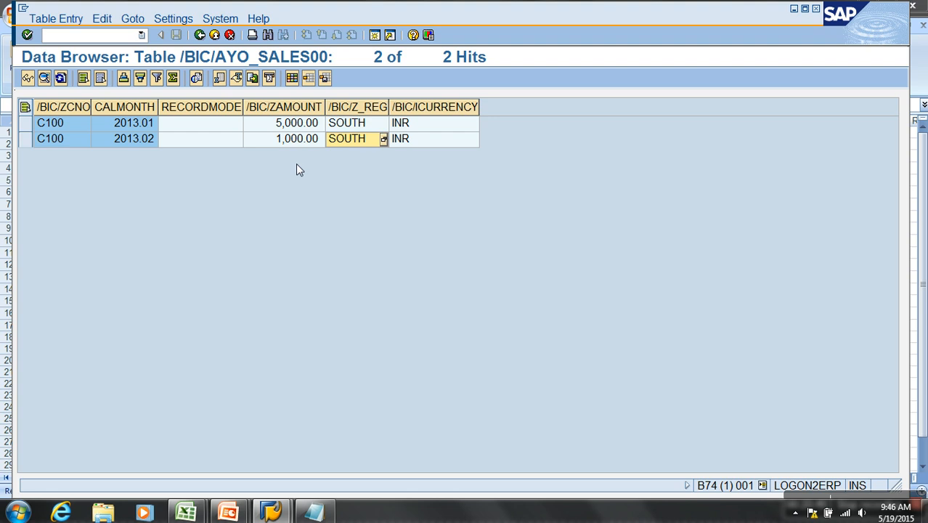
left_click(142, 128)
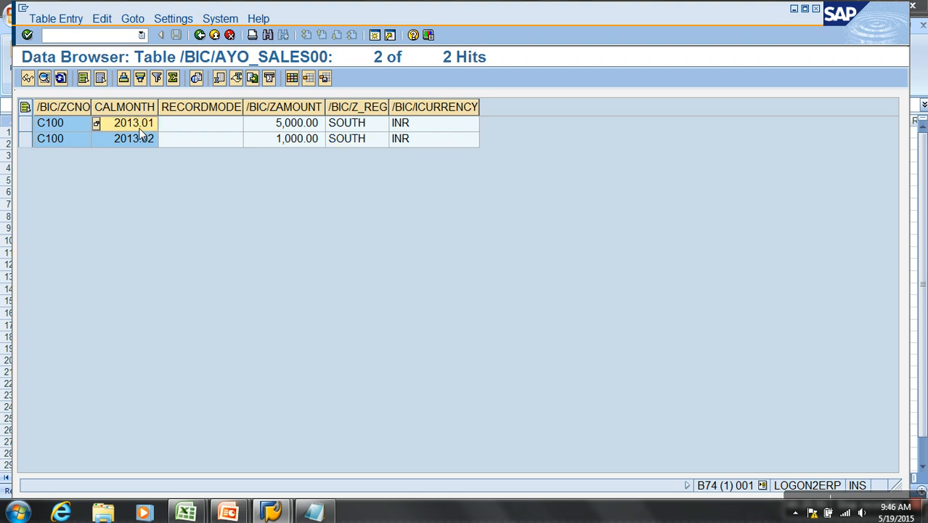
left_click(358, 128)
left_click(280, 127)
left_click(359, 143)
left_click(310, 142)
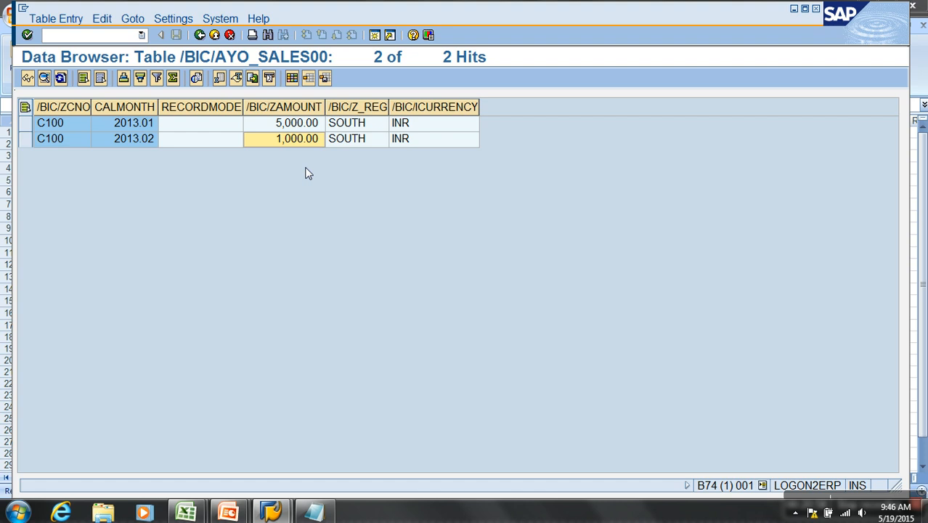
- Leave the active data and open the data transfer process ZO_SALES / TEST -> YO_SALES under Demo Sales DSO
left_click(199, 35)
left_click(214, 35)
left_click(214, 36)
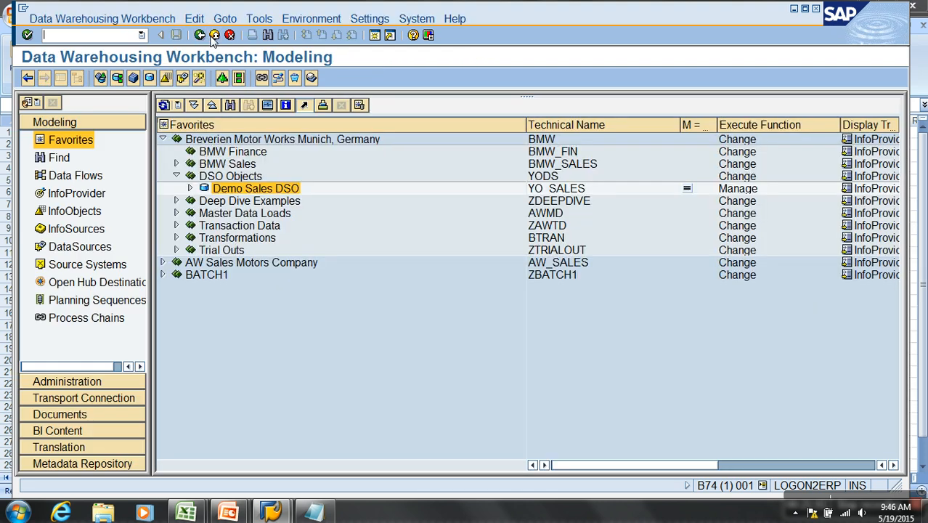
right_click(268, 190)
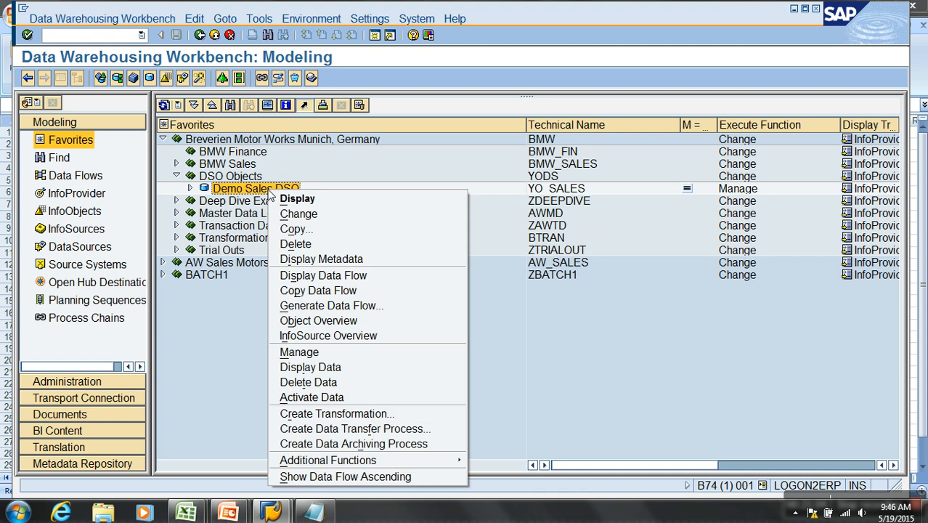
left_click(234, 357)
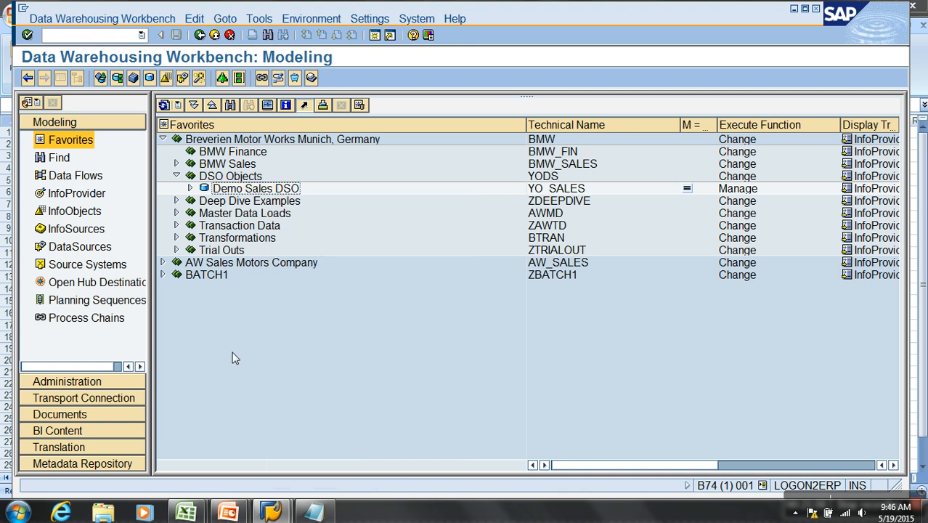
left_click(190, 188)
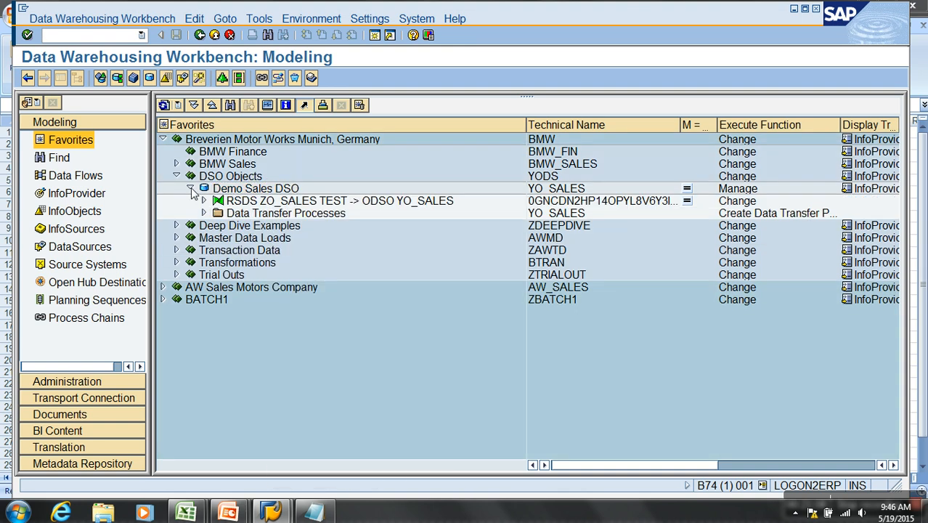
left_click(204, 213)
left_click(294, 226)
double_click(294, 228)
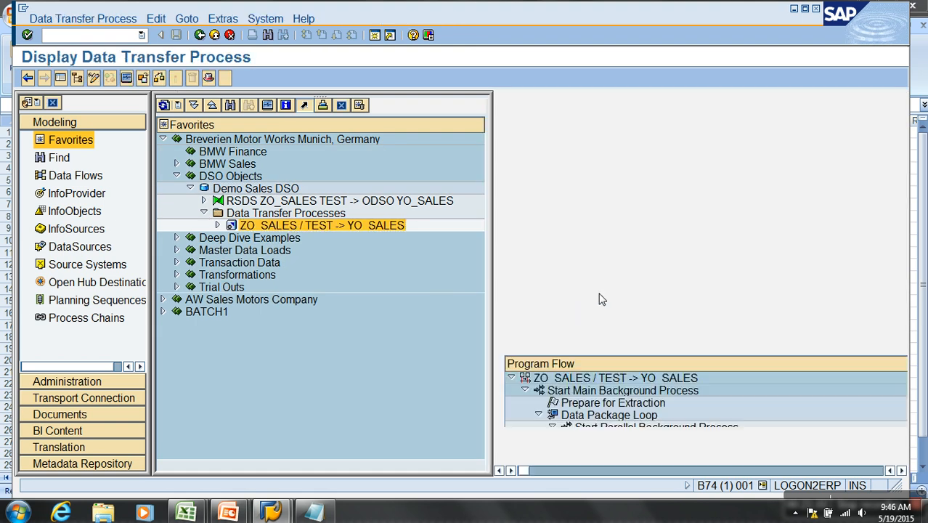
- Execute the data transfer process ZO_SALES / TEST -> YO_SALES without displaying the request monitor
left_click(60, 77)
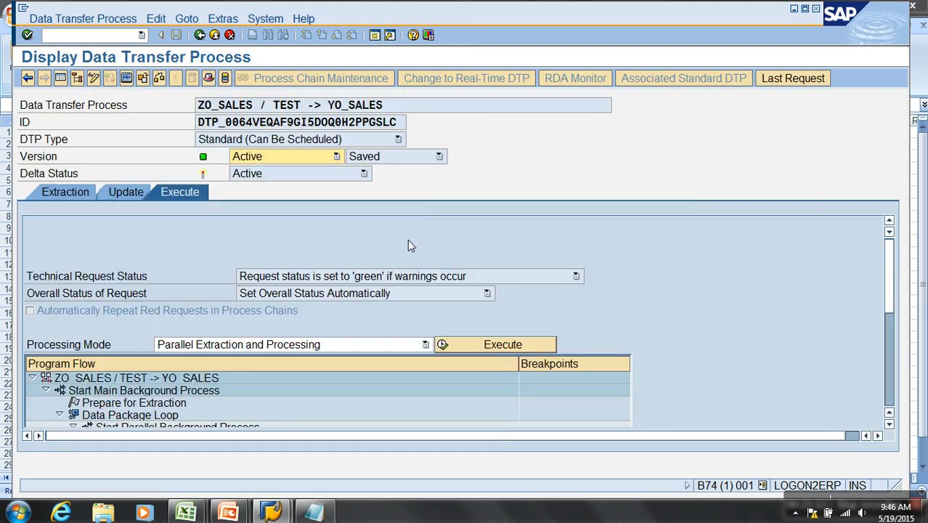
left_click(508, 349)
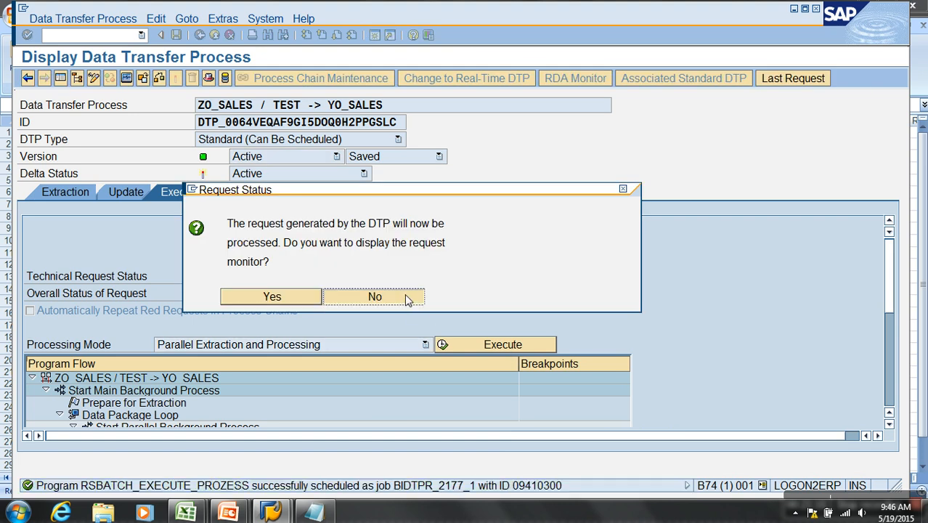
left_click(404, 293)
- Return to the modeling tree, open the management view of Demo Sales DSO and refresh its requests list
left_click(214, 35)
left_click(247, 187)
right_click(247, 188)
left_click(297, 340)
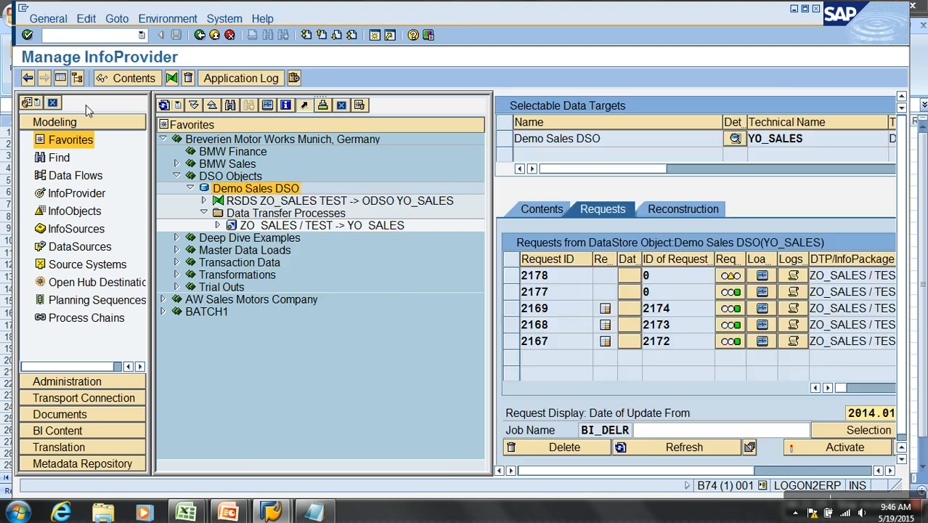
left_click(61, 78)
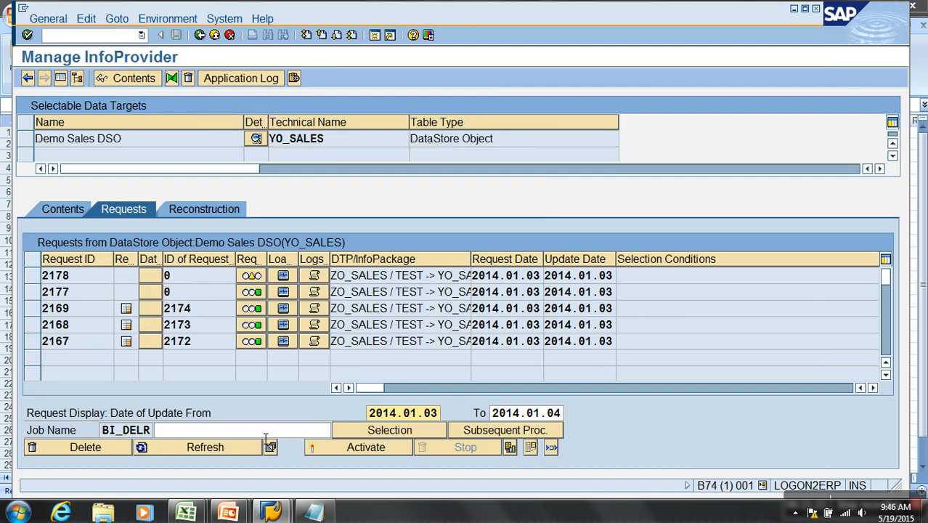
left_click(227, 450)
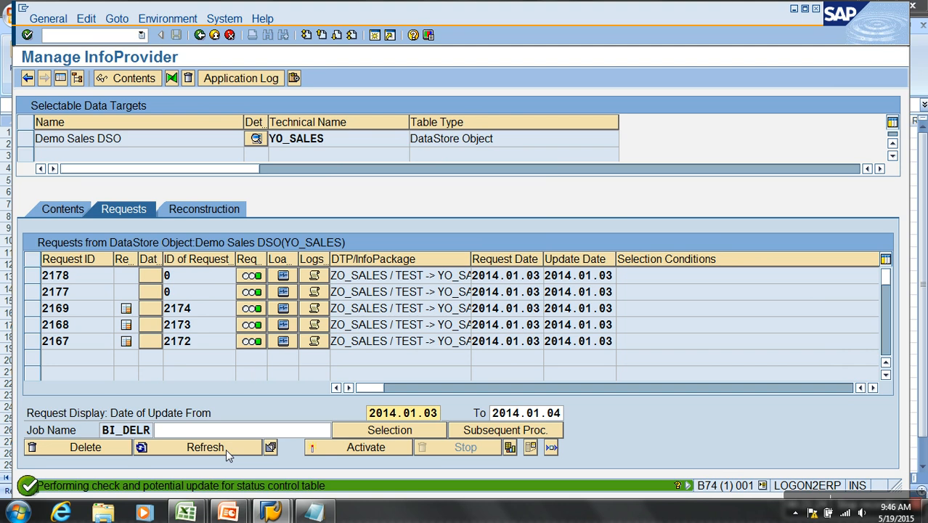
left_click(324, 448)
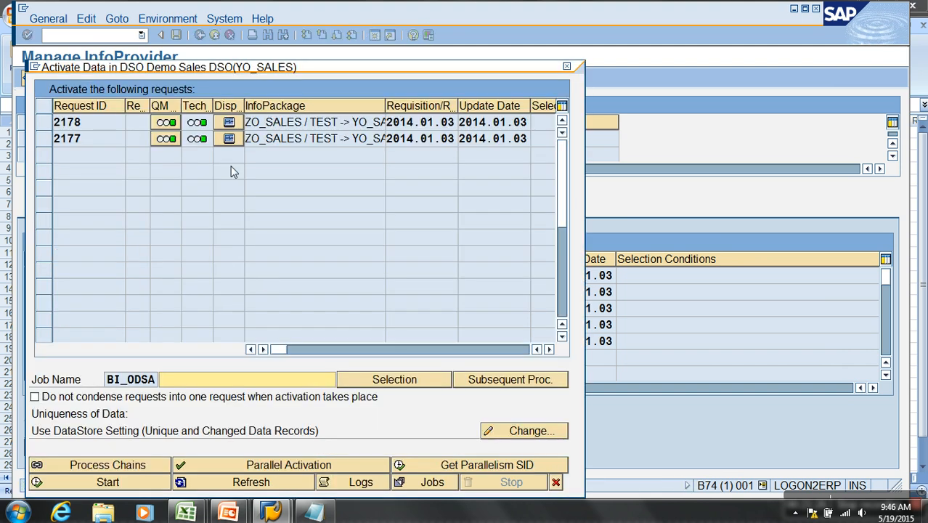
left_click_drag(228, 68, 350, 8)
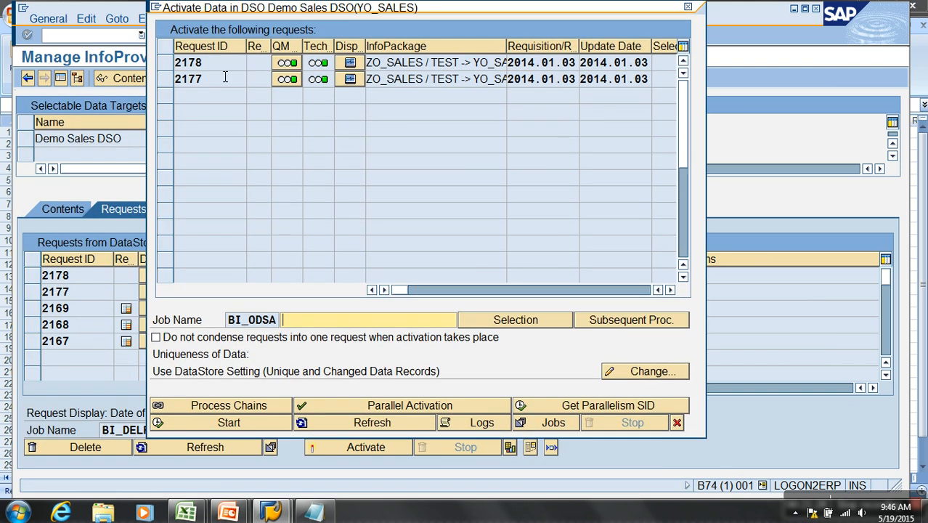
left_click_drag(166, 80, 169, 67)
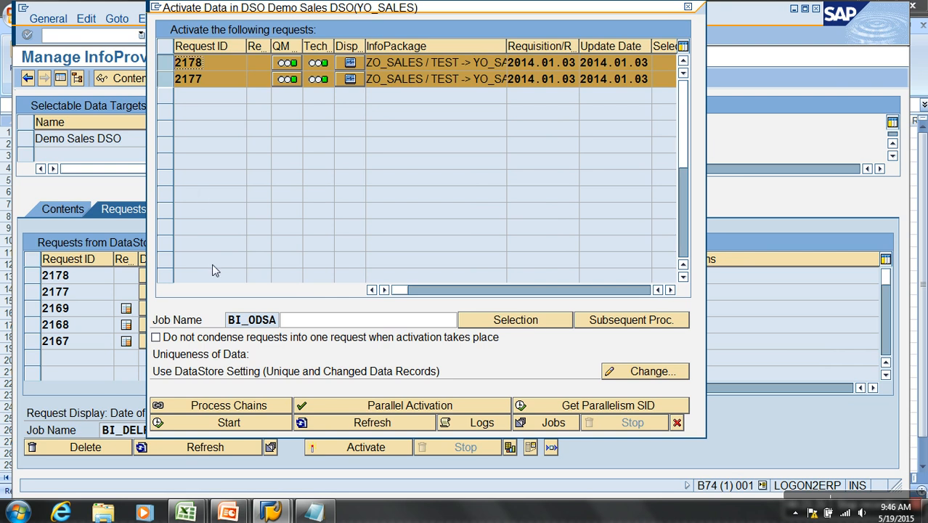
left_click(676, 423)
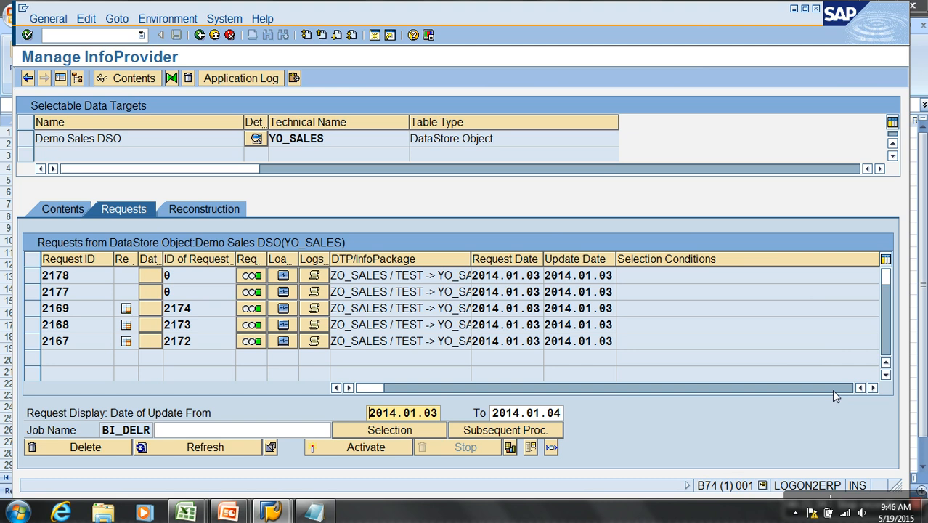
- Examine the PSA request numbers generated for requests 2169, 2168 and 2167 in the requests list
left_click(831, 389)
left_click(860, 388)
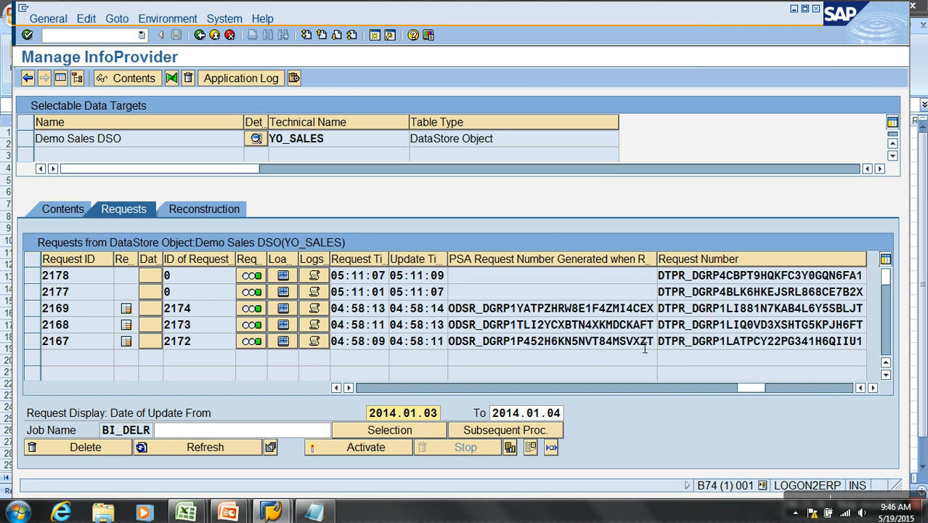
left_click_drag(594, 314, 656, 315)
left_click_drag(566, 329, 661, 334)
left_click_drag(606, 345, 680, 346)
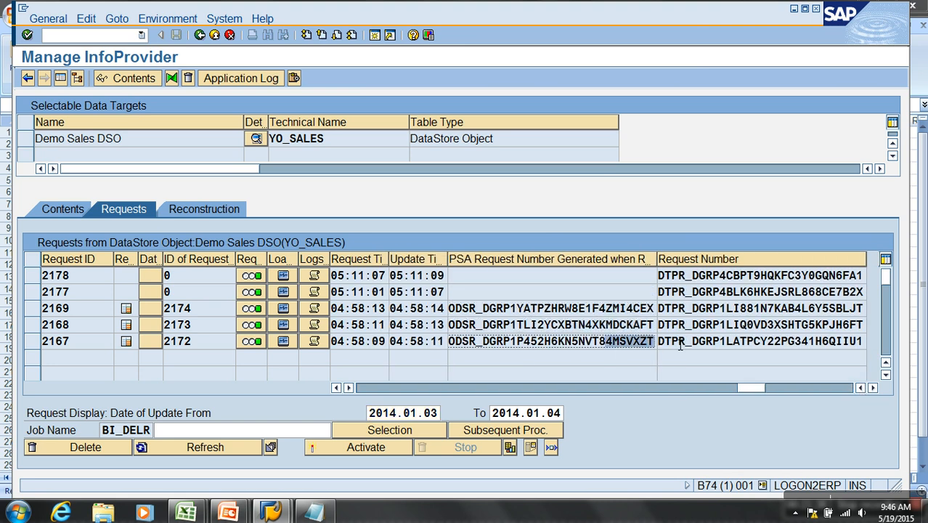
- Activate requests 2178 and 2177 together, leaving them condensed into one request, and close the activation dialog
left_click(319, 447)
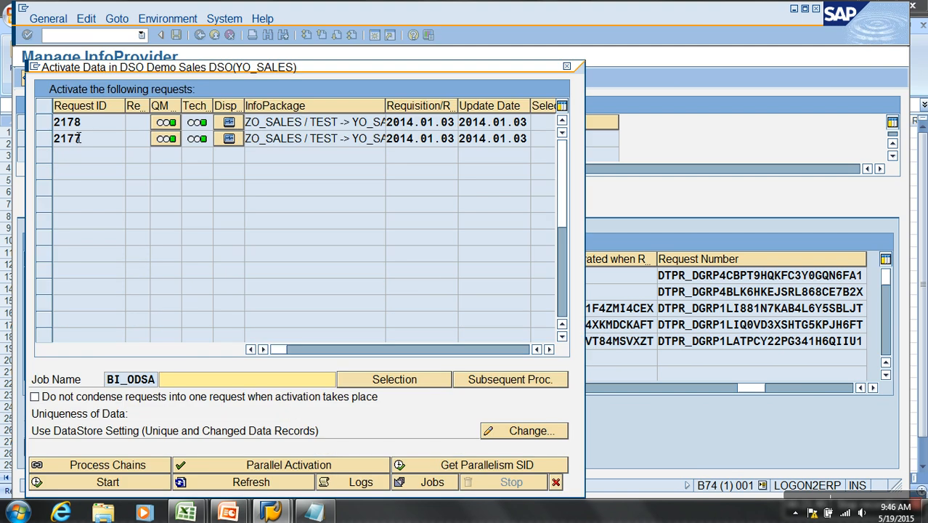
left_click(44, 138)
left_click(45, 123, "ctrl")
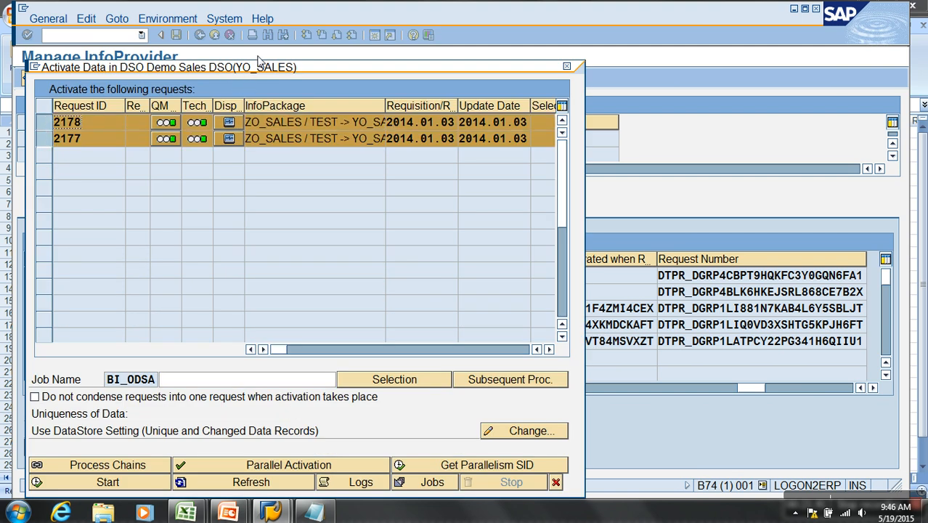
left_click_drag(263, 68, 372, 8)
left_click(257, 425)
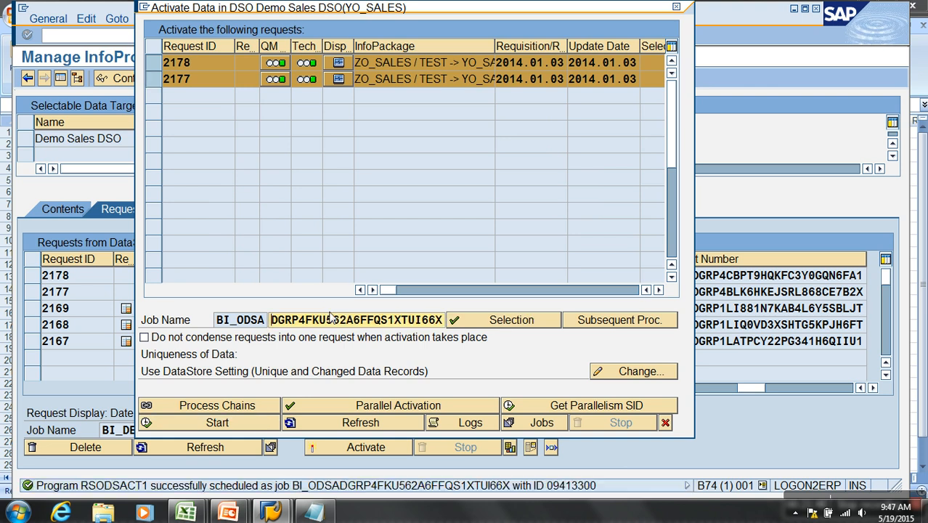
left_click(665, 423)
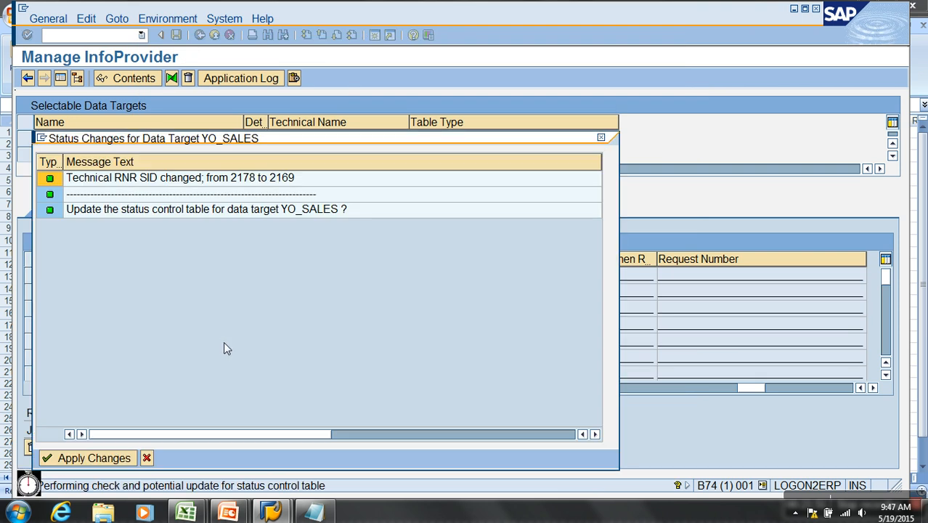
- Refresh the DSO's requests list repeatedly until the activation of requests 2178 and 2177 has finished
left_click(100, 457)
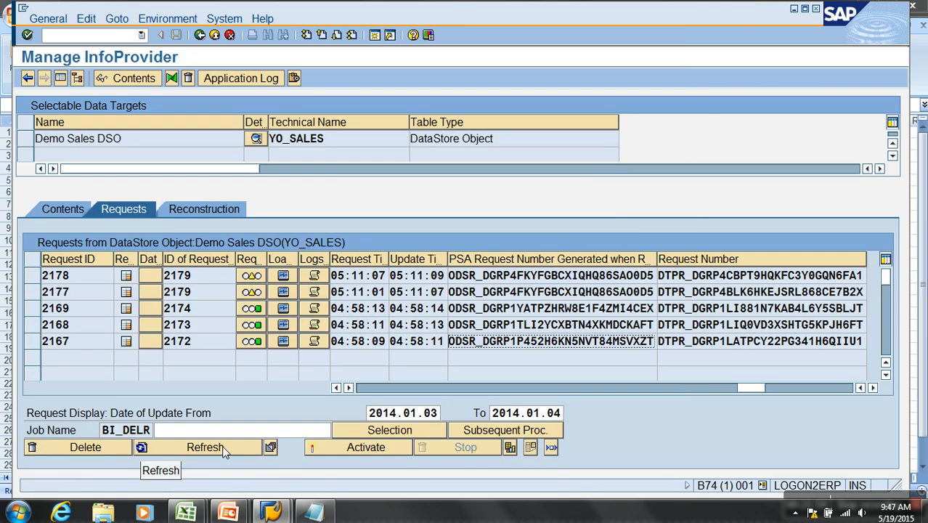
left_click(206, 448)
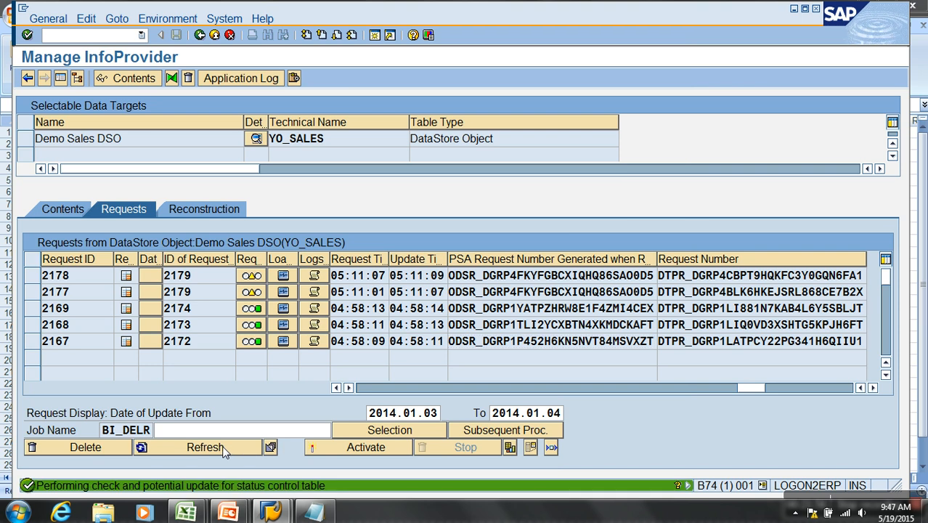
left_click(223, 447)
left_click(223, 447)
left_click(222, 447)
left_click(204, 449)
left_click(205, 449)
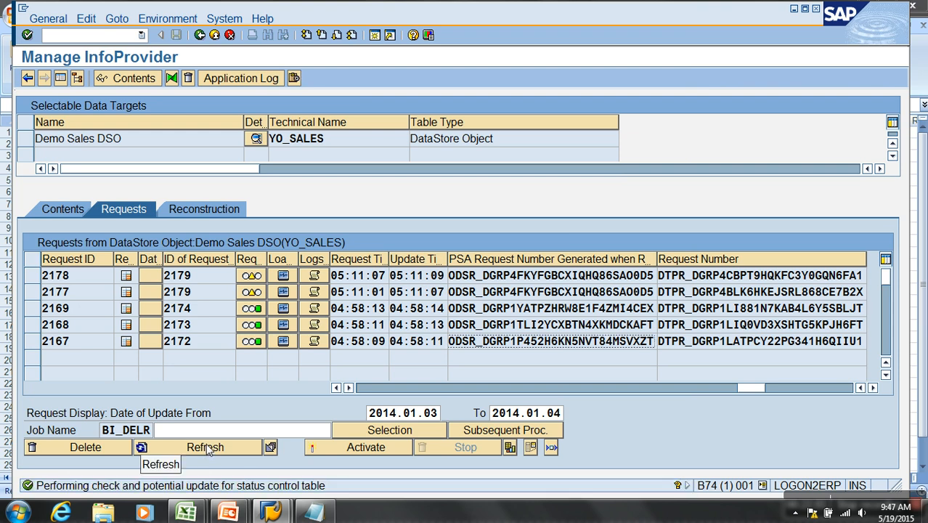
left_click(209, 449)
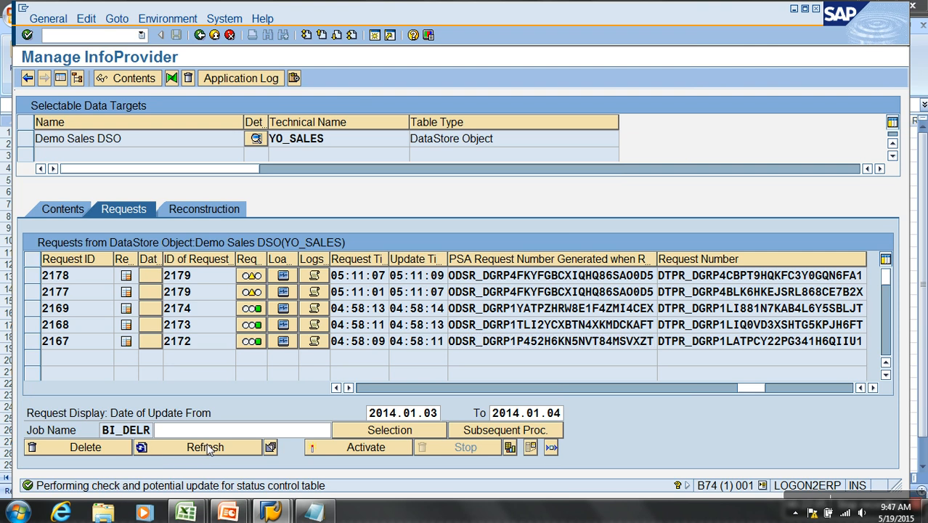
left_click(209, 449)
left_click(228, 445)
left_click(234, 448)
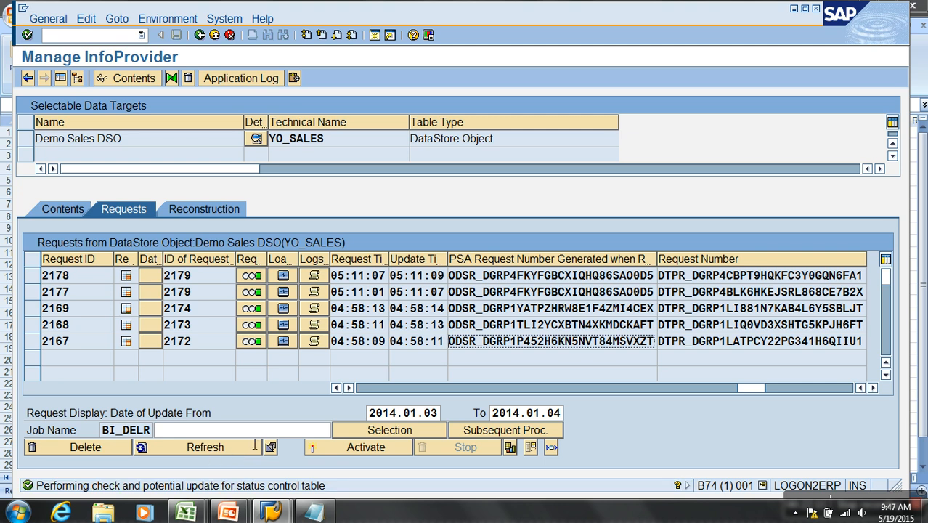
- Compare the PSA request numbers generated by activation for requests 2178 and 2177
left_click(640, 276)
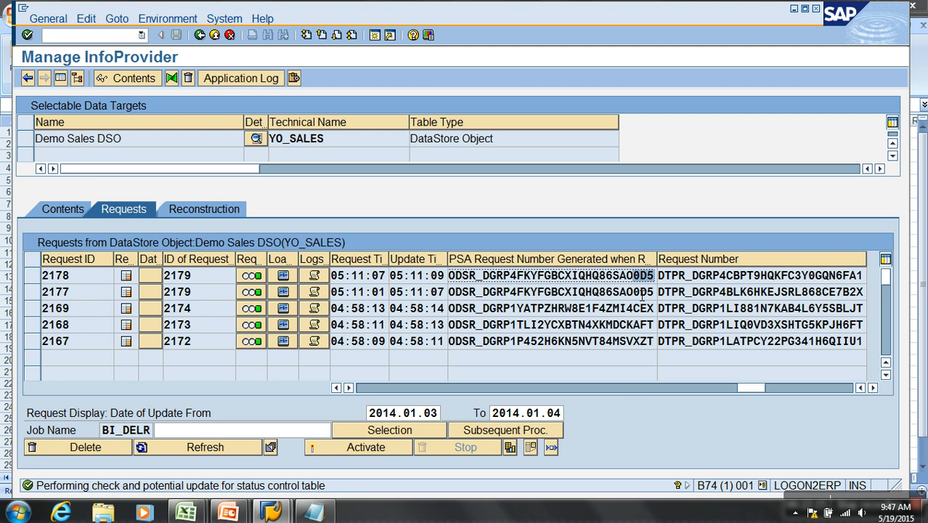
left_click(639, 292)
left_click(509, 290)
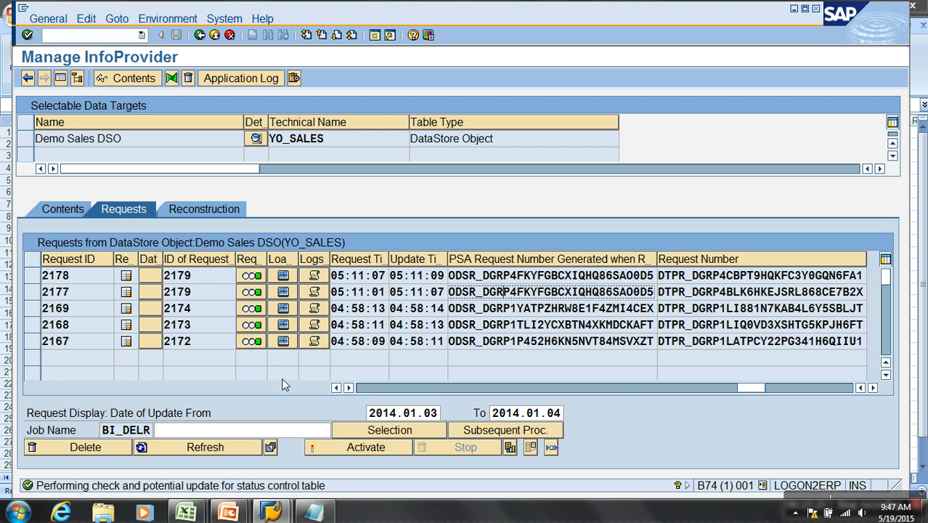
- Delete request 2178 from the Demo Sales DSO, checking its PSA request number against request 2177, and refresh the requests list
left_click(32, 276)
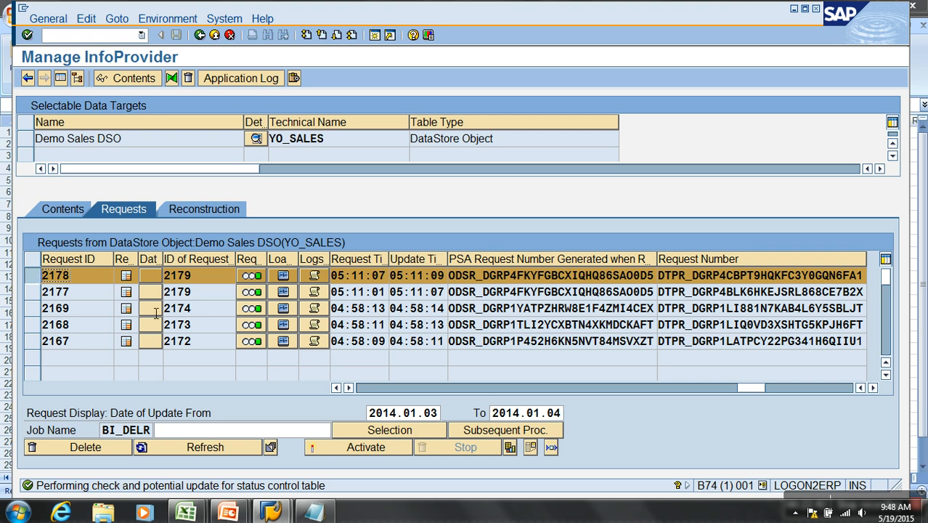
left_click_drag(449, 276, 673, 281)
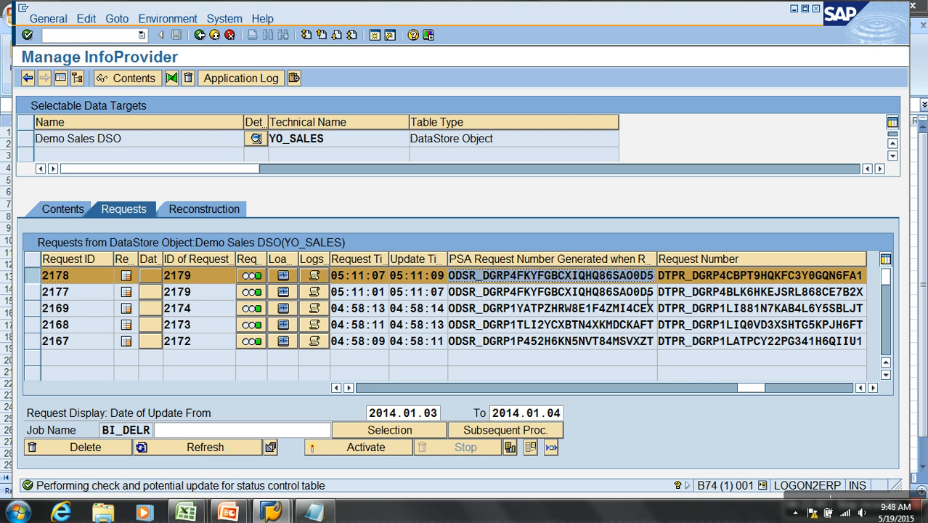
double_click(646, 291)
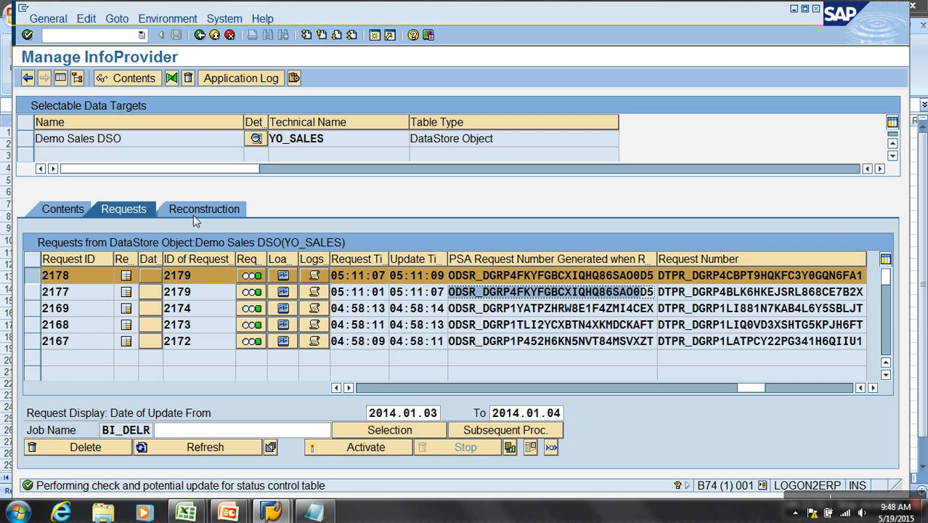
left_click(457, 280)
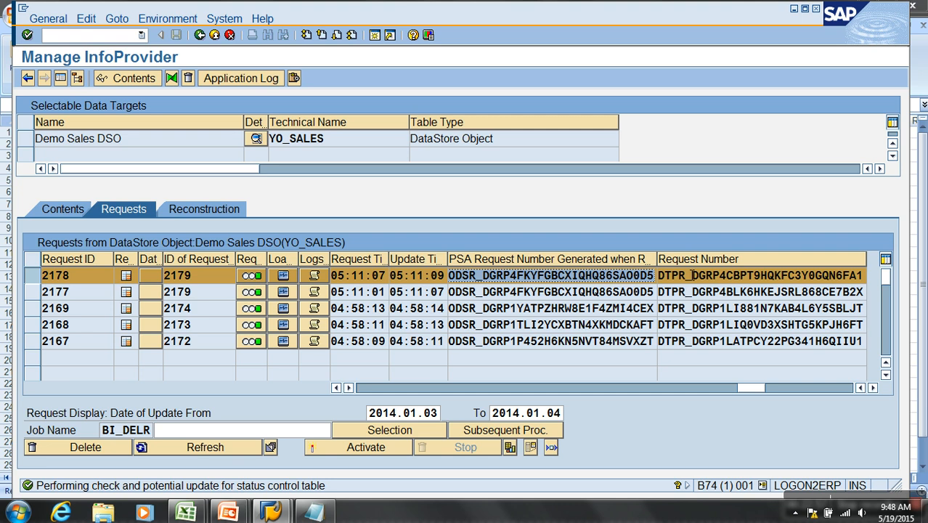
left_click(600, 293)
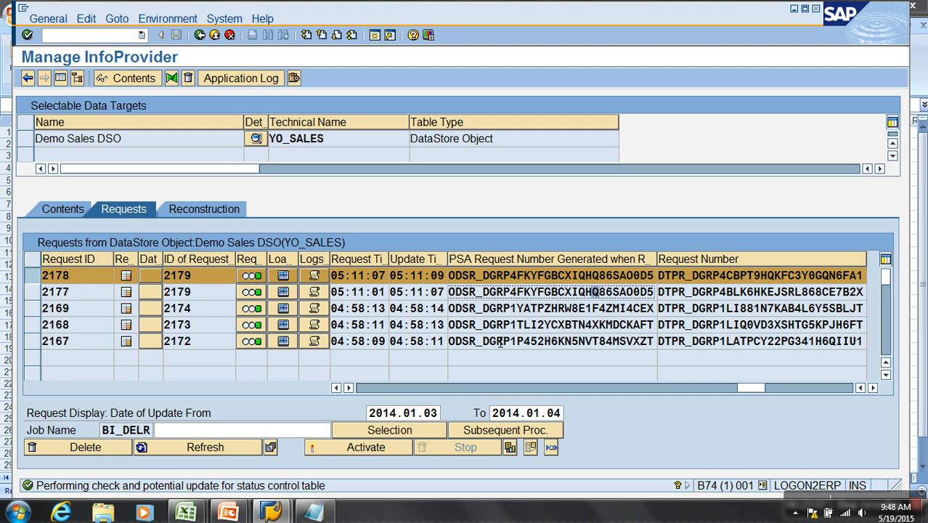
left_click(84, 445)
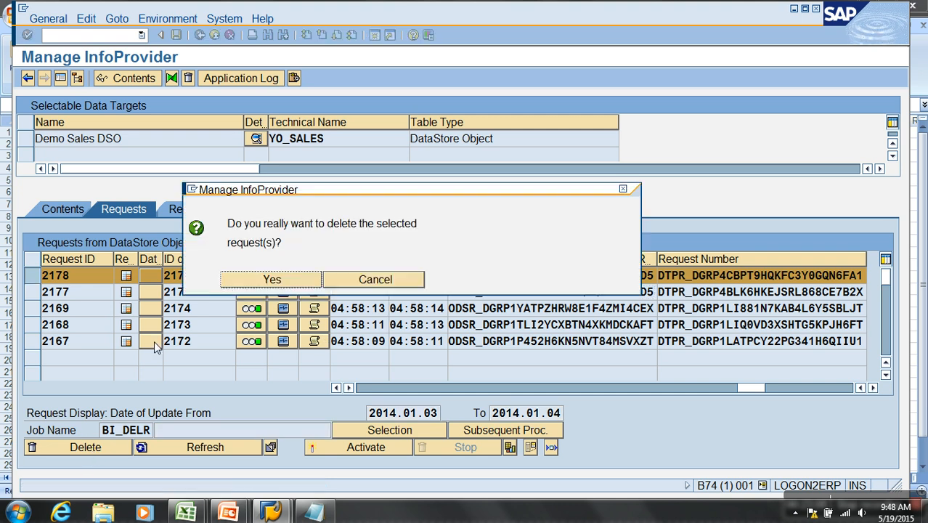
left_click(256, 281)
left_click(298, 353)
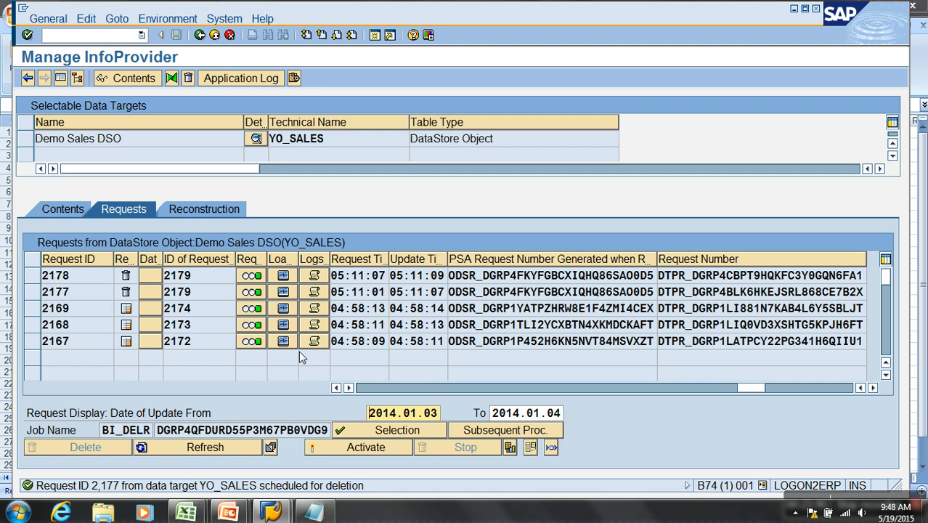
left_click(204, 447)
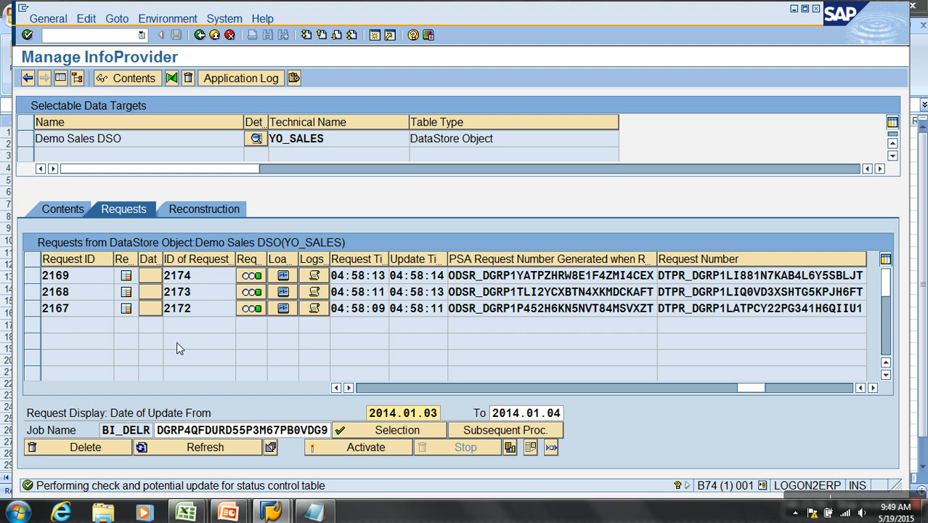
- Reopen the data transfer process ZO_SALES / TEST -> YO_SALES, execute it and display the request monitor
left_click(215, 35)
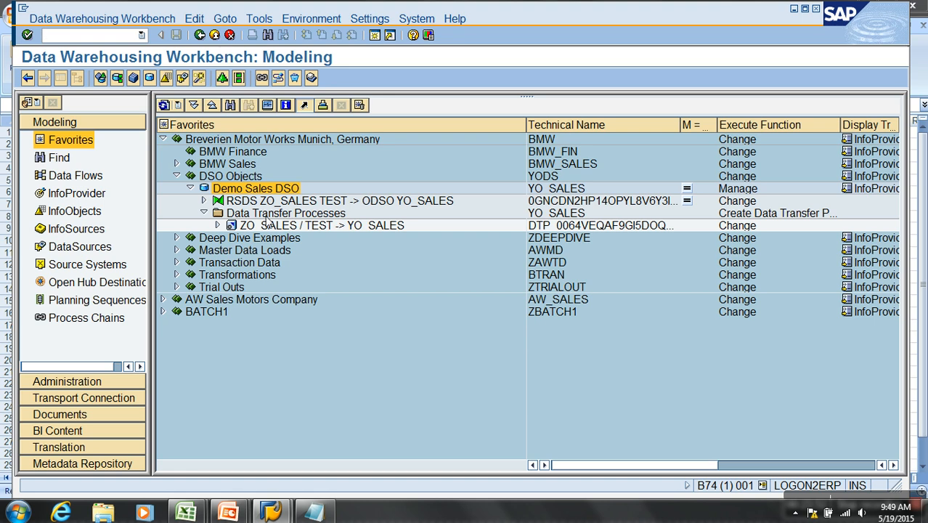
double_click(319, 225)
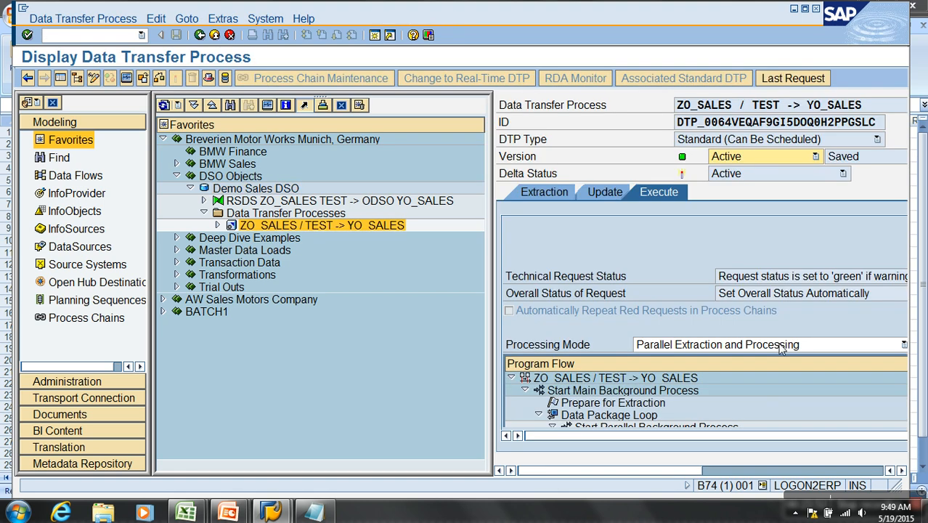
left_click(797, 471)
left_click(607, 342)
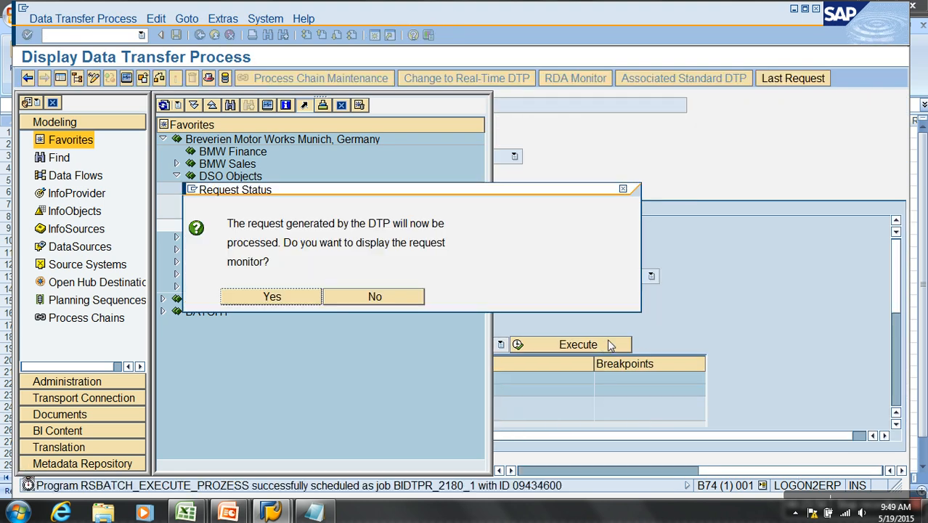
left_click(317, 301)
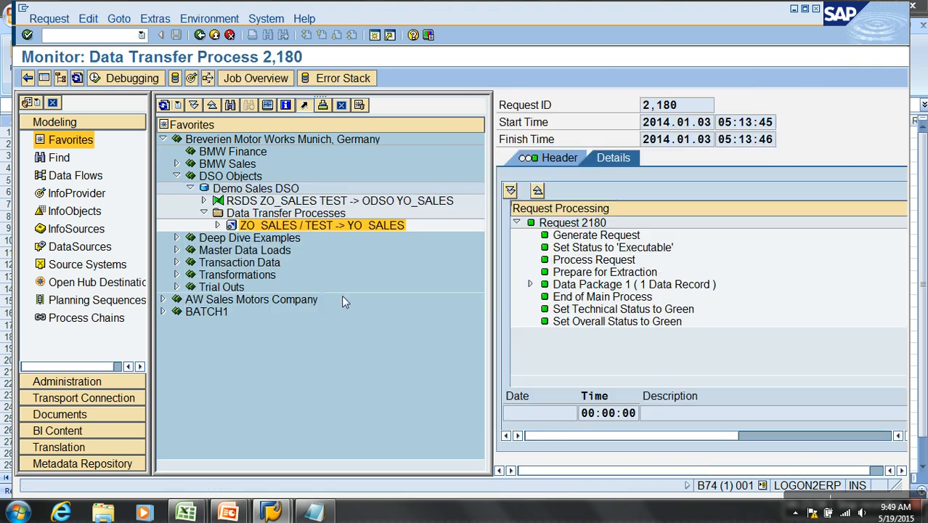
- Open the management view of the Demo Sales DSO without the navigation tree and refresh its requests list
right_click(223, 189)
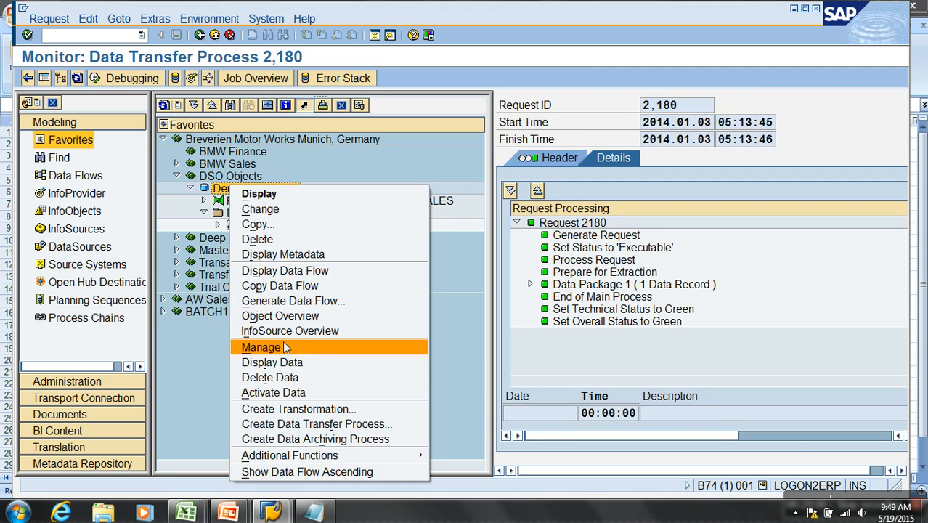
left_click(260, 347)
left_click(60, 78)
left_click(216, 447)
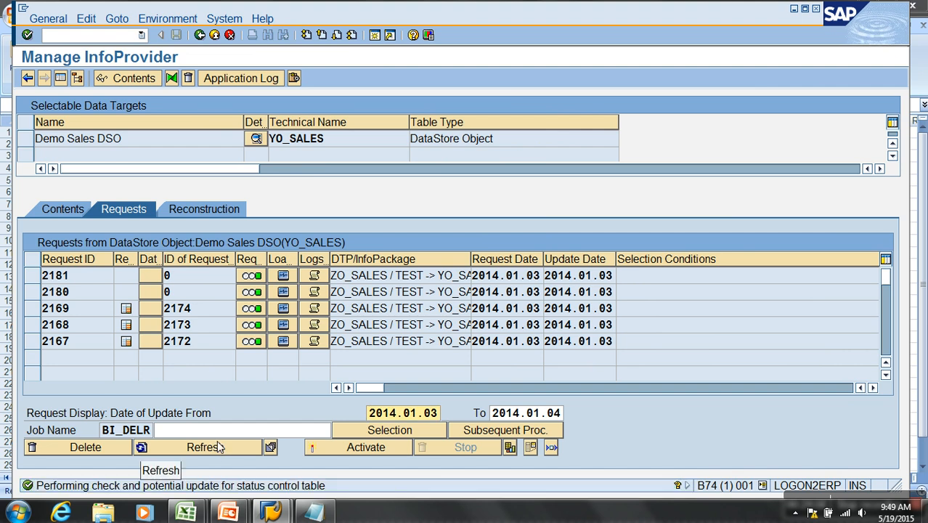
- Start activation of requests 2181 and 2180 together, with the option not to condense requests into one request enabled
left_click(354, 452)
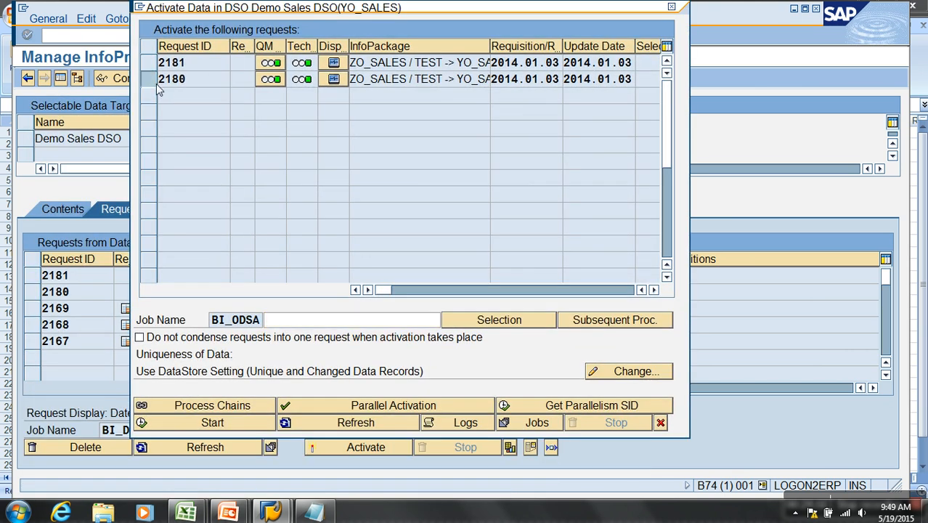
left_click_drag(154, 81, 151, 68)
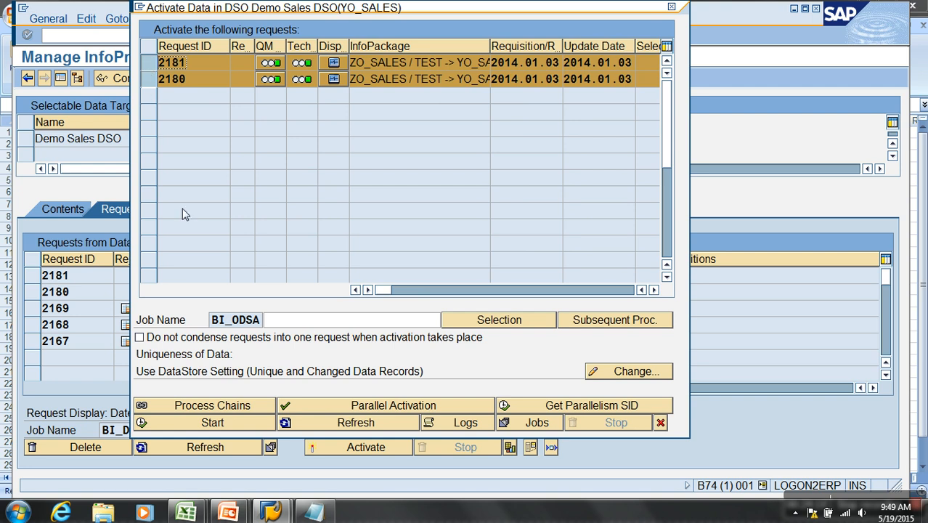
left_click(186, 342)
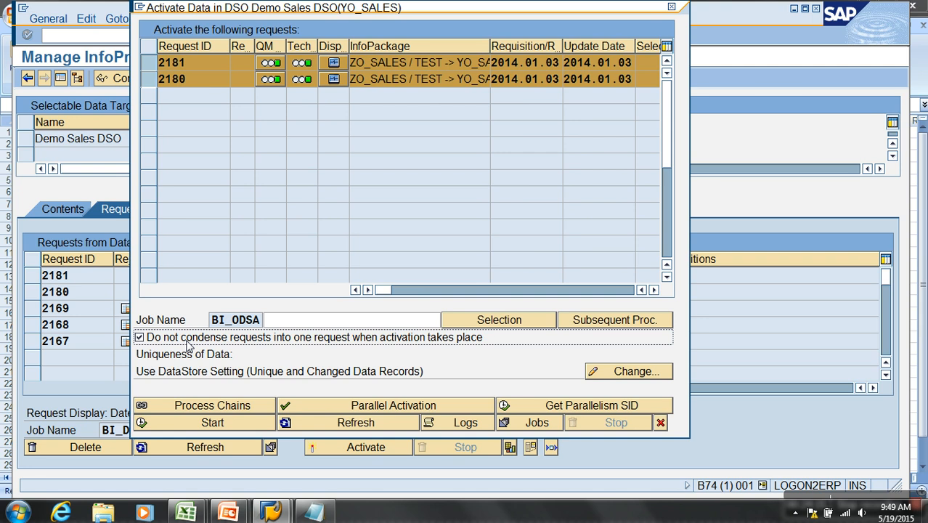
left_click(225, 420)
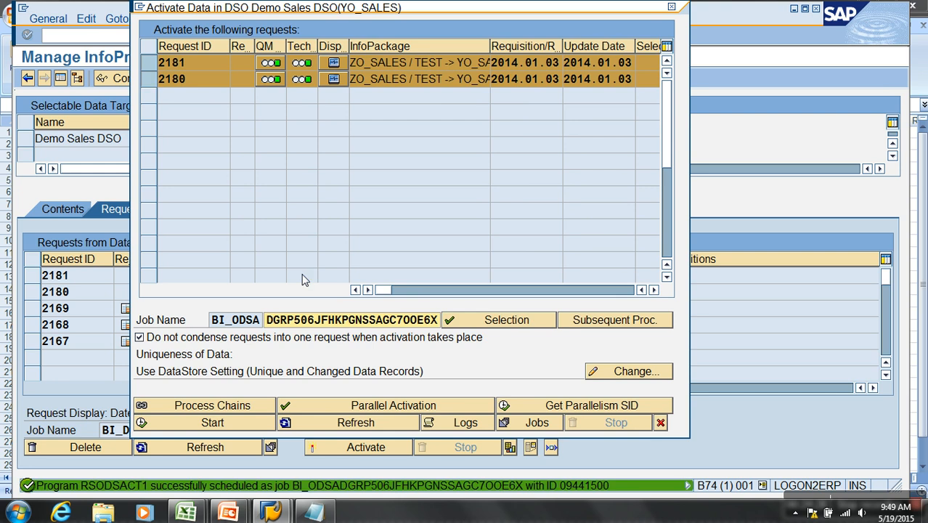
left_click(329, 422)
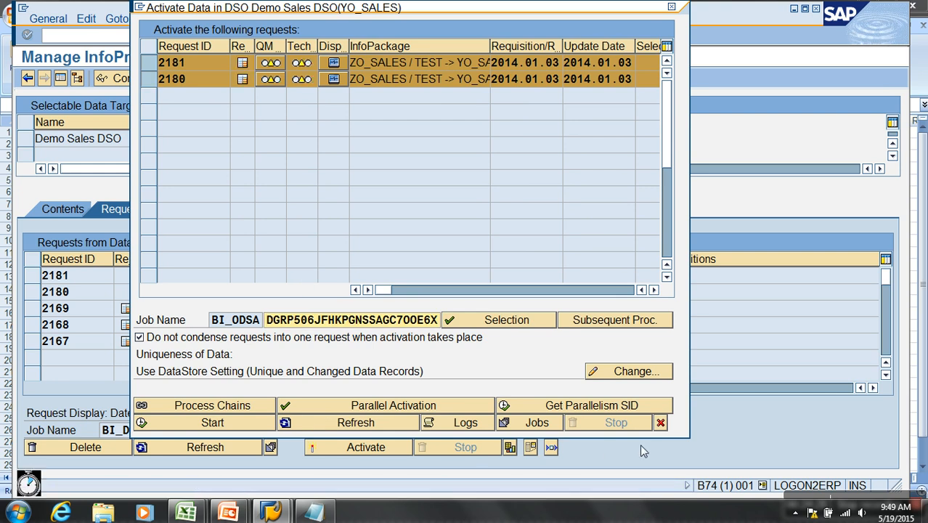
left_click(659, 423)
- Refresh the requests list repeatedly until the activation of requests 2181 and 2180 has finished
left_click(213, 446)
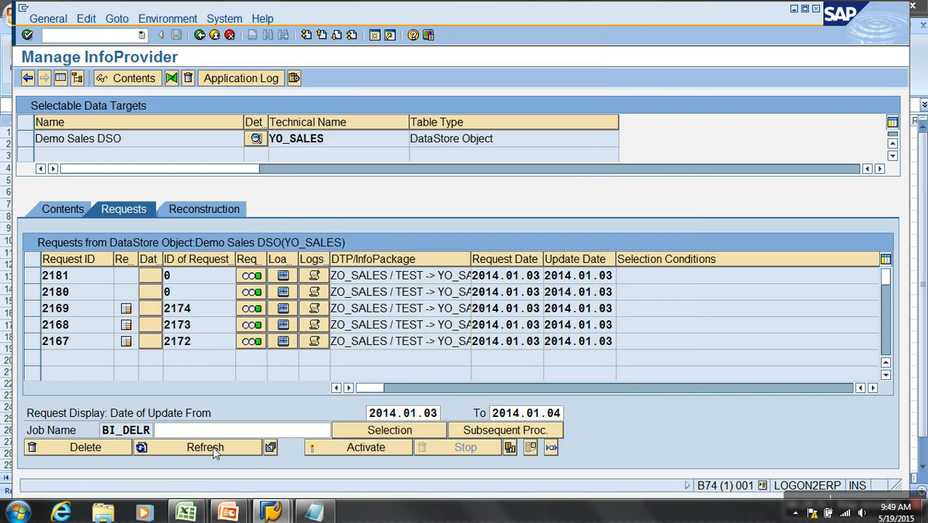
left_click(91, 457)
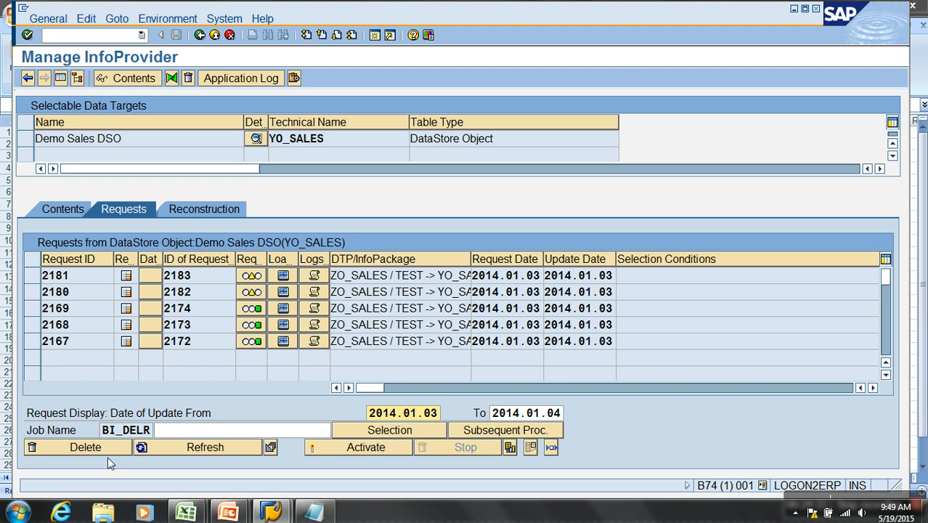
left_click(205, 447)
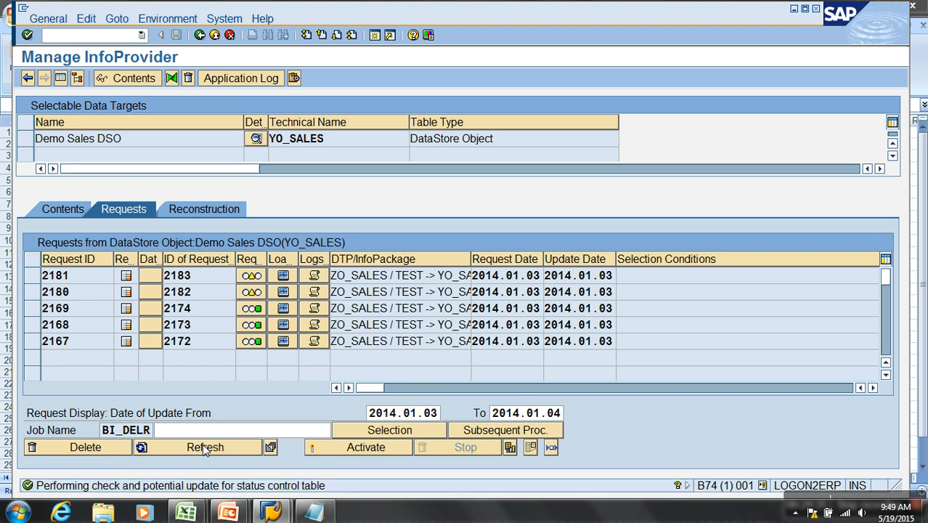
left_click(205, 447)
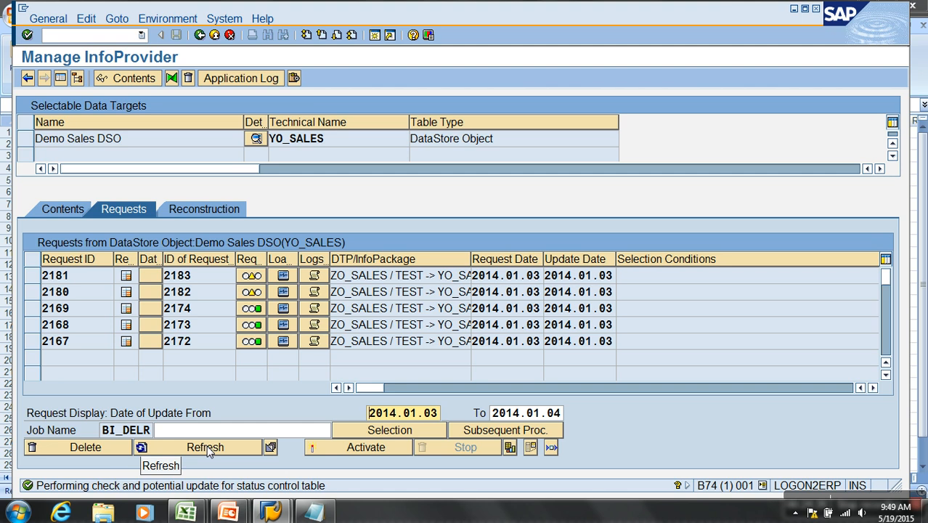
left_click(215, 447)
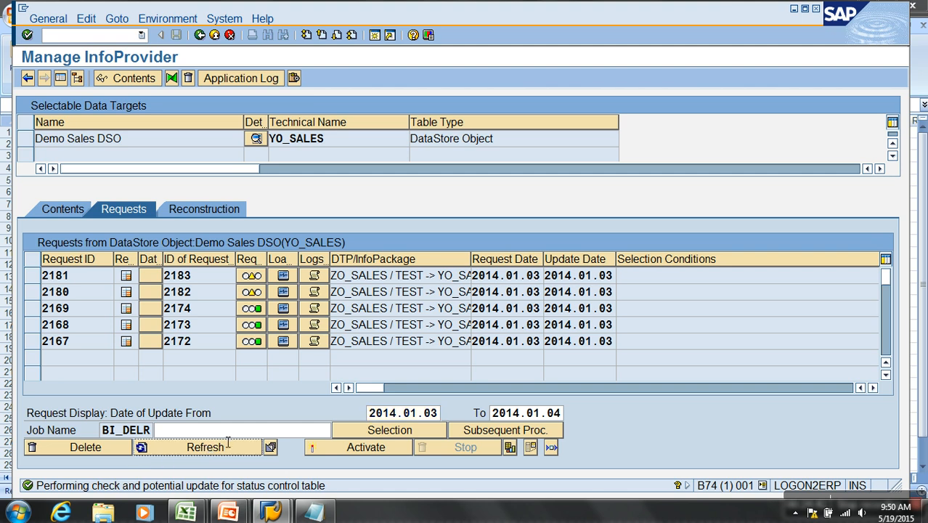
left_click(227, 446)
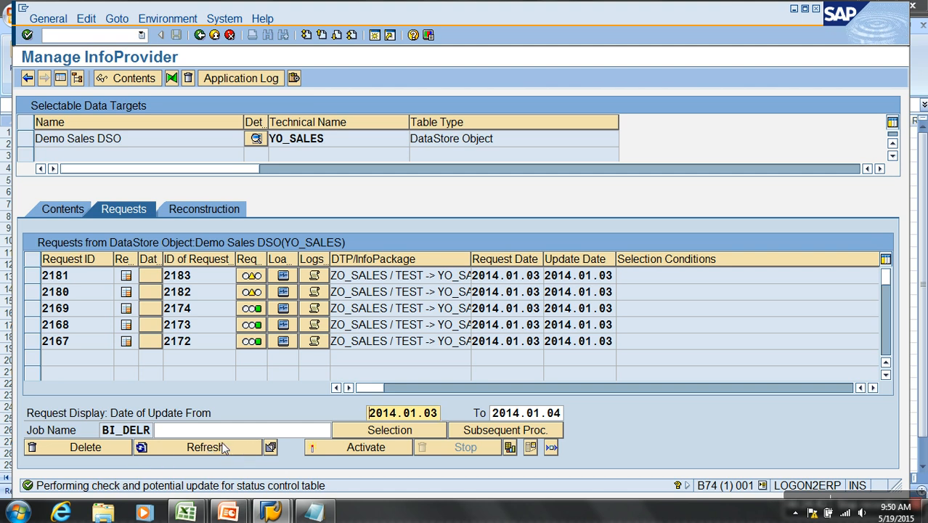
left_click(188, 449)
left_click(212, 450)
- Compare the PSA request numbers generated by activation for requests 2181 and 2180
left_click(872, 387)
left_click(872, 388)
left_click(872, 388)
left_click(872, 387)
left_click(871, 388)
left_click(872, 388)
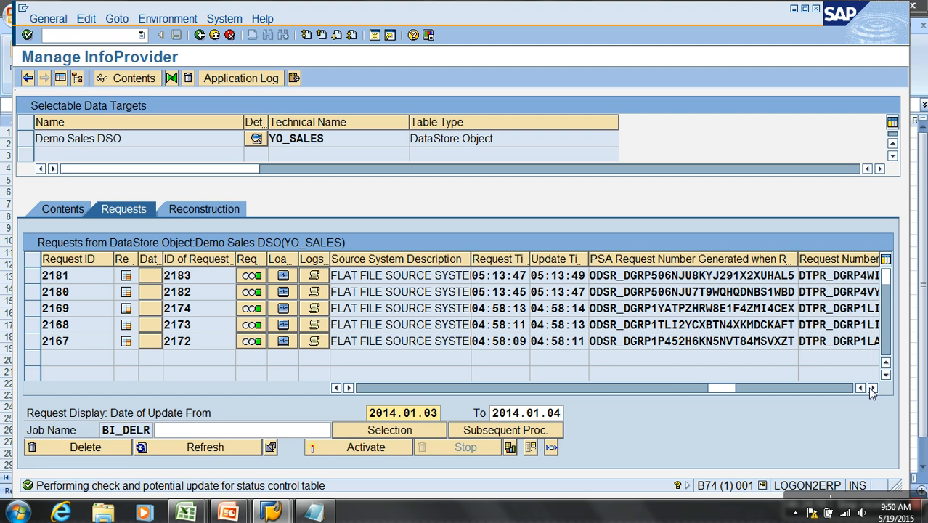
left_click(872, 387)
left_click_drag(641, 276, 666, 298)
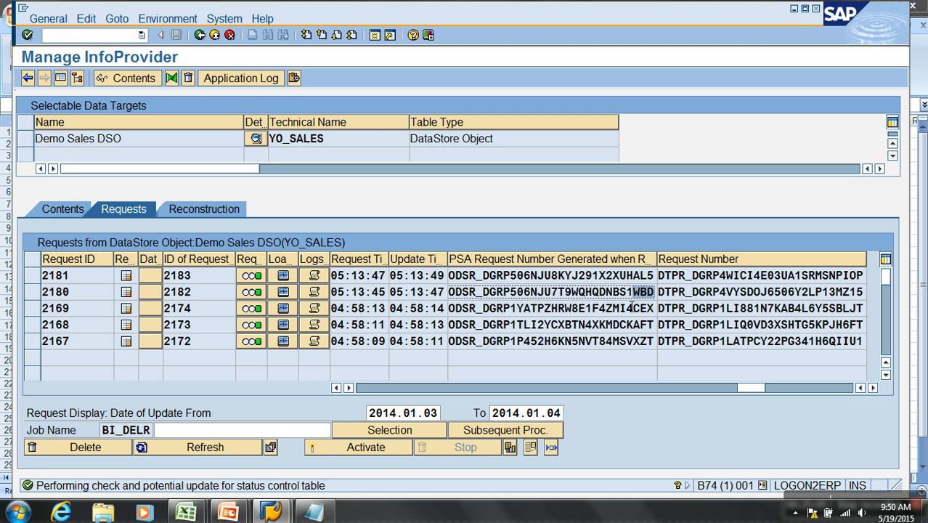
- Delete request 2181 from the Demo Sales DSO and refresh the requests list
left_click(31, 276)
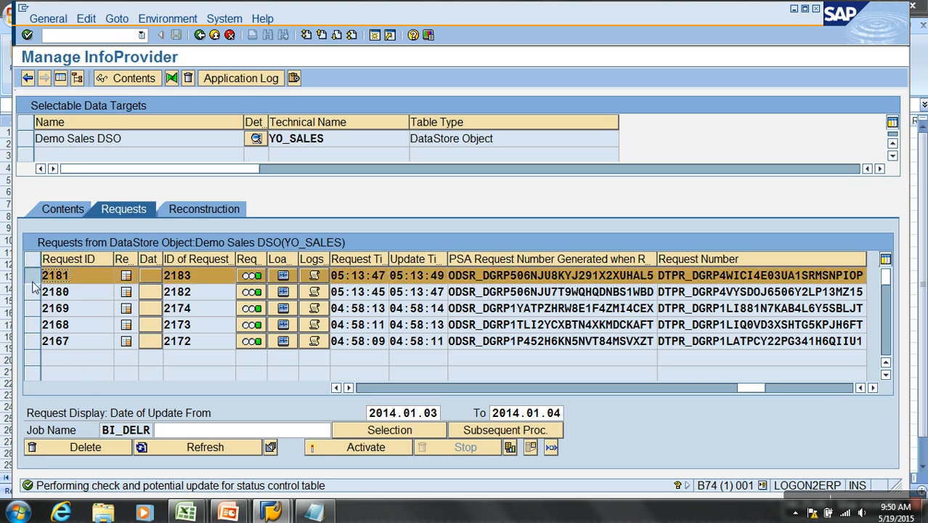
left_click(105, 446)
left_click(244, 285)
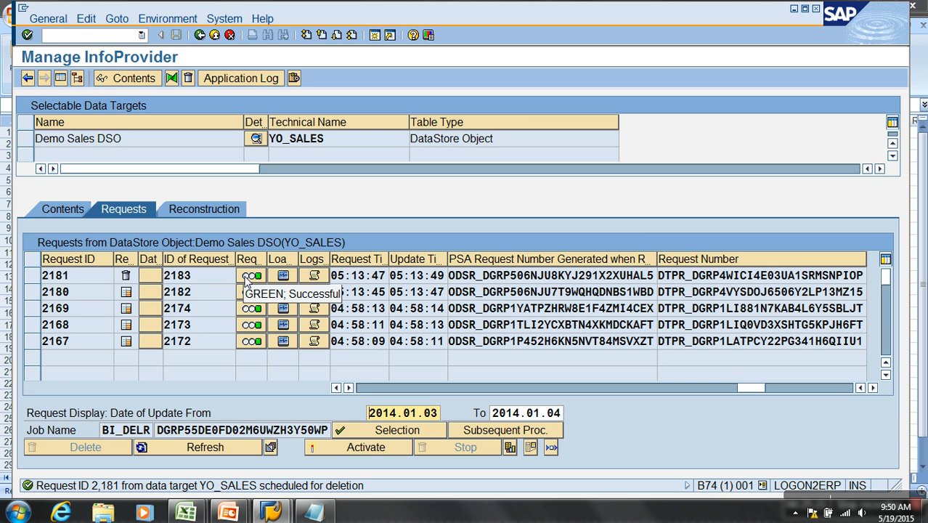
left_click(173, 444)
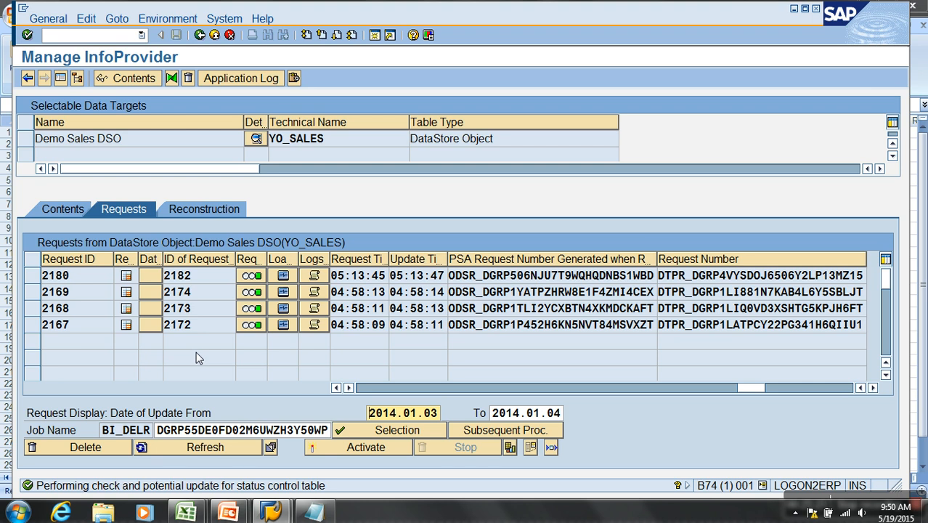
- Display the contents view of the Demo Sales DSO with its data and change log options
left_click(64, 207)
left_click(123, 209)
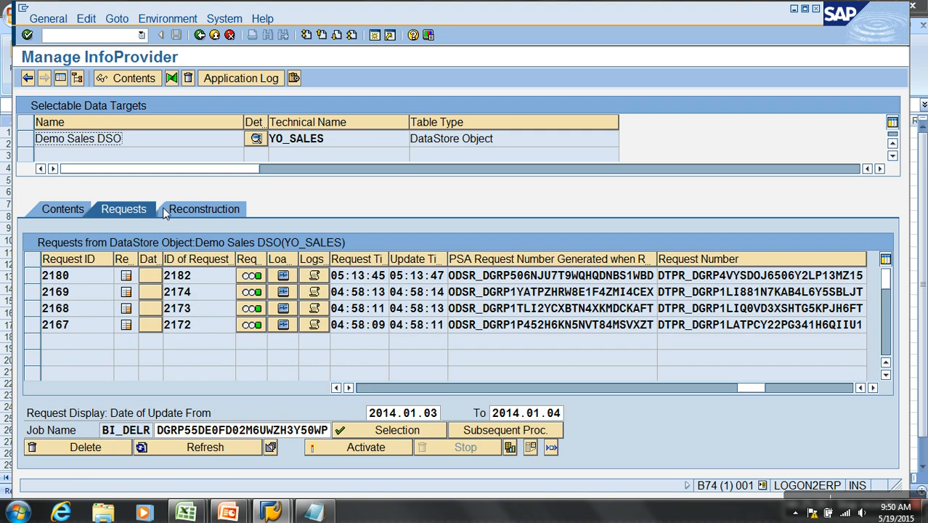
left_click(63, 210)
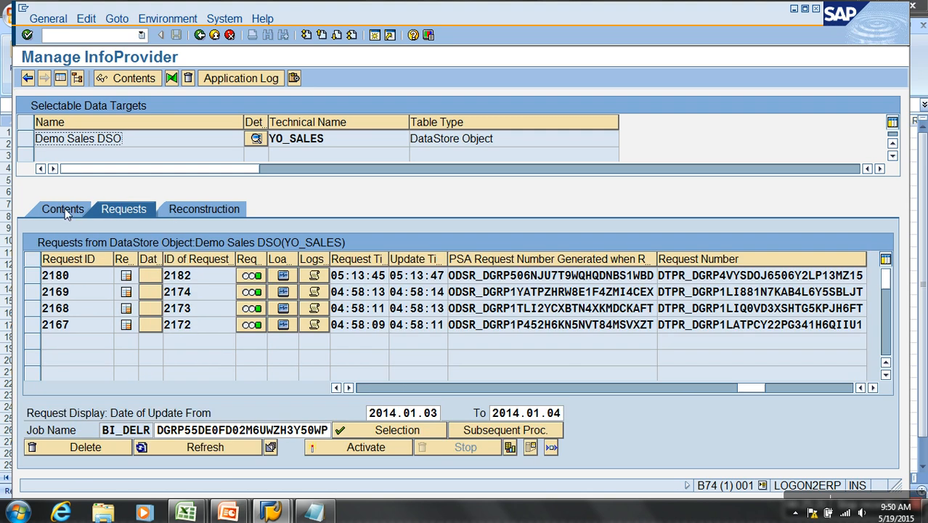
- Switch to Notepad, highlight the "Delete Change Log Data" line, and return to the Manage InfoProvider window in SAP
left_click(313, 513)
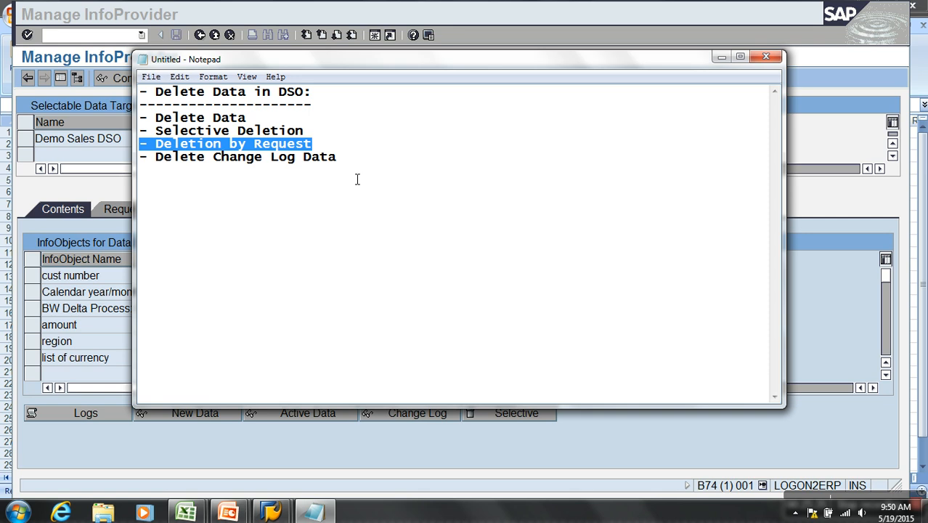
left_click_drag(350, 165, 118, 159)
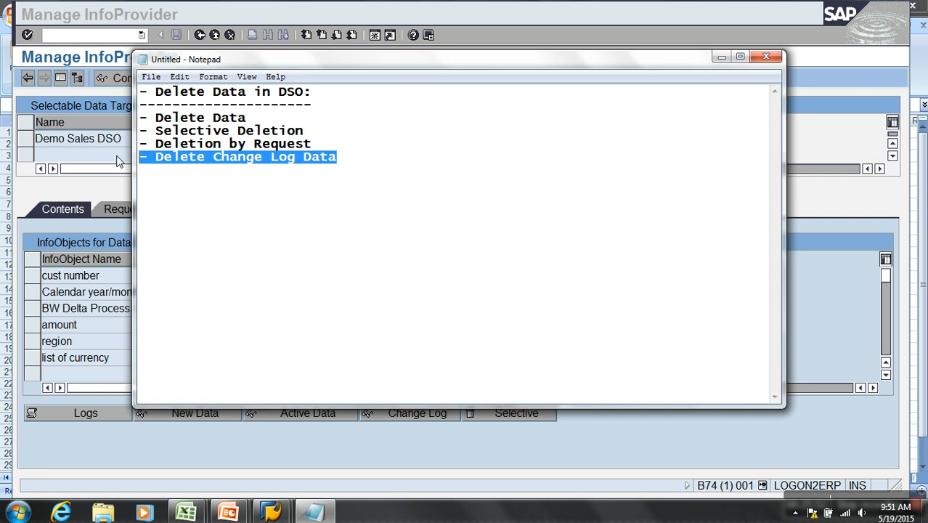
key("alt+Tab")
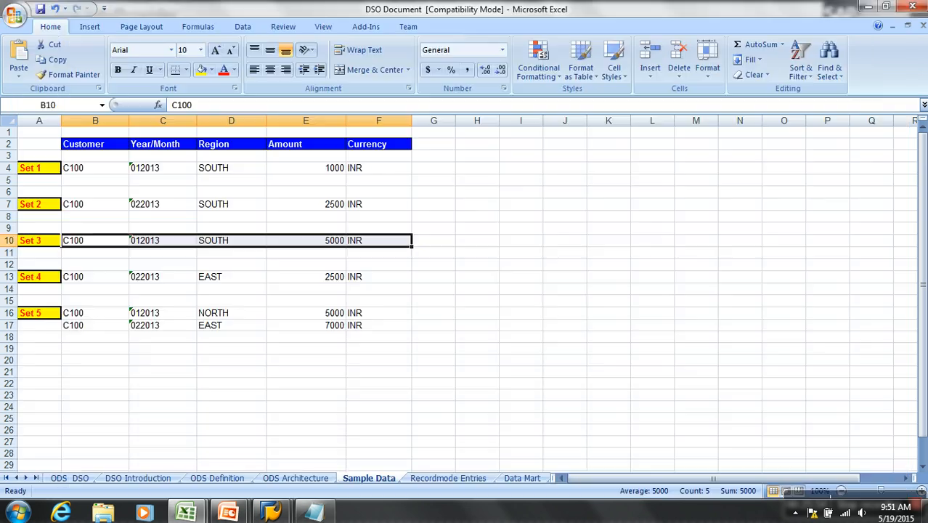
mouse_move(272, 512)
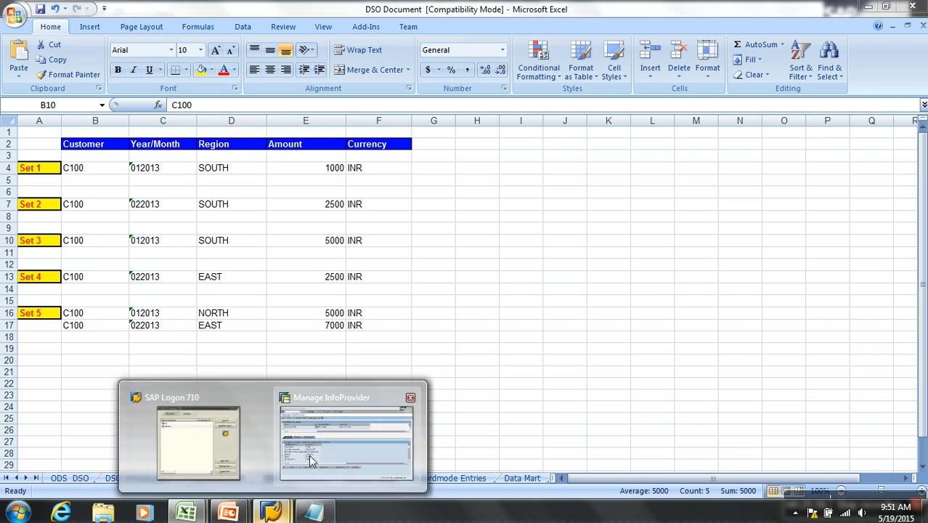
left_click(308, 455)
- Return to the data transfer process ZO_SALES / TEST -> YO_SALES and execute it without displaying the request monitor
left_click(200, 34)
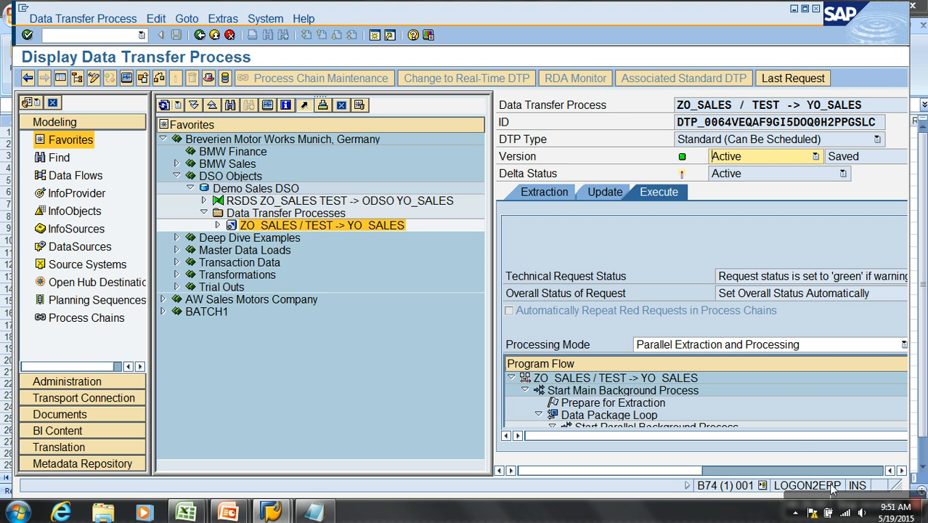
left_click(570, 344)
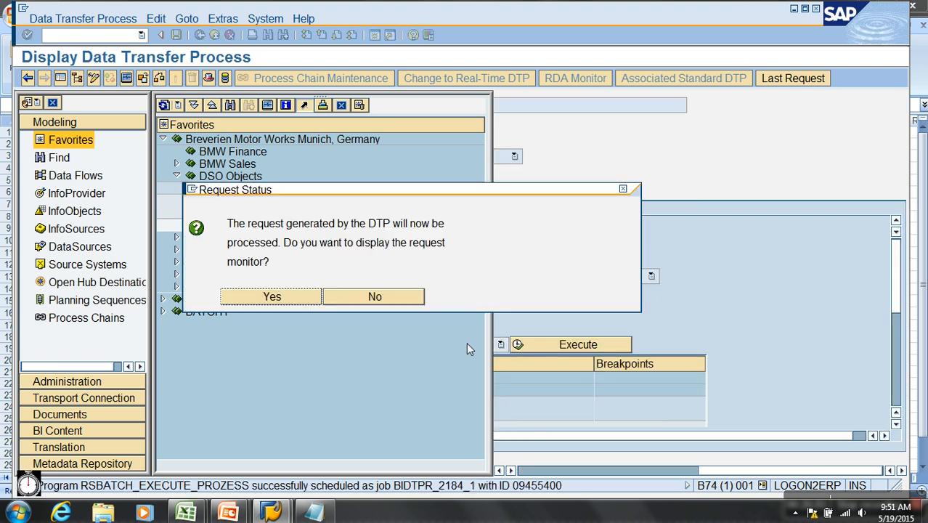
left_click(374, 293)
- Open the Demo Sales DSO's requests list for management and hide the navigation tree
right_click(254, 191)
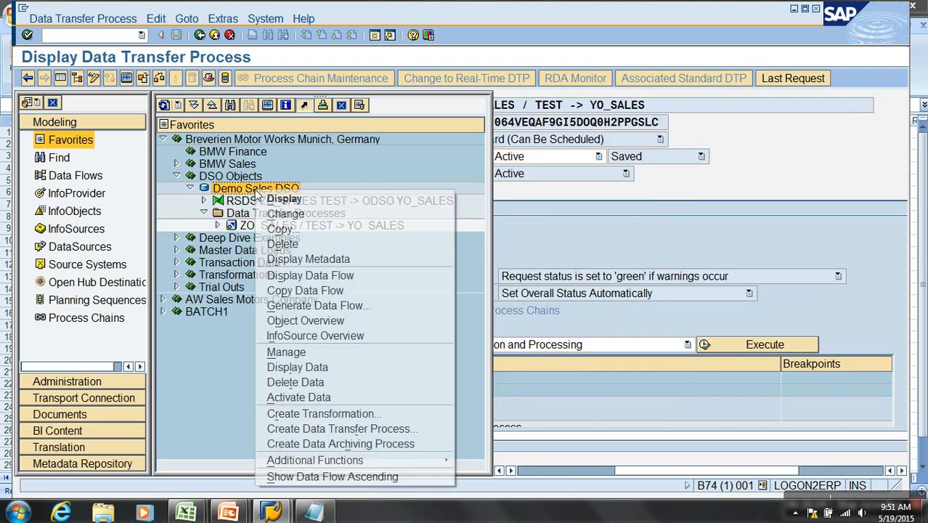
left_click(286, 351)
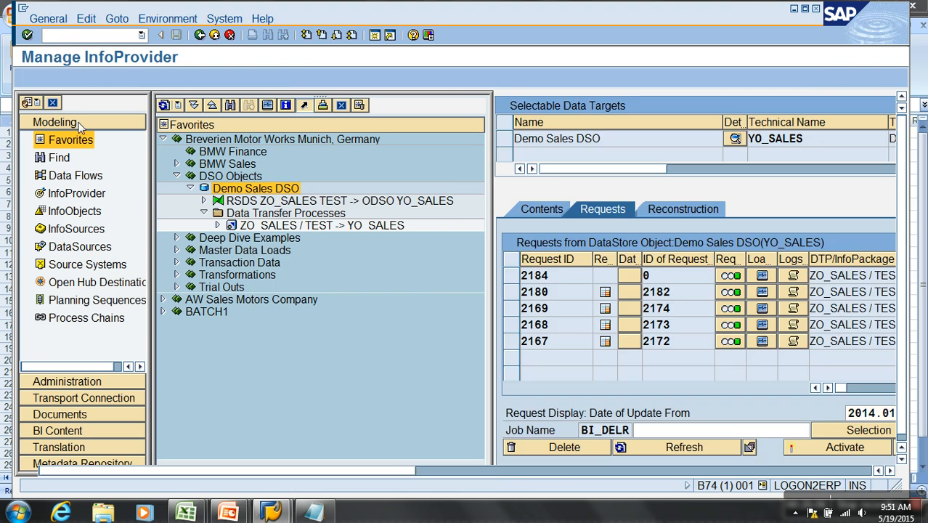
left_click(60, 78)
- Start the activation of request 2184 in the Demo Sales DSO and close the activation dialog
left_click(33, 275)
left_click(365, 447)
left_click(44, 125)
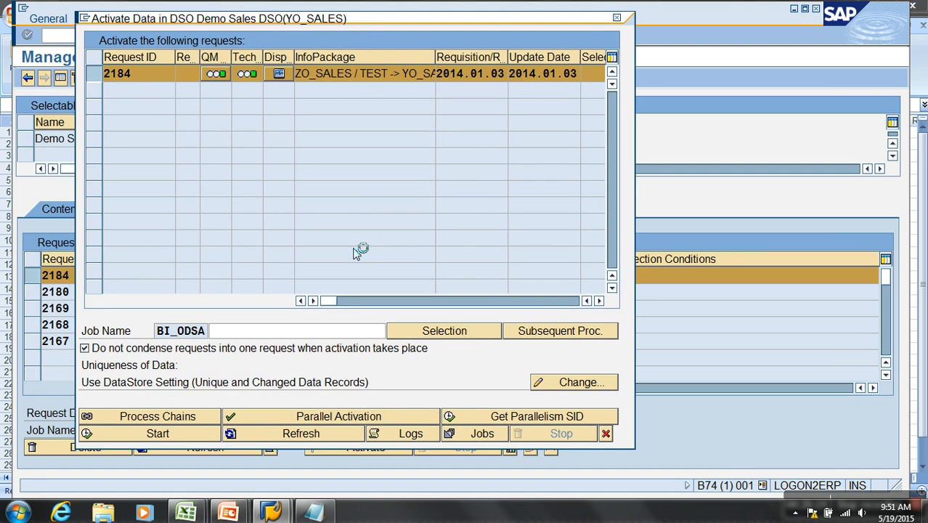
left_click(343, 435)
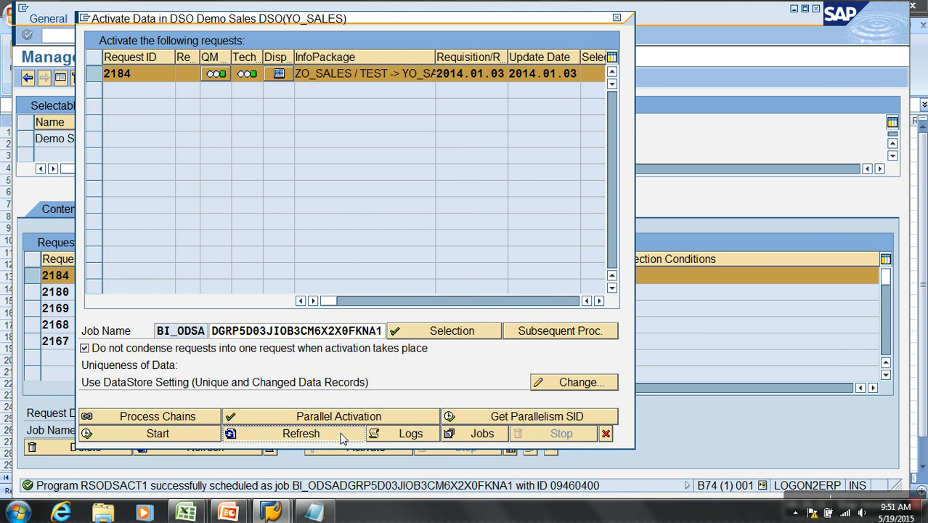
left_click(606, 434)
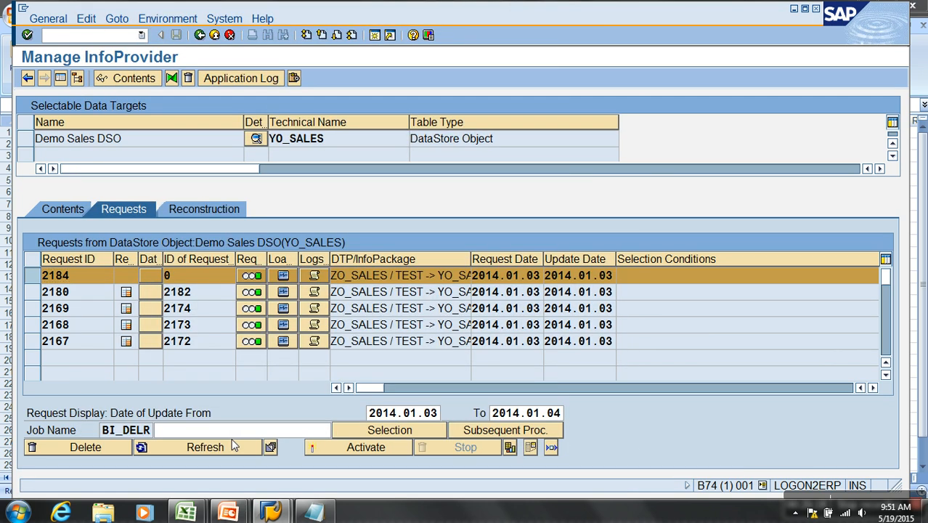
- Refresh the Demo Sales DSO's requests list repeatedly to check the activation status of request 2184
left_click(233, 444)
left_click(116, 459)
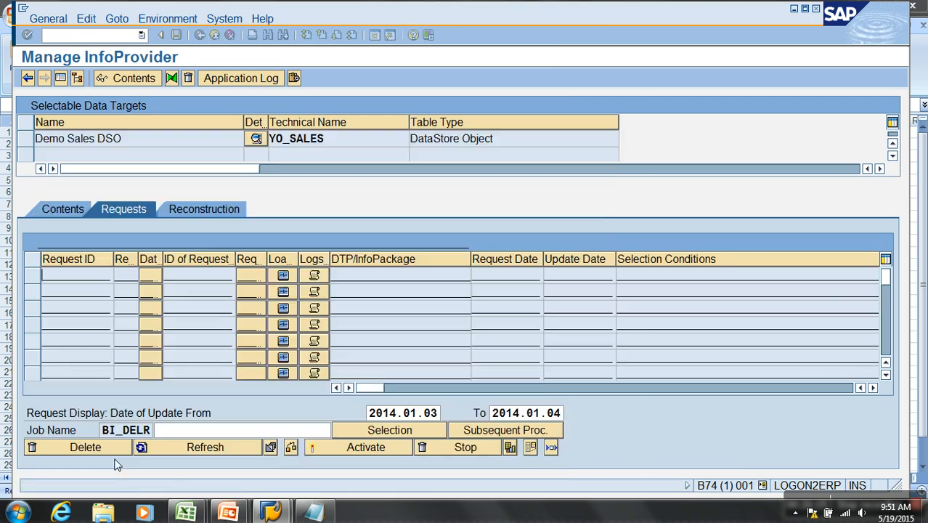
left_click(211, 449)
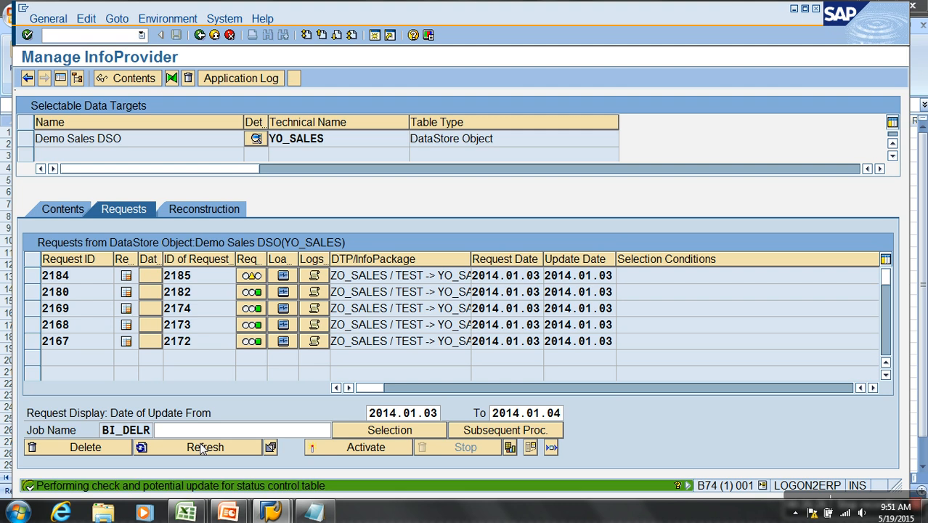
left_click(207, 449)
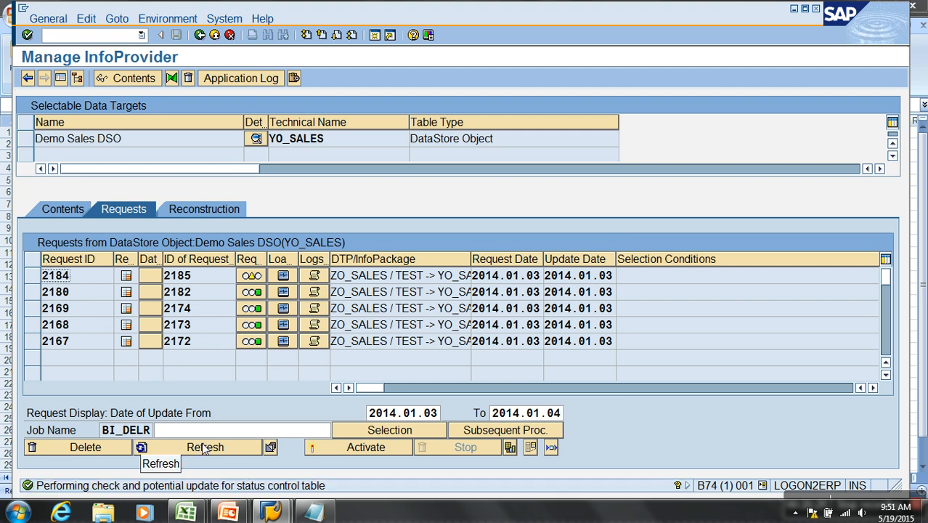
left_click(211, 448)
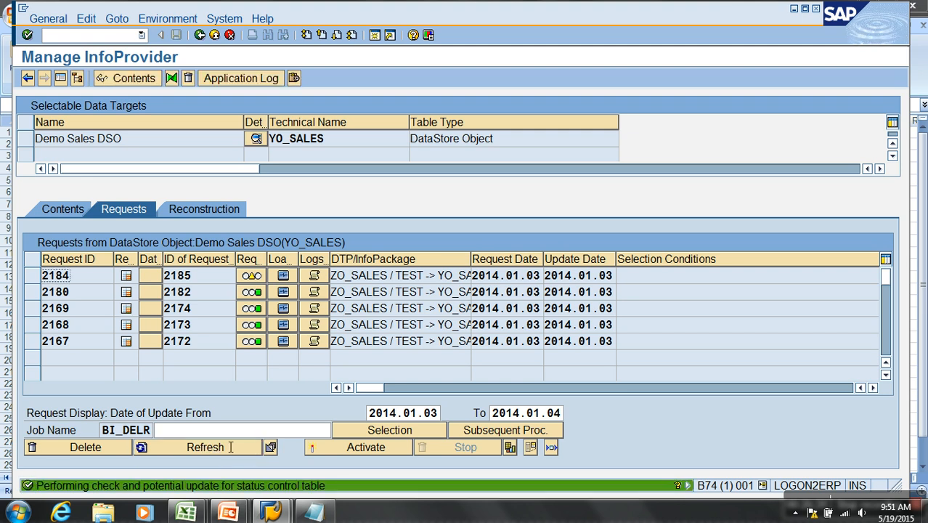
left_click(223, 449)
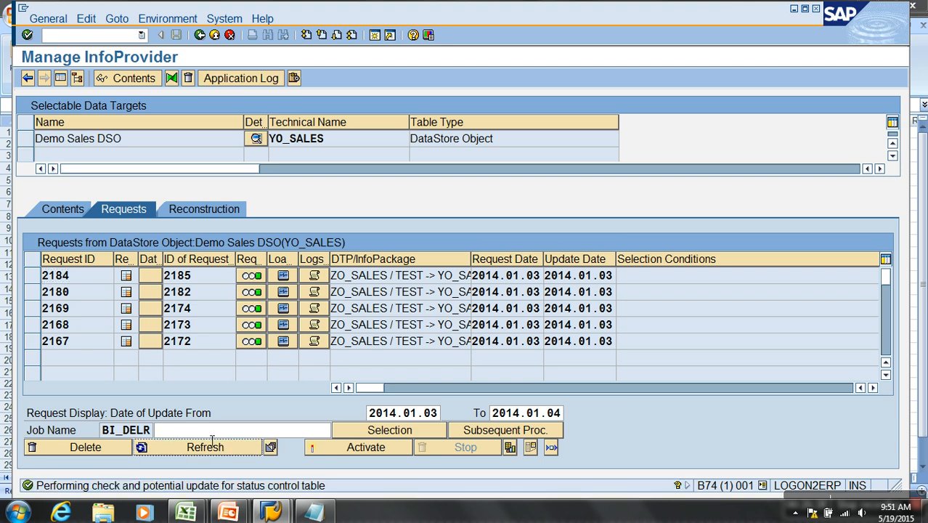
left_click(205, 448)
- Reopen the Demo Sales DSO for management from the modeling workbench and open its change log data deletion
left_click(215, 35)
right_click(273, 196)
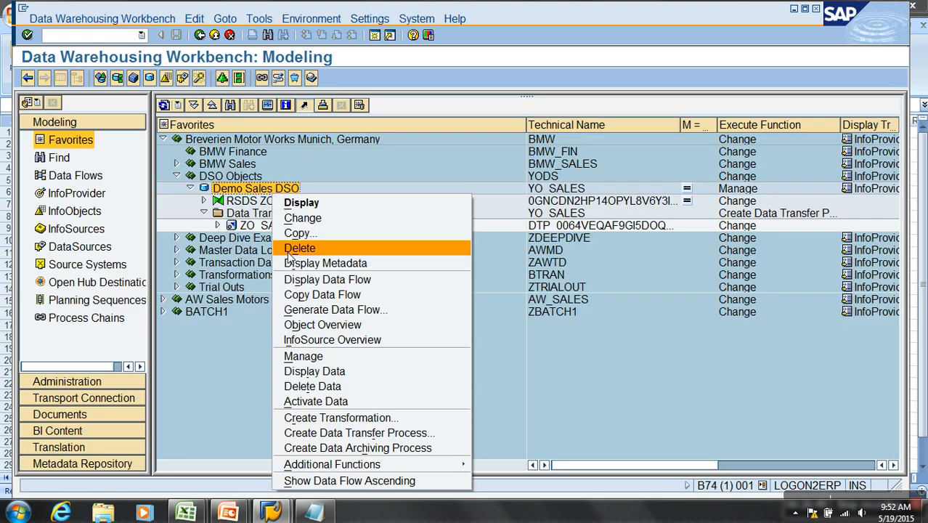
left_click(321, 355)
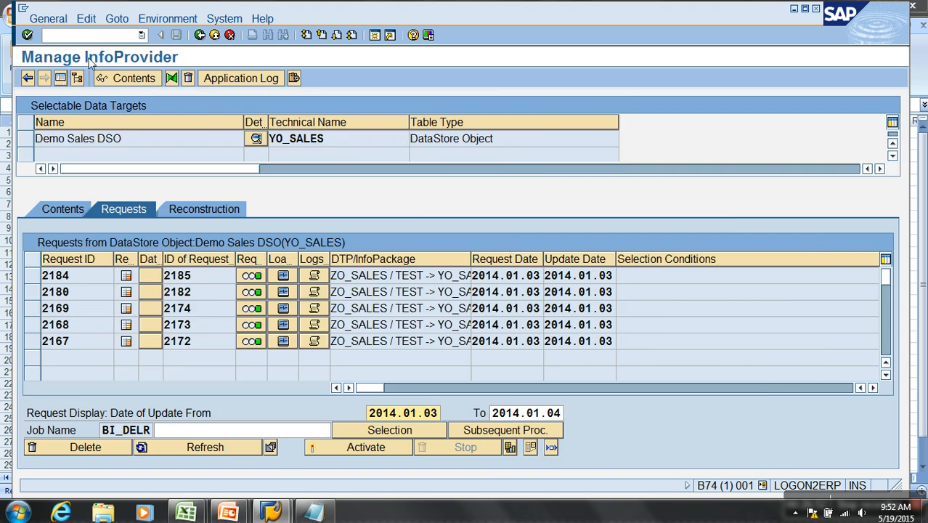
left_click(168, 19)
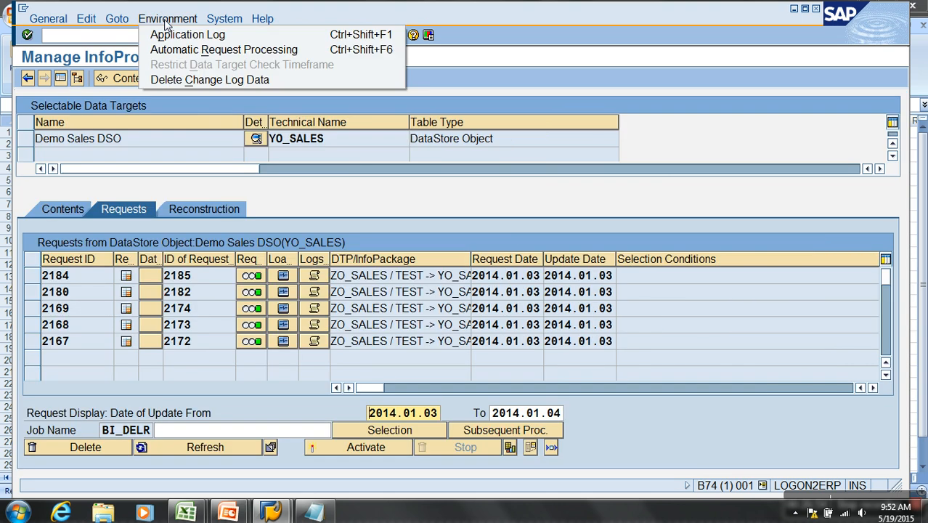
left_click(261, 83)
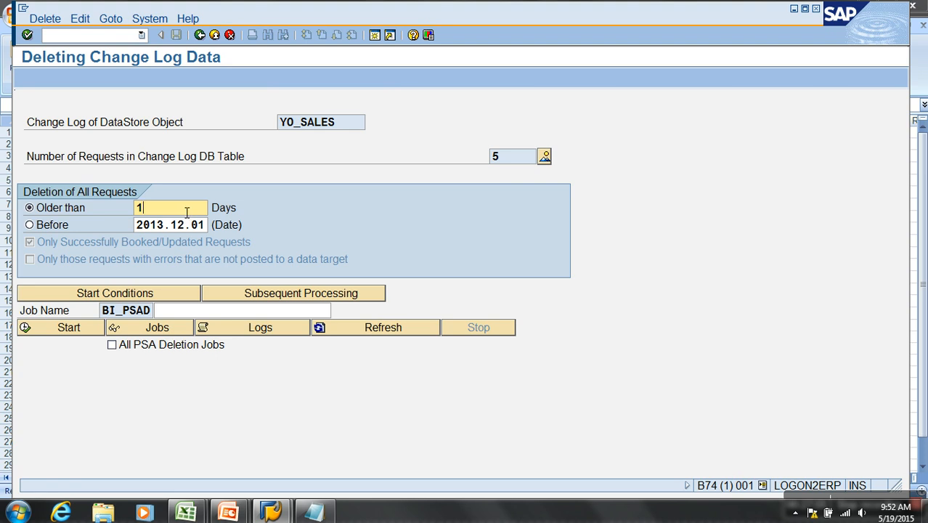
- Choose deletion of all requests before a date and set that date to 2016.12.01
left_click(63, 228)
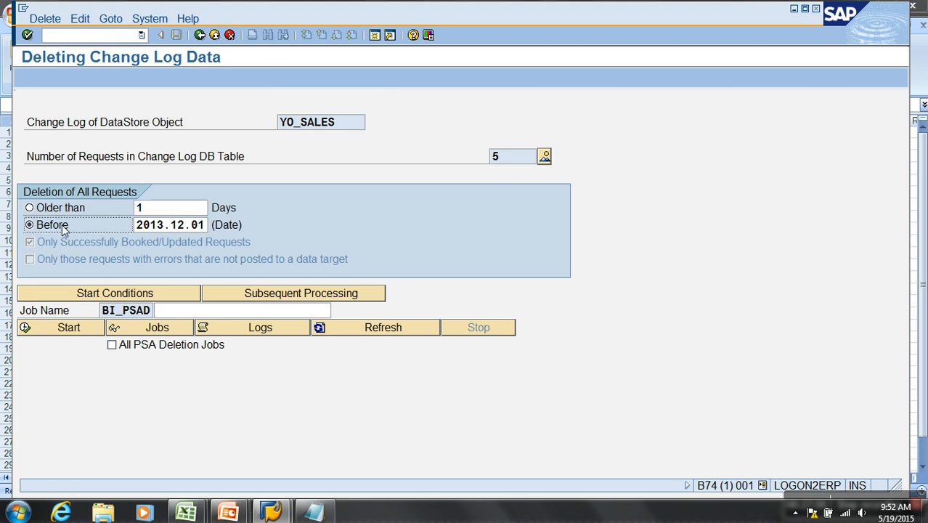
left_click(192, 229)
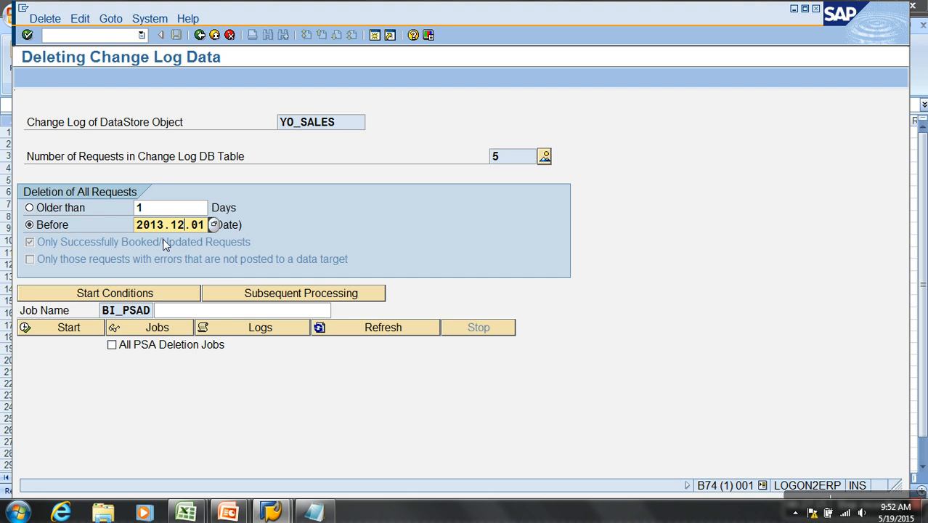
key("Left")
key("Left")
key("Left")
key("Left")
key("Delete")
type("6")
- Save an immediate start condition for the deletion job and try to start it, dismissing the information dialog
left_click(170, 293)
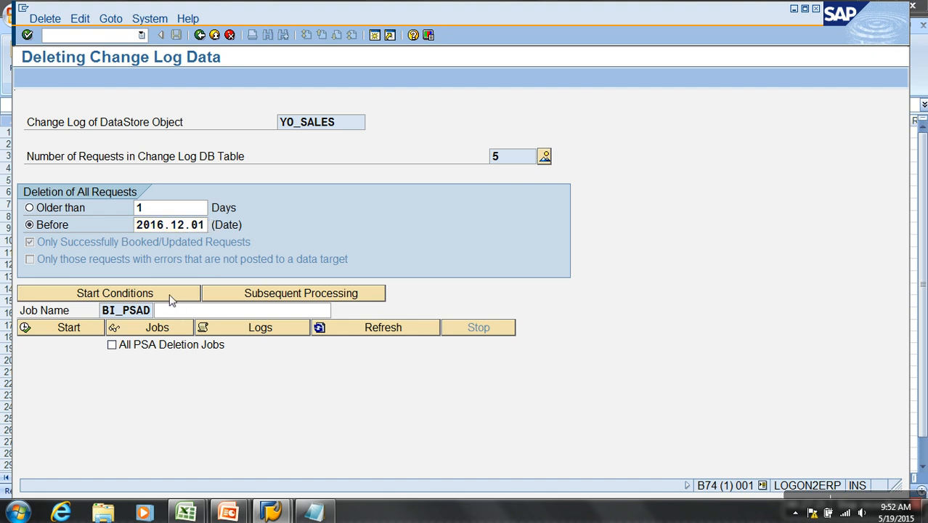
left_click(81, 143)
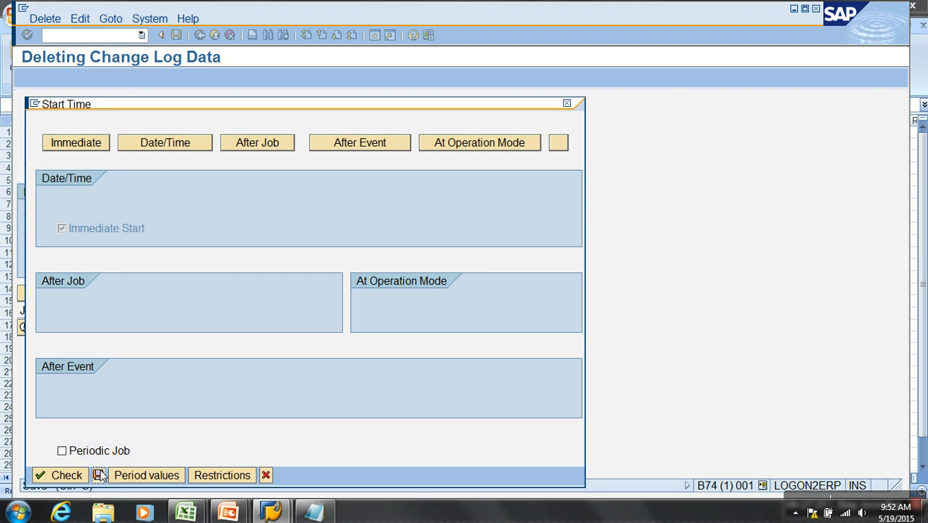
left_click(98, 474)
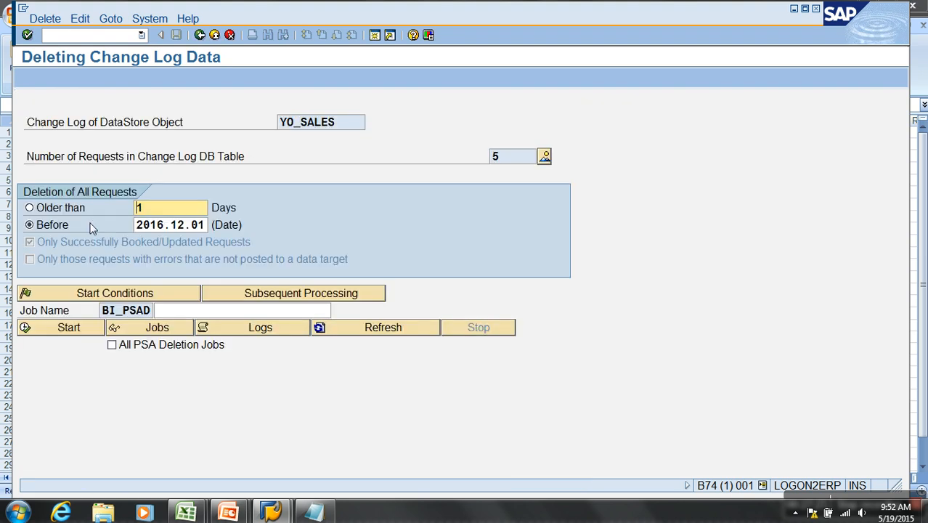
left_click(68, 328)
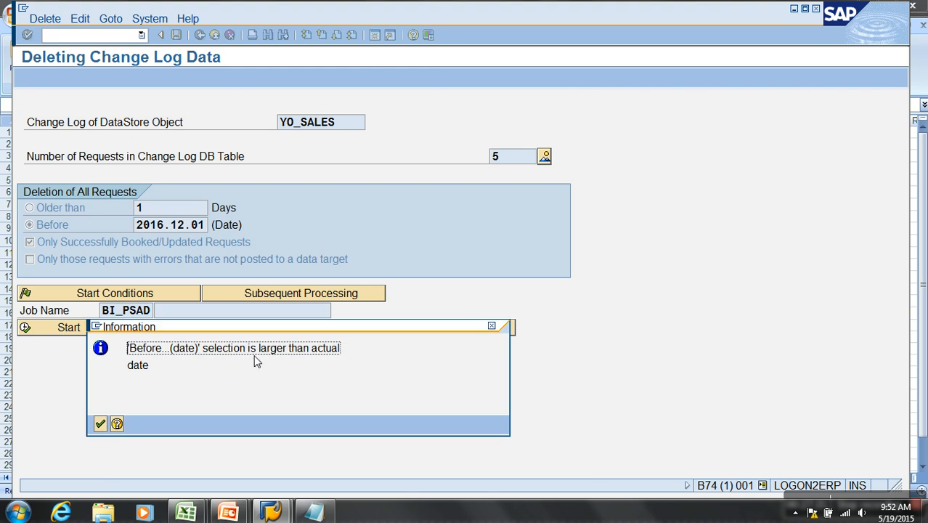
left_click(101, 425)
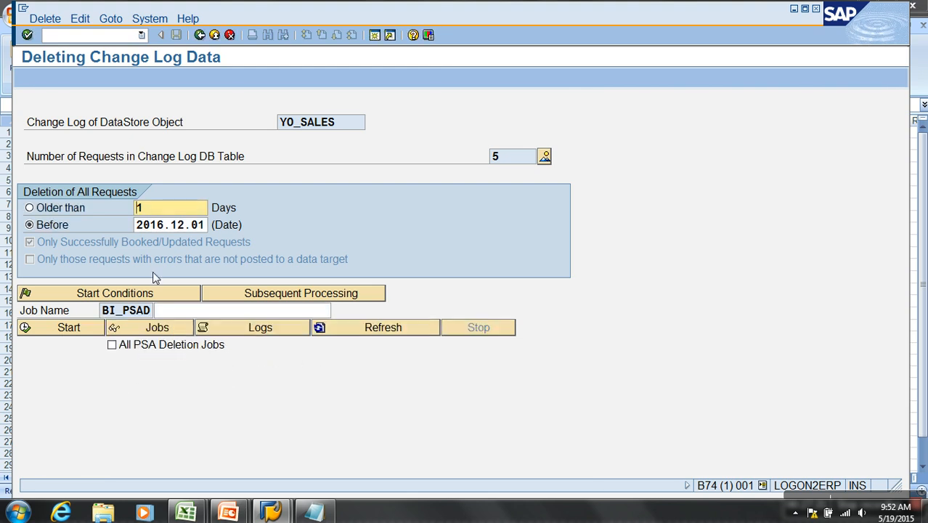
- Pick 2016.12.01 from the calendar as the Before date and try to start the deletion again
left_click(192, 225)
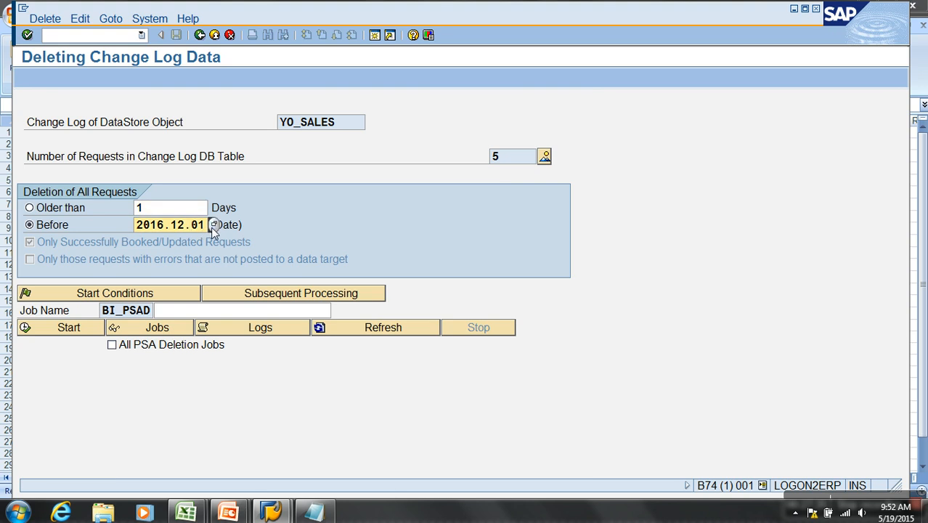
left_click(213, 225)
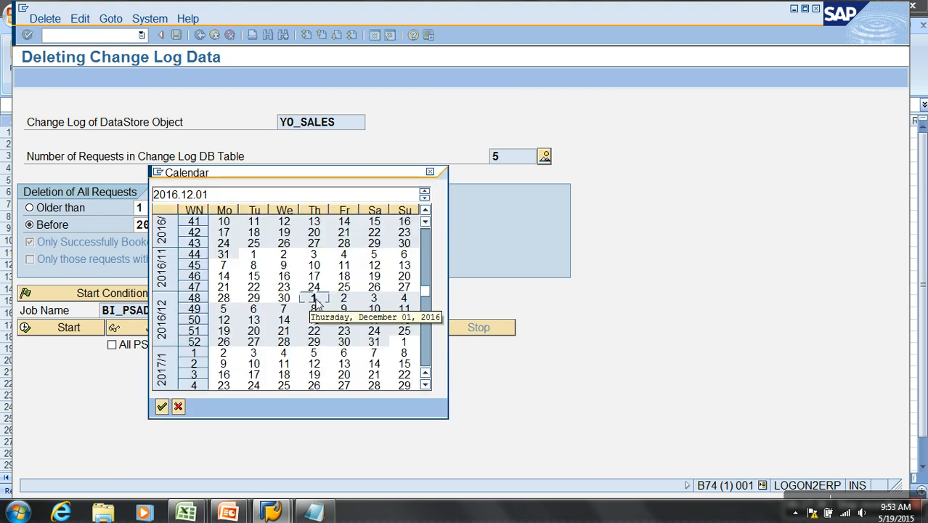
double_click(314, 298)
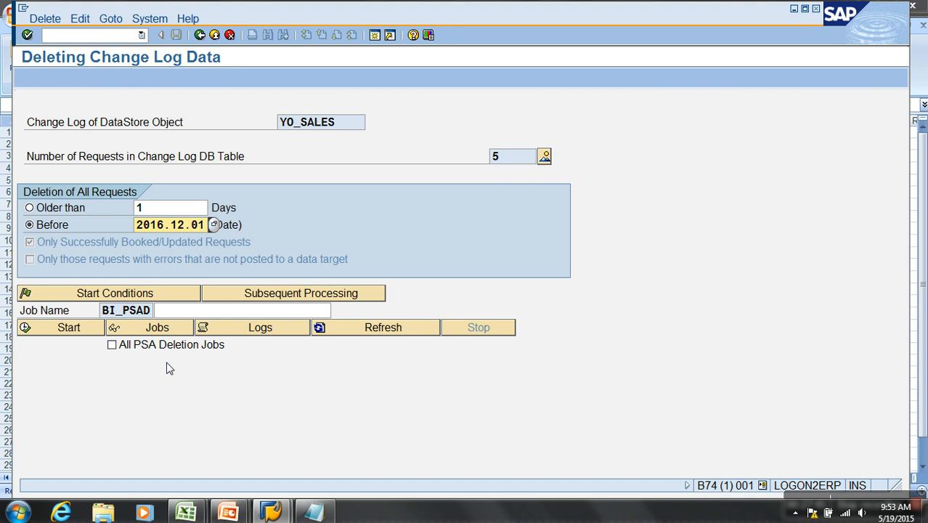
left_click(84, 329)
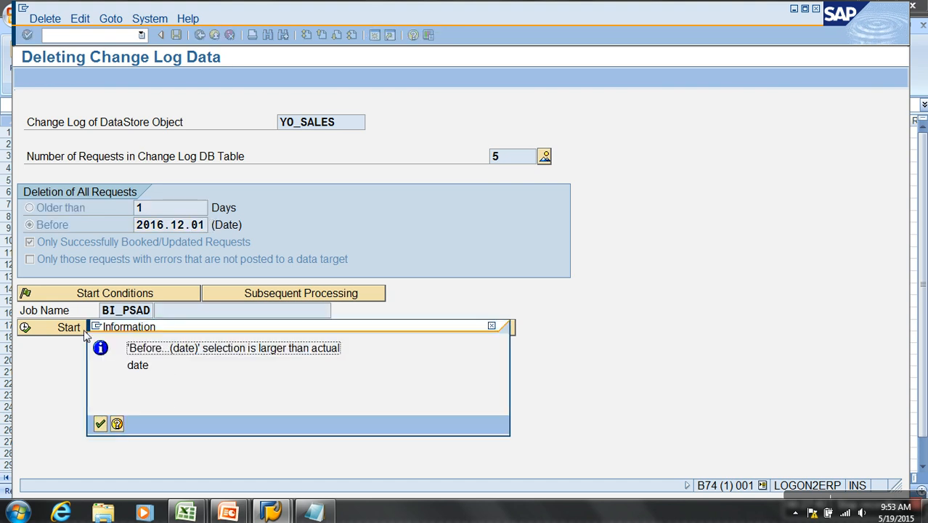
left_click(99, 424)
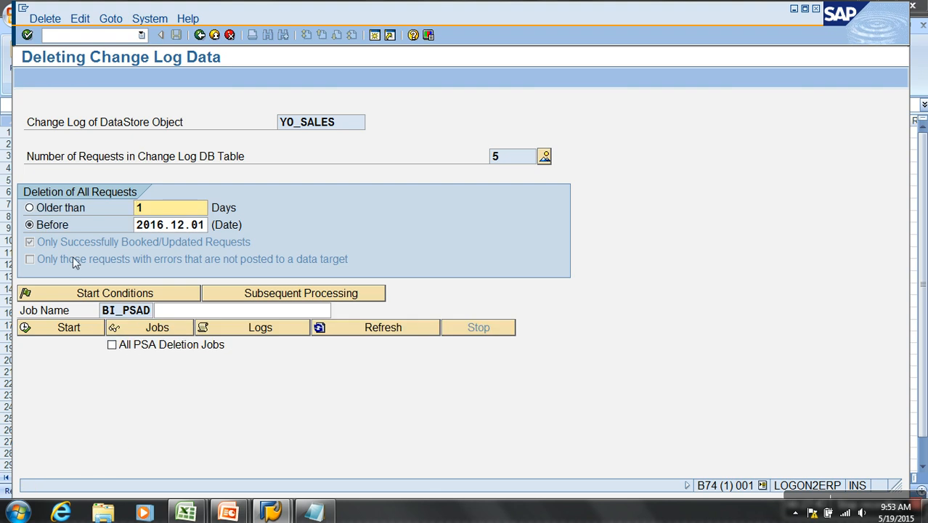
- Change the Before date to 2014.12.01, try to start the deletion, and dismiss the information dialog
left_click(170, 228)
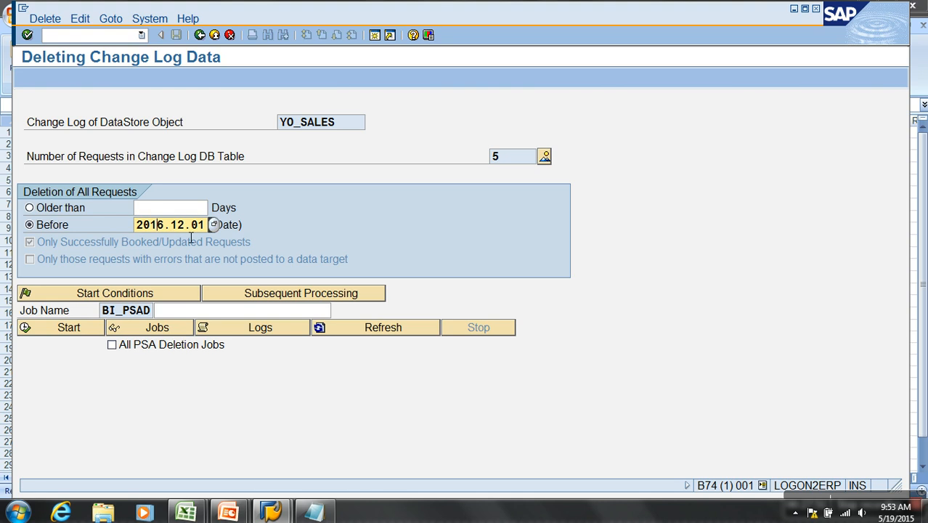
left_click(213, 226)
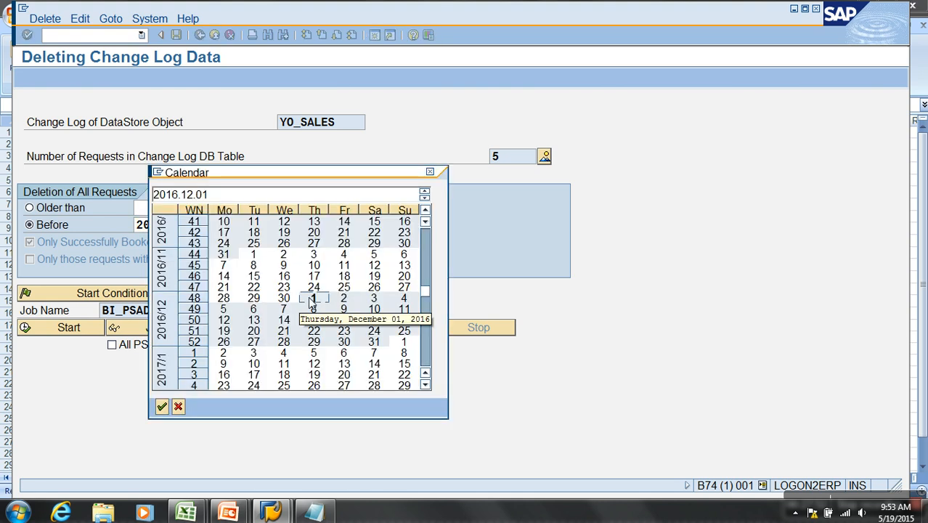
double_click(308, 296)
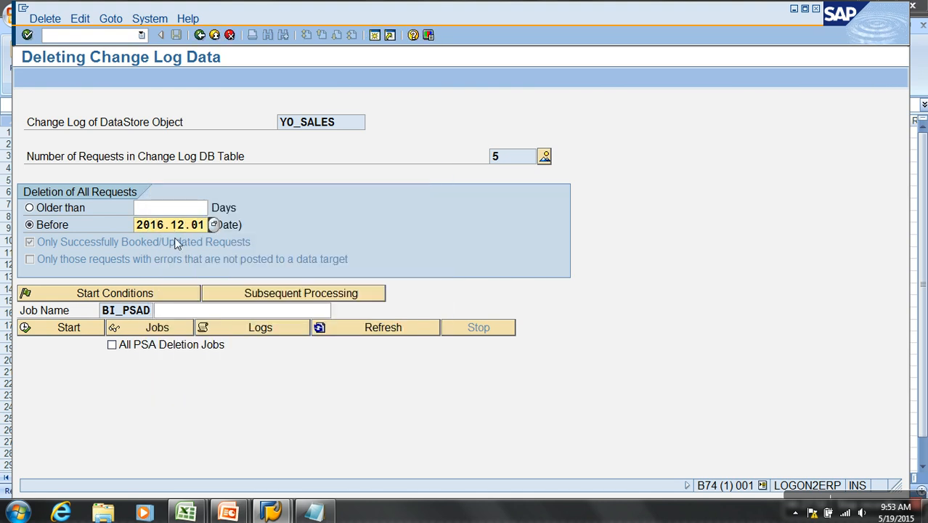
key("Delete")
type("4")
left_click(98, 324)
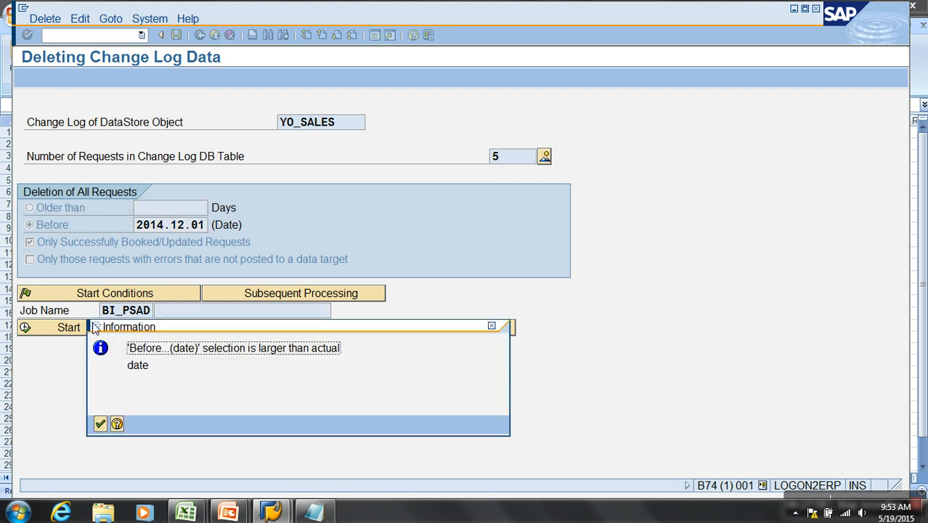
left_click(100, 423)
- Set the Before date to 2014.01.01, start the change log deletion, and refresh the job status
left_click(164, 224)
key("Delete")
type("3")
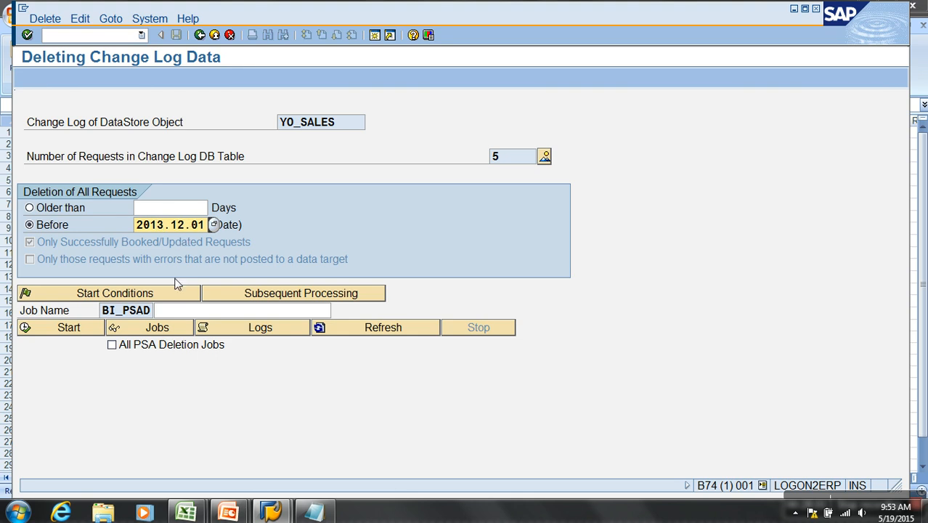
key("BackSpace")
type("4")
key("BackSpace")
key("BackSpace")
type("01")
left_click(86, 333)
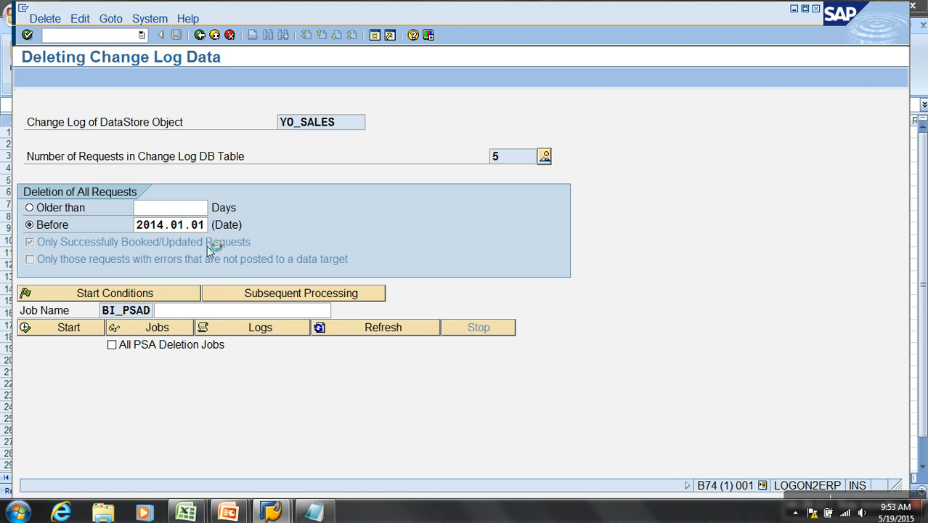
left_click(327, 331)
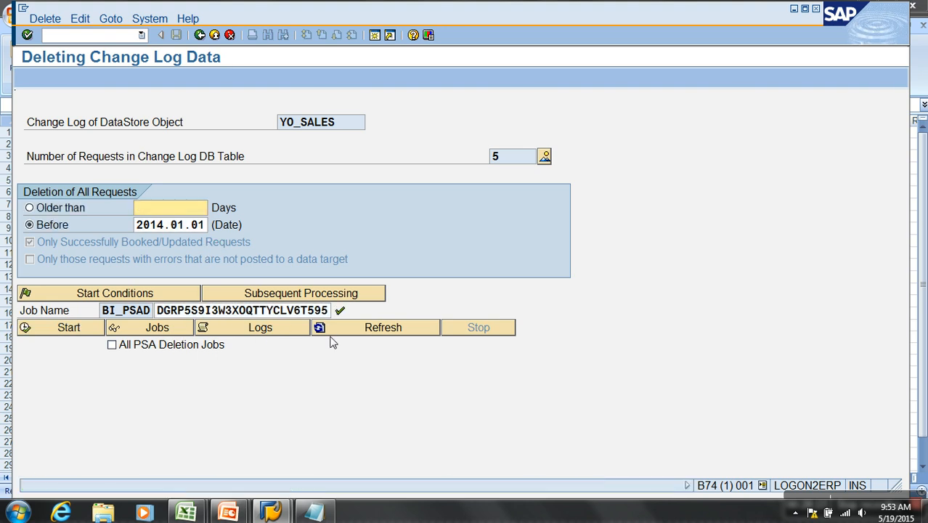
- Return to the requests list to check request 2184's update date, and reopen the change log data deletion
left_click(199, 36)
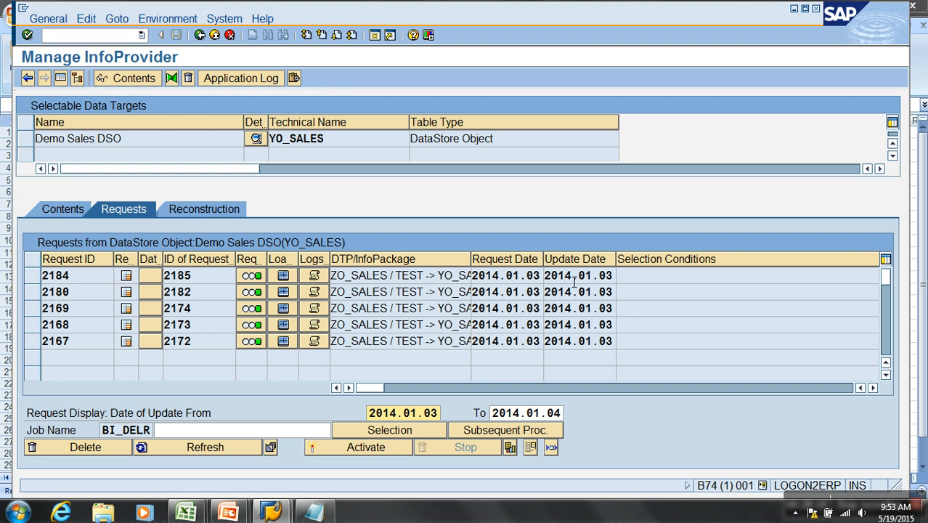
left_click_drag(574, 281, 621, 285)
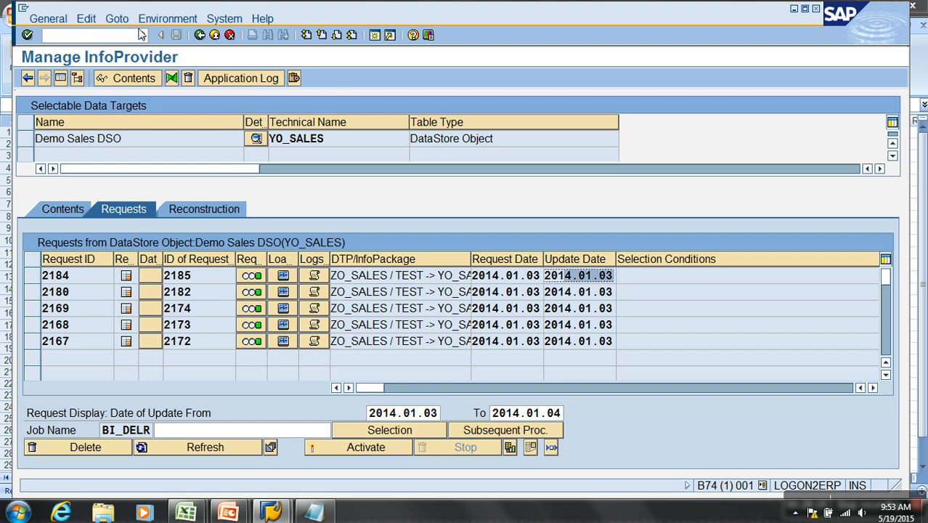
left_click(167, 19)
left_click(212, 80)
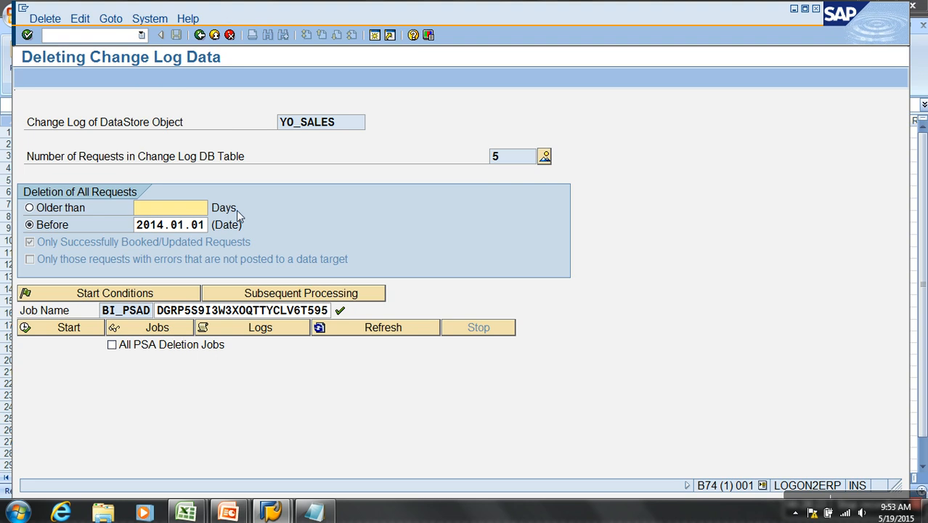
- Set the Before date to 2014.01.04, try to start the deletion, and dismiss the information dialog
left_click(206, 226)
key("BackSpace")
type("4")
left_click(73, 327)
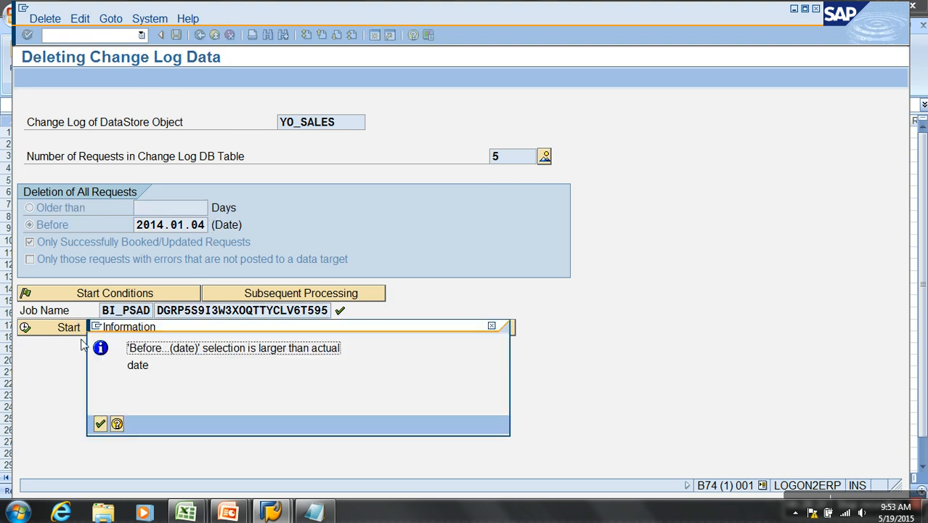
left_click(101, 424)
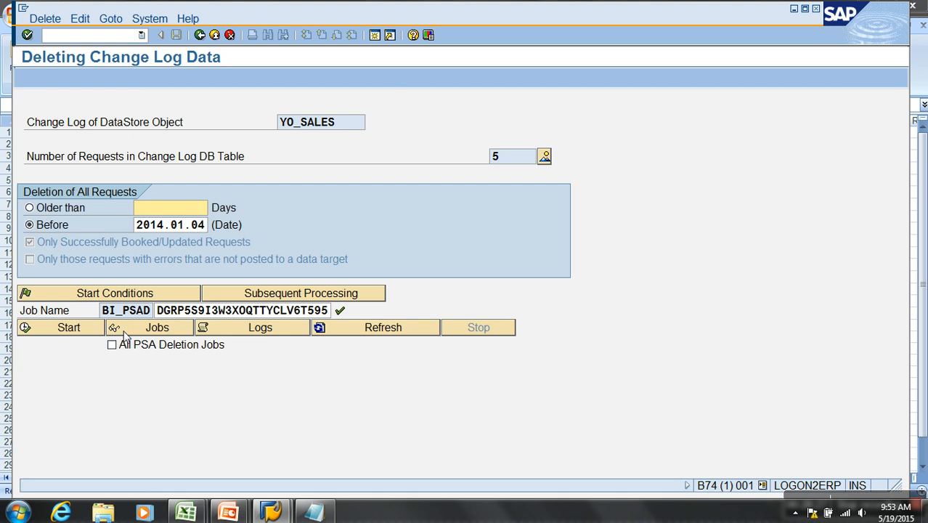
- Try to start the change log deletion with the Before date set to 2014.01.03, and dismiss the information dialog
left_click(206, 227)
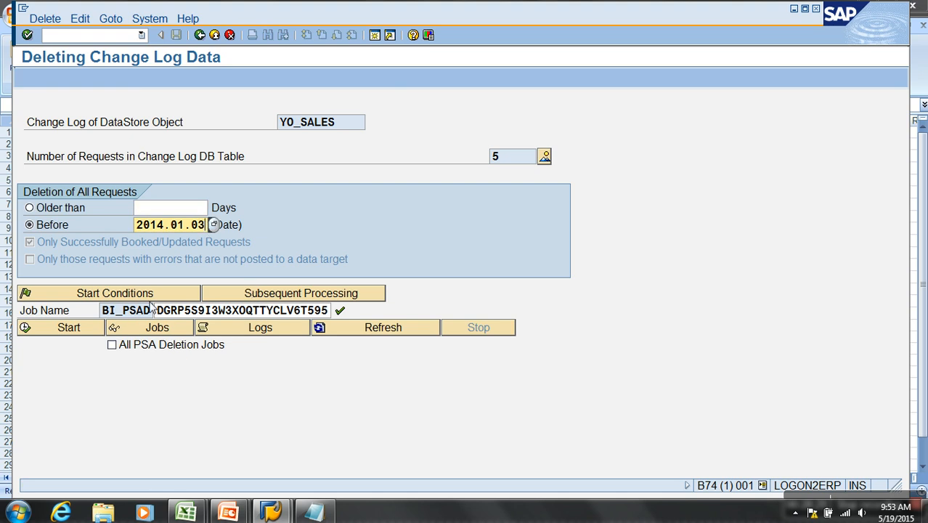
left_click(73, 329)
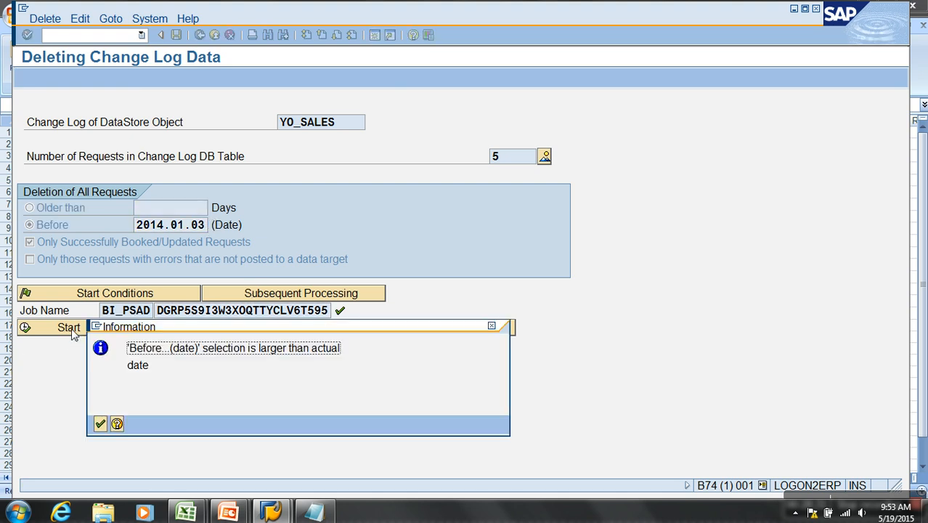
left_click(102, 424)
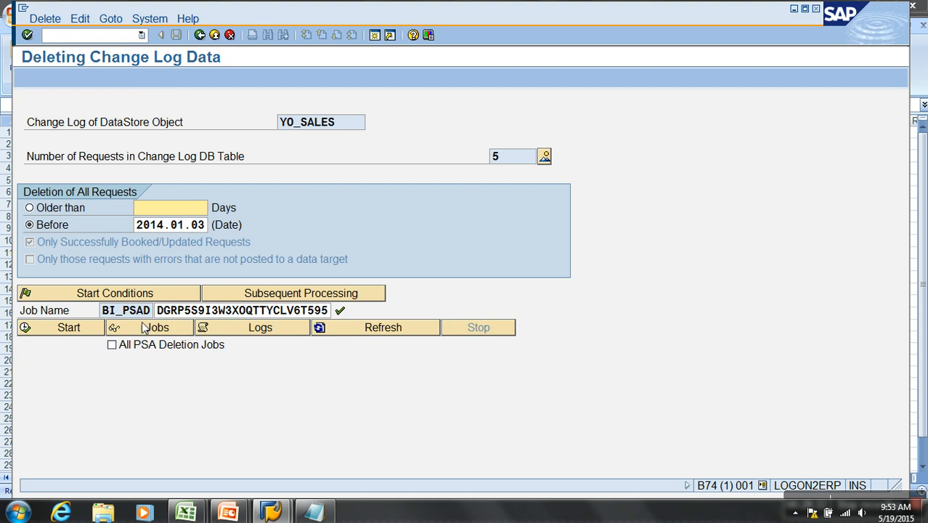
- Set the Before date to 2014.01.02, start the change log deletion, and update its job status
left_click(206, 229)
key("BackSpace")
type("2")
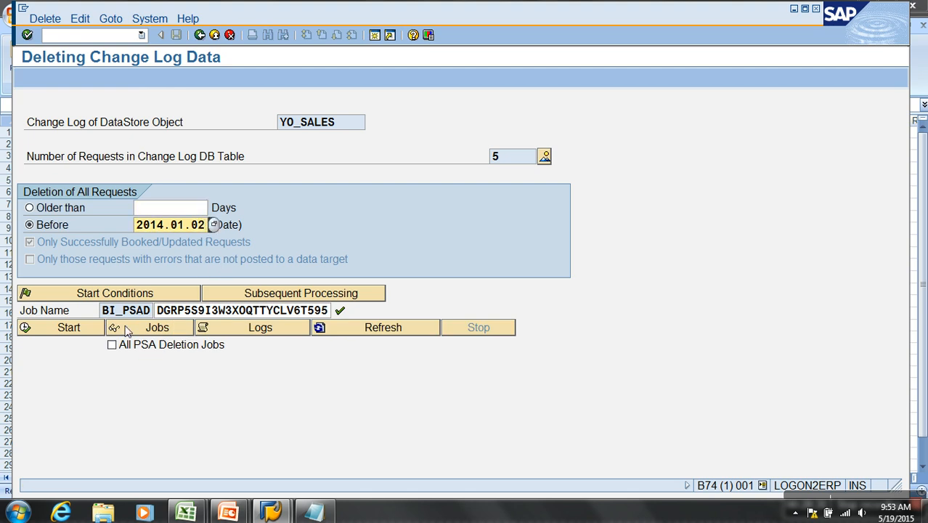
left_click(88, 328)
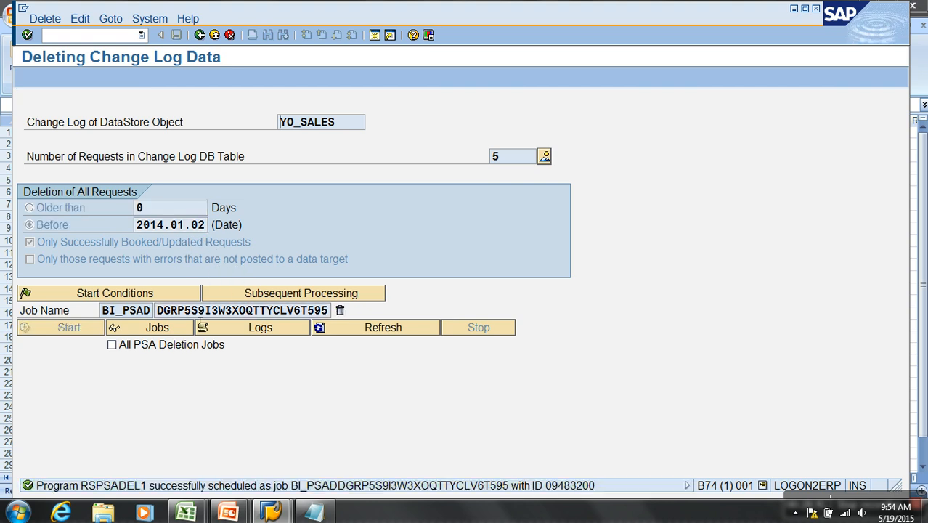
left_click(339, 310)
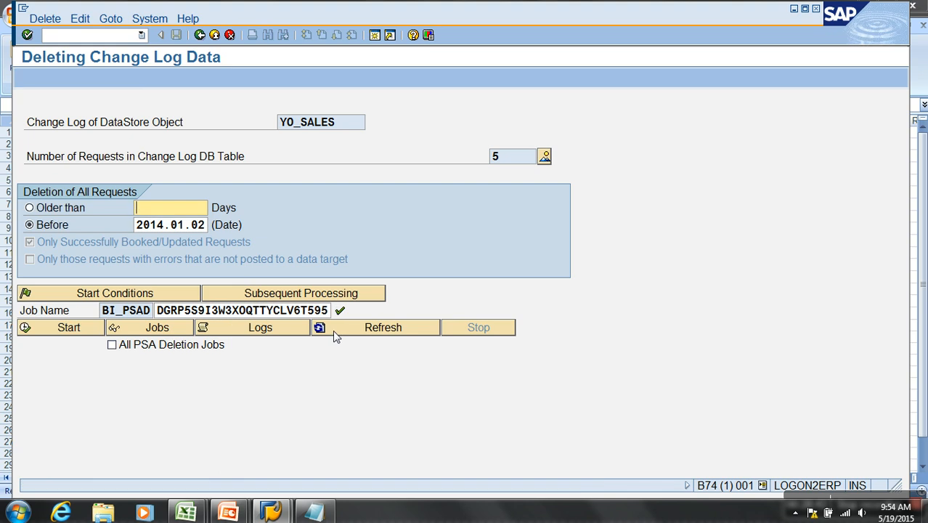
- Return to the Demo Sales DSO contents and count the entries in its change log table
left_click(200, 35)
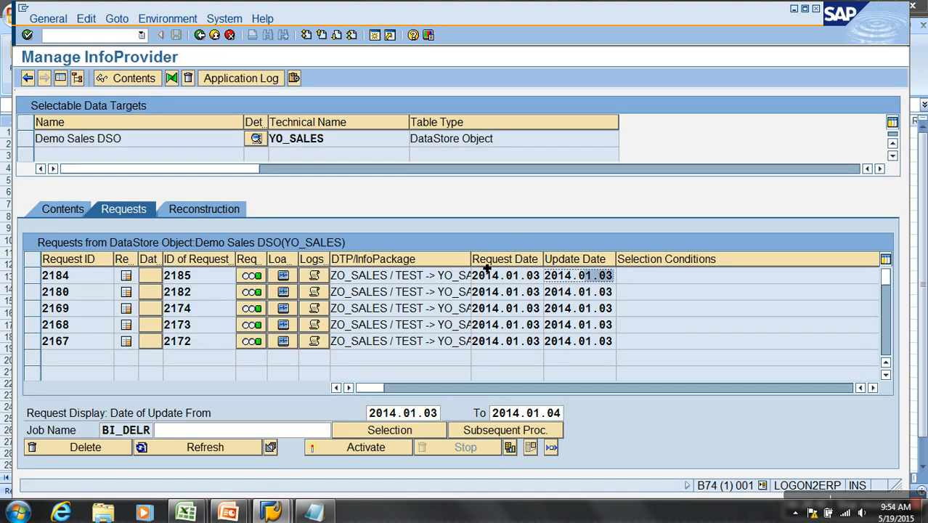
left_click(80, 211)
left_click(411, 413)
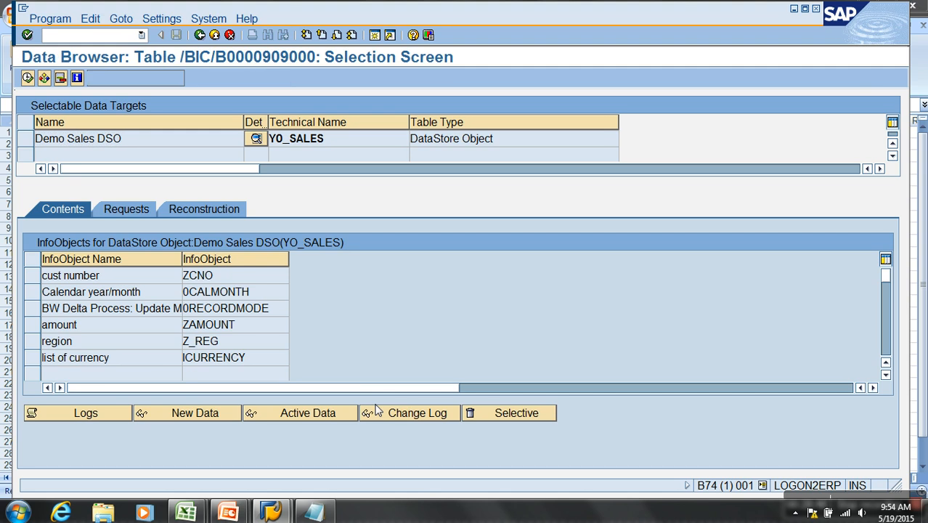
left_click(133, 78)
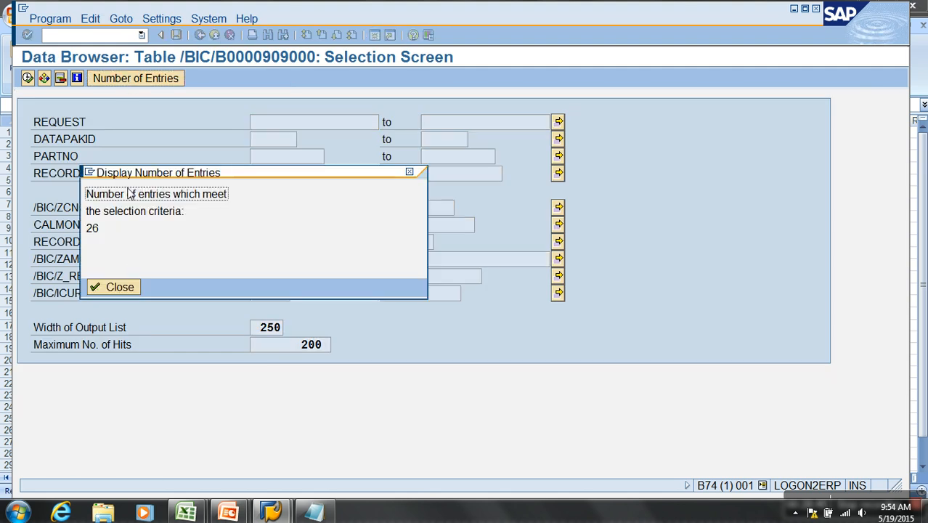
left_click(120, 287)
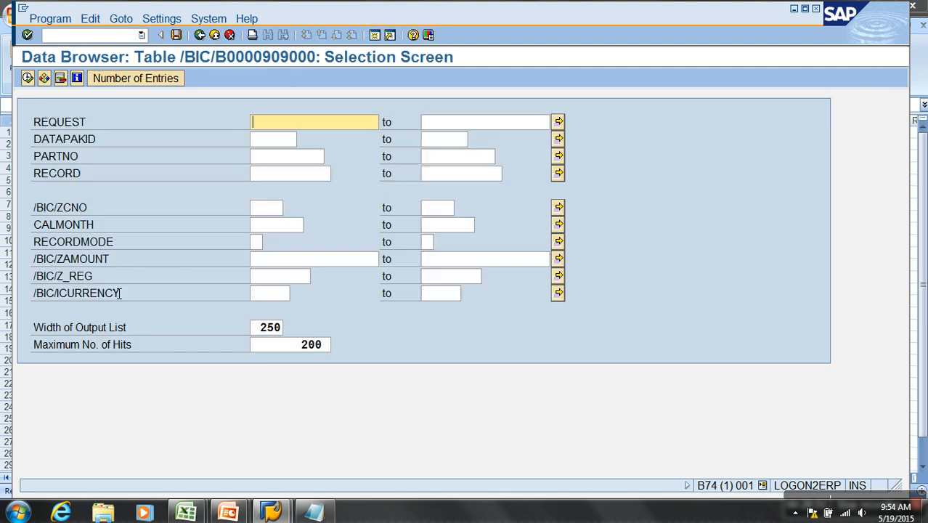
left_click(100, 36)
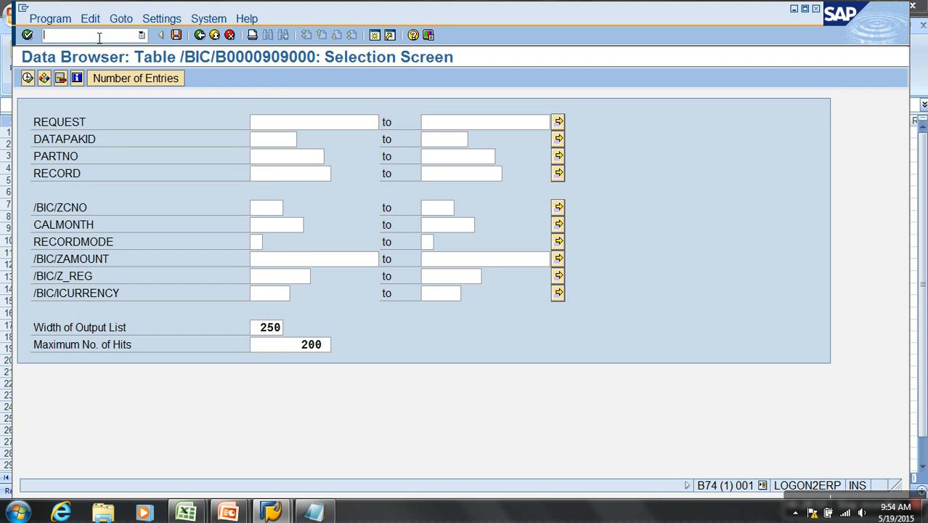
type("/OSE14")
key("Return")
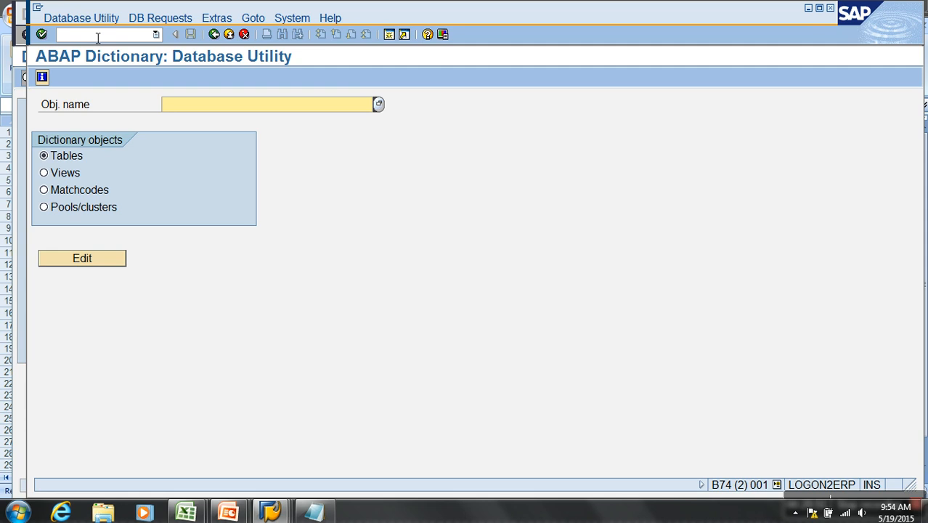
type("/BIC/B0000909000")
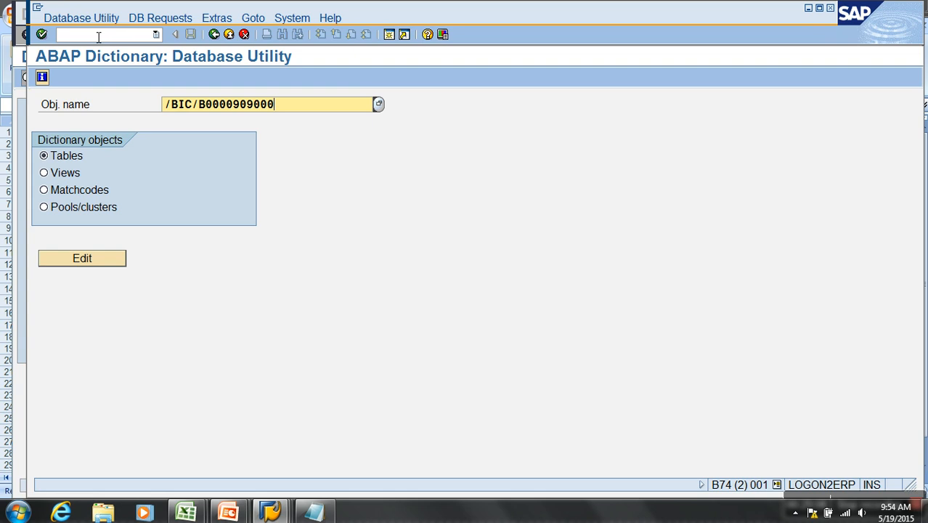
key("Return")
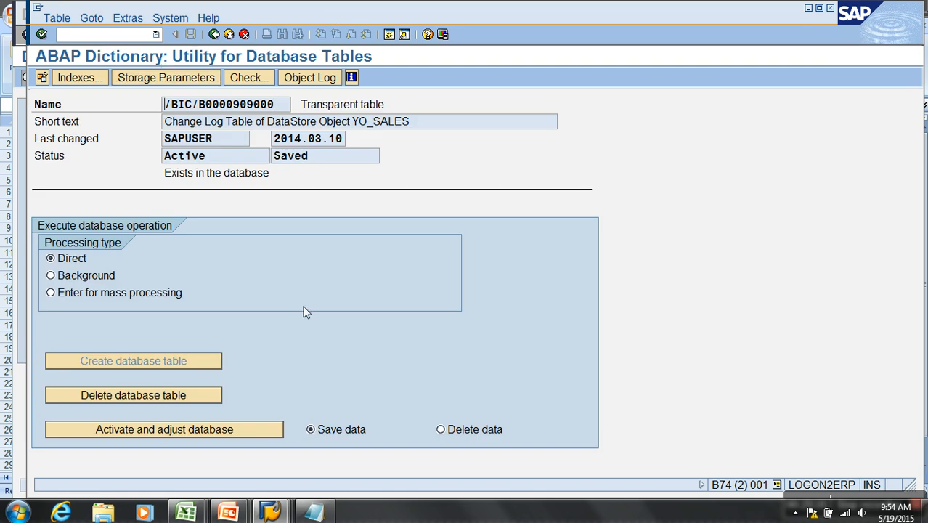
- Activate and adjust the change log table with the Delete data option, and recount its entries in the Data Browser
left_click(476, 429)
left_click(262, 431)
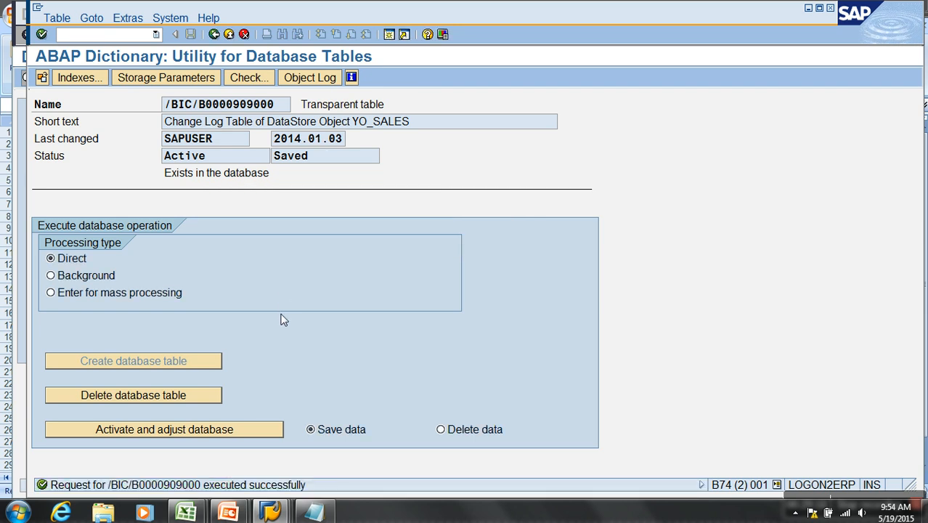
key("alt+Tab")
left_click(171, 77)
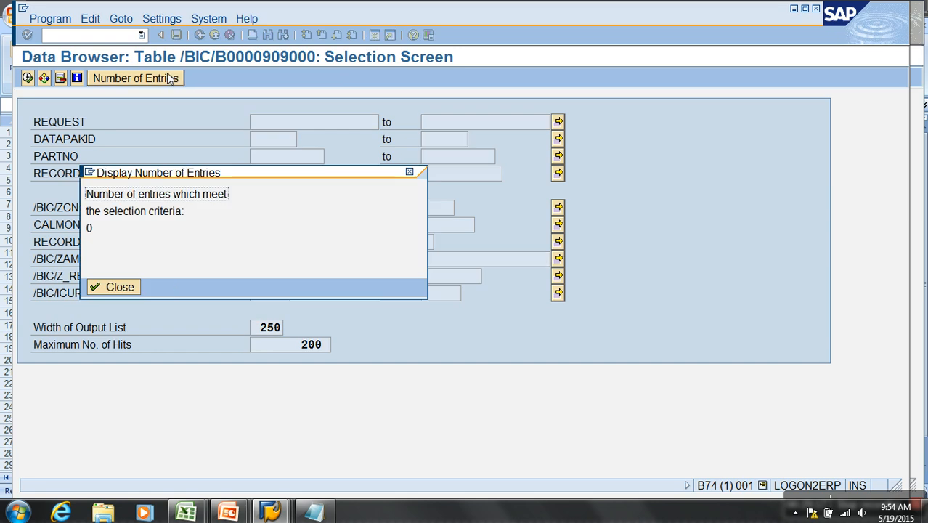
left_click(125, 287)
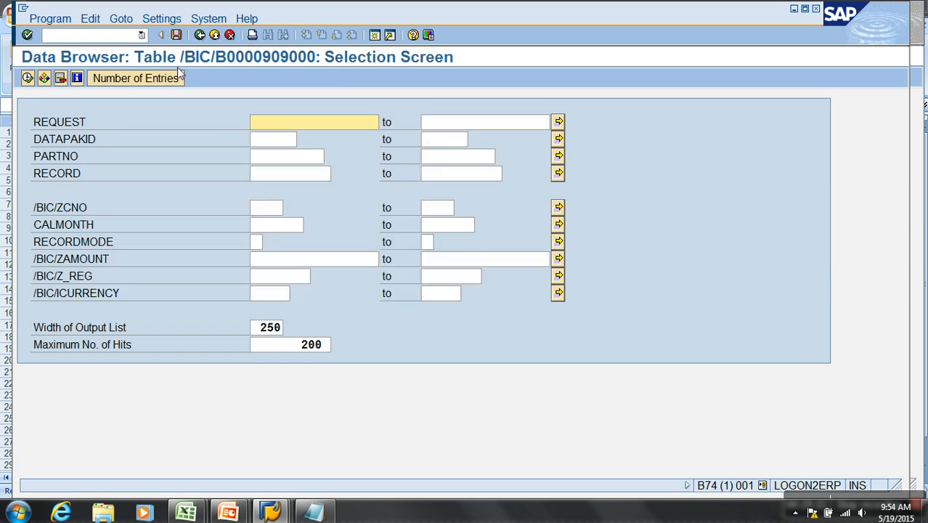
- Return to the DSO's requests list, review the Older than days option for change log deletion, and leave it
left_click(197, 37)
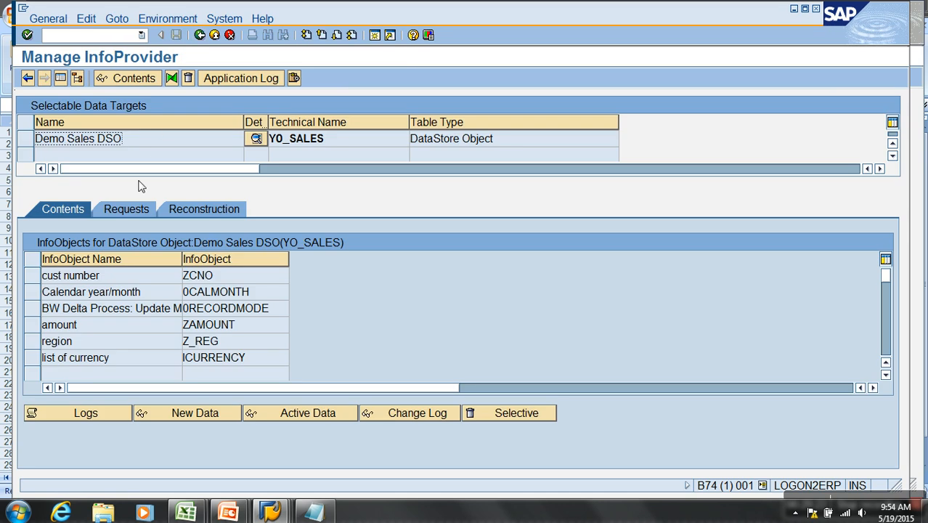
left_click(130, 213)
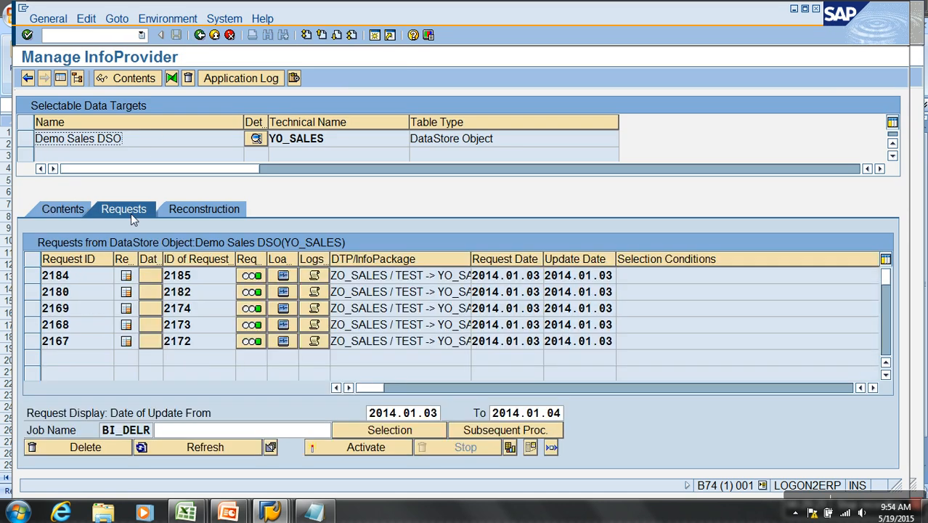
left_click(167, 19)
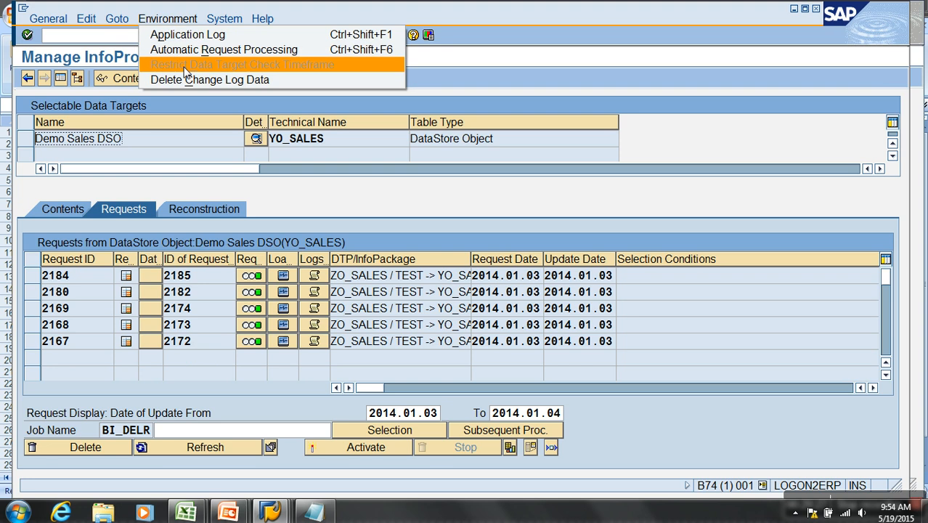
left_click(200, 82)
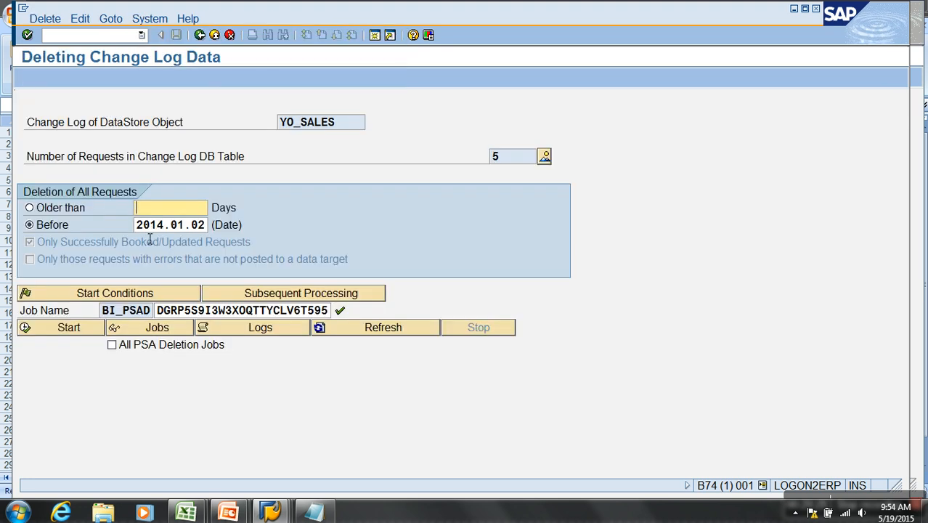
left_click(154, 210)
left_click(213, 35)
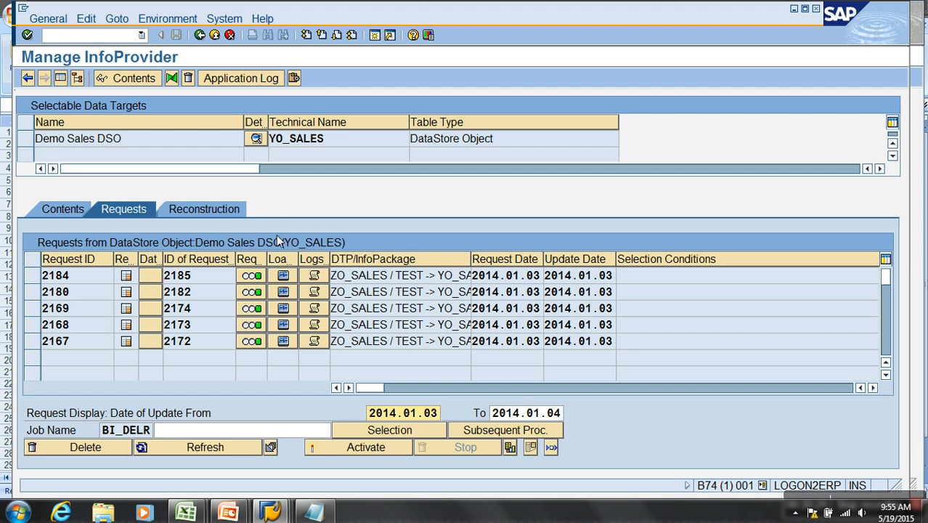
- Schedule request 2180 of the Demo Sales DSO for deletion and refresh the requests list
left_click(34, 291)
left_click(81, 447)
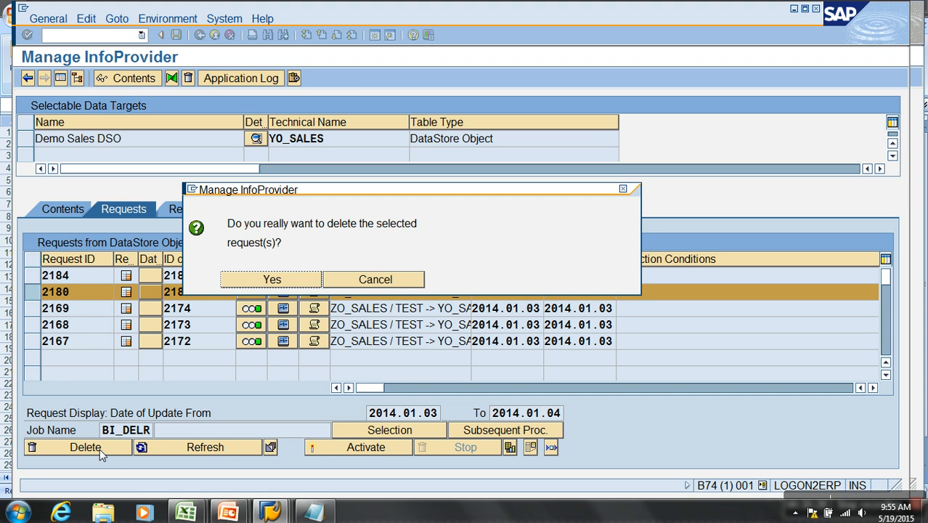
left_click(272, 276)
left_click(292, 351)
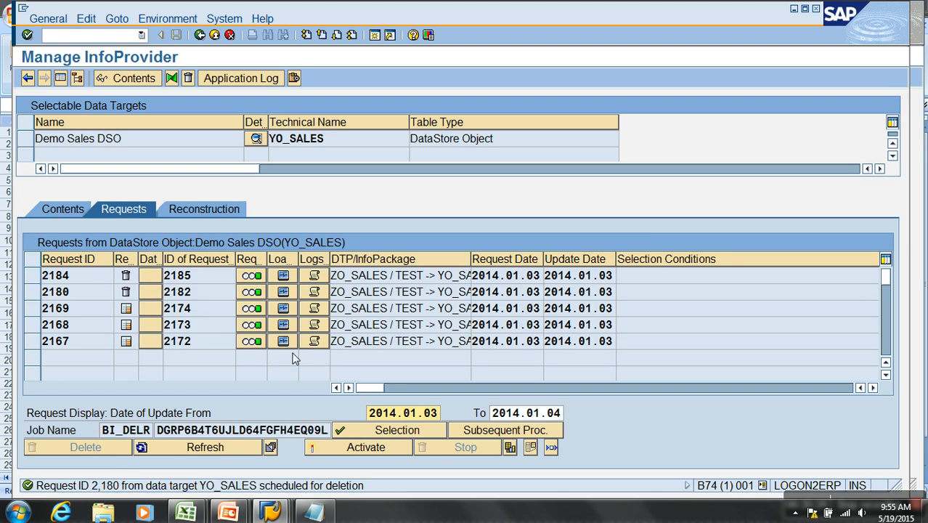
left_click(205, 448)
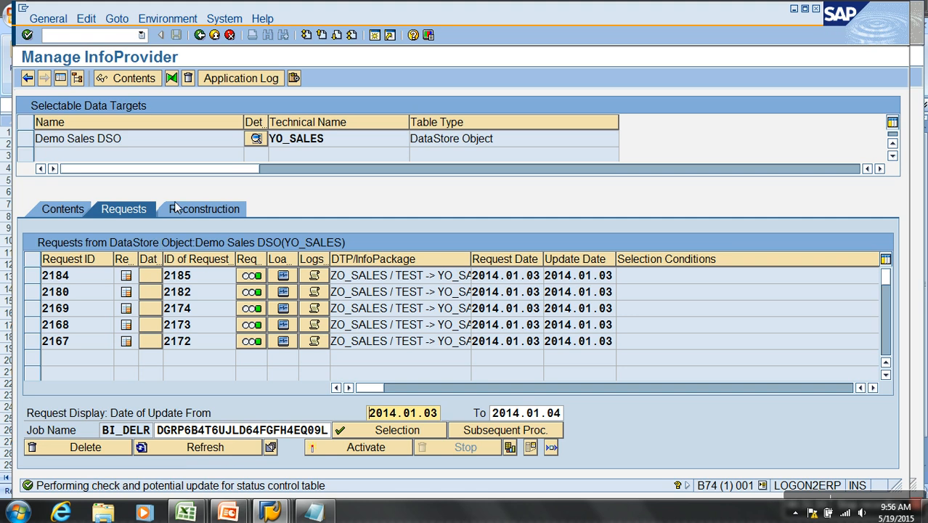
- Delete all data of the Demo Sales DSO from the modeling tree, and review and close the deletion log
left_click(215, 35)
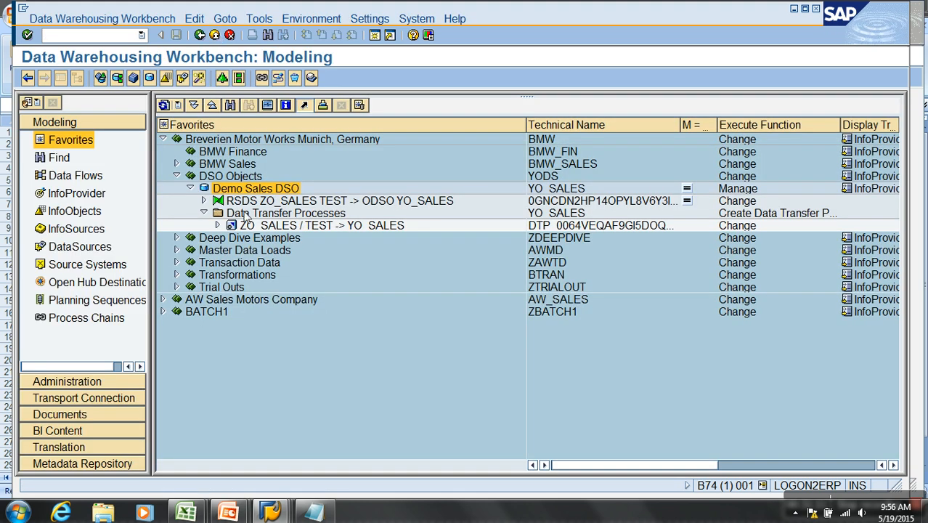
right_click(257, 191)
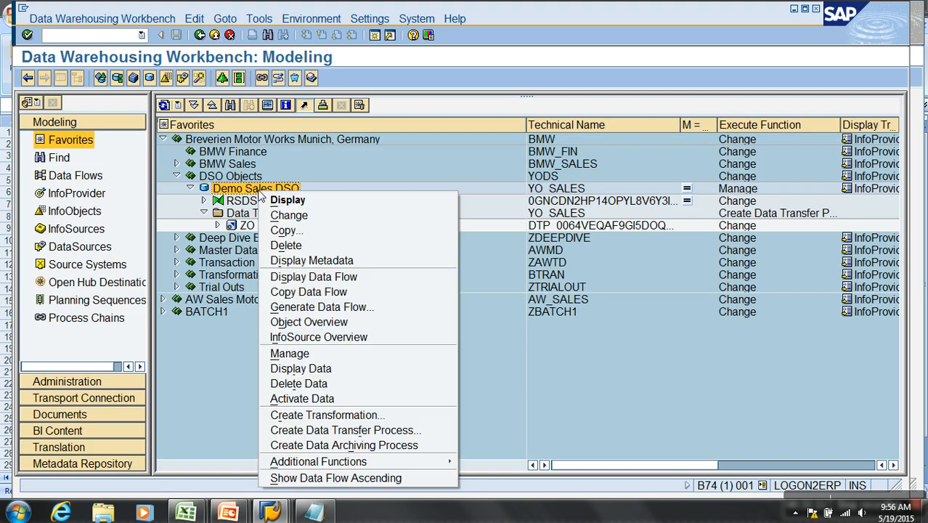
left_click(325, 383)
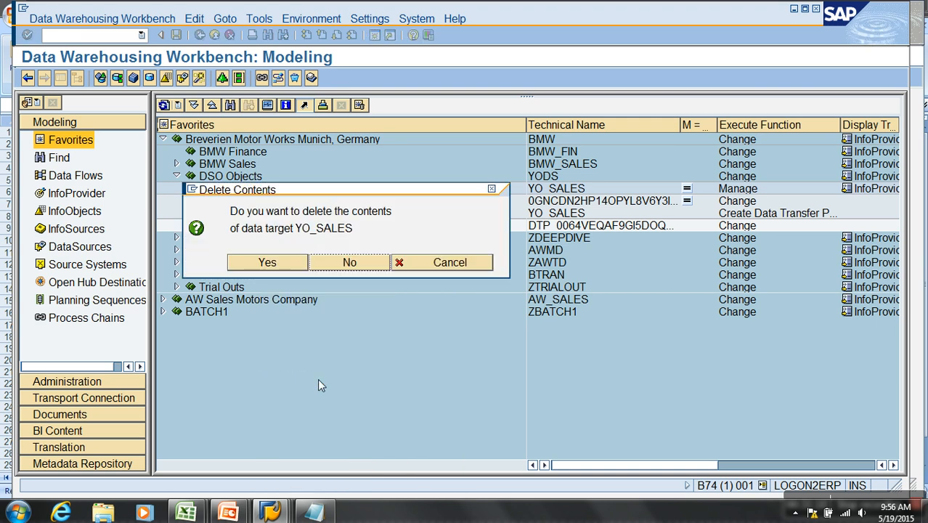
left_click(274, 266)
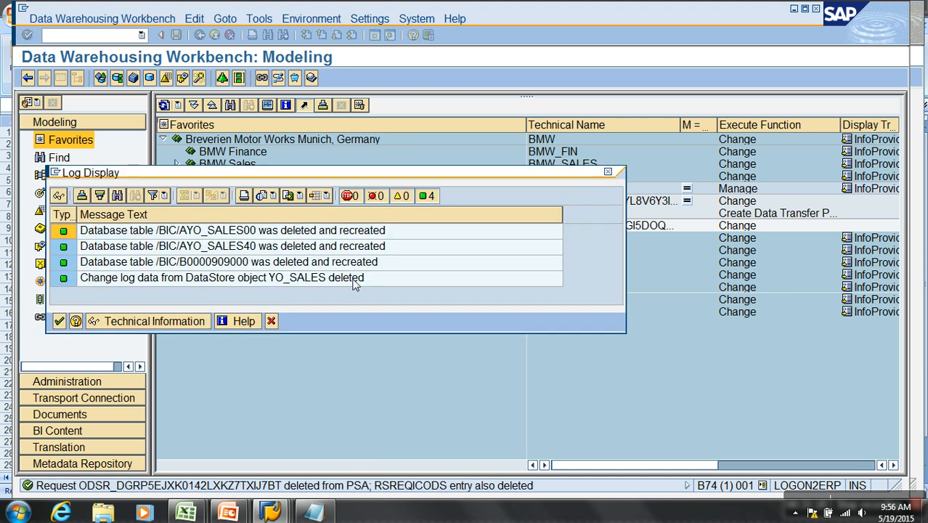
left_click(206, 233)
left_click(217, 247)
left_click(221, 262)
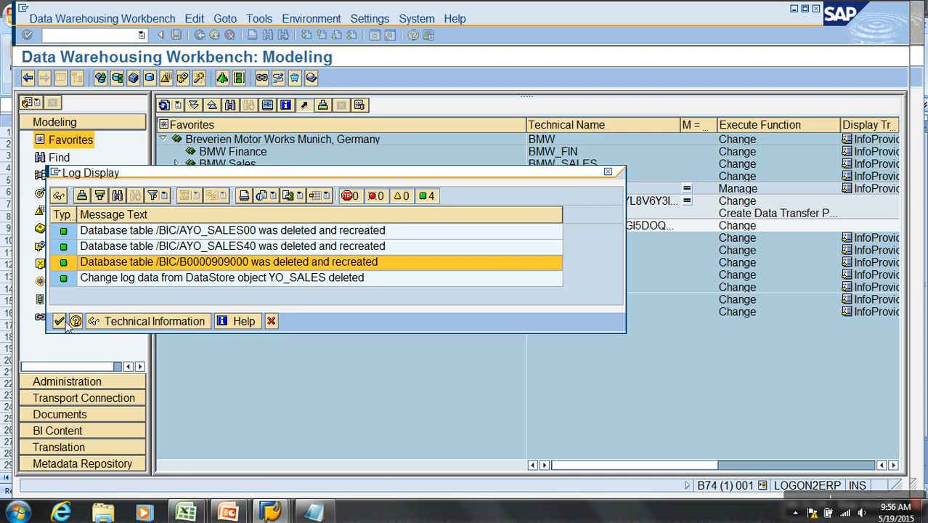
left_click(61, 322)
- Execute the data transfer process ZO_SALES / TEST -> YO_SALES without displaying the request monitor, and return to the modeling tree
double_click(280, 227)
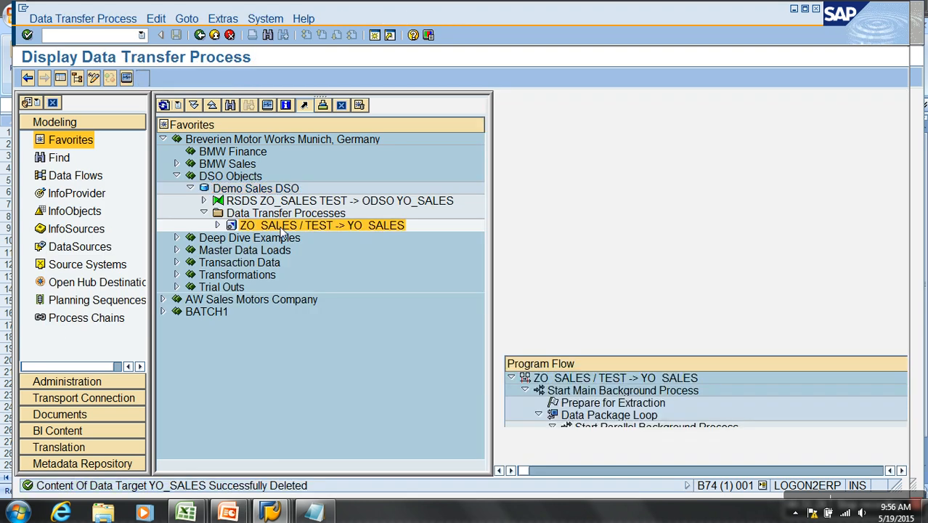
left_click(60, 78)
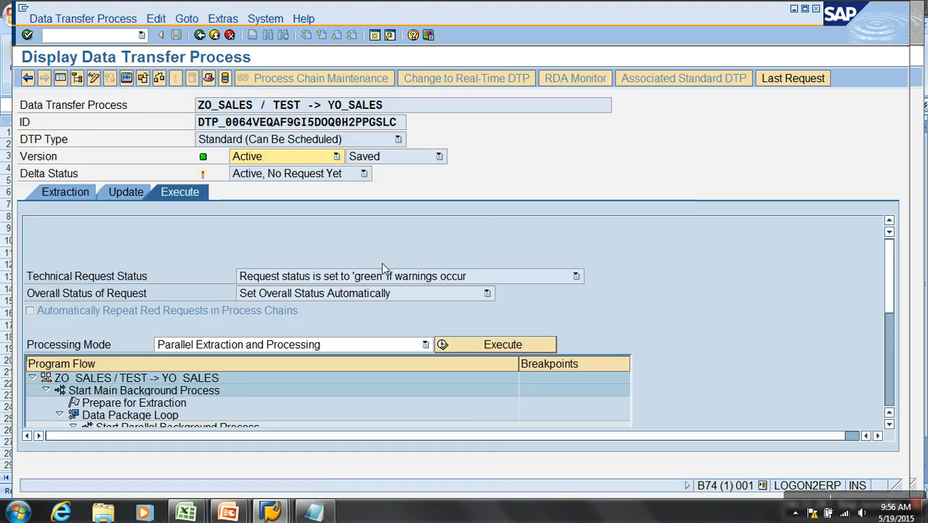
left_click(512, 344)
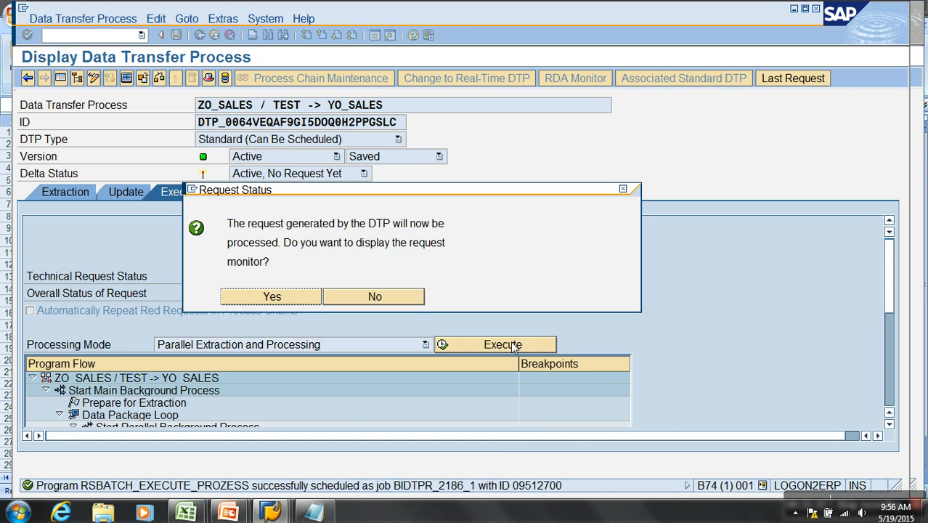
left_click(374, 294)
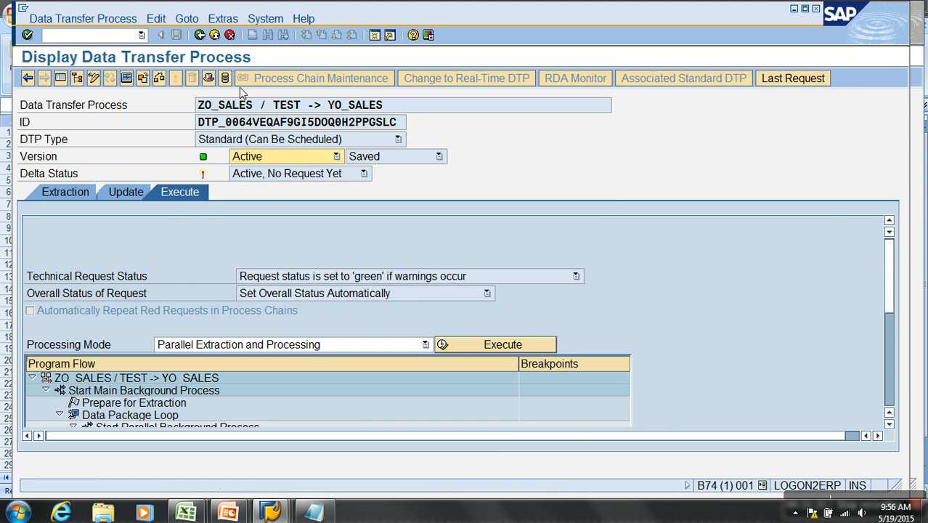
left_click(230, 35)
- Open the management view of the Demo Sales DSO without the navigation tree, refresh its requests, and bring the transferred records column into view
right_click(276, 194)
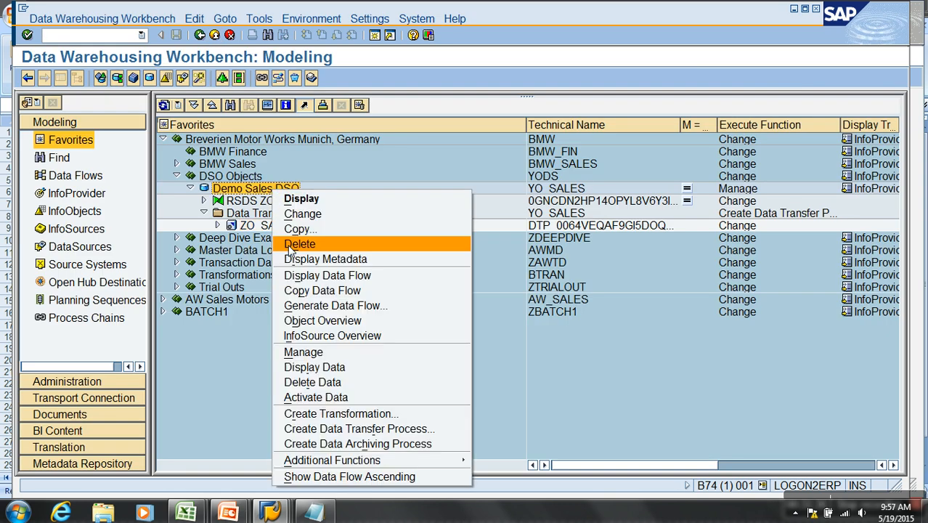
left_click(333, 354)
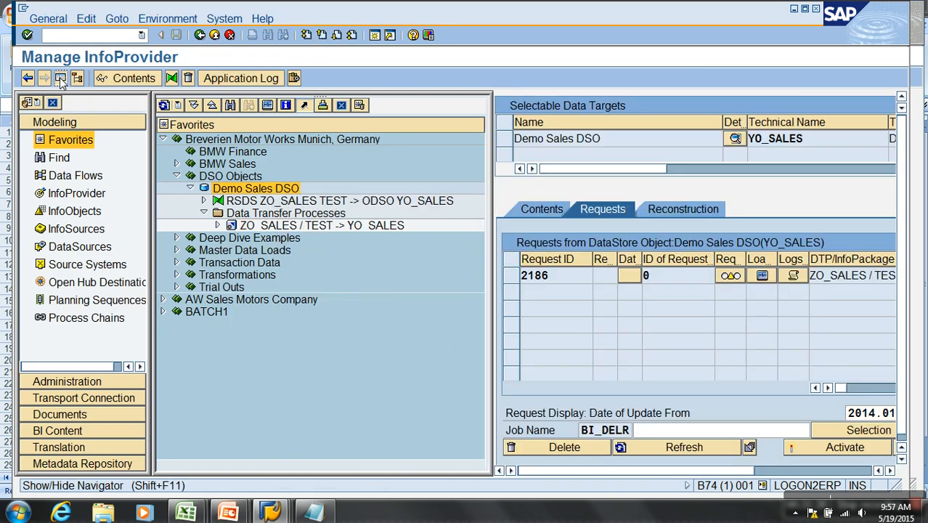
left_click(60, 77)
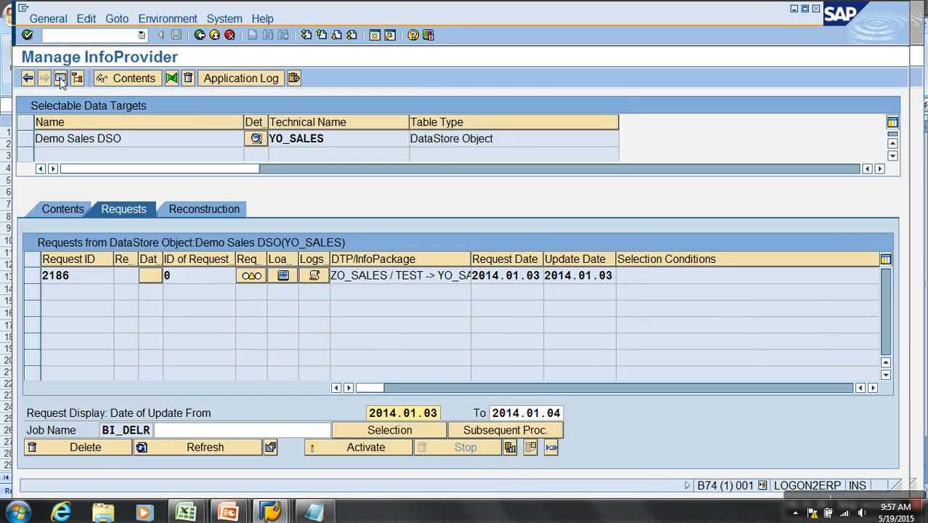
left_click(227, 452)
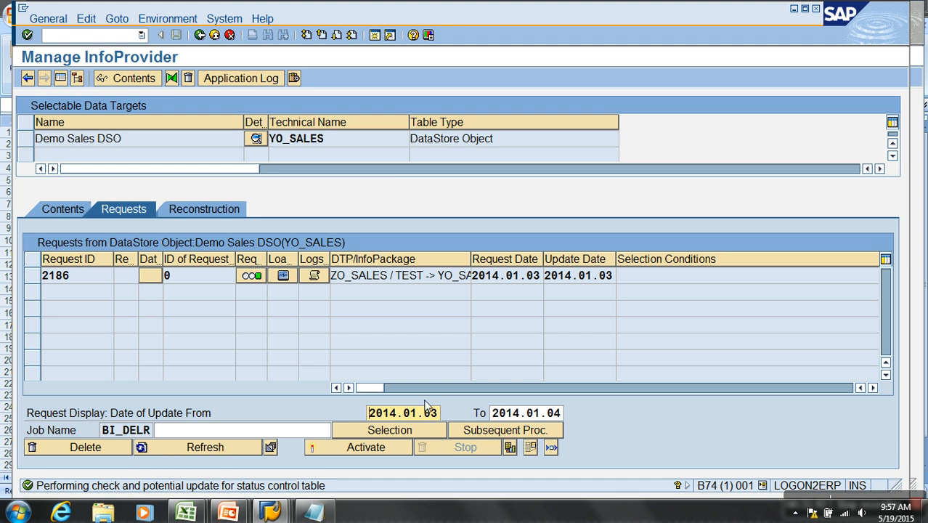
left_click(872, 387)
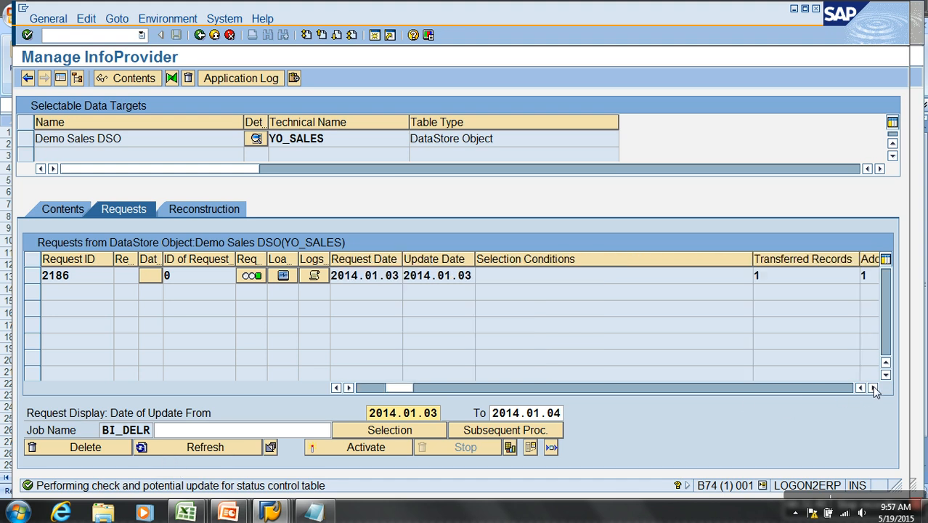
- Keep refreshing the Demo Sales DSO requests list until request 2190 has finished loading
left_click(229, 450)
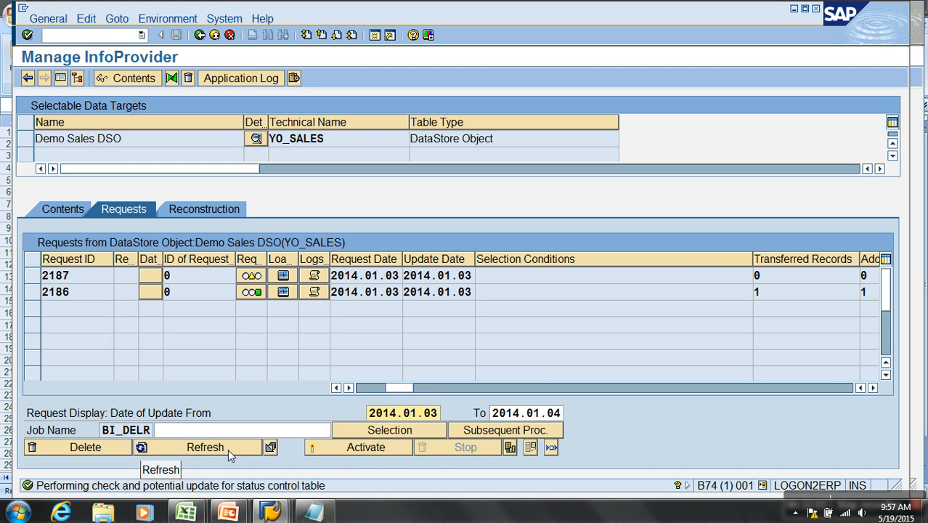
left_click(228, 449)
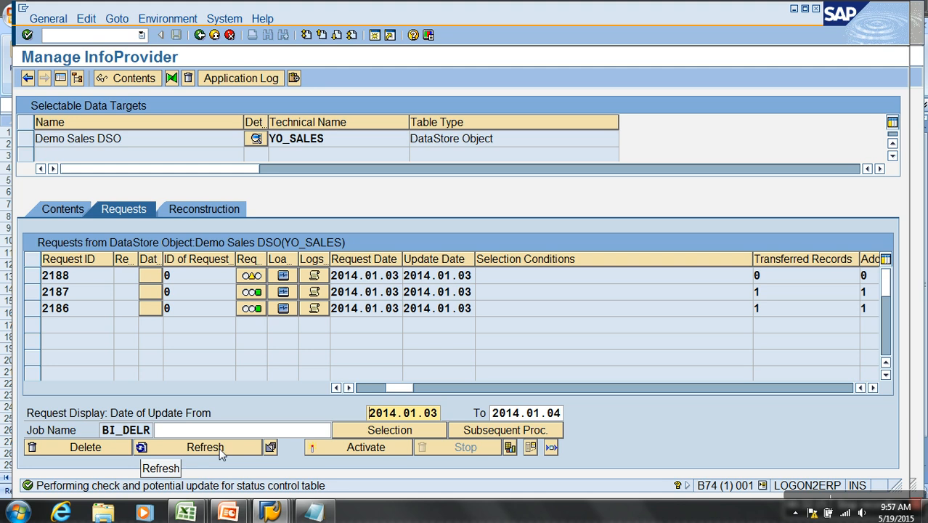
left_click(220, 451)
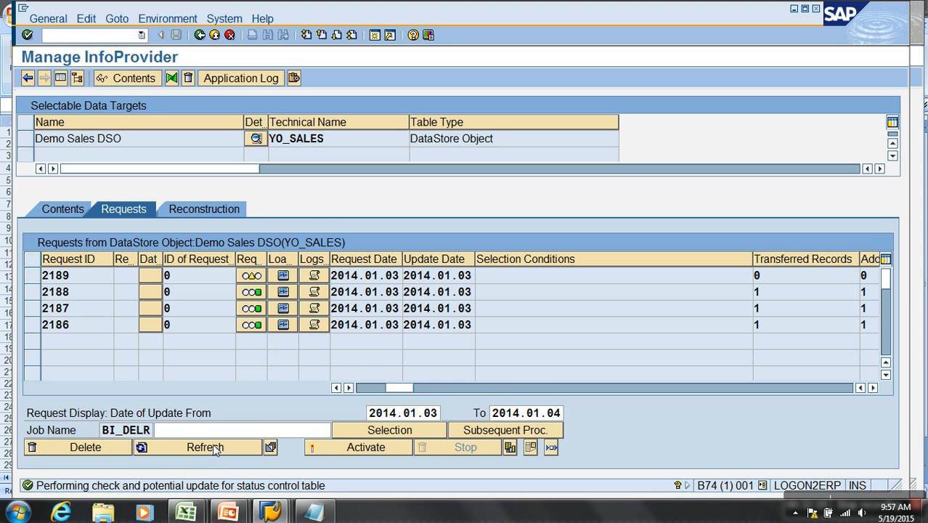
left_click(213, 448)
left_click(213, 448)
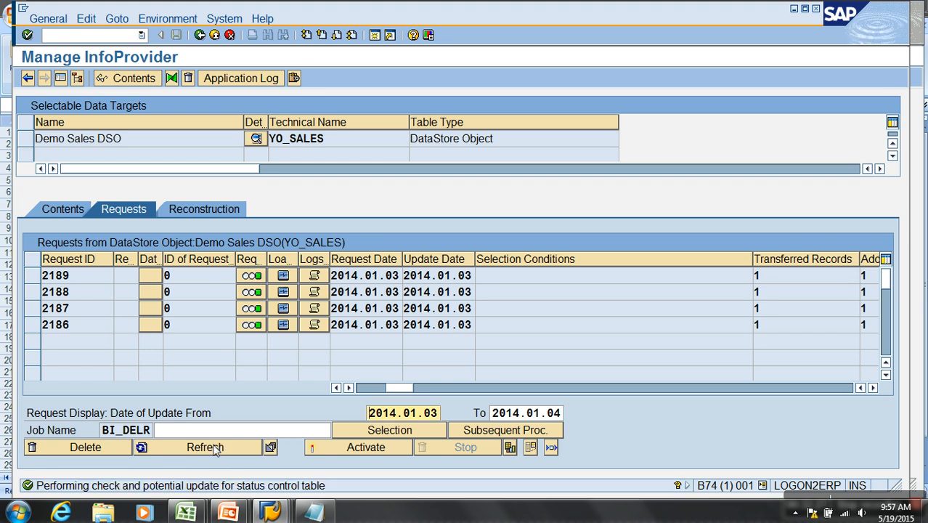
left_click(213, 448)
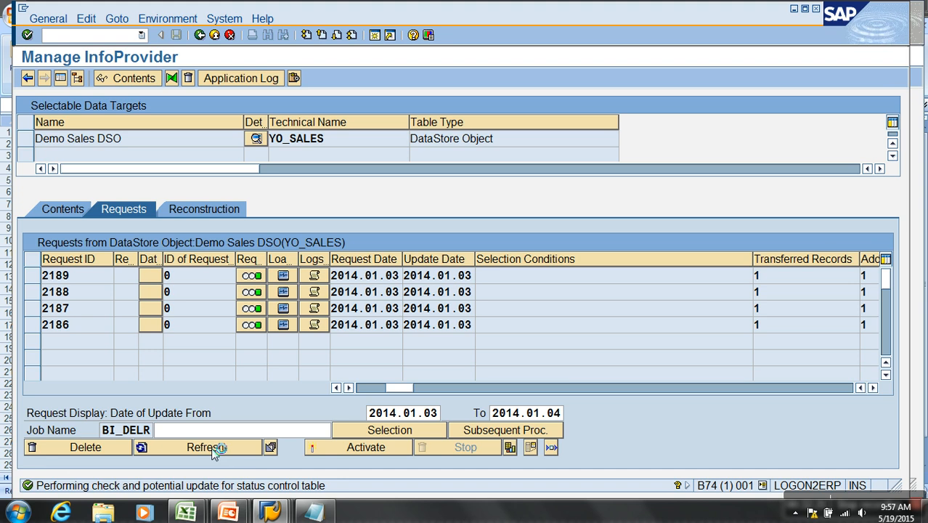
left_click(213, 450)
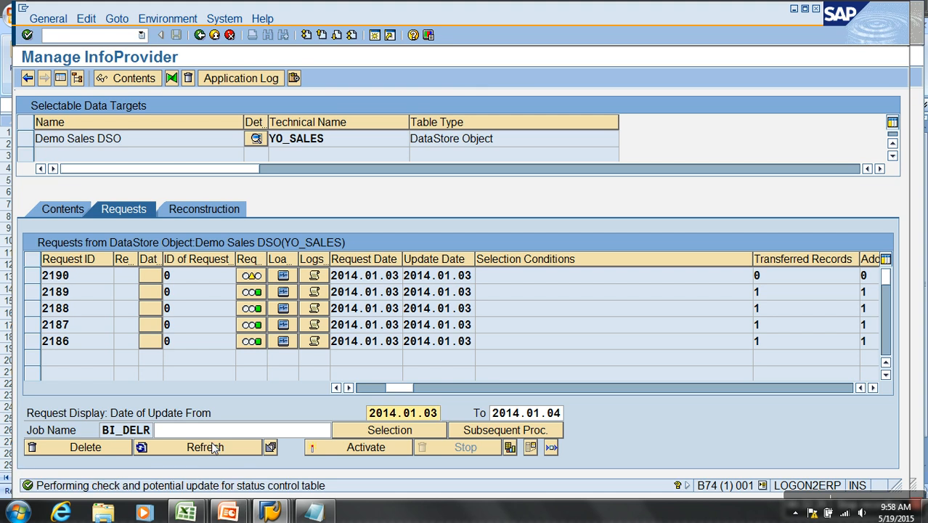
left_click(213, 447)
left_click(223, 449)
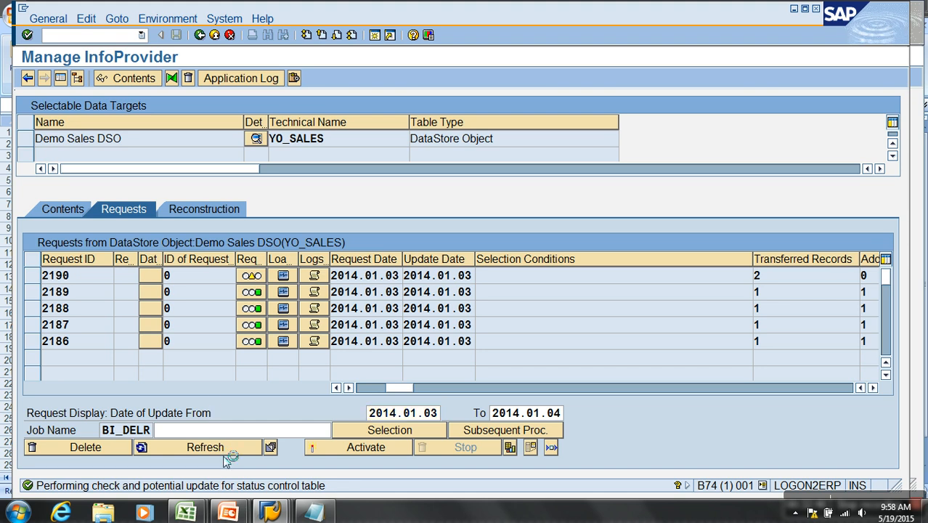
- Activate requests 2186 to 2190 without condensing them into one request, refresh the requests list, and apply the status changes
left_click(358, 448)
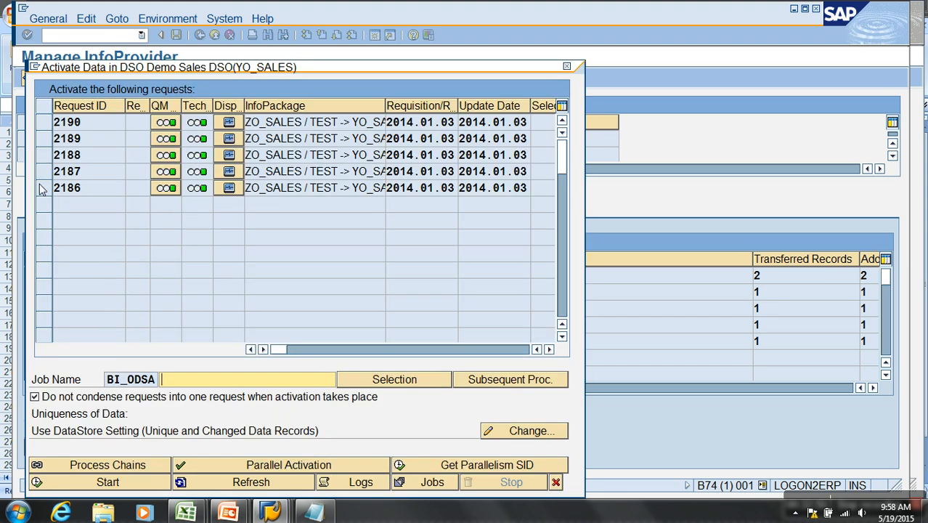
left_click_drag(42, 188, 42, 122)
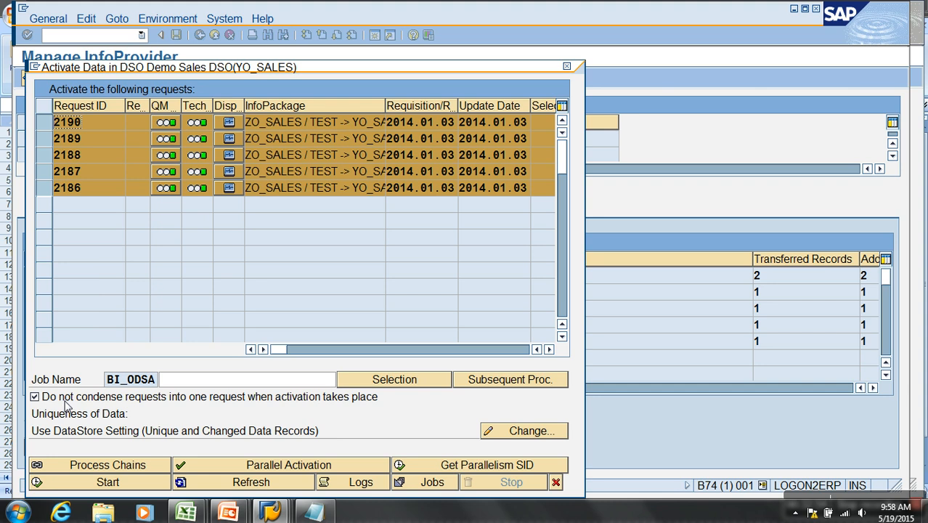
left_click(117, 492)
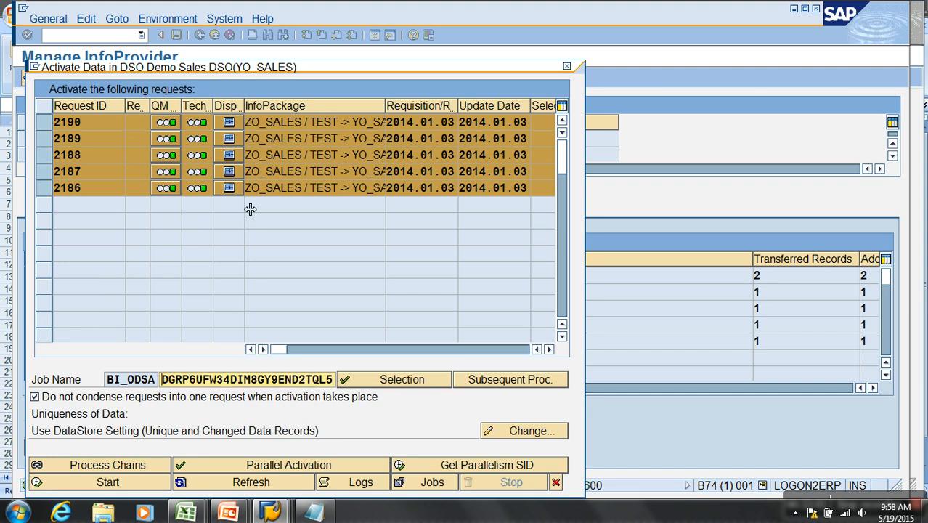
left_click(555, 482)
left_click(219, 448)
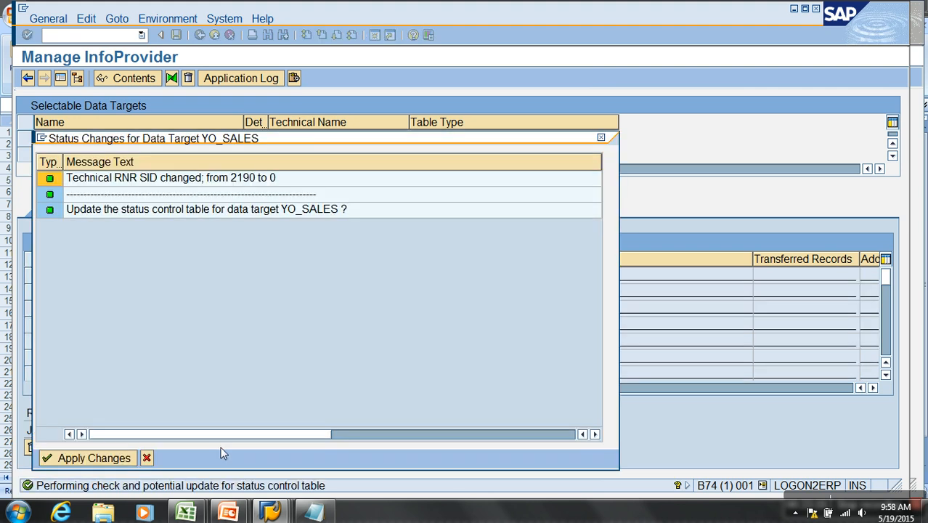
left_click(116, 458)
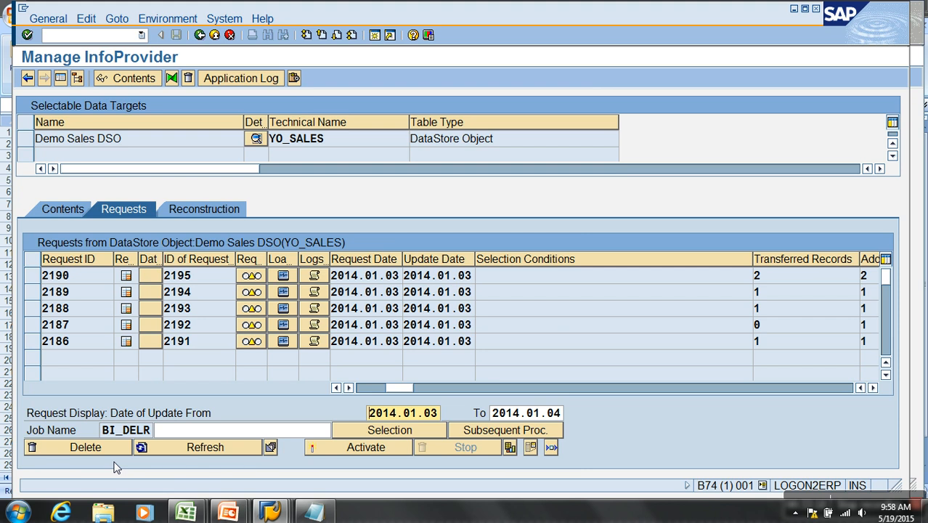
- Review the change log request IDs assigned to requests 2186 to 2190, and refresh the requests list
left_click(215, 344)
left_click(212, 327)
left_click(212, 314)
left_click(214, 298)
left_click(217, 277)
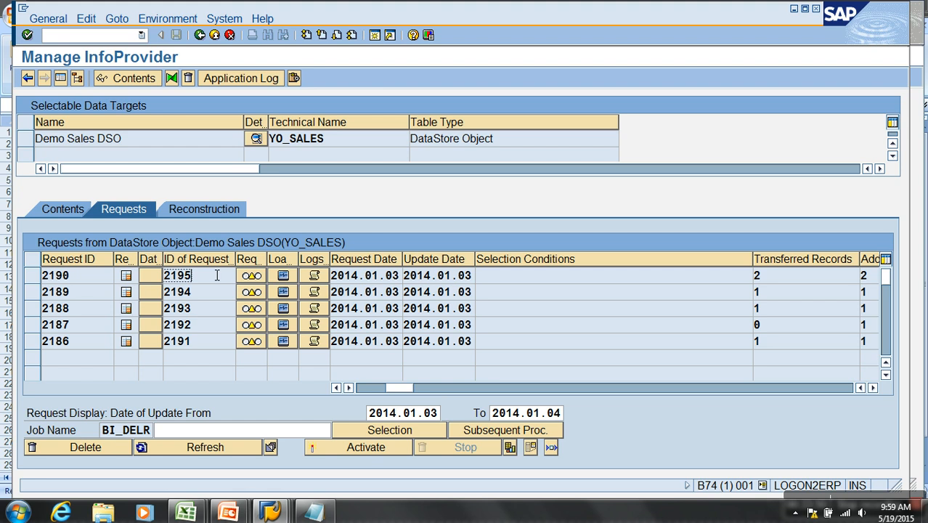
left_click(194, 450)
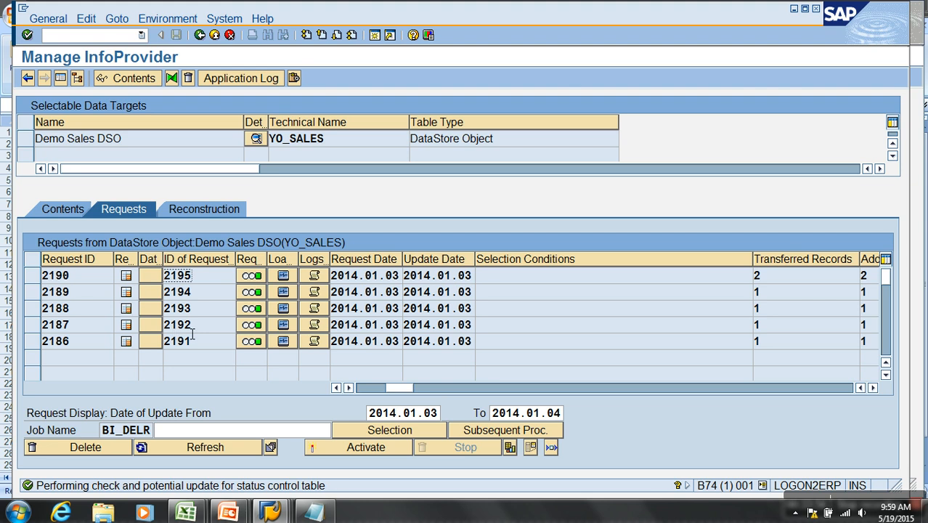
- Compare the PSA request numbers generated on activation with the change log request IDs of the activated requests
left_click(819, 387)
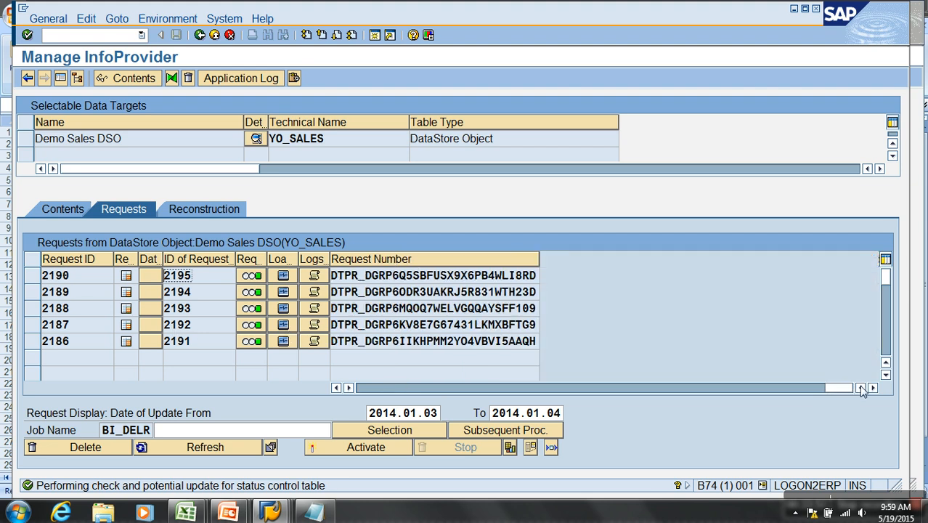
left_click(861, 388)
left_click(585, 280)
left_click(569, 310)
left_click(581, 342)
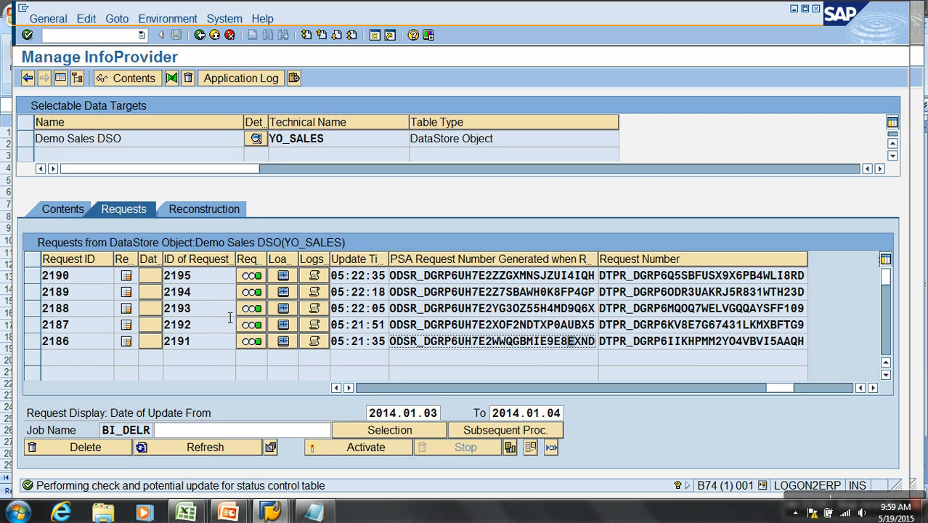
left_click(209, 280)
left_click(199, 313)
left_click(201, 327)
left_click(204, 344)
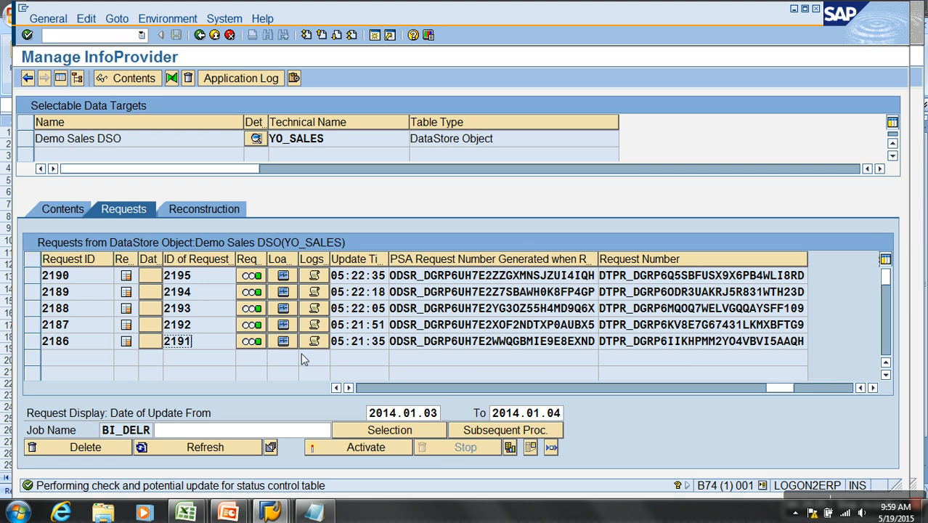
- Switch to Notepad, highlight the Selective Deletion entry, and return to SAP to show the contents view of the Demo Sales DSO
left_click(314, 512)
left_click_drag(305, 131, 103, 138)
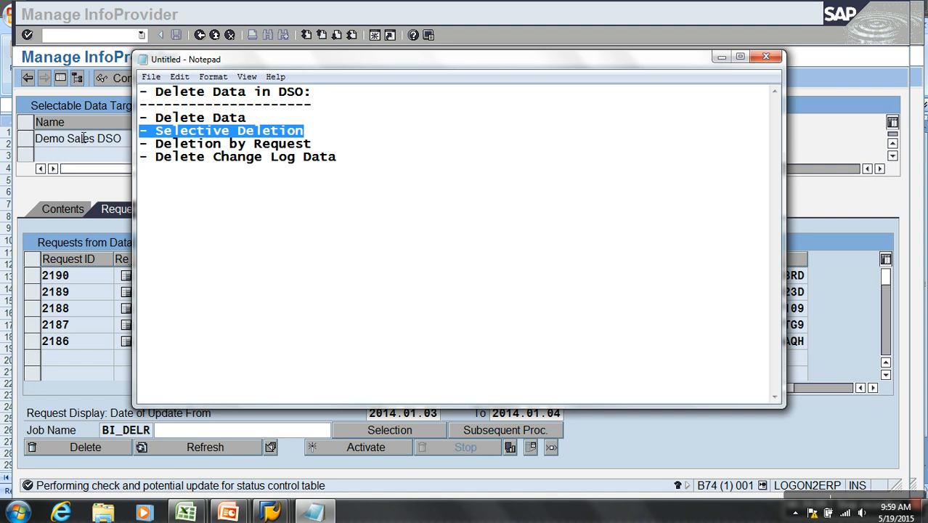
left_click(89, 206)
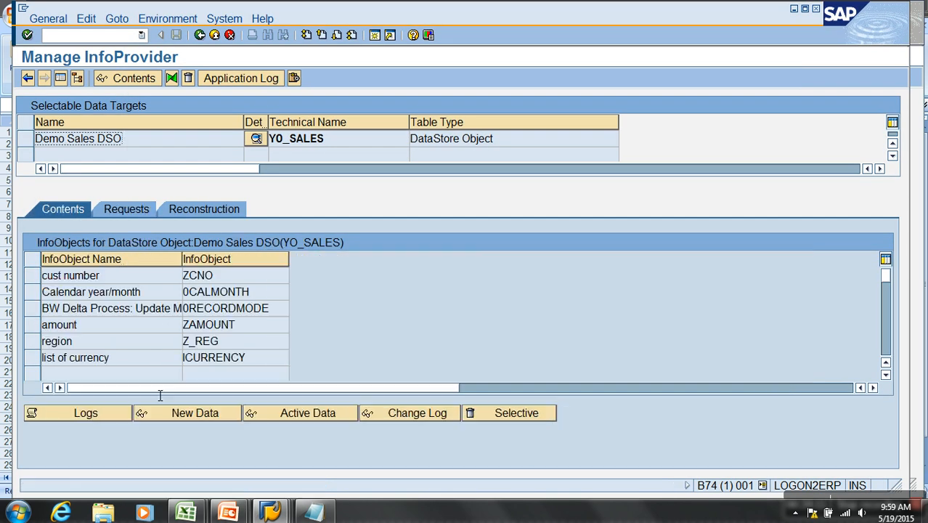
- Display the active data records of the Demo Sales DSO, and return to its contents view
left_click(283, 415)
left_click(24, 77)
left_click(140, 139)
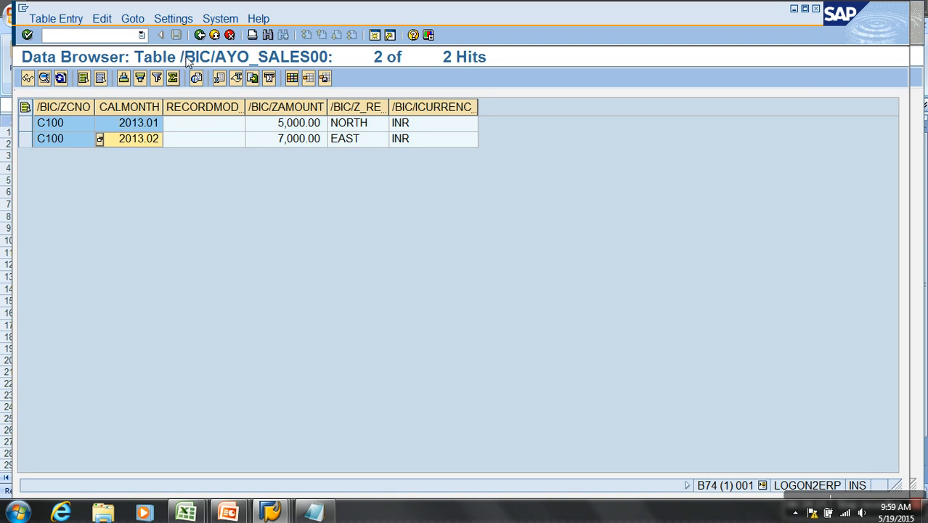
left_click(198, 35)
left_click(198, 35)
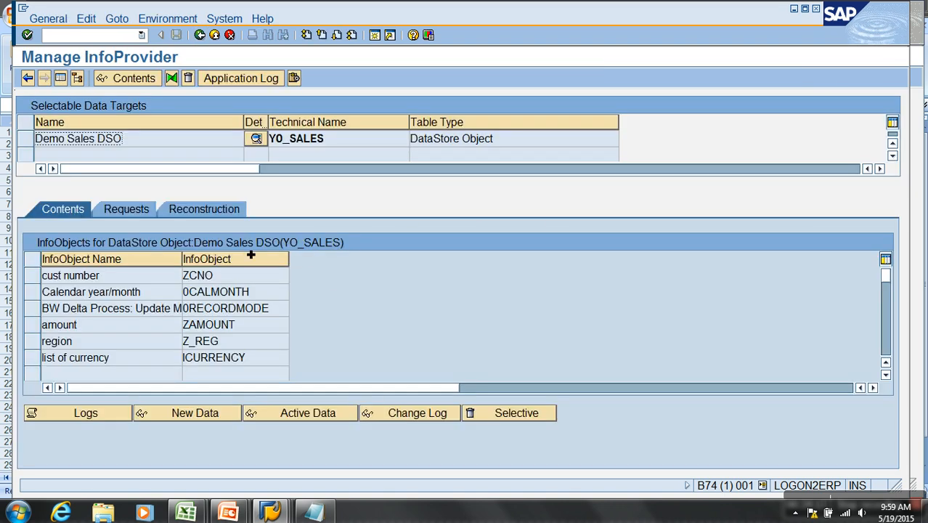
left_click(119, 210)
left_click(63, 209)
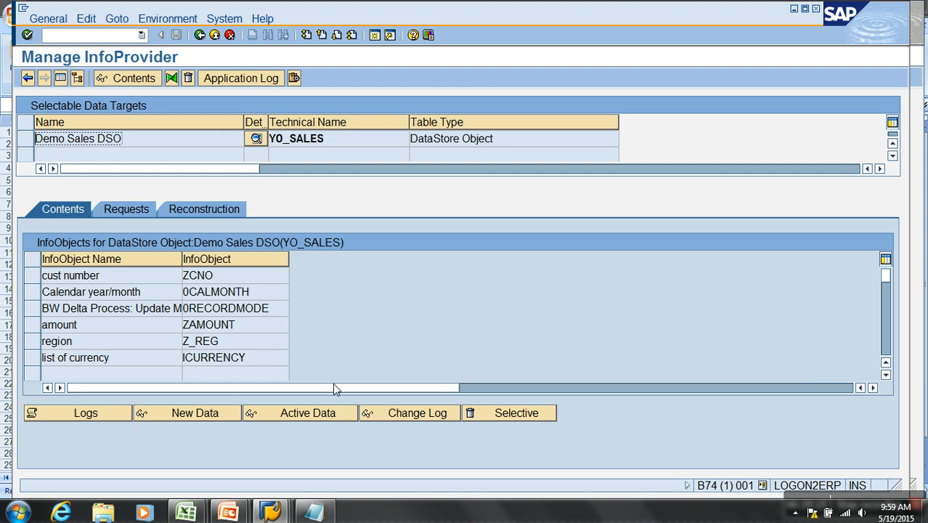
- Define the selective deletion criteria for YO_SALES with the customer's number and calendar month 2013.01, and apply them
left_click(500, 413)
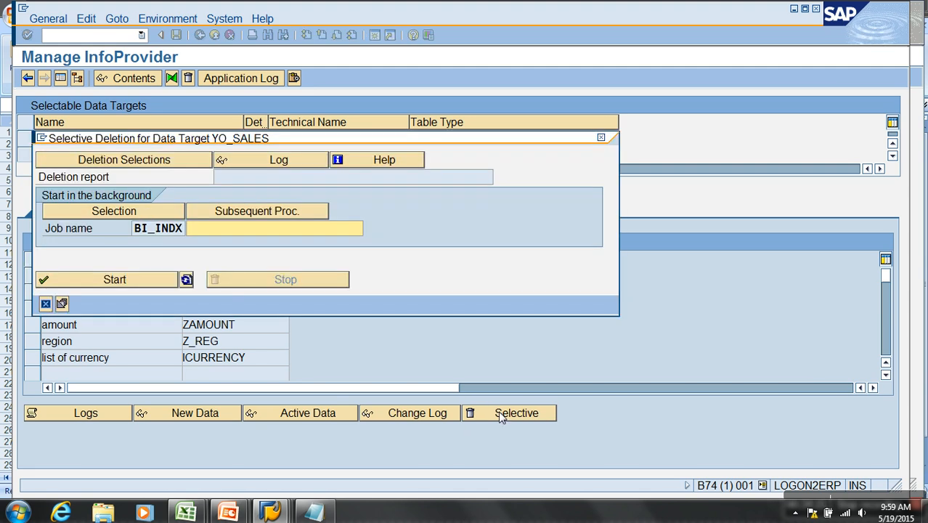
left_click(105, 161)
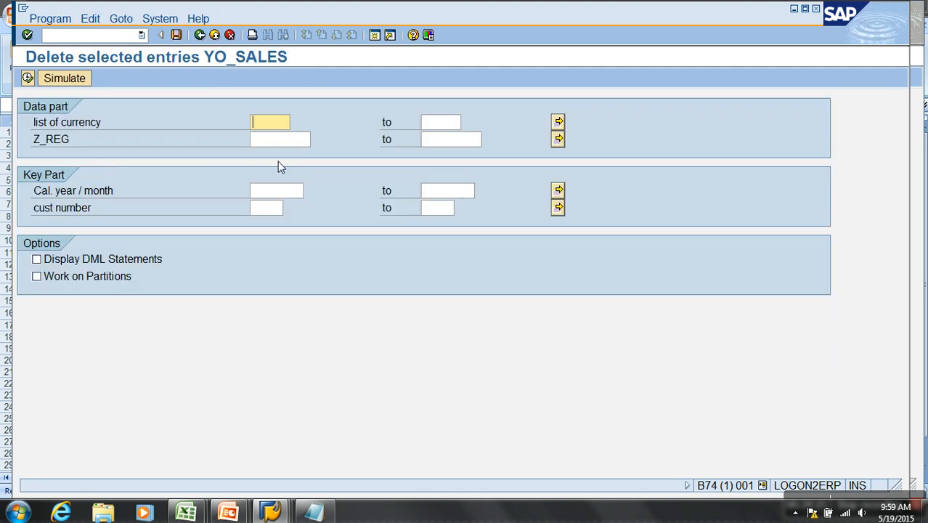
left_click(265, 207)
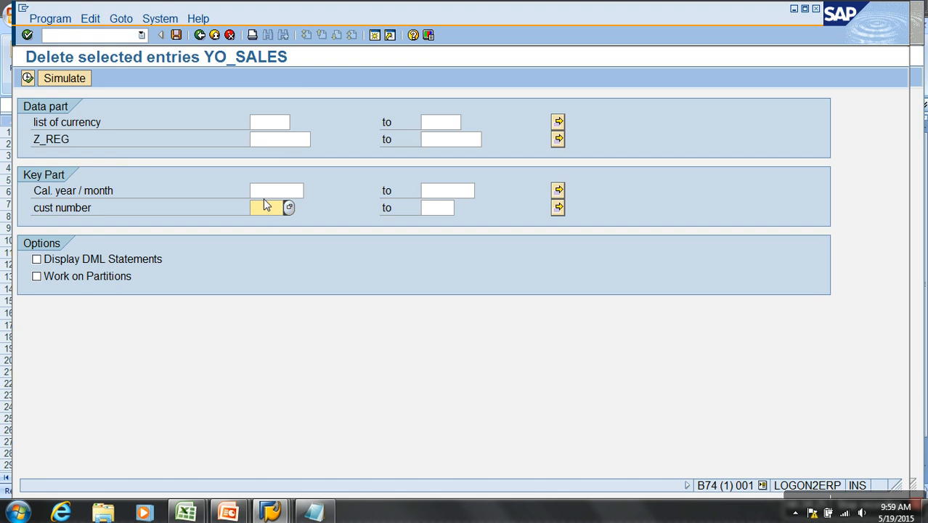
type("C100")
left_click(308, 192)
scroll(326, 341, "down", 2)
scroll(328, 352, "down", 4)
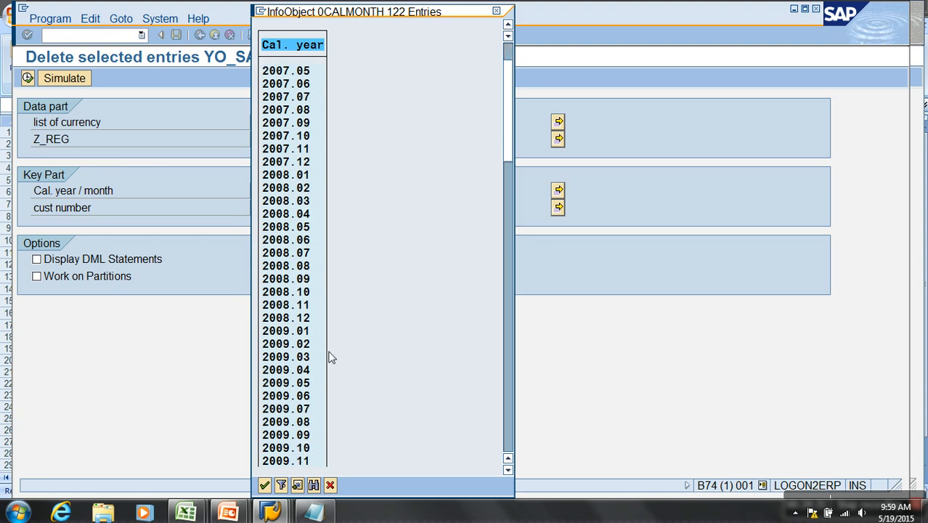
left_click(509, 436)
left_click(509, 433)
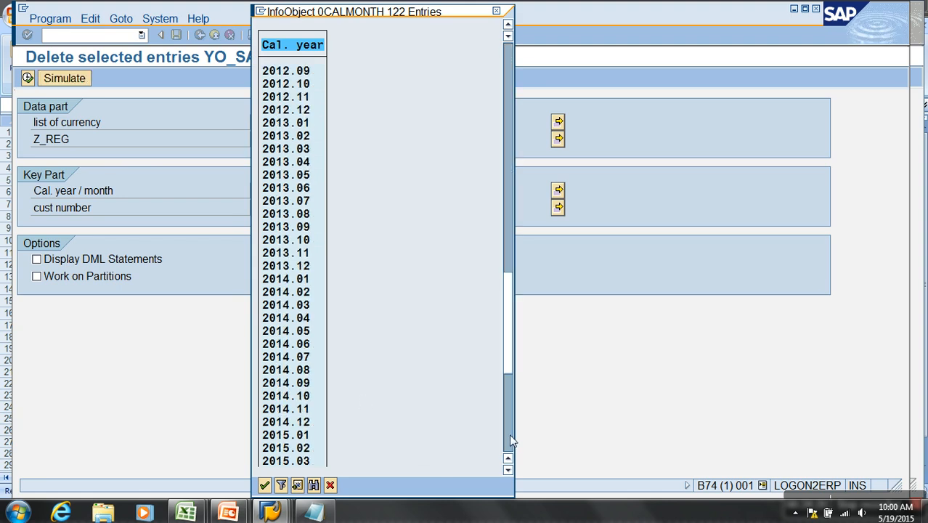
double_click(288, 123)
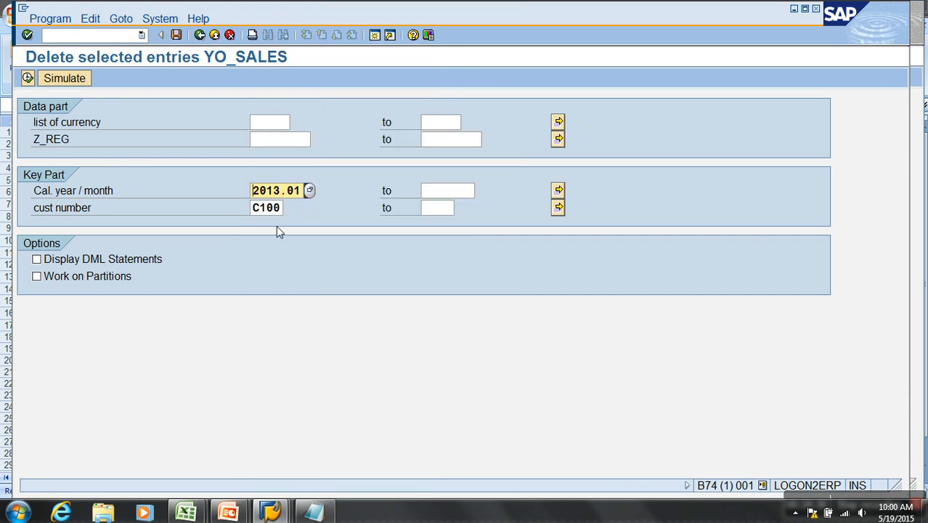
left_click(28, 78)
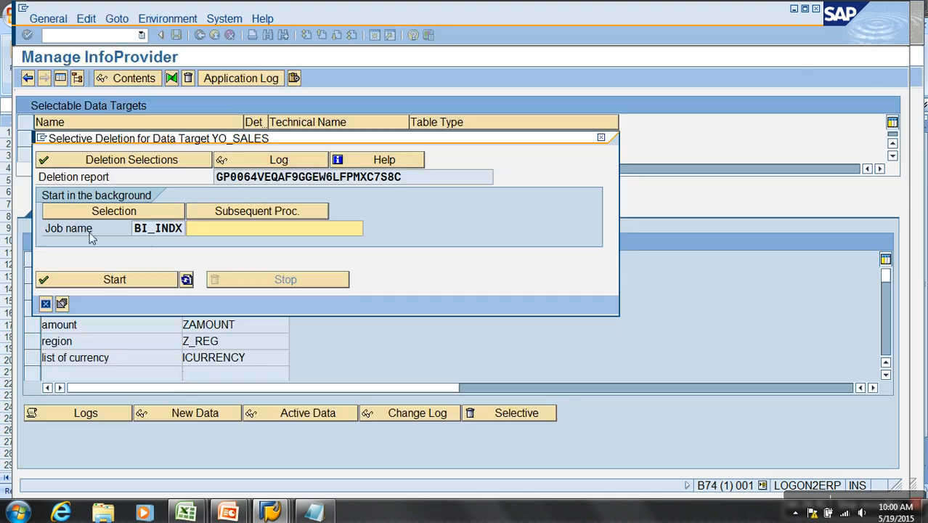
- Schedule the selective deletion for YO_SALES with immediate start, run and confirm it, refresh its status, and close the deletion settings
left_click(114, 211)
left_click(77, 158)
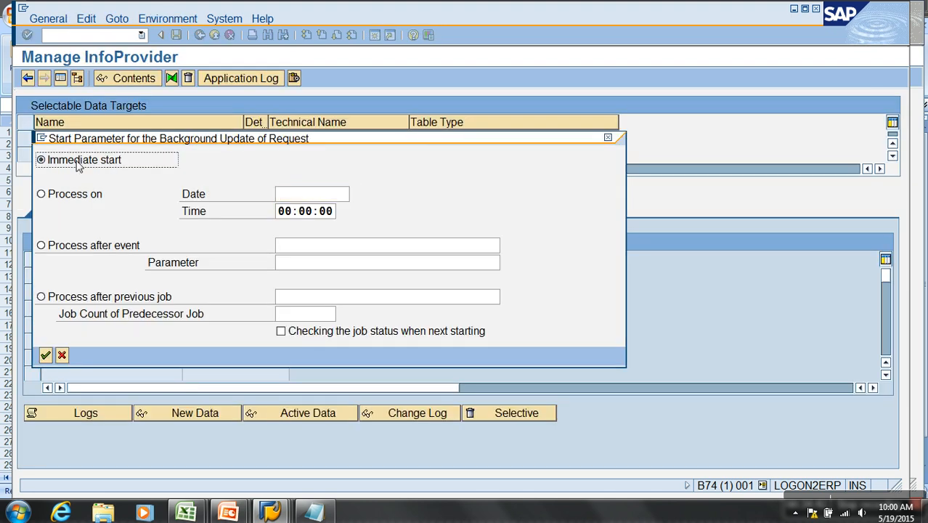
left_click(45, 354)
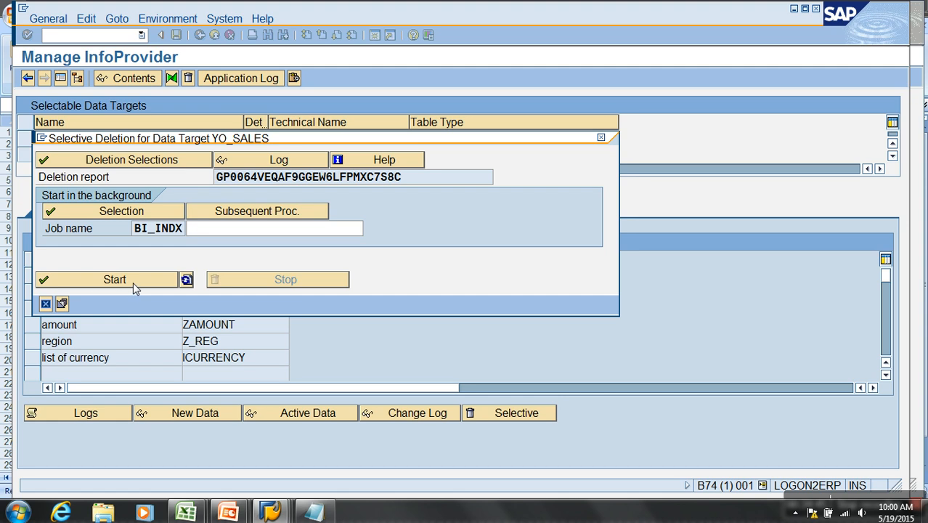
left_click(133, 284)
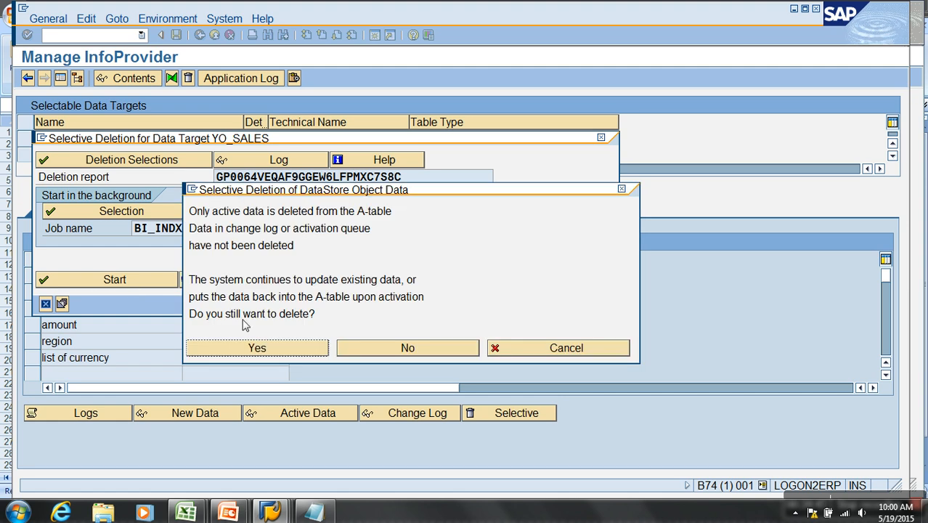
left_click_drag(190, 212, 267, 356)
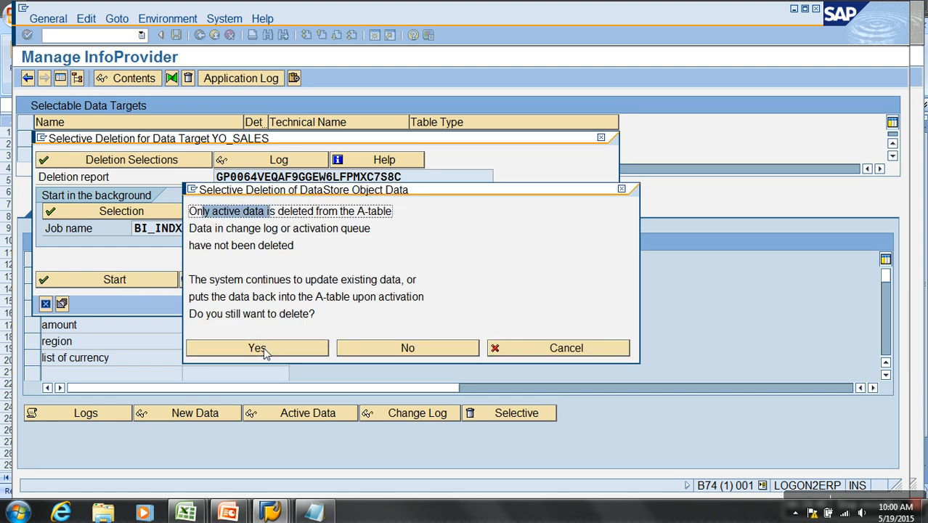
left_click(267, 353)
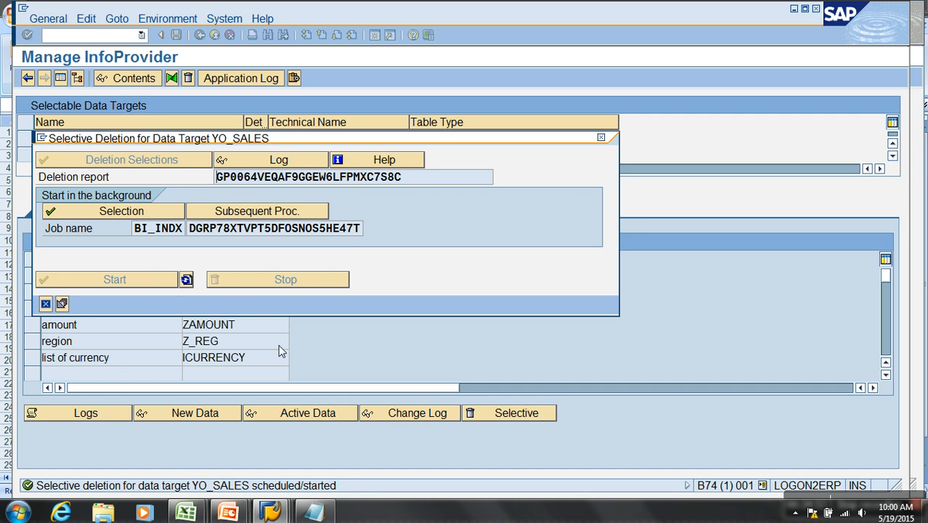
left_click(187, 281)
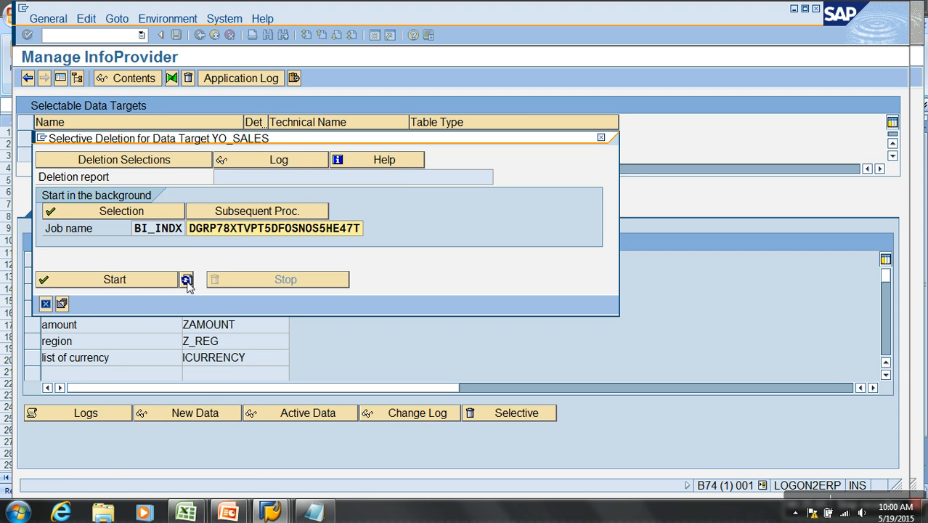
left_click(45, 303)
- Display all records in the active data table of the Demo Sales DSO, and return to the Modeling overview
left_click(272, 412)
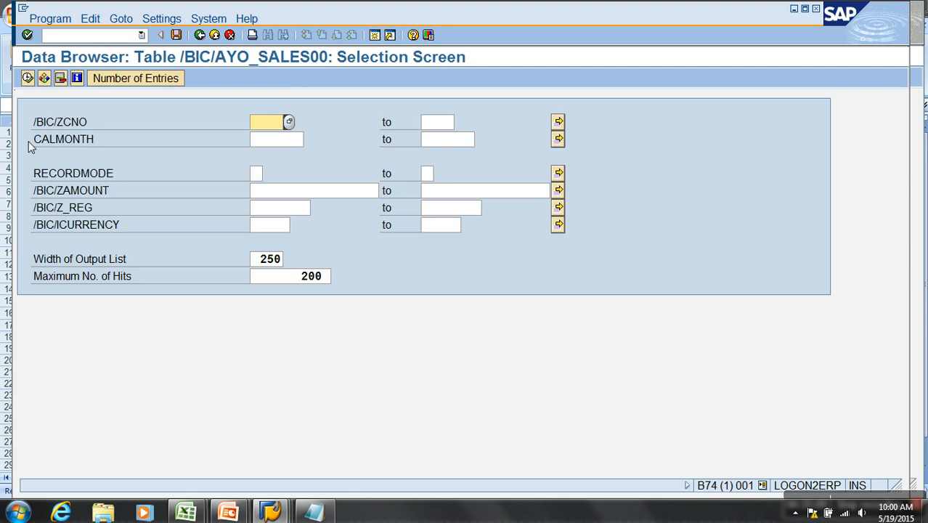
left_click(27, 77)
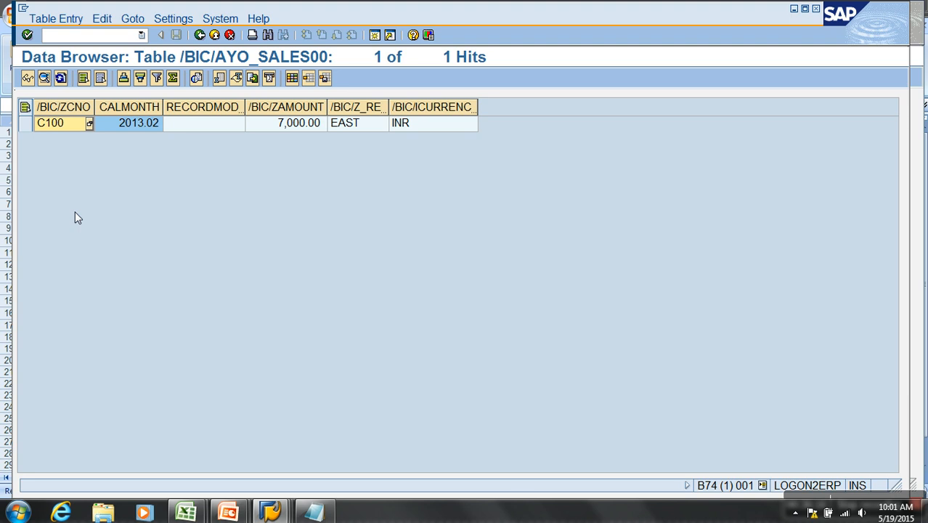
left_click(215, 36)
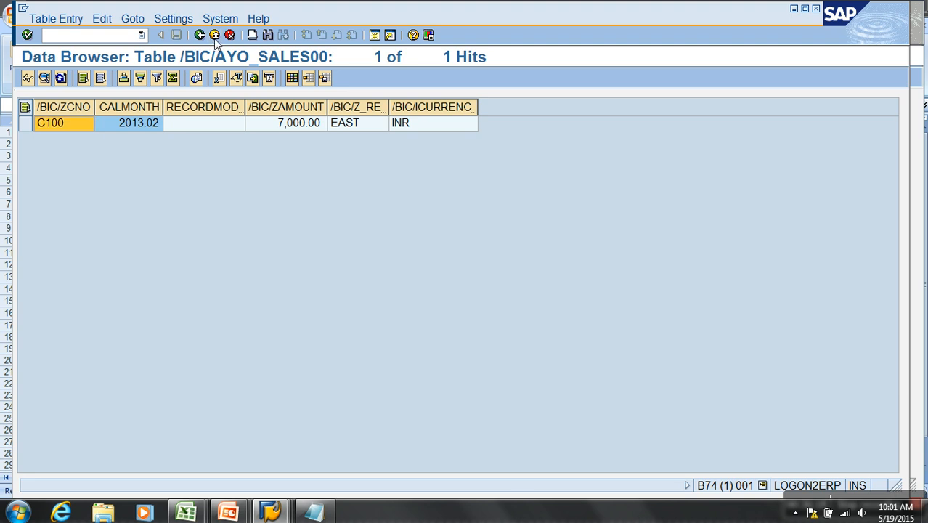
left_click(215, 36)
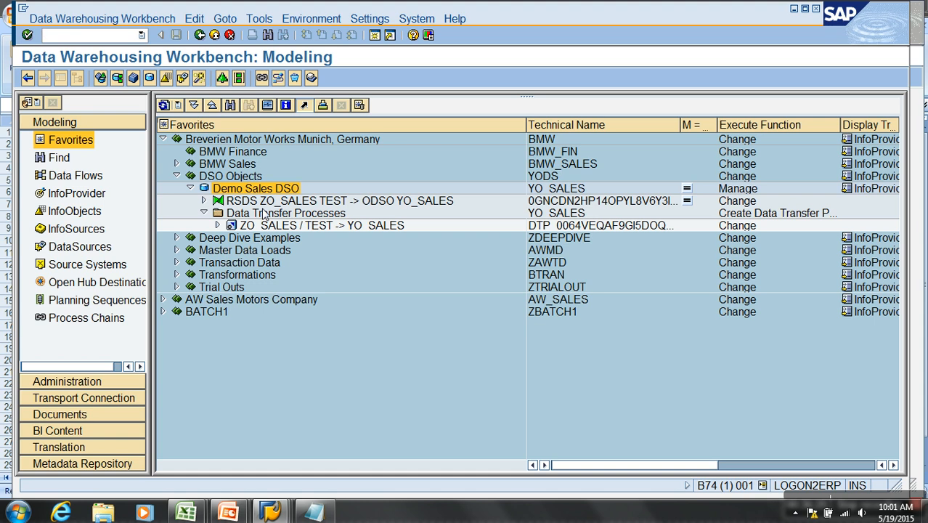
- Delete the entire contents of the Demo Sales DSO, and close the deletion log
right_click(271, 192)
left_click(336, 380)
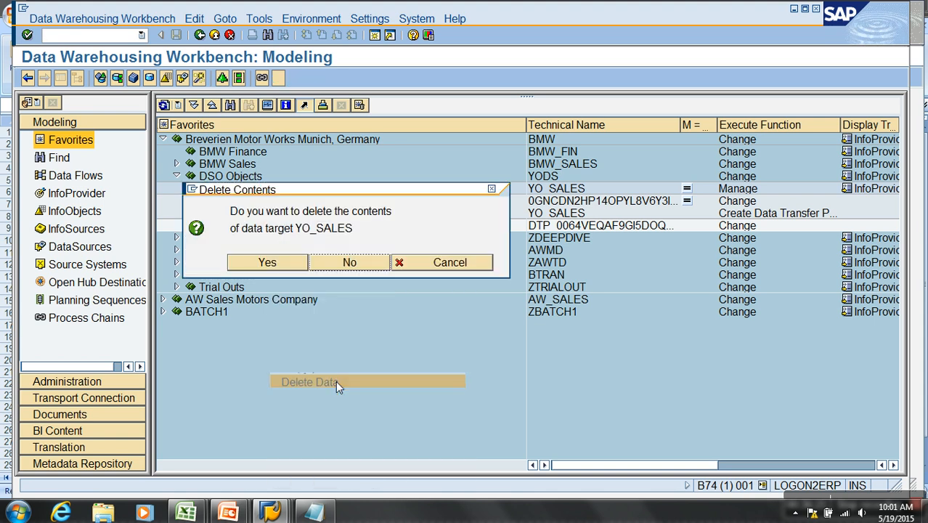
left_click(283, 266)
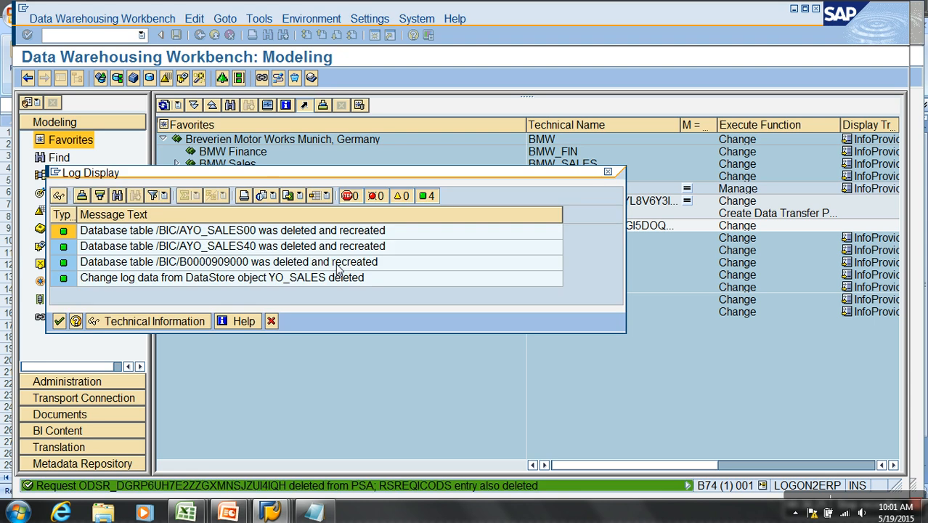
left_click(64, 325)
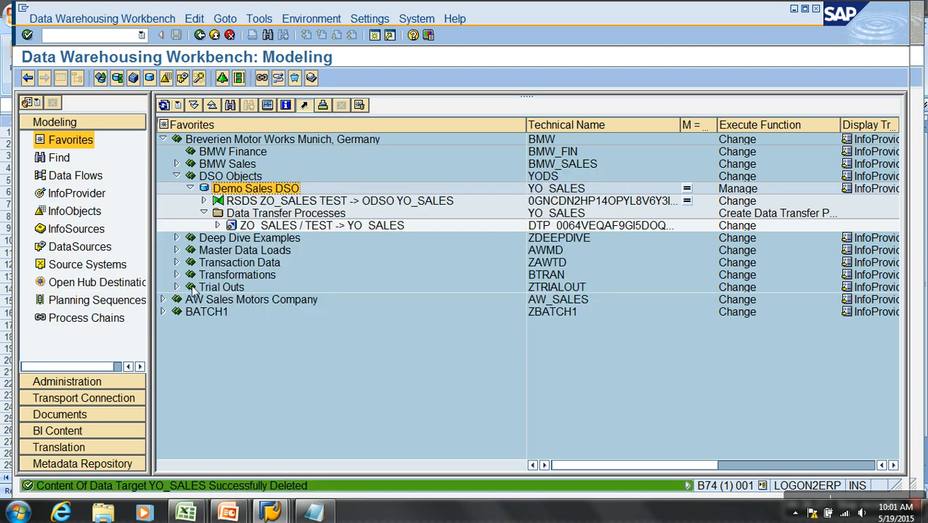
- Execute the data transfer process ZO_SALES / TEST -> YO_SALES without displaying the request monitor, and return to the Modeling overview
double_click(283, 226)
left_click(61, 79)
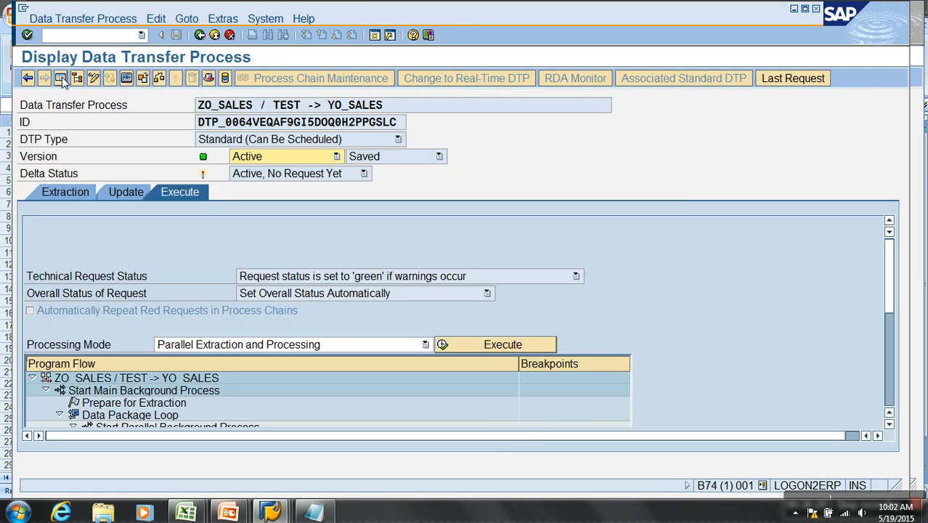
left_click(479, 345)
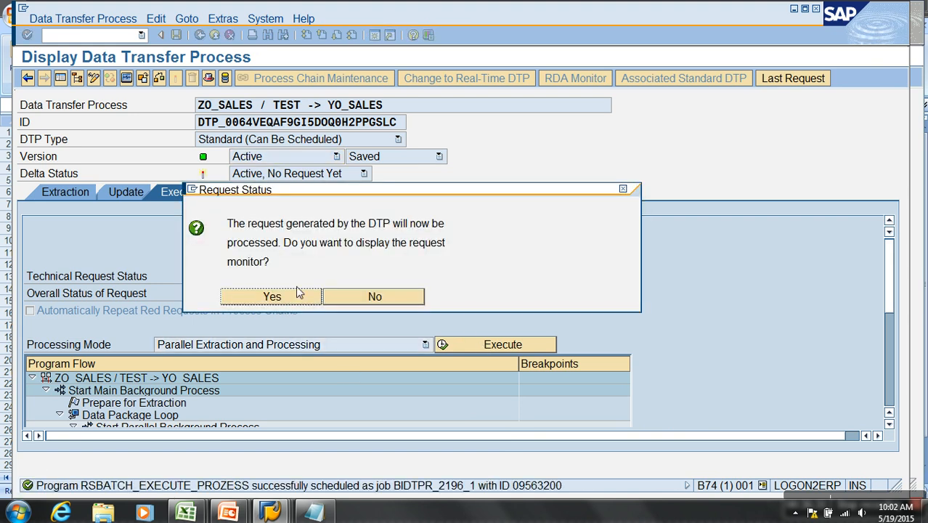
left_click(384, 296)
left_click(215, 35)
- Manage the Demo Sales DSO, refresh its list of load requests, and show it in full width
right_click(254, 188)
left_click(288, 346)
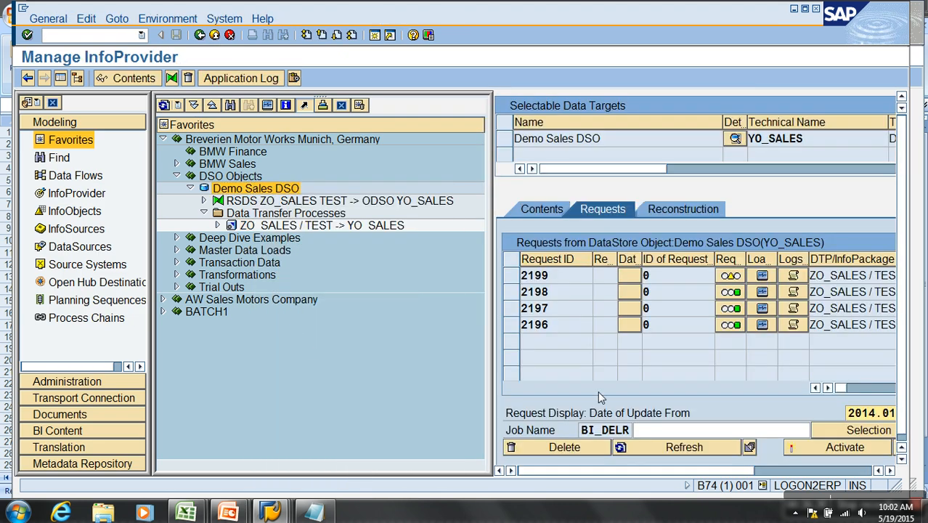
left_click(710, 448)
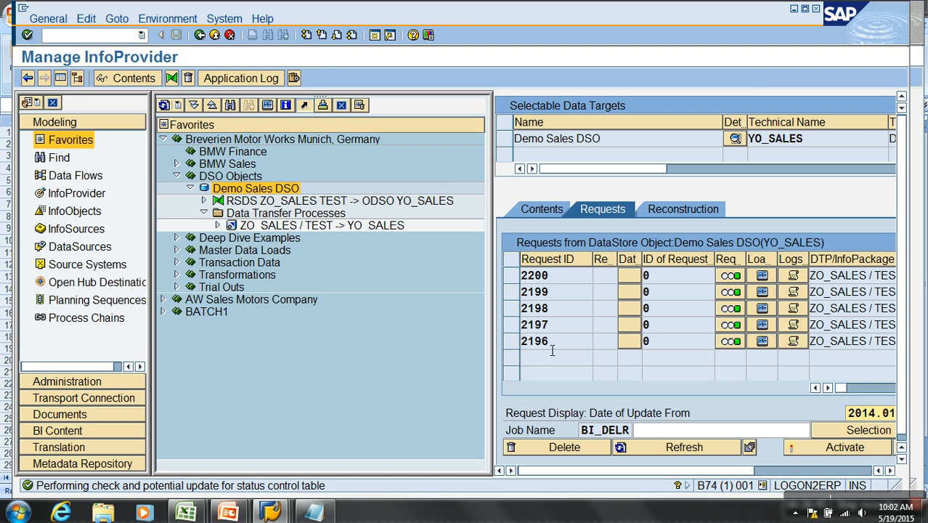
left_click(60, 78)
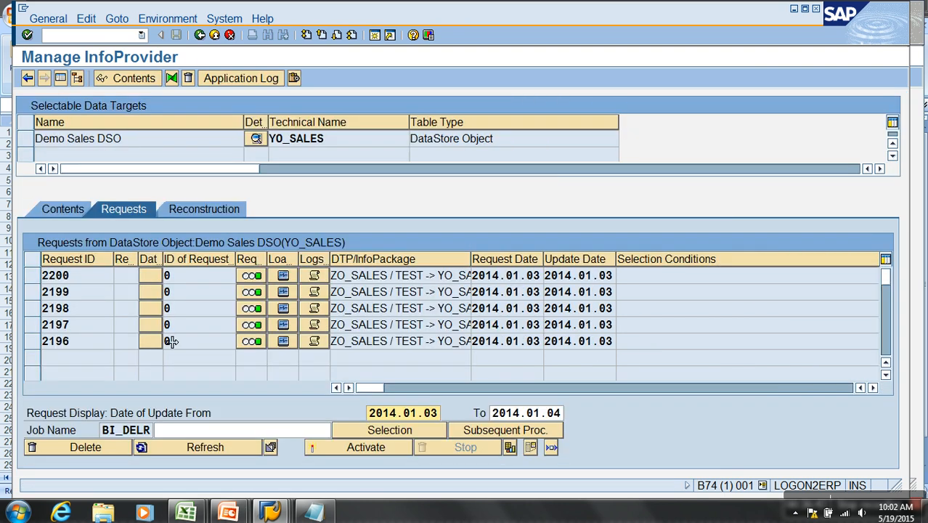
- Activate requests 2196, 2197 and 2198 uncondensed in the Demo Sales DSO, refresh and apply the status changes, and return to Modeling
left_click(325, 446)
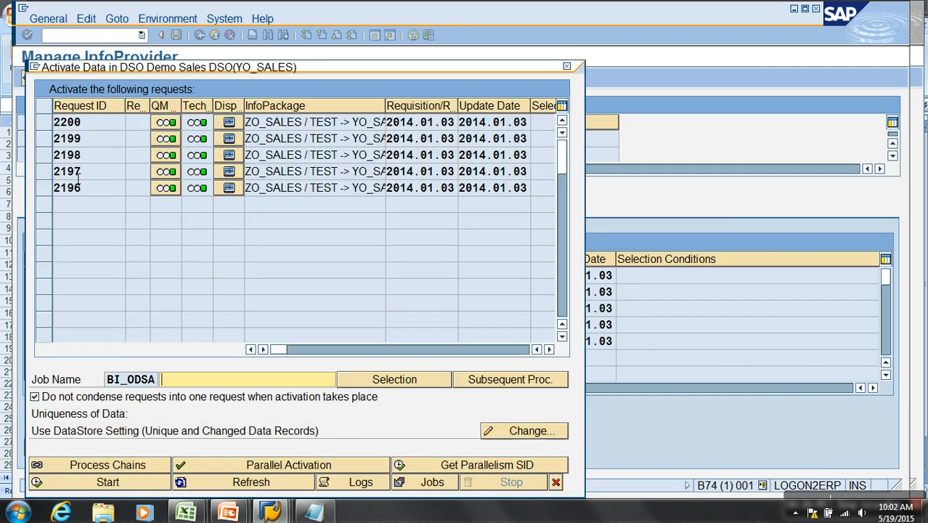
left_click_drag(42, 156, 47, 187)
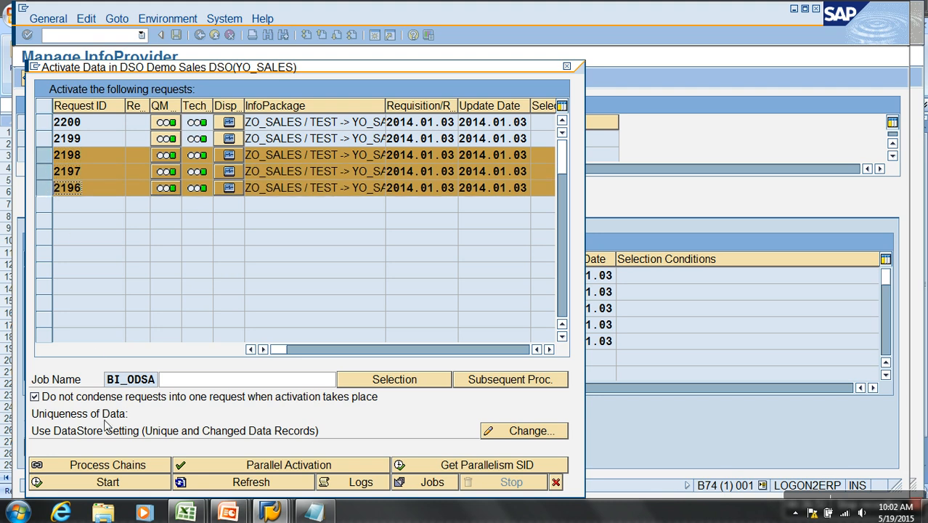
left_click(109, 483)
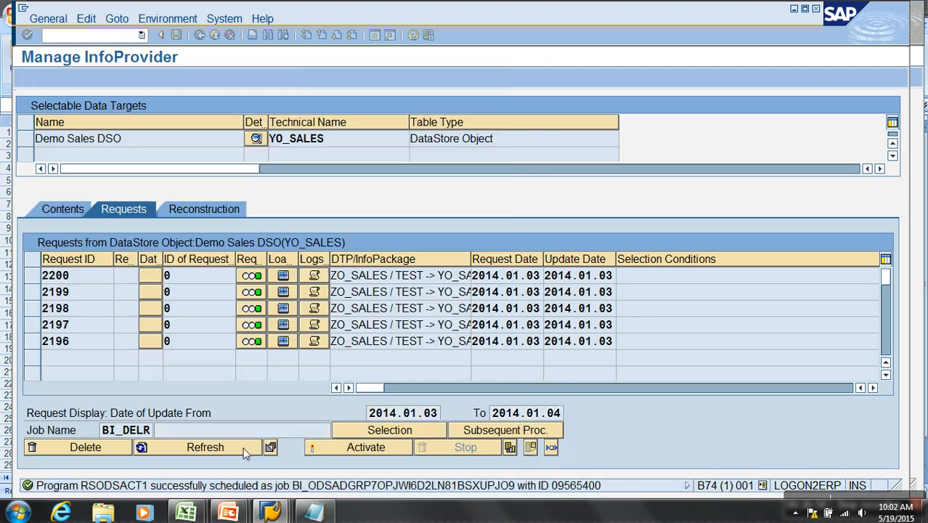
left_click(214, 449)
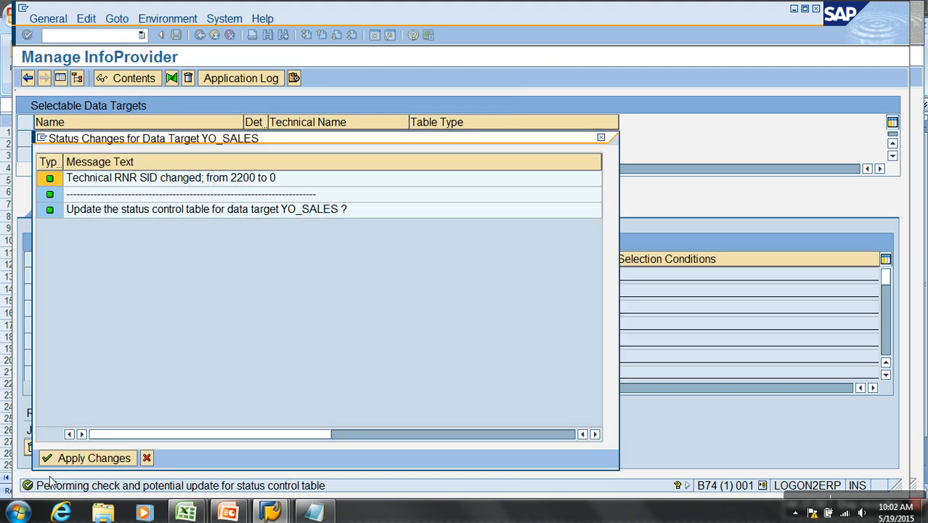
left_click(55, 458)
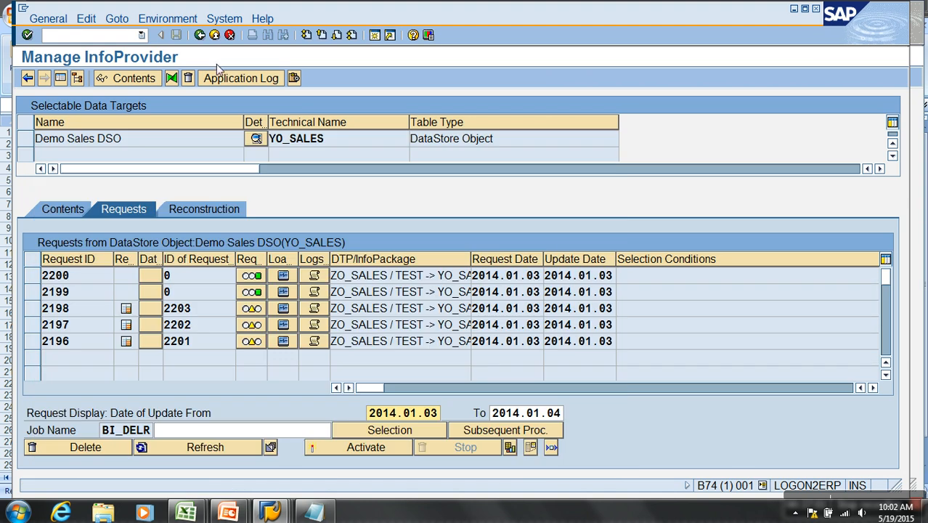
left_click(224, 35)
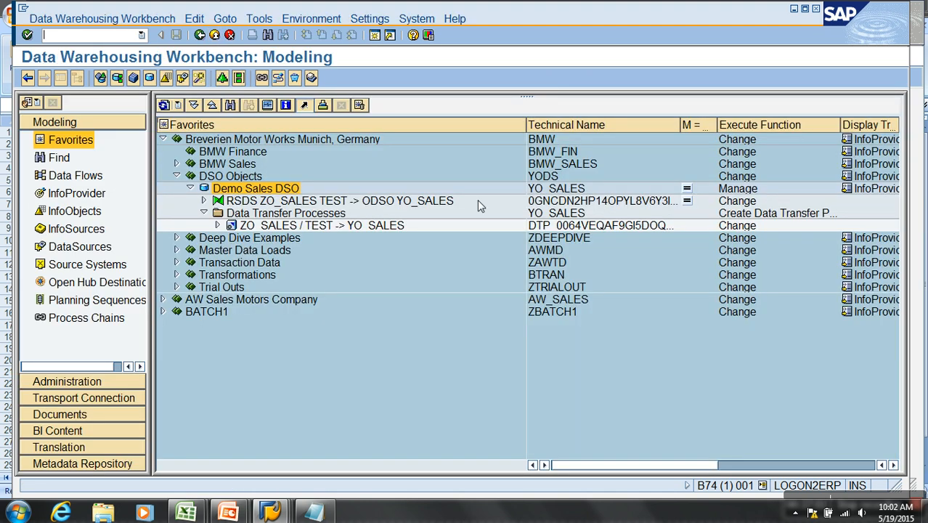
- Start creating an InfoCube in the DSO Objects InfoArea
left_click(547, 190)
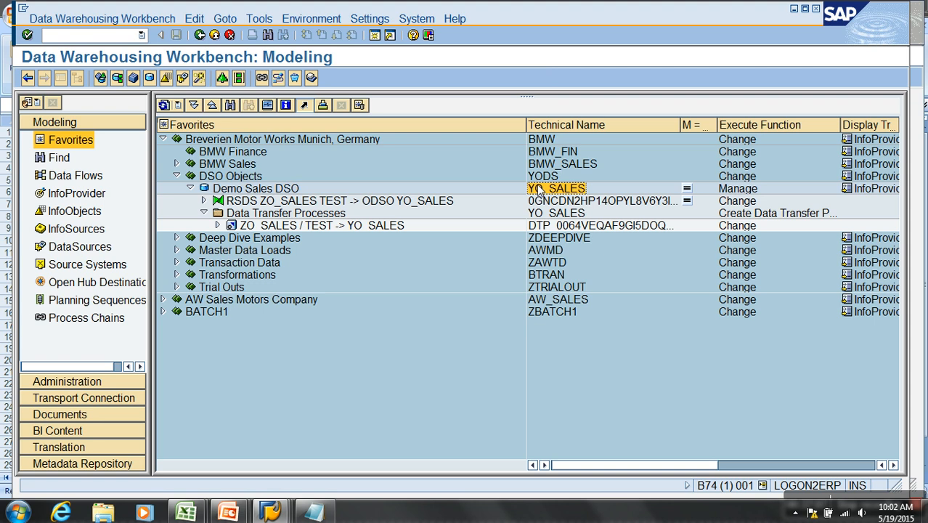
right_click(238, 180)
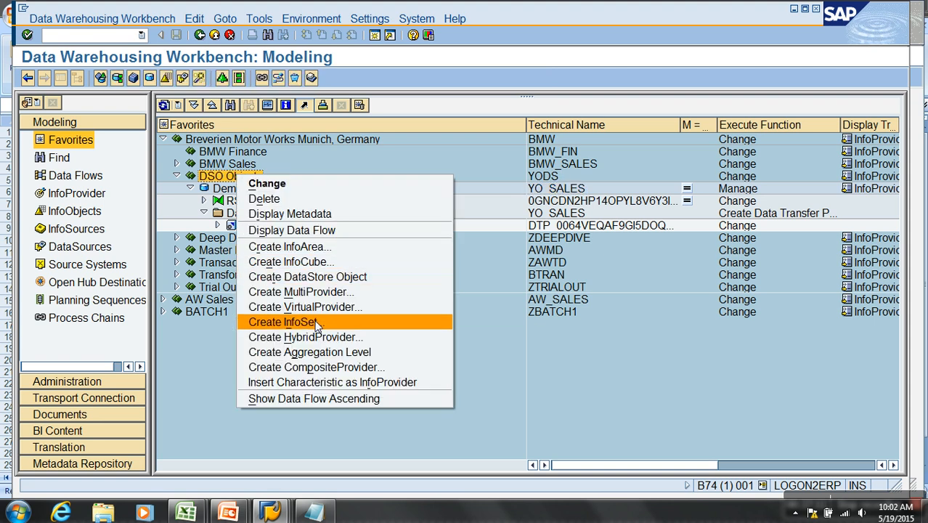
left_click(318, 263)
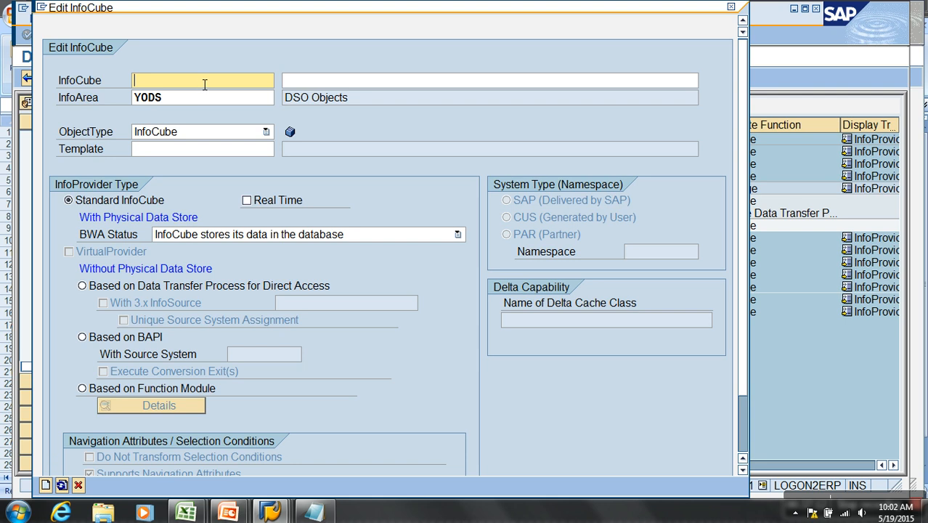